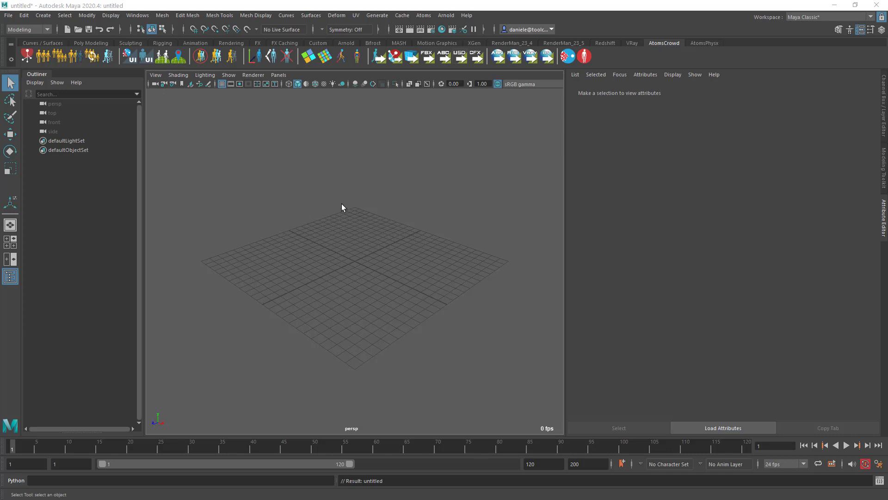
Check the Loaded and Auto load settings of the AtomsMaya plug-in in the Plug-in Manager, filtering the list by "AtomsMa"
click(138, 16)
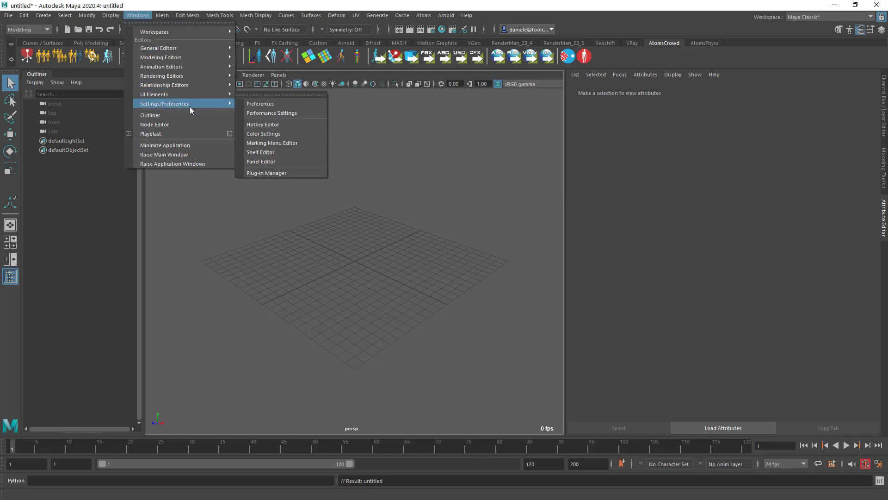
click(277, 173)
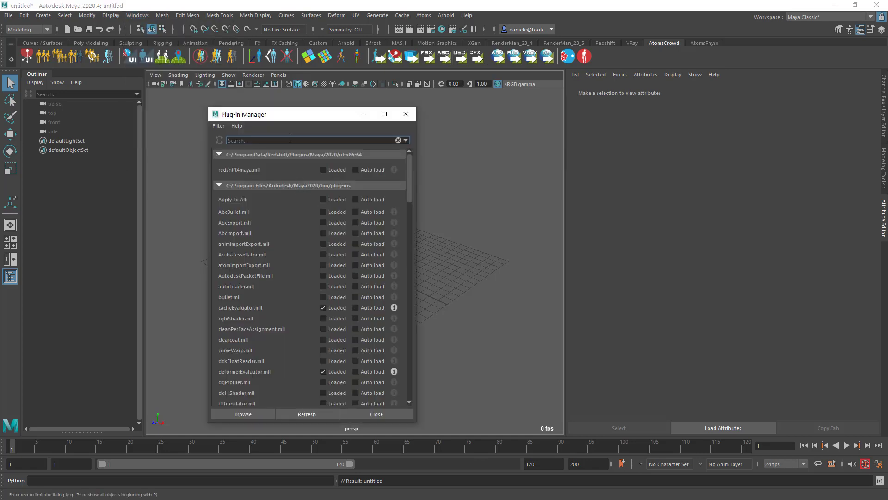
text(AtomsMa)
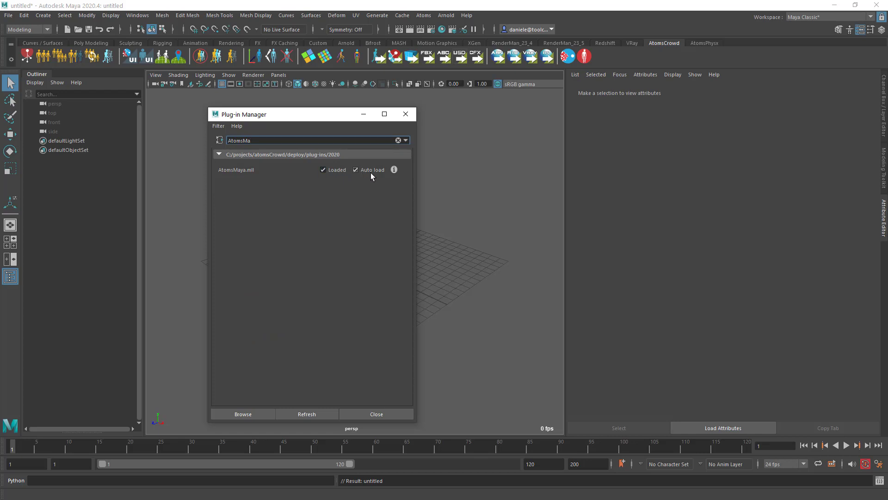
click(406, 114)
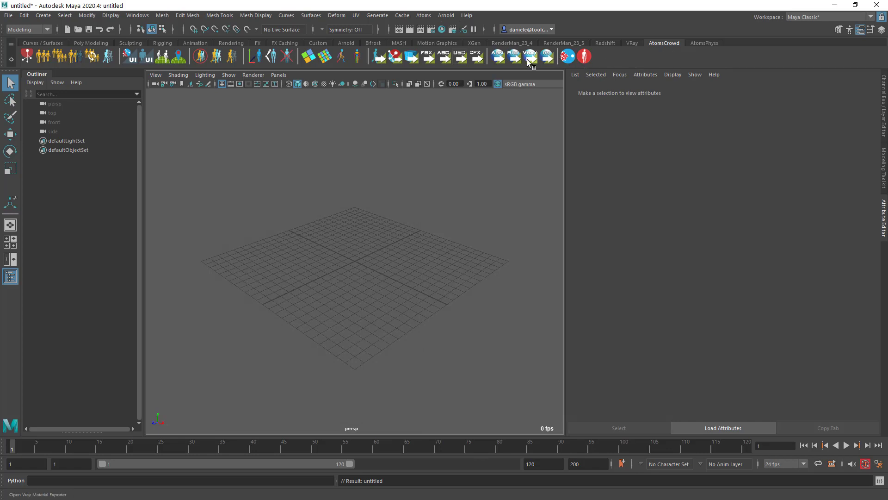
Open the Atoms UI and agree to initialize the Atoms scene
click(424, 15)
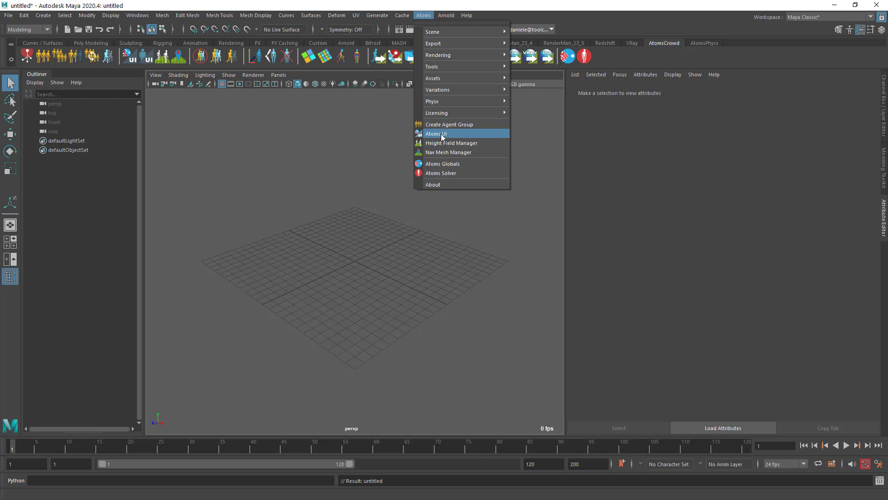
click(442, 135)
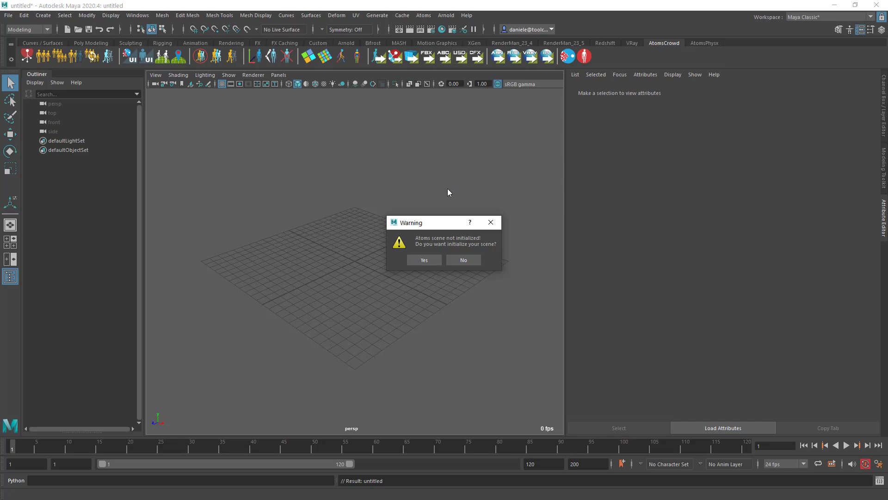
click(422, 261)
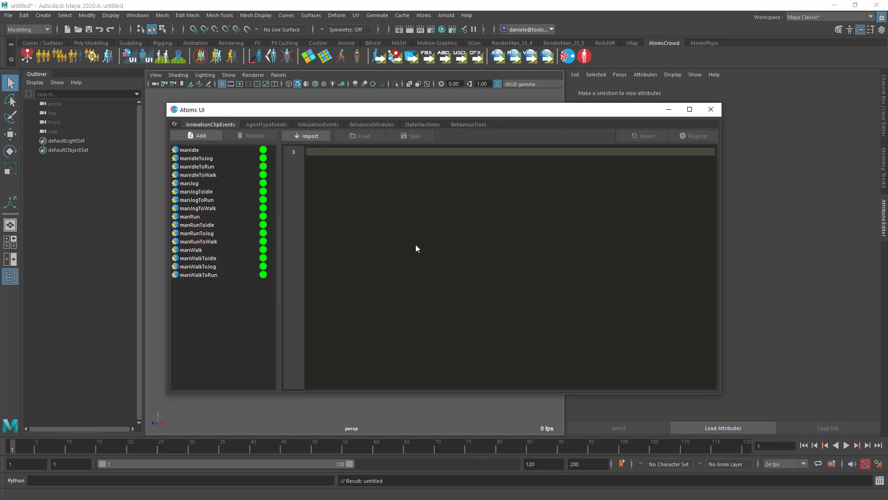
Open the Atoms Globals window and enlarge its height so that more of its sections fit
click(424, 15)
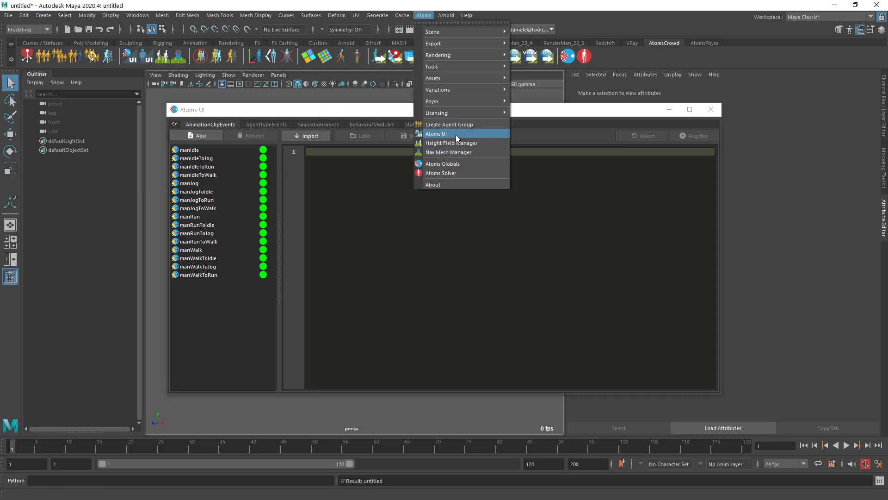
click(395, 118)
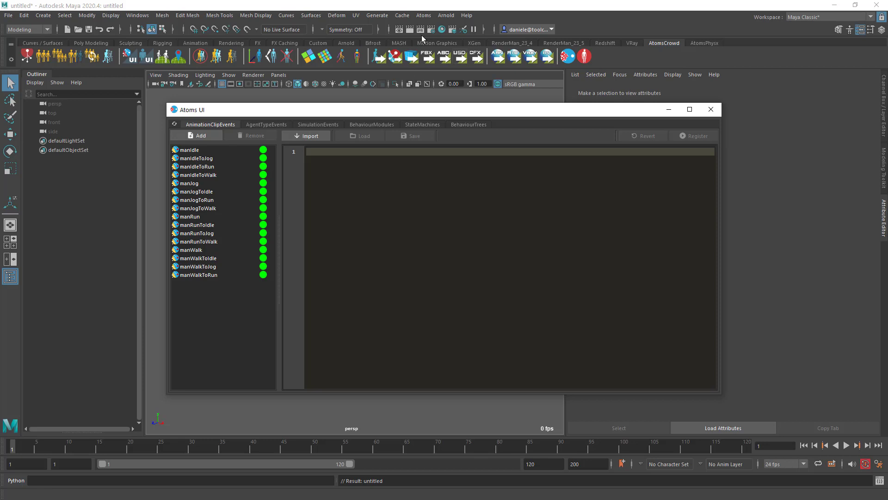
click(424, 16)
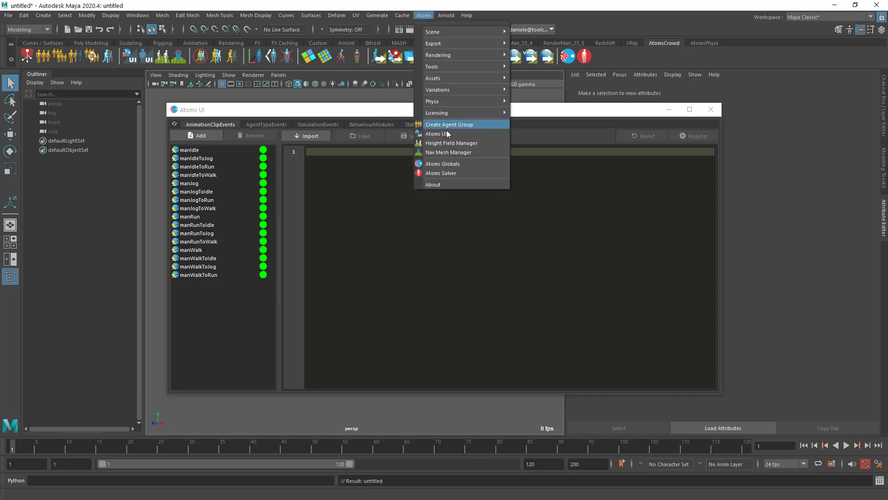
click(451, 165)
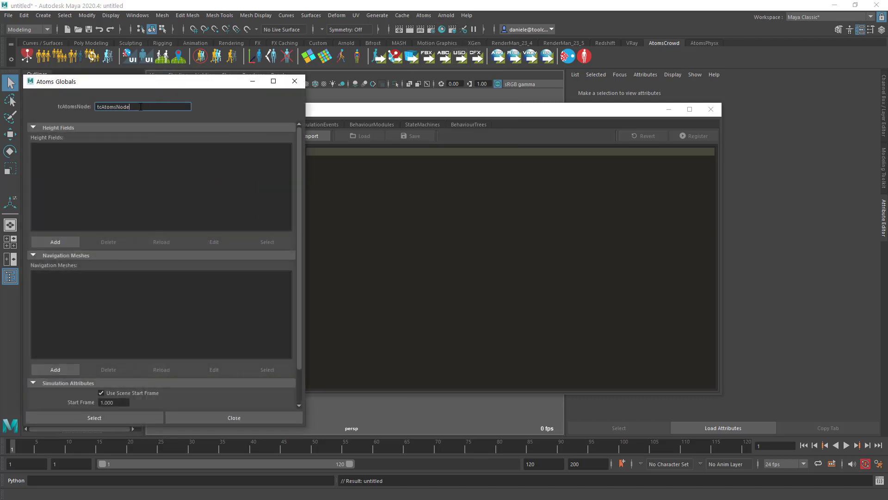
click(424, 15)
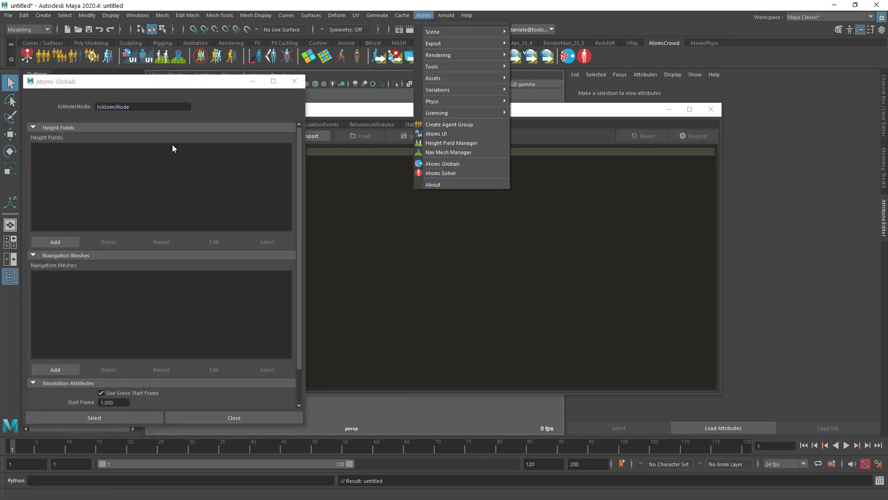
click(179, 90)
drag(138, 75, 138, 7)
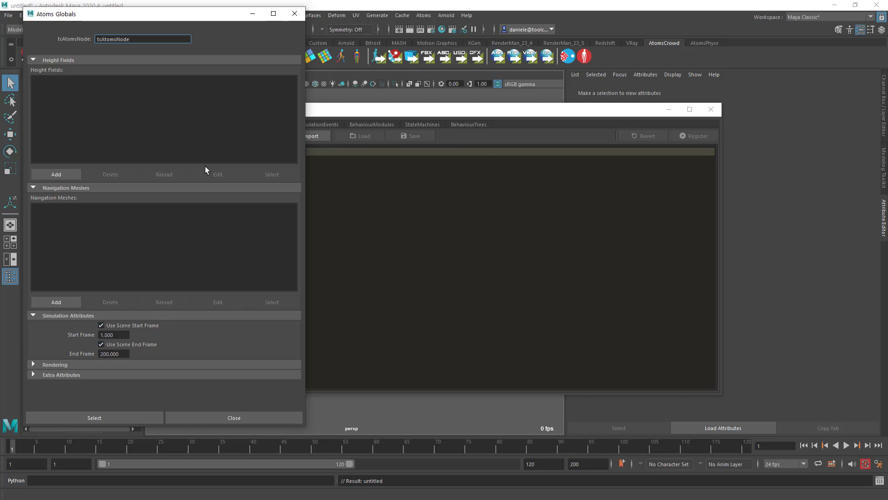
Collapse the Simulation Attributes section and expand the Rendering section of Atoms Globals to review its options
click(57, 317)
click(57, 326)
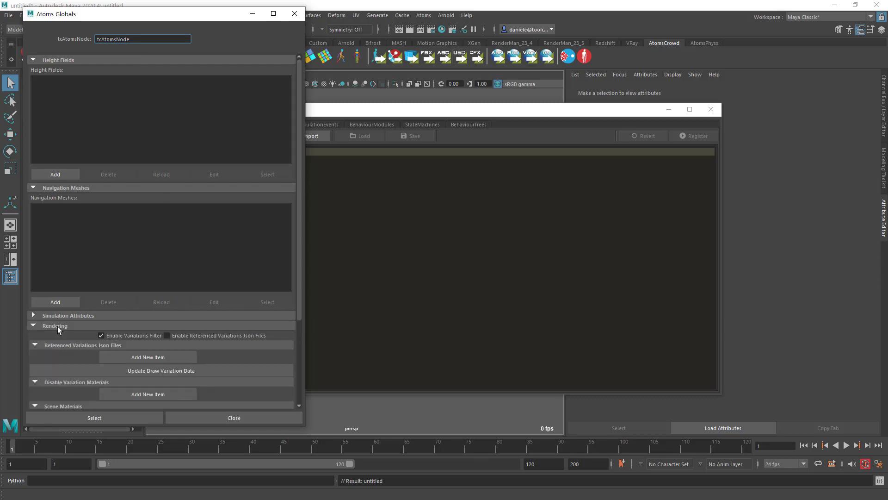
scroll(62, 326, down, 3)
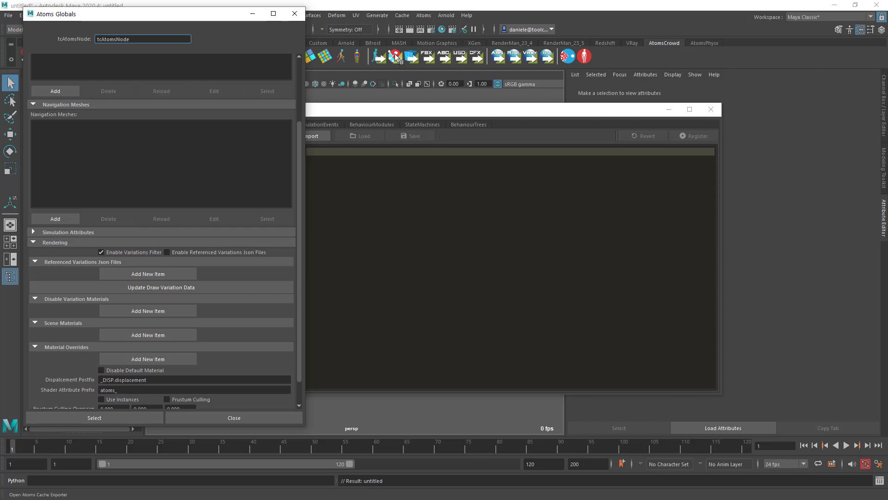
click(422, 15)
mouse_move(434, 43)
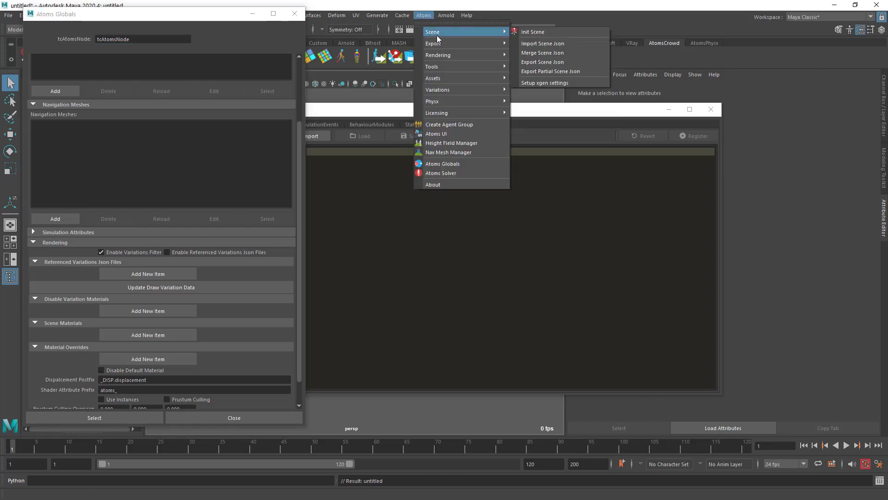
mouse_move(439, 90)
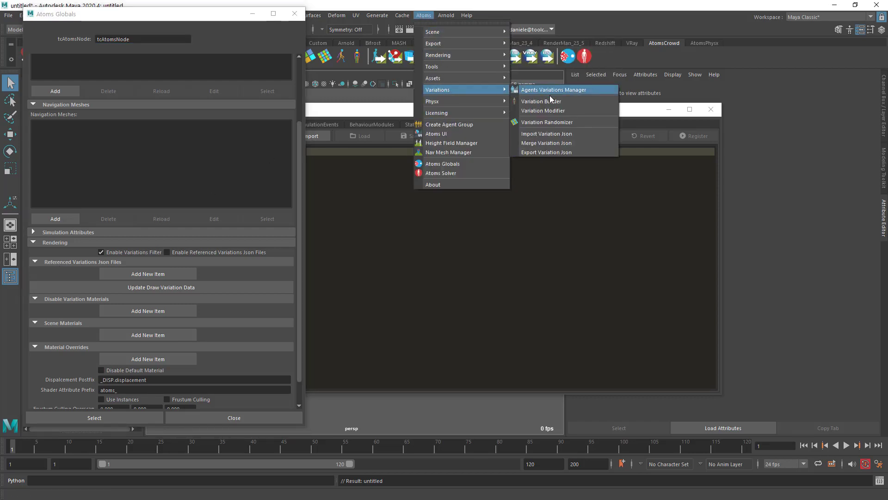
click(199, 20)
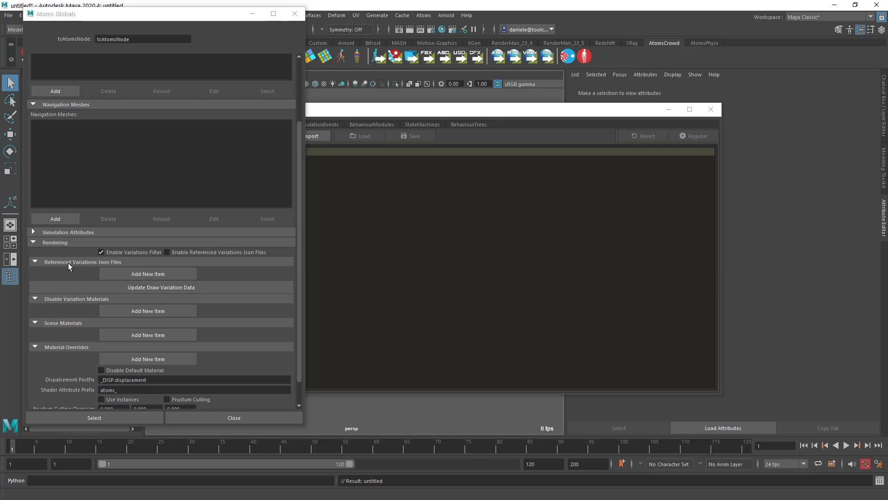
Collapse Rendering, expand Extra Attributes in Atoms Globals, and examine the Variations Json Data and Json Data fields
click(51, 243)
click(62, 335)
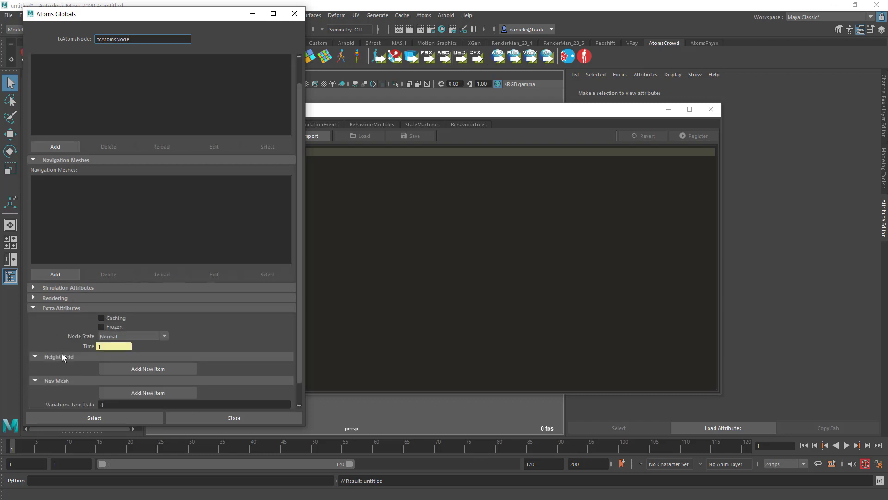
scroll(64, 346, down, 1)
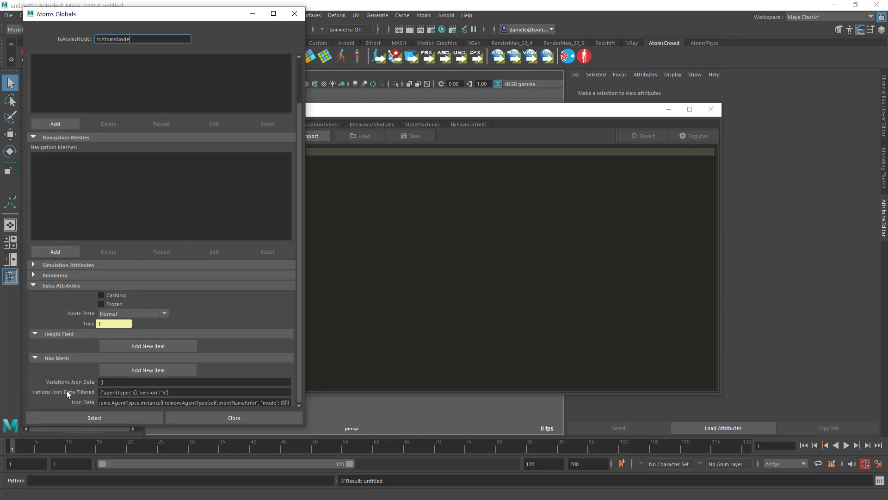
click(102, 382)
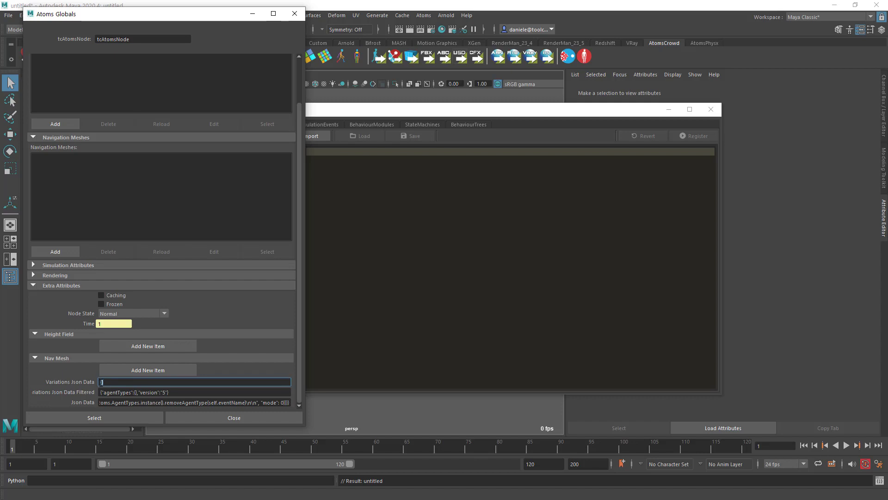
click(136, 402)
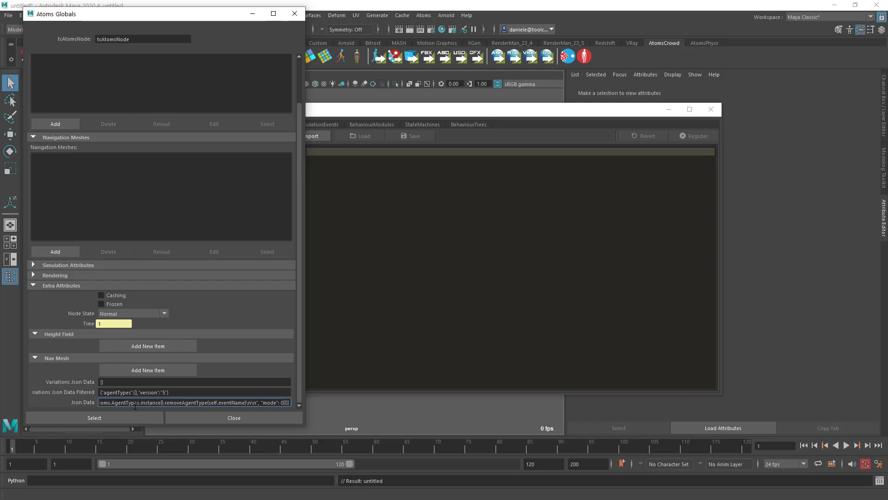
Close the Atoms Globals window and reposition the Atoms UI window over the viewport
drag(357, 111, 389, 92)
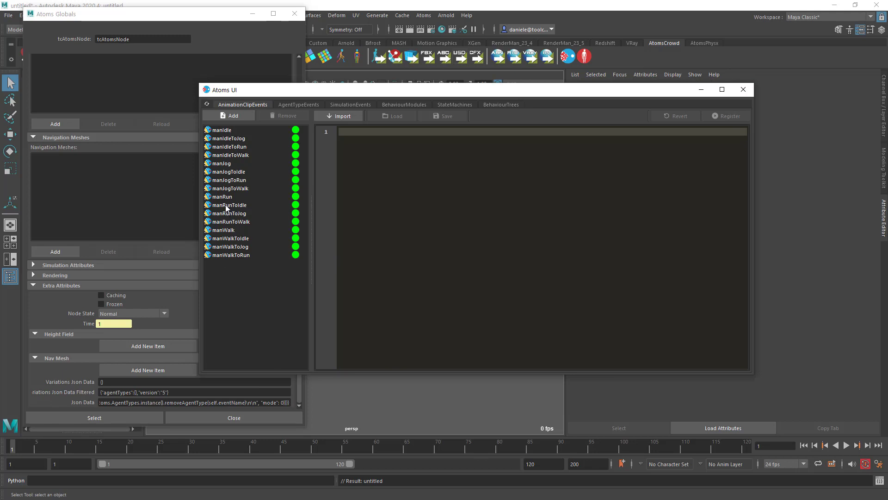
click(126, 20)
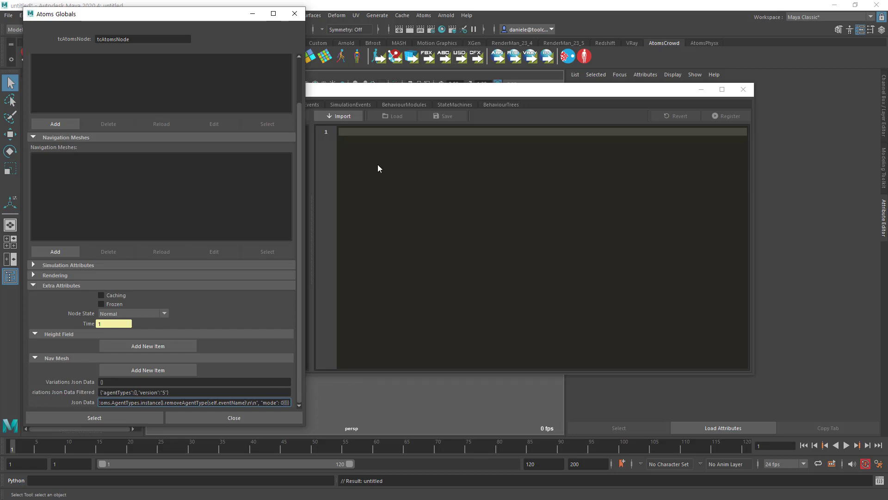
click(374, 92)
drag(373, 92, 382, 81)
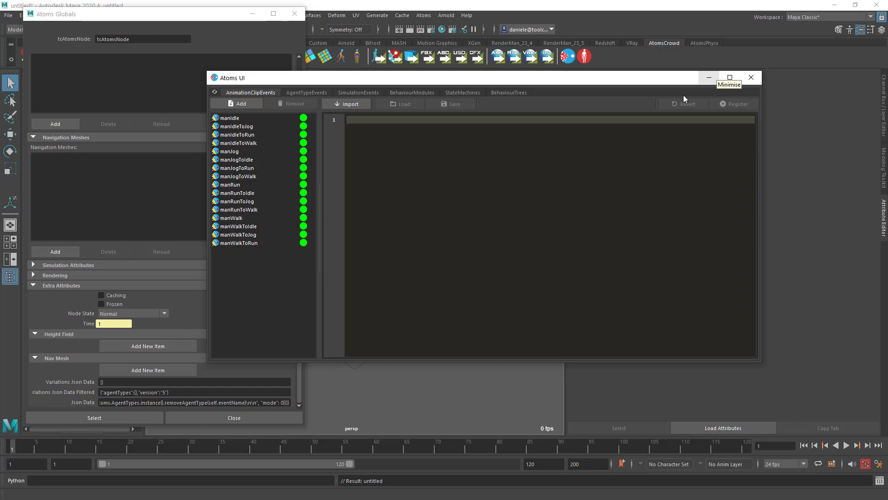
click(294, 14)
drag(324, 78, 230, 80)
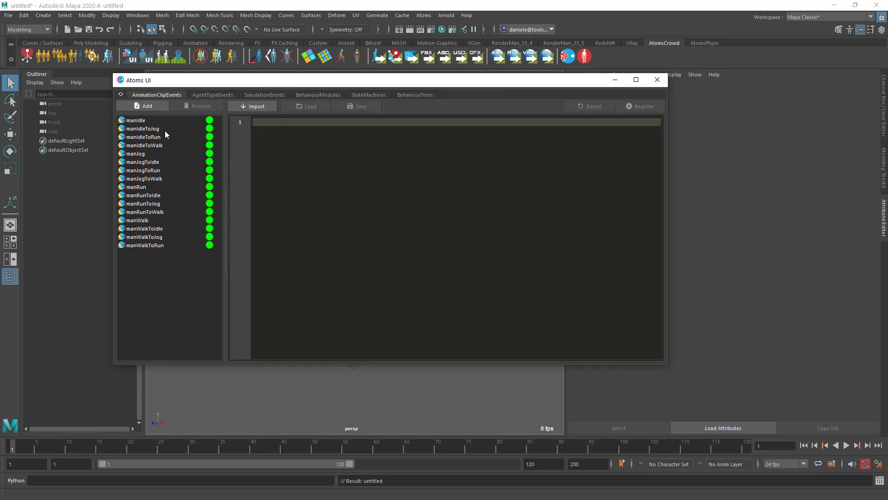
Add the Agent Types group to the export list in the Atoms Partial Scene Exporter, and close it without exporting
click(425, 16)
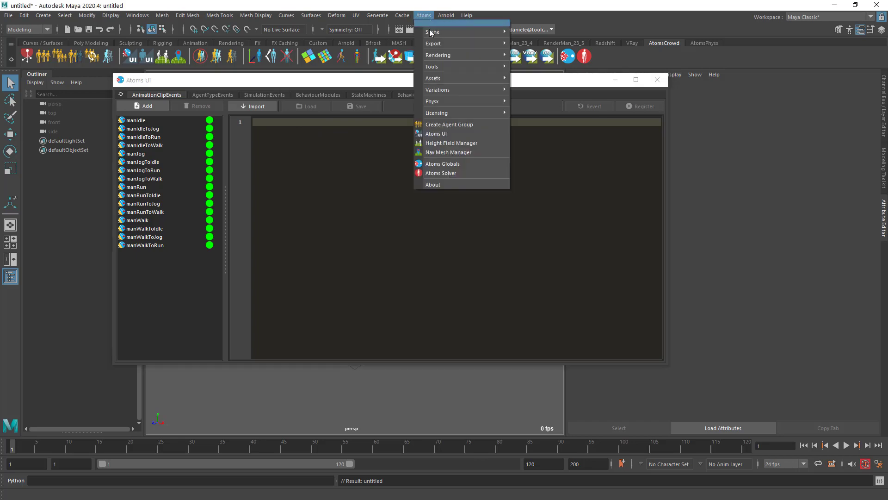
mouse_move(432, 32)
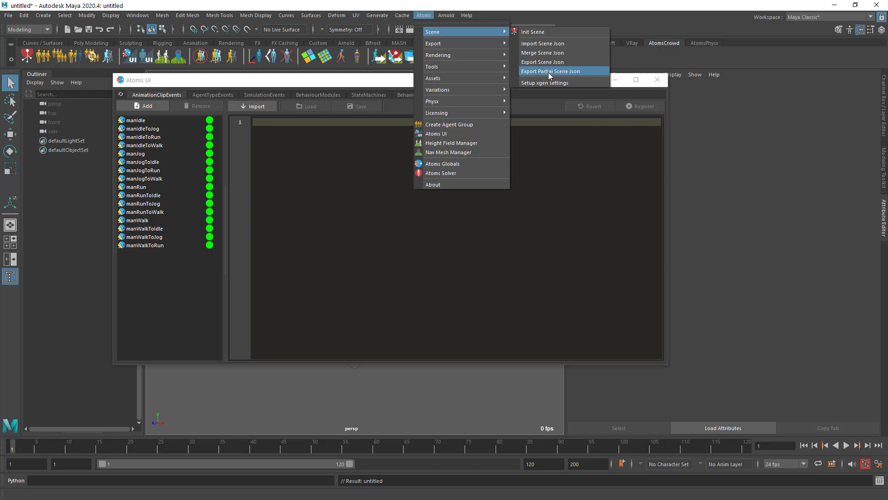
click(579, 74)
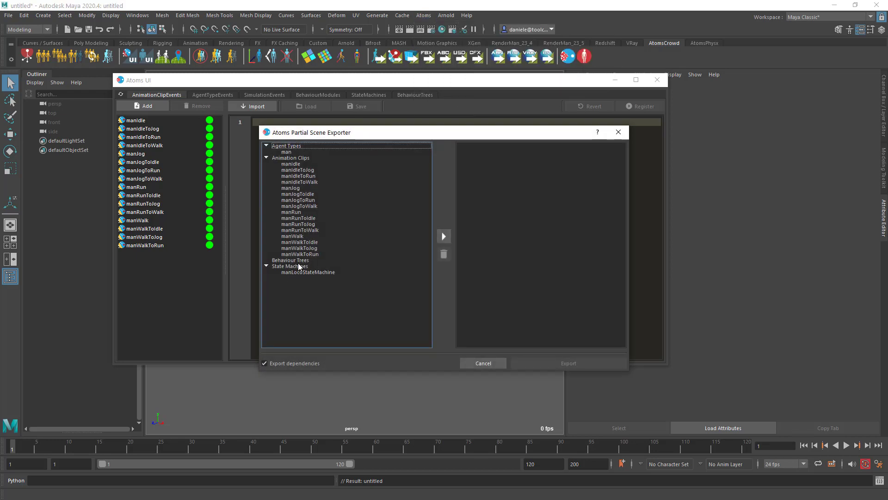
click(295, 146)
click(443, 236)
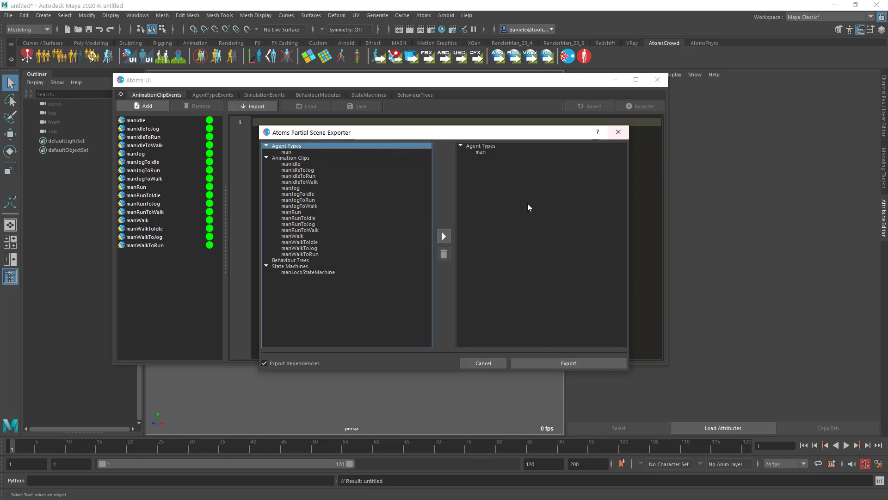
click(620, 135)
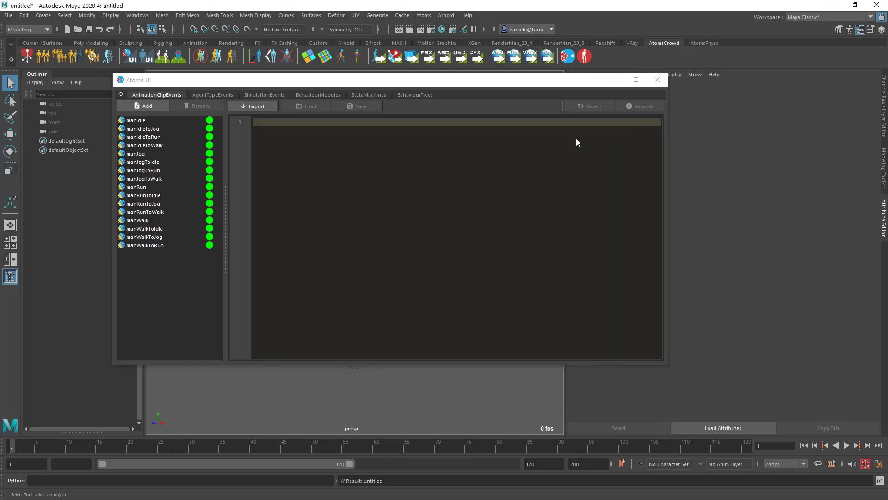
Maximize the Atoms UI window, slightly widen its event list, and show the agent type events
click(423, 15)
click(290, 83)
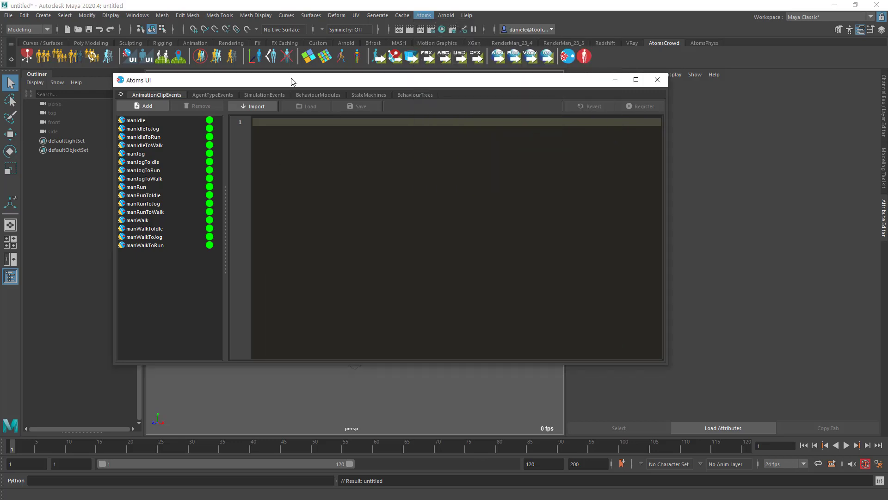
double_click(268, 83)
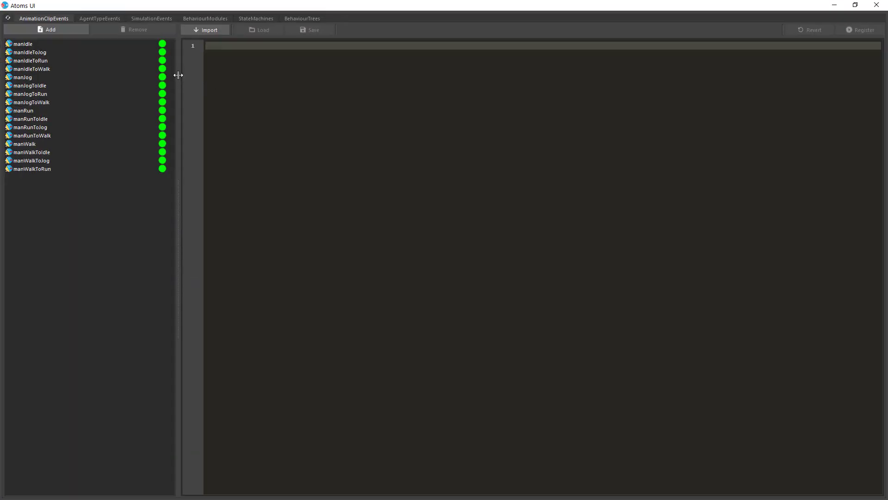
drag(178, 75, 184, 74)
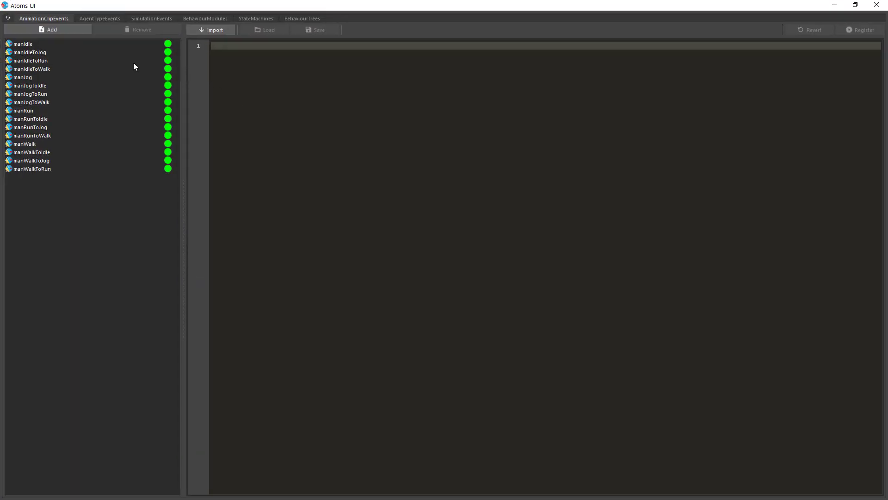
click(99, 21)
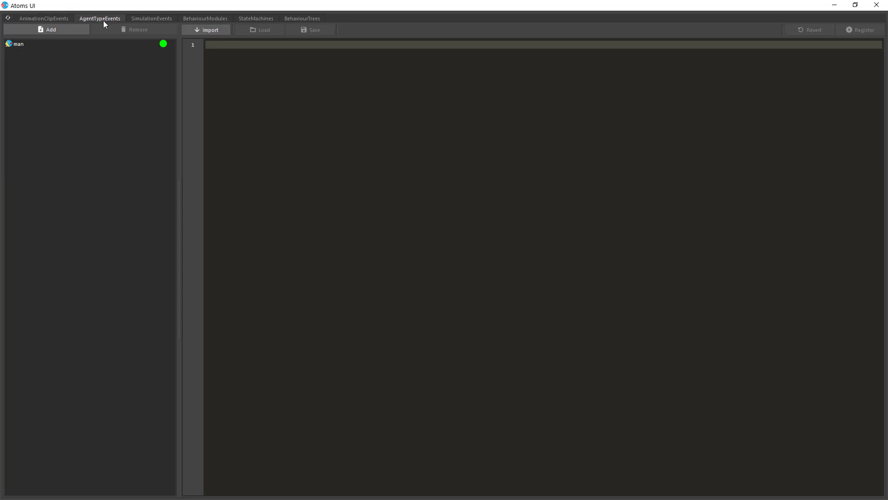
Open the man agent type event and resize the panes to narrow the event list and widen the skeleton preview
click(40, 45)
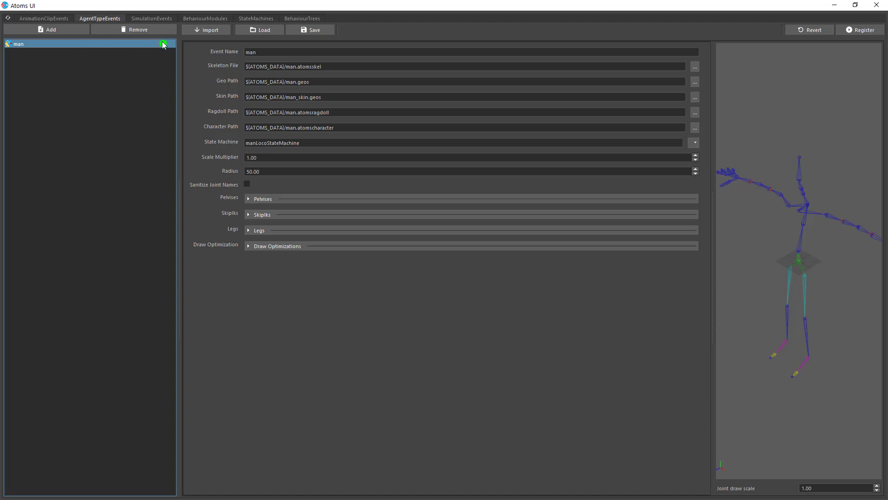
drag(179, 75, 160, 75)
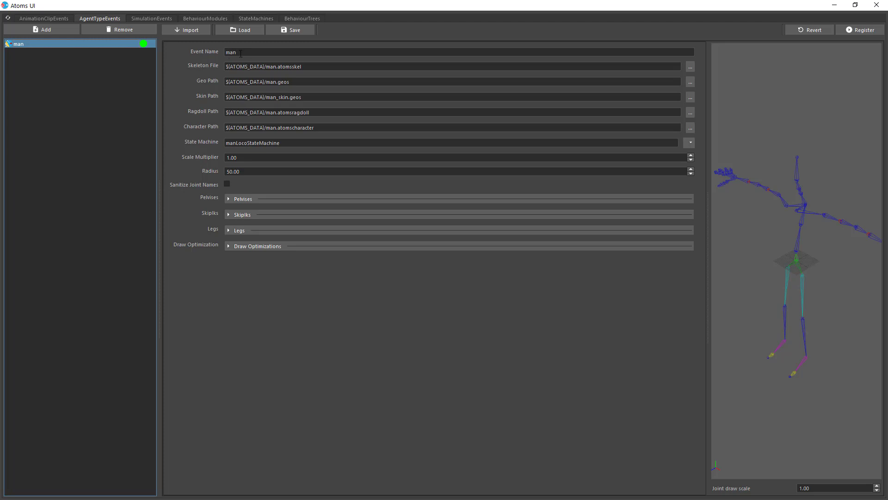
click(227, 53)
drag(706, 199, 763, 185)
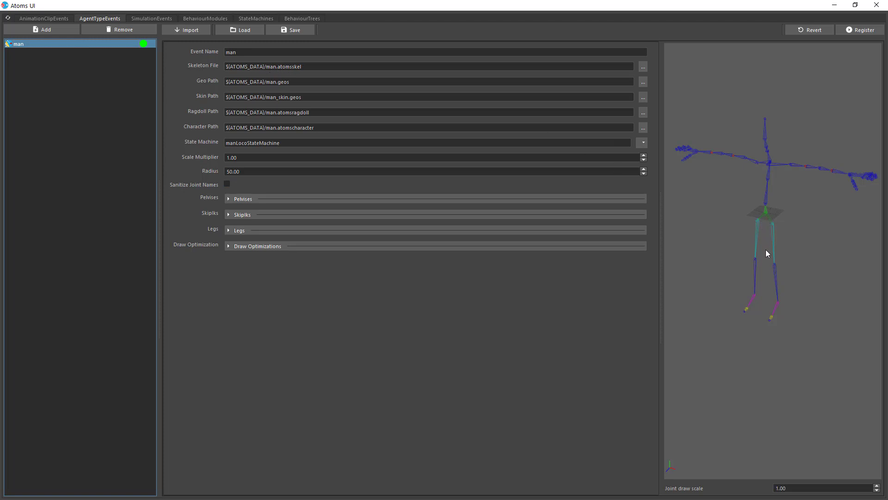
Examine the man skeleton in the preview and the settings in its Pelvises section, leaving the section collapsed
drag(766, 251, 770, 192)
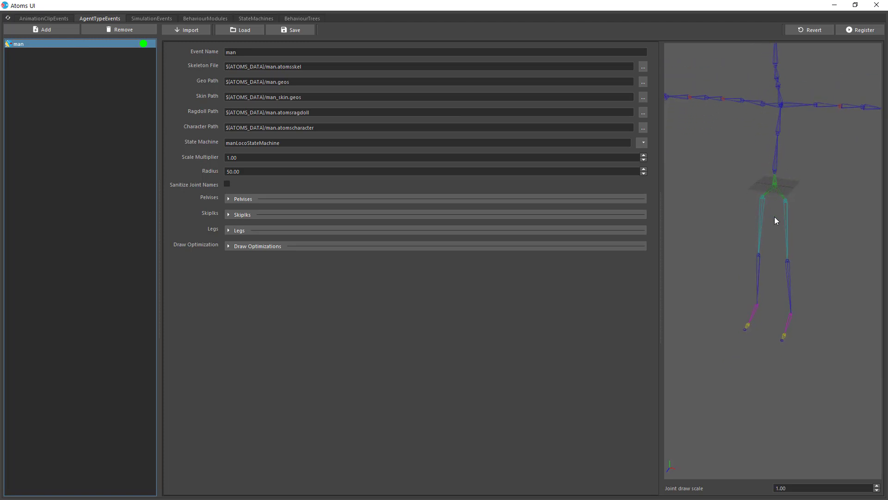
drag(774, 227, 762, 204)
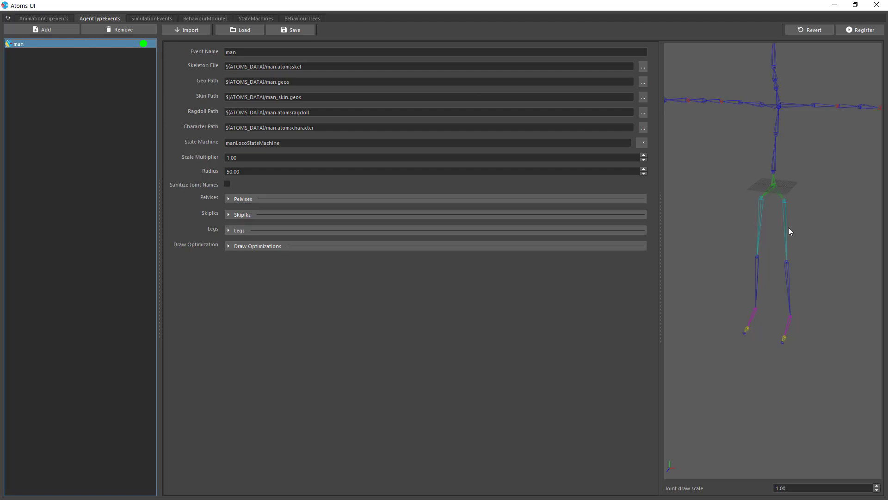
alt+right_drag(813, 212, 764, 207)
mouse_move(765, 207)
alt+mouse_down()
mouse_move(778, 224)
mouse_move(768, 218)
alt+mouse_up()
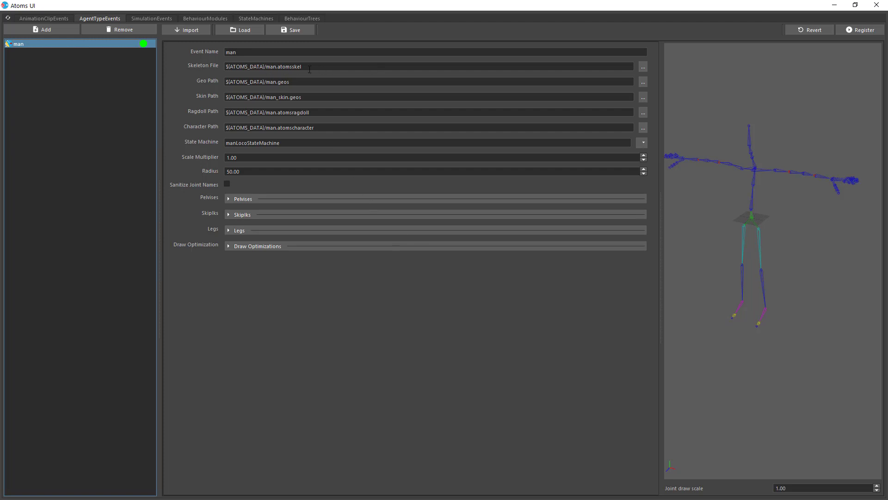
click(244, 200)
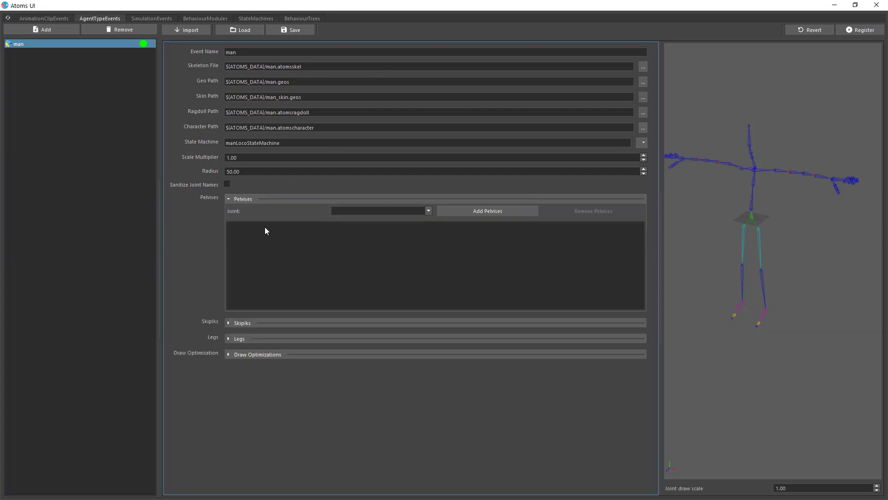
click(244, 199)
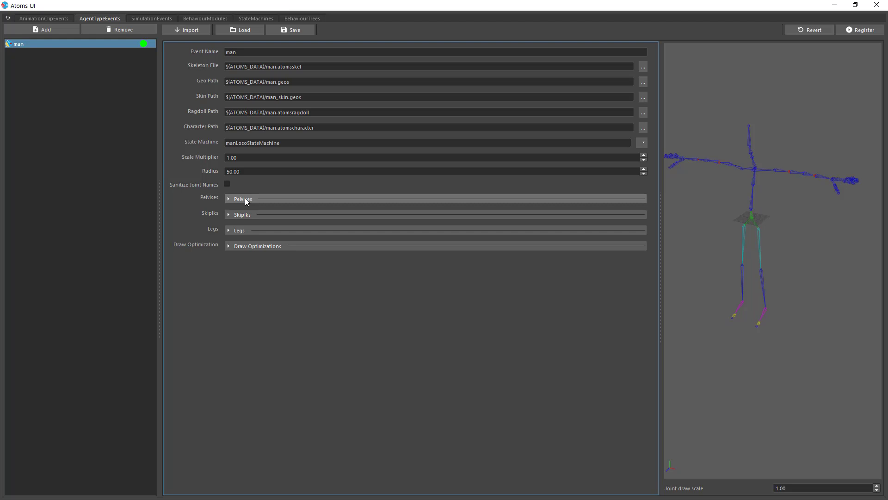
mouse_move(733, 205)
middle_down()
mouse_move(747, 205)
mouse_move(747, 219)
middle_up()
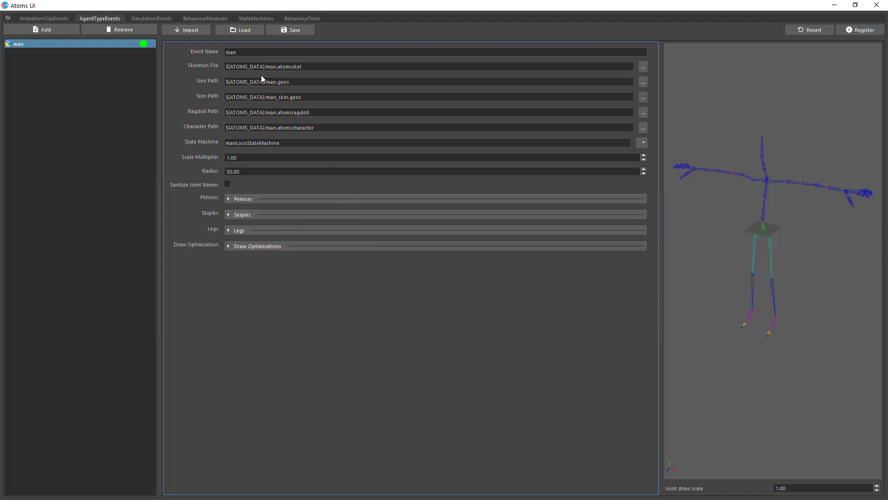
click(242, 198)
click(242, 198)
Expand the SkipIks section and compare its listed roll joints with the arm joints in the skeleton preview
click(241, 215)
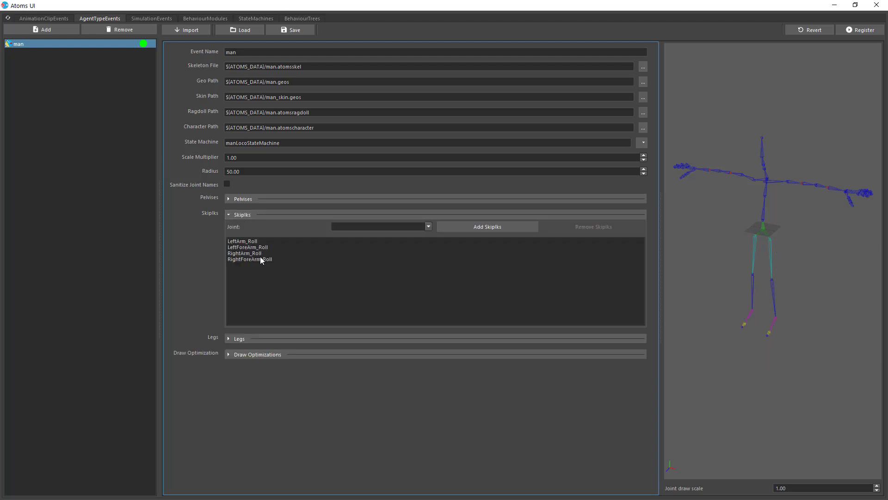
click(251, 215)
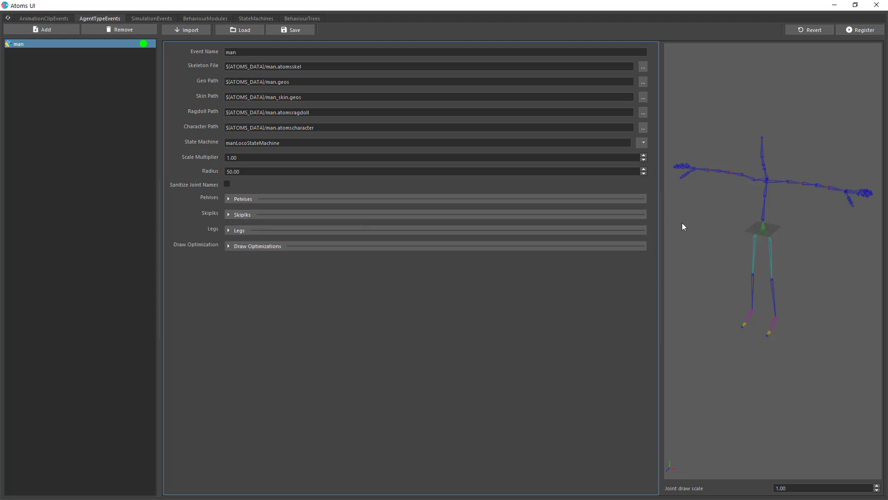
right_drag(770, 252, 796, 198)
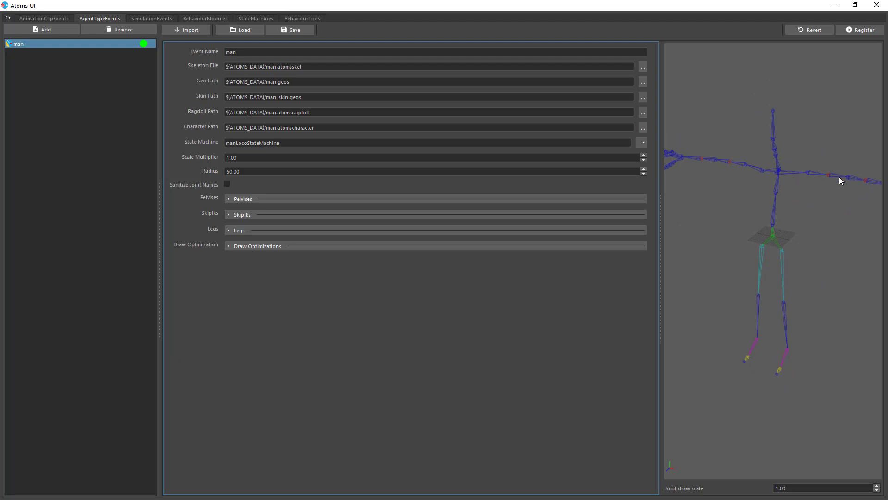
drag(835, 221, 745, 259)
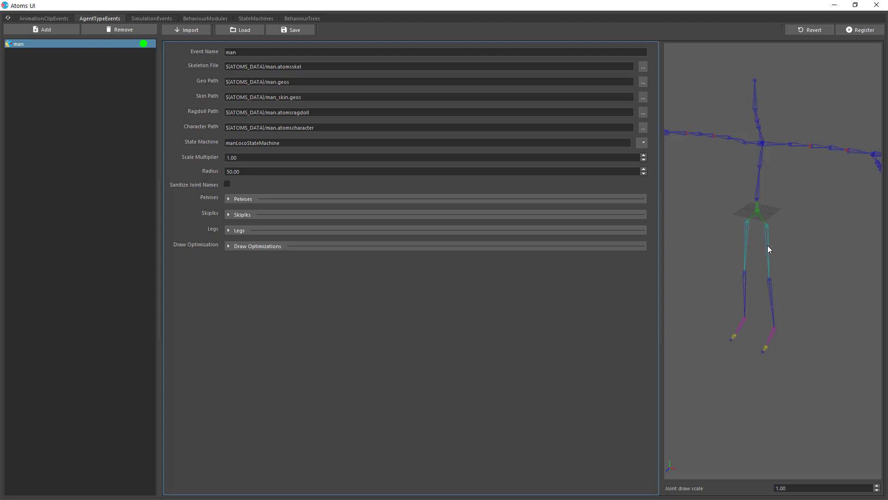
click(264, 215)
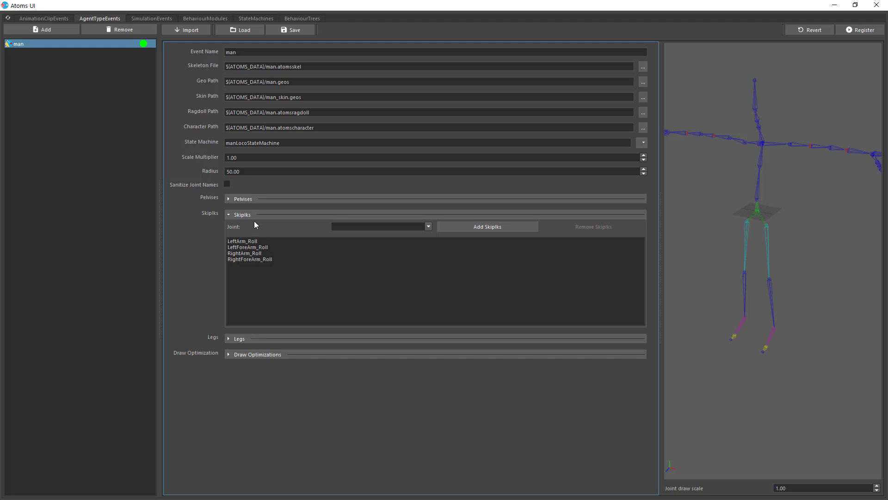
alt+drag(771, 239, 773, 259)
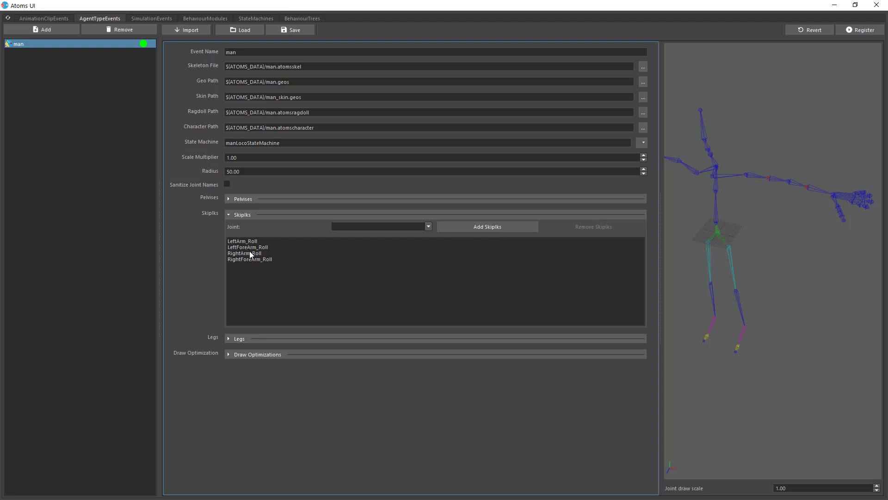
alt+drag(794, 203, 803, 219)
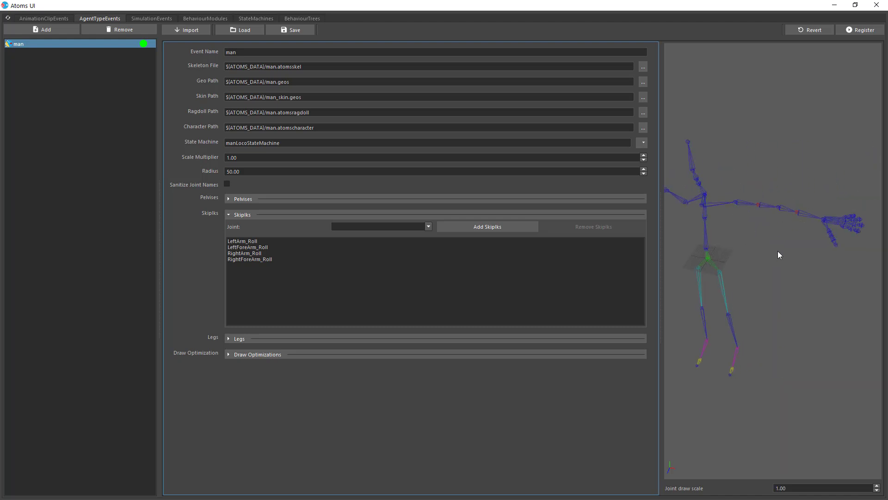
mouse_move(778, 250)
alt+mouse_down()
mouse_move(826, 246)
mouse_move(787, 239)
alt+mouse_up()
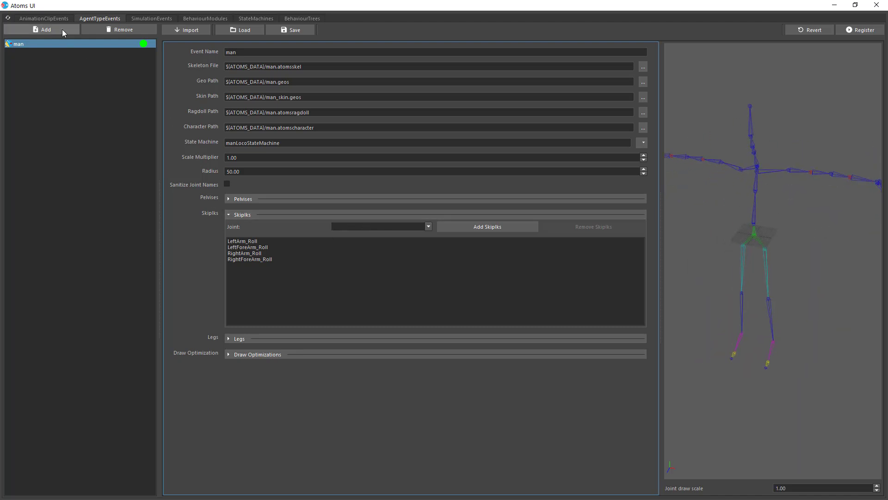
Show the animation clip events and open manIdle, with its whole skeleton framed in the preview
click(48, 16)
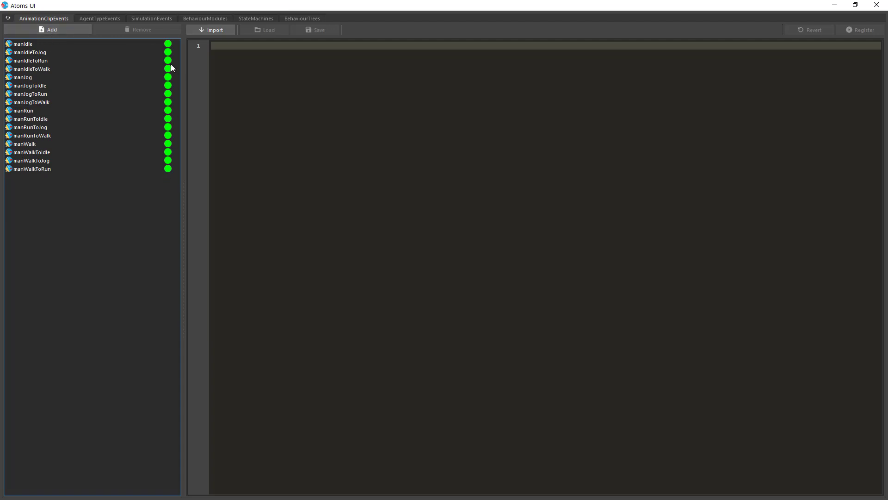
click(35, 44)
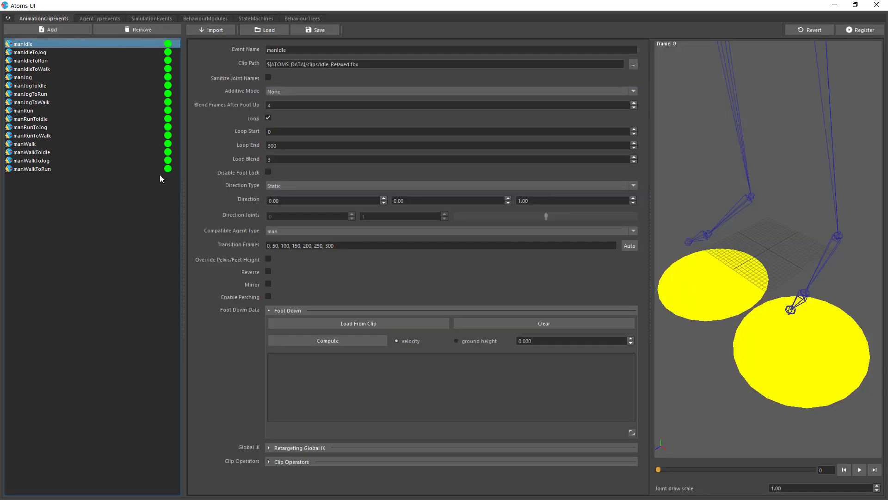
scroll(793, 152, down, 5)
middle_drag(786, 142, 775, 294)
scroll(754, 273, down, 2)
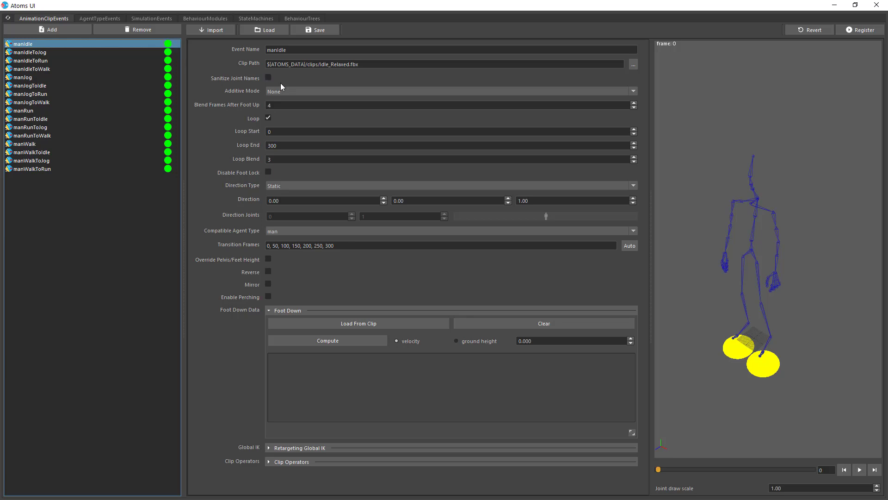
middle_drag(791, 201, 802, 188)
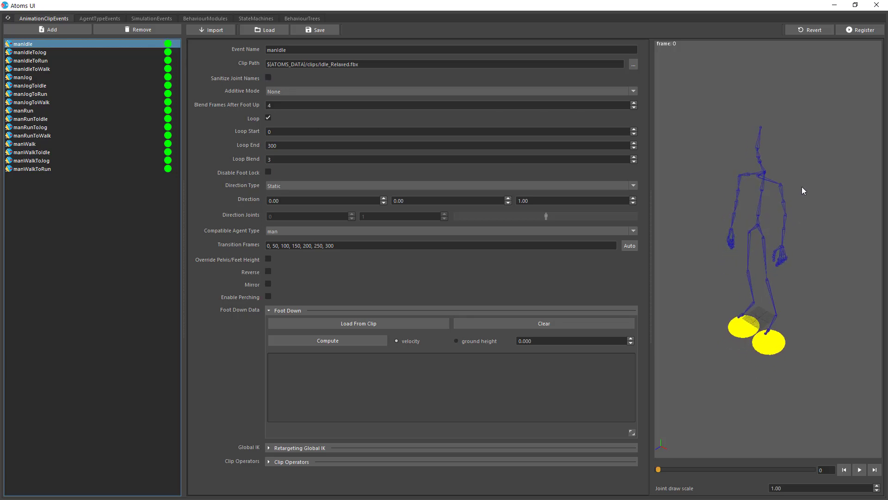
drag(753, 232, 776, 227)
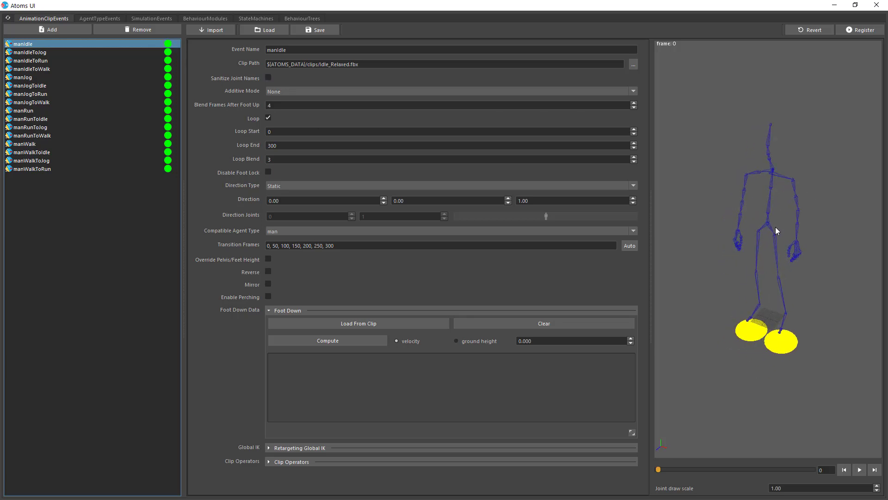
Return to the agent type events and display the man's skin mesh in the preview
click(99, 19)
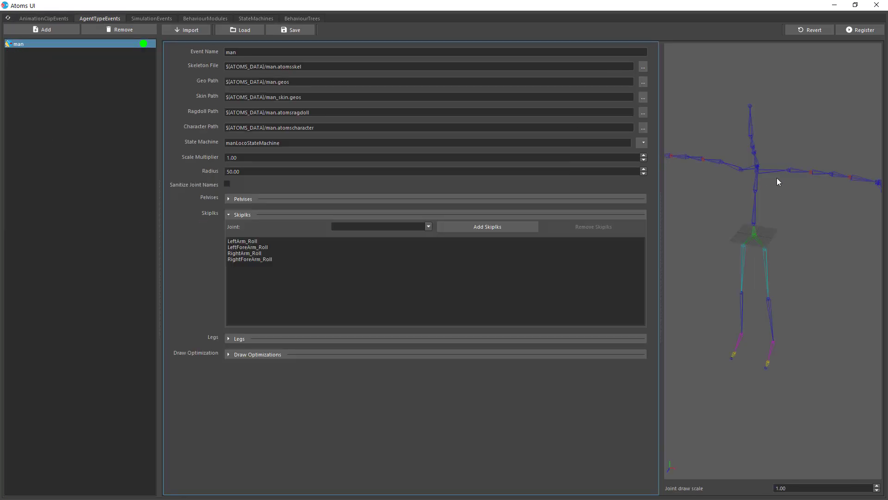
drag(778, 181, 763, 137)
right_click(740, 198)
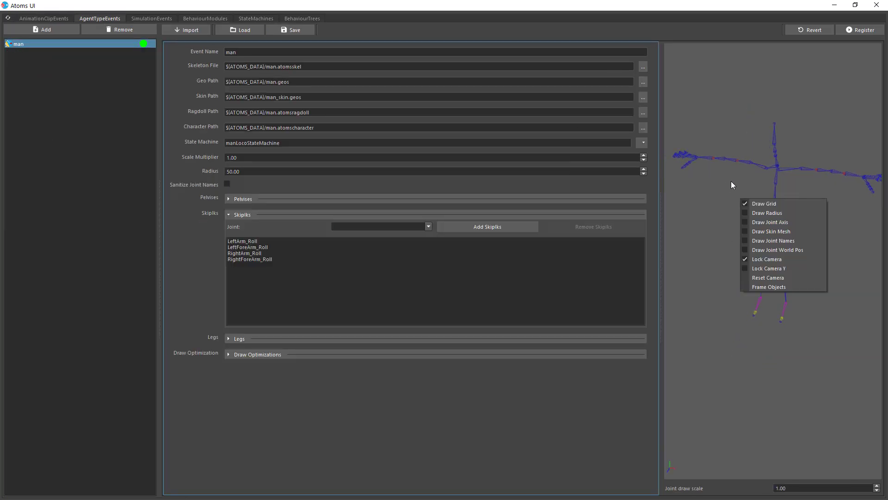
click(757, 232)
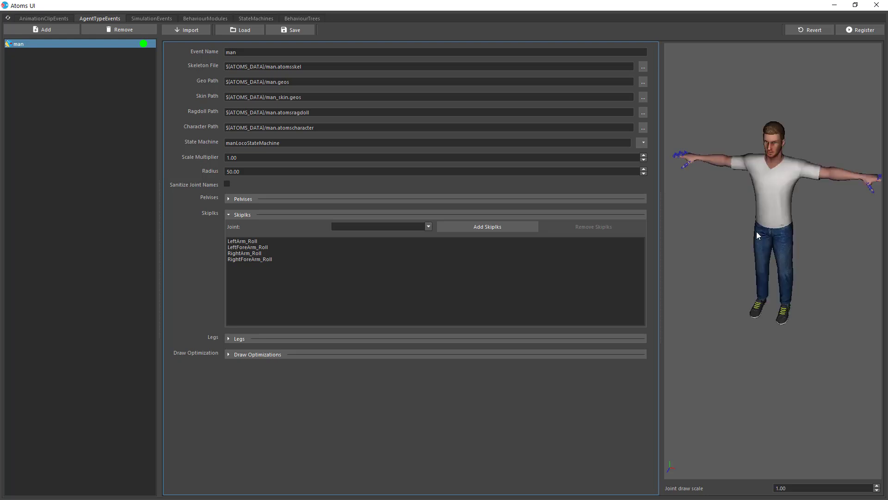
middle_drag(763, 204, 761, 227)
Replace the skin mesh with joint names in the man preview and inspect the labelled skeleton up close
right_click(801, 241)
click(815, 273)
right_click(777, 249)
click(800, 292)
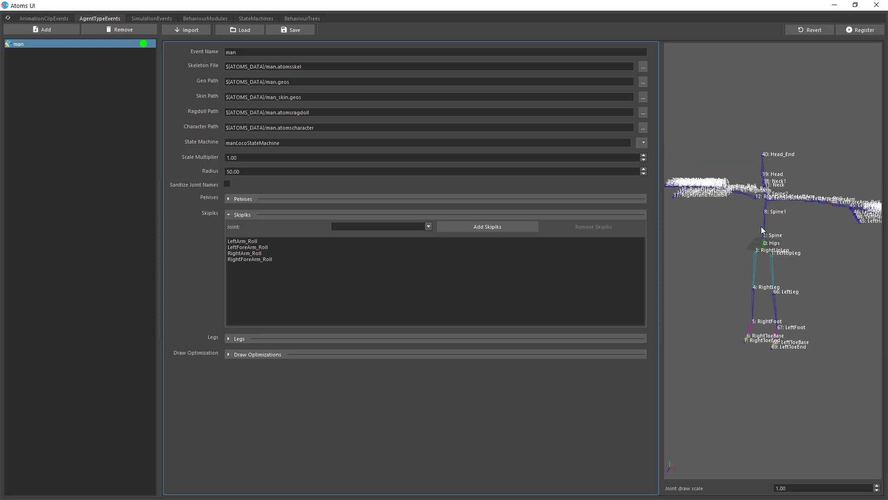
scroll(762, 227, up, 5)
middle_drag(790, 125, 779, 165)
scroll(779, 165, up, 2)
drag(753, 179, 783, 185)
middle_drag(783, 185, 860, 182)
middle_drag(771, 152, 693, 143)
middle_drag(843, 196, 775, 145)
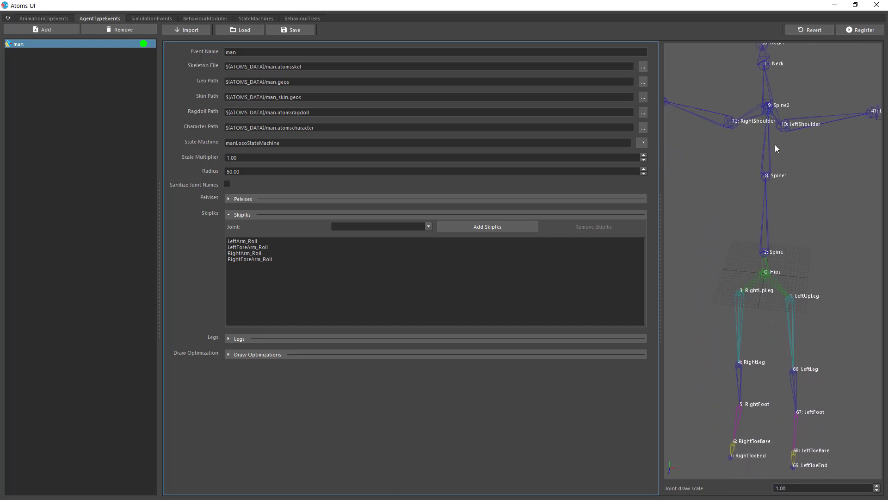
Hide the joint names and draw the joint world positions on the man skeleton instead
right_click(787, 172)
click(807, 214)
right_click(807, 203)
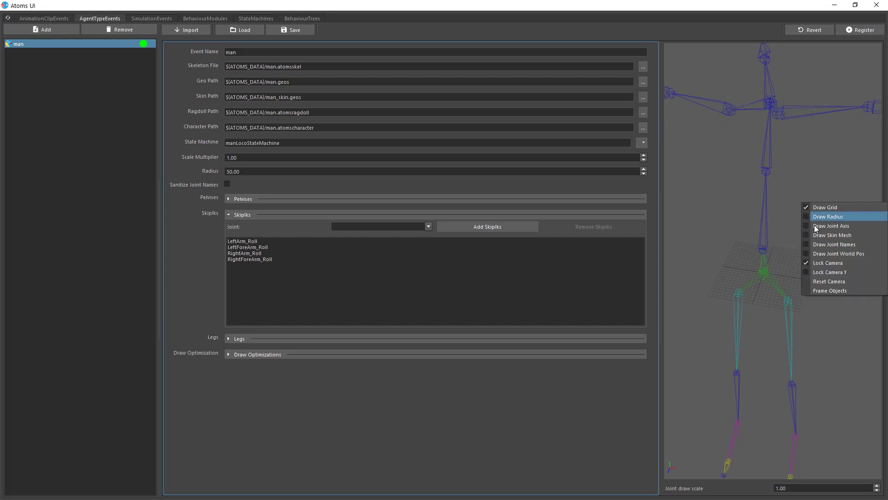
click(825, 253)
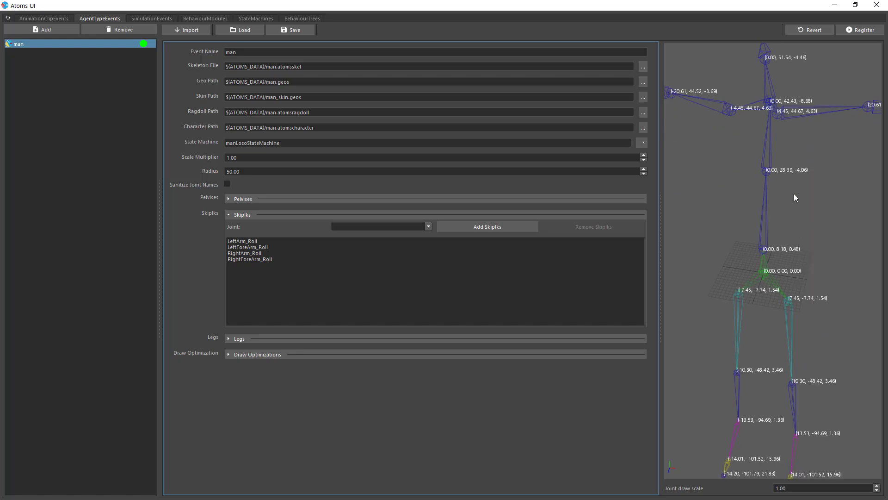
Collapse the SkipIks section and examine the Root, IK, Tip and Pole Vector settings under Legs, leaving Legs collapsed
click(257, 216)
click(243, 231)
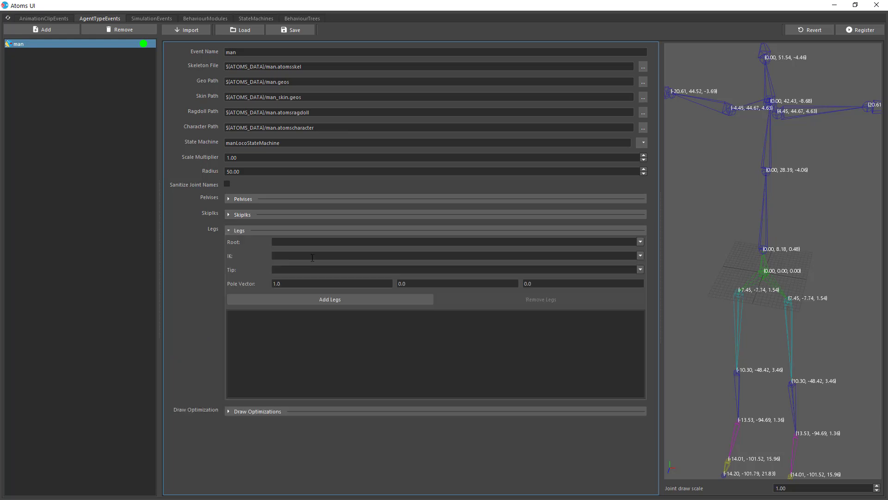
click(257, 232)
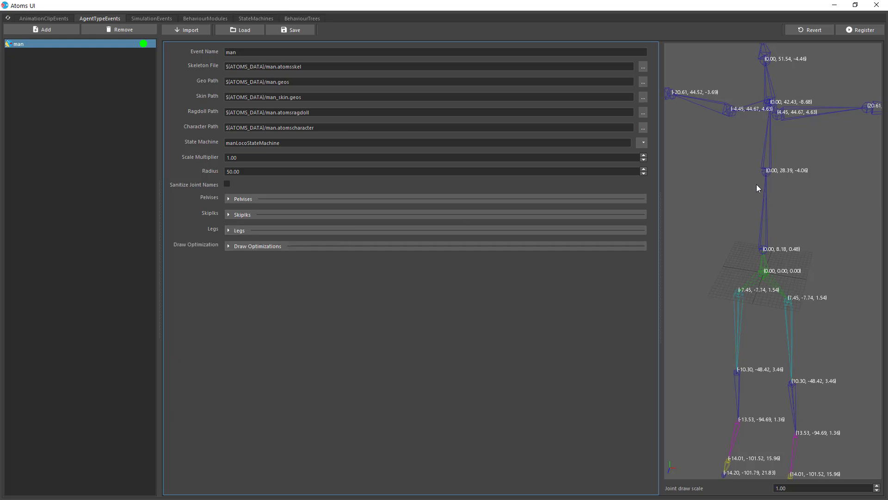
Turn off the joint world positions in the man skeleton preview
scroll(759, 208, down, 3)
right_click(741, 192)
click(777, 244)
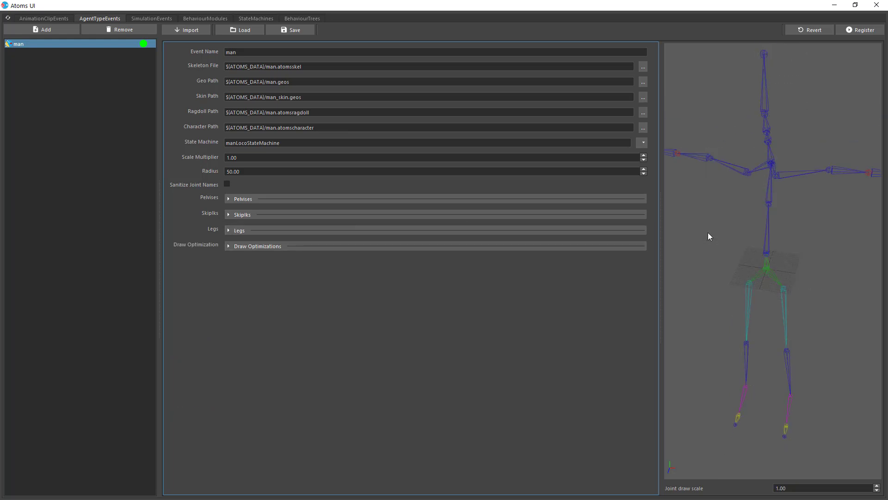
Return to the animation clip events and examine the manIdle skeleton preview, its foot markers and its available display options
click(51, 18)
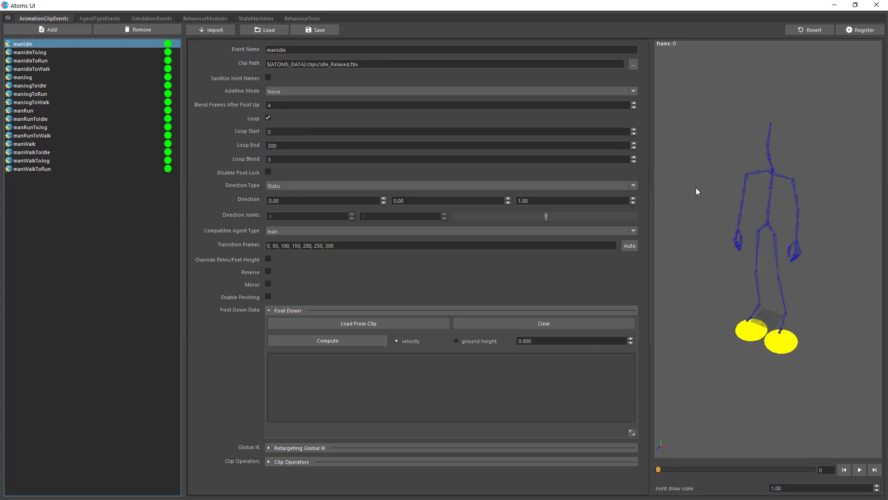
alt+drag(744, 235, 743, 223)
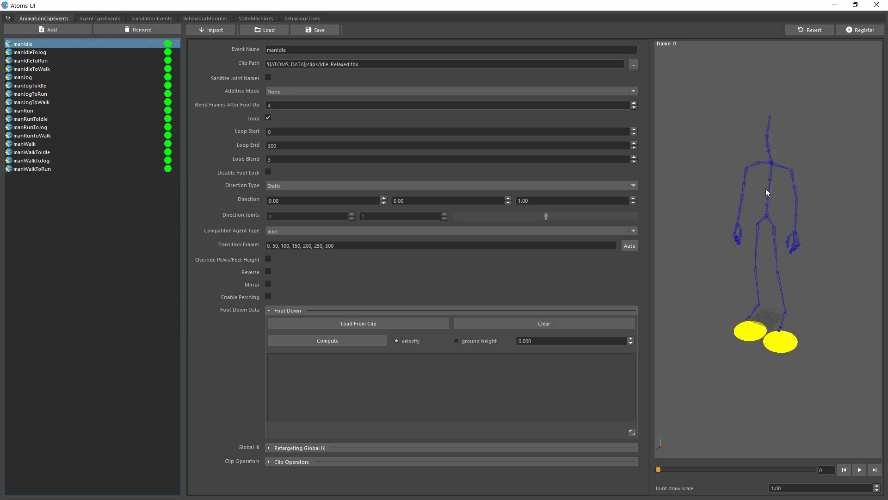
right_click(755, 212)
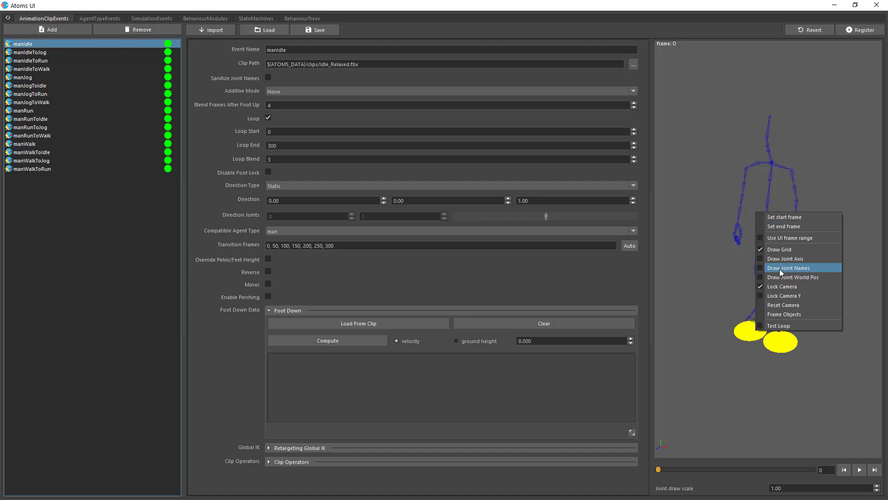
click(719, 260)
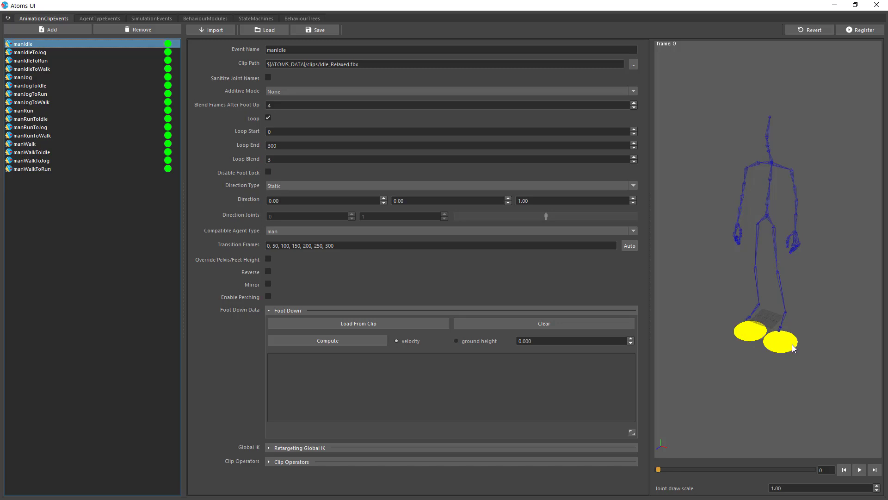
mouse_move(759, 345)
alt+mouse_down()
mouse_move(816, 331)
mouse_move(757, 334)
alt+mouse_up()
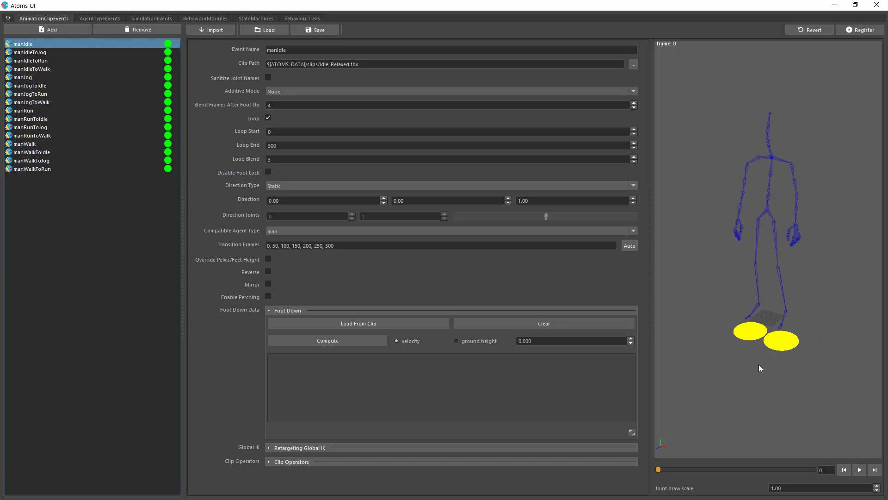
mouse_move(659, 469)
mouse_down()
mouse_move(823, 475)
mouse_move(657, 477)
mouse_up()
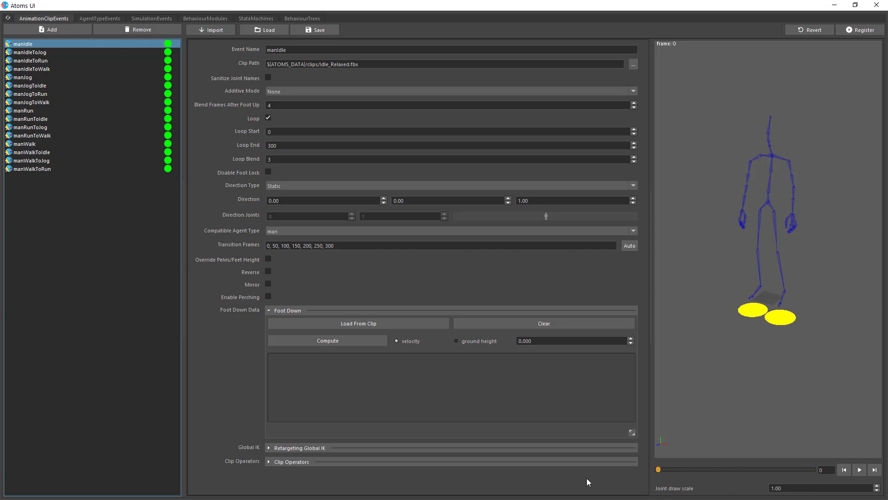
Show the manWalk clip event and frame its whole skeleton in the preview
click(37, 144)
drag(750, 309, 787, 239)
scroll(760, 257, down, 2)
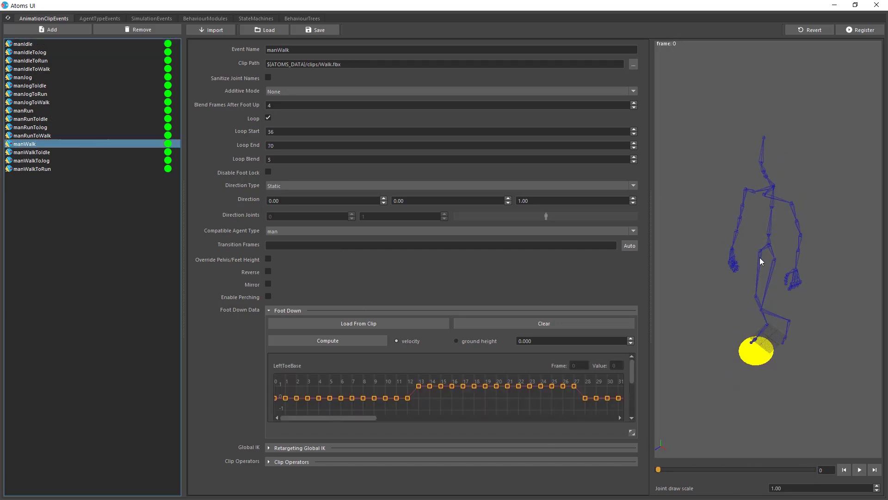
middle_drag(760, 257, 777, 199)
scroll(711, 296, down, 1)
scroll(753, 288, down, 2)
middle_drag(745, 279, 735, 256)
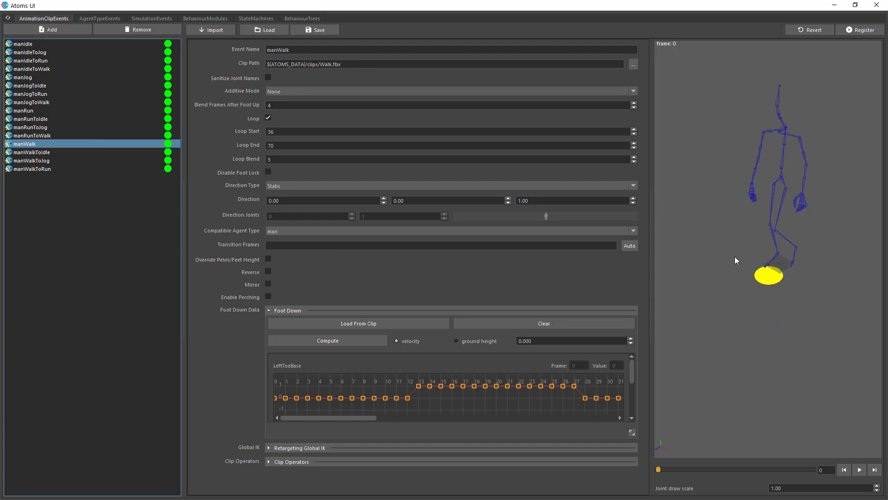
Scrub the manWalk preview to frames 30 and 50 and back to 0, comparing foot markers with the LeftToeBase foot-down curve
drag(658, 470, 701, 470)
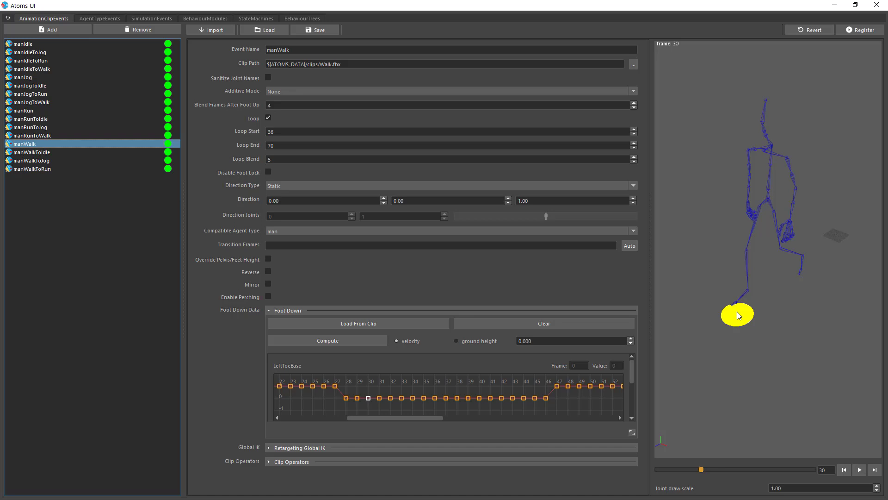
drag(702, 469, 658, 469)
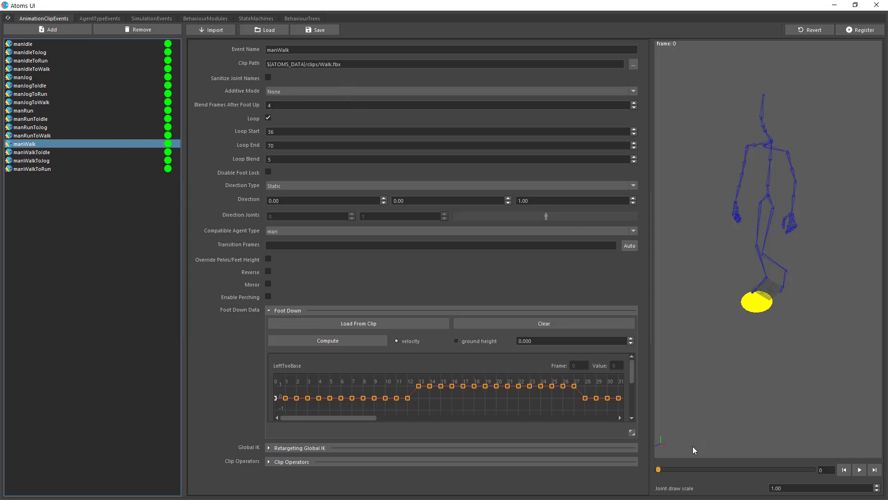
drag(659, 471, 730, 480)
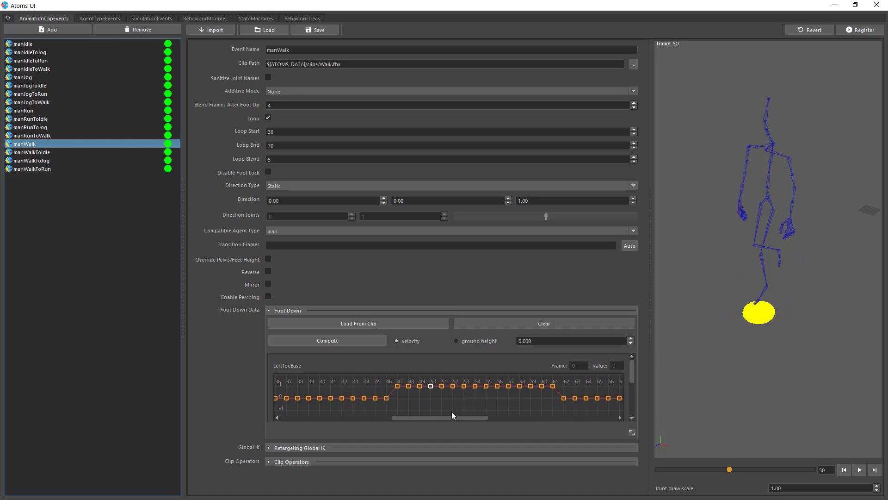
drag(453, 416, 511, 419)
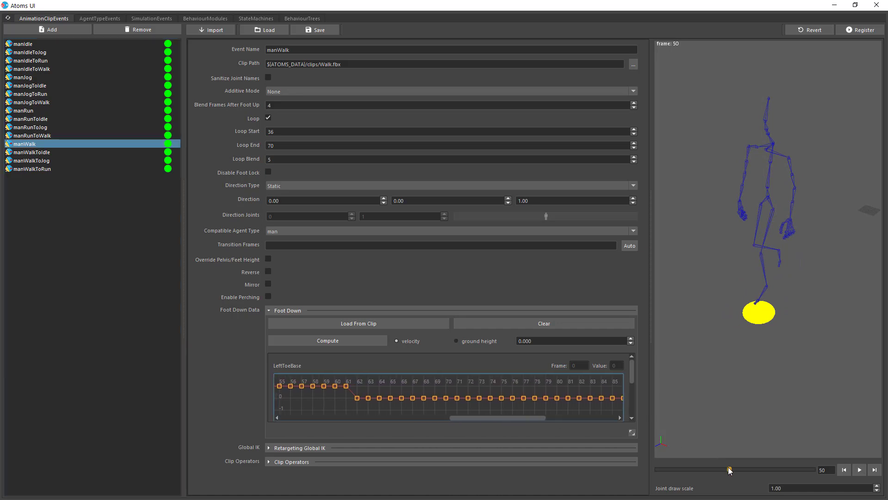
drag(730, 470, 656, 469)
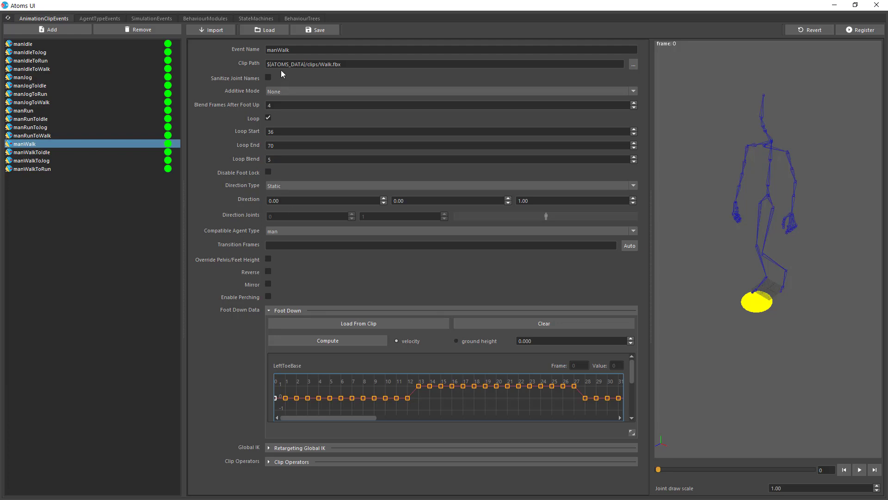
Scrub the manWalk preview between frames 10 and 15 to examine how foot contact switches between the feet
text(x)
drag(659, 471, 676, 470)
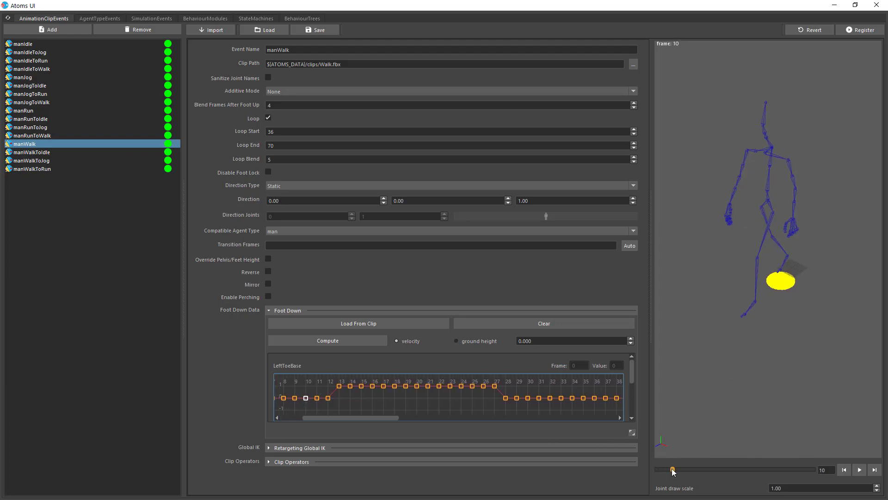
drag(674, 470, 675, 471)
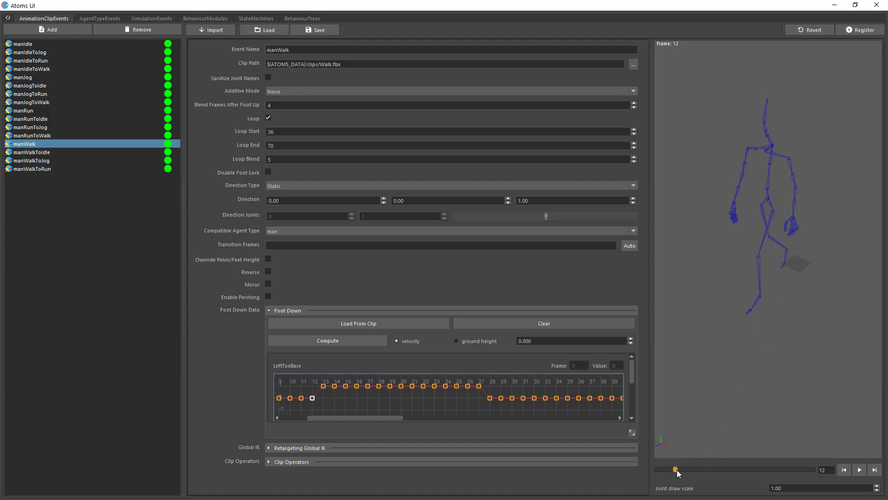
drag(676, 470, 674, 470)
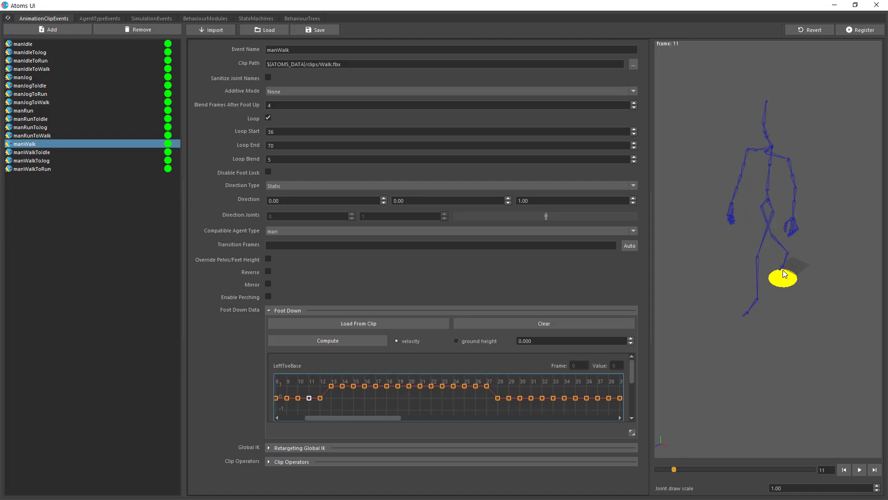
drag(674, 470, 680, 470)
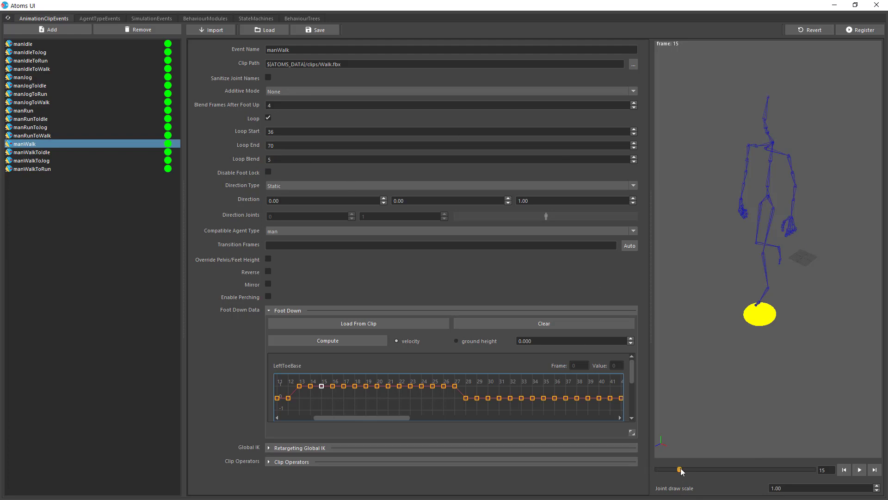
Compare the manWalk poses at loop start frame 36 and loop end frame 70, and check the blend range up to frame 73
drag(685, 469, 709, 467)
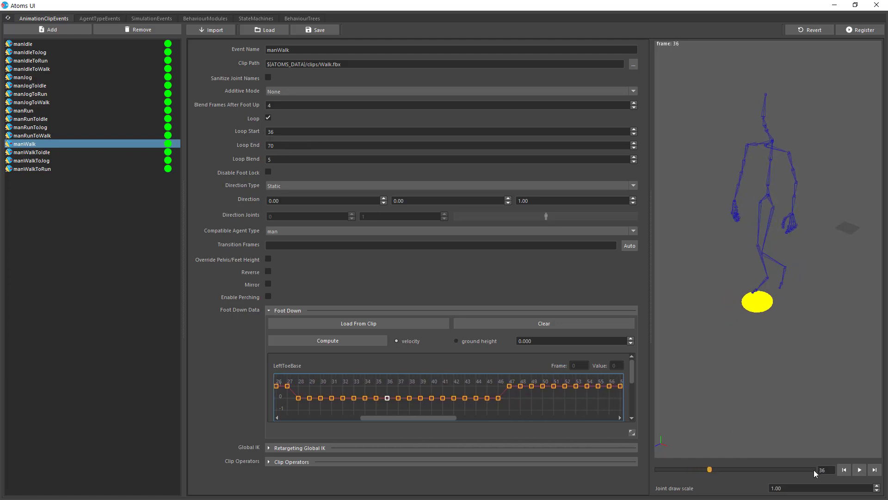
double_click(828, 469)
key(Return)
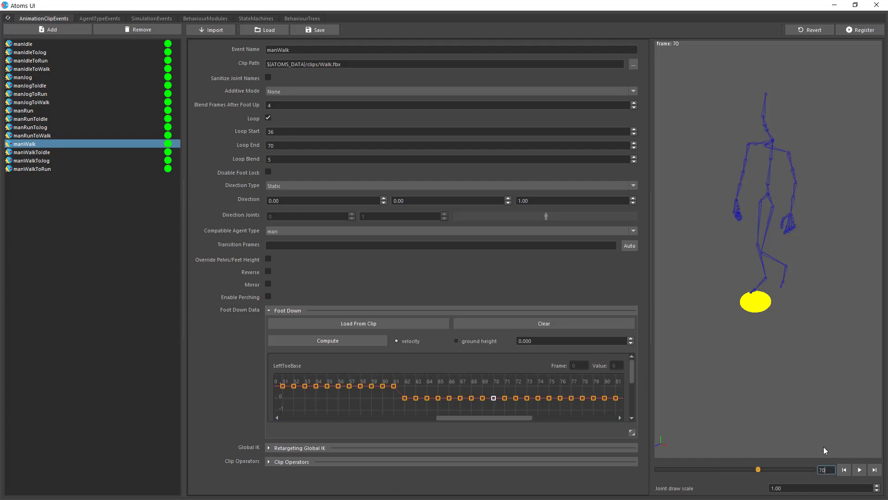
mouse_move(760, 471)
mouse_down()
mouse_move(714, 468)
mouse_move(764, 469)
mouse_up()
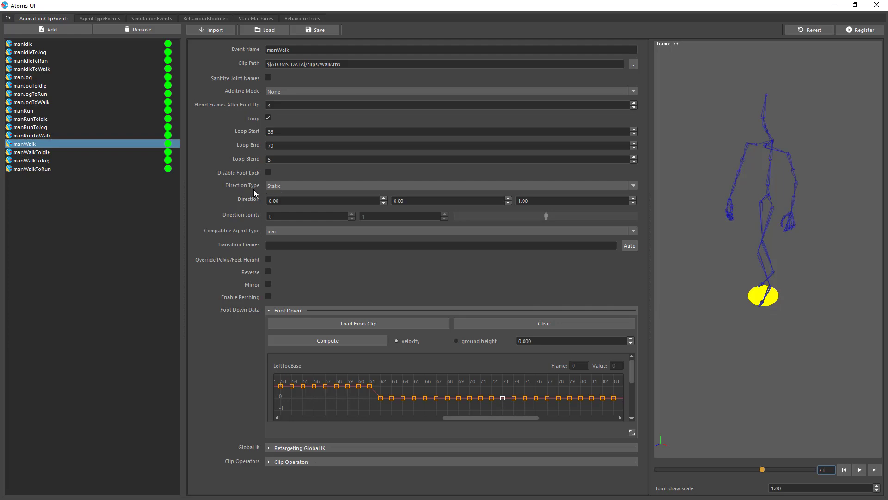
Review the Direction Type options of manWalk at preview frame 0, keeping Static, and check the man agent type settings
click(287, 187)
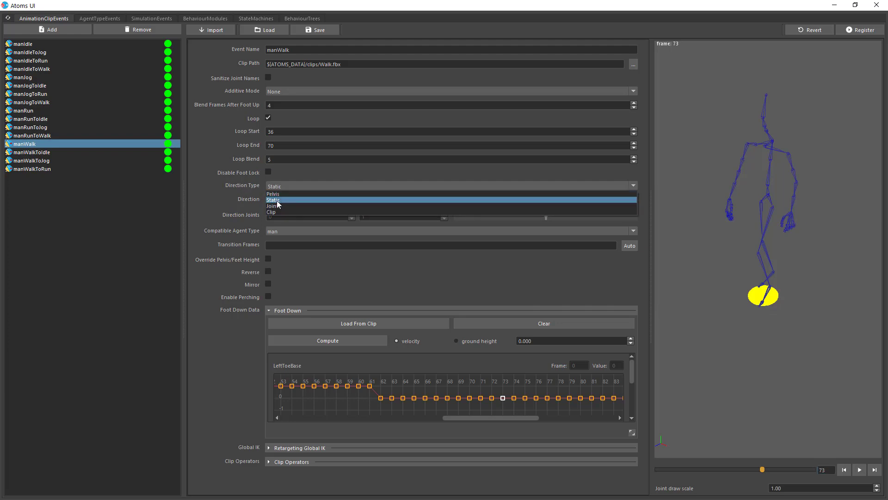
click(305, 199)
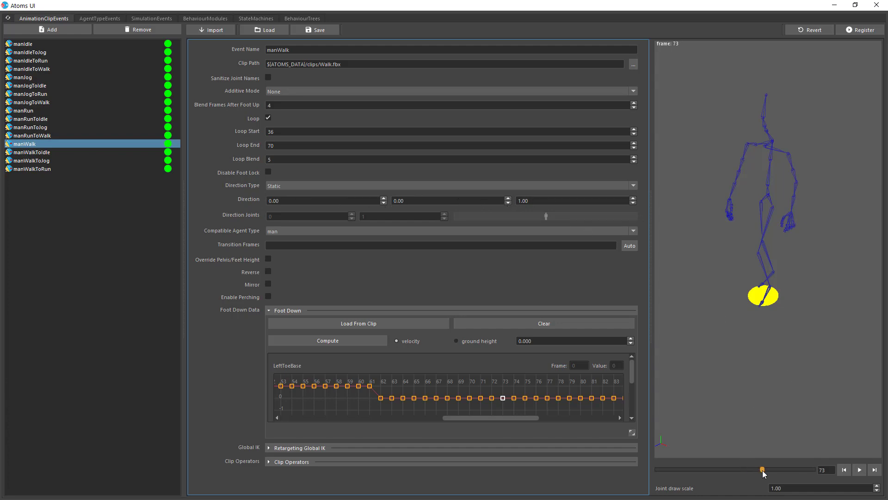
drag(763, 470, 632, 466)
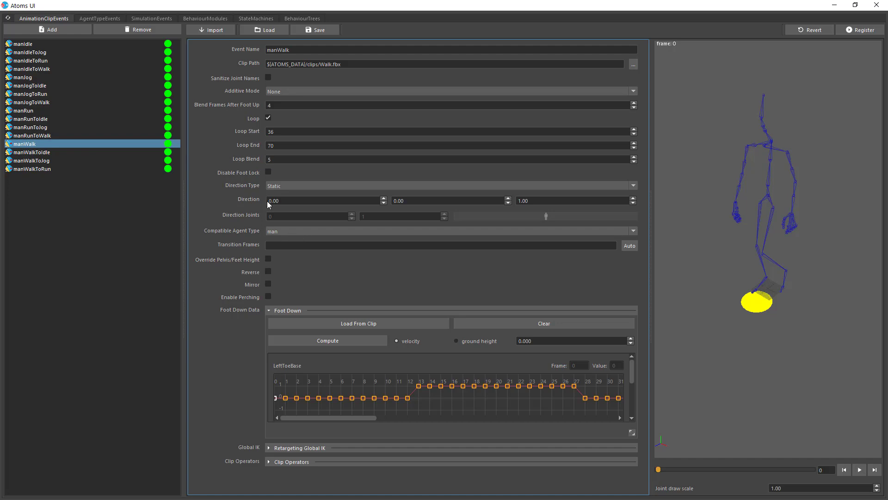
click(109, 19)
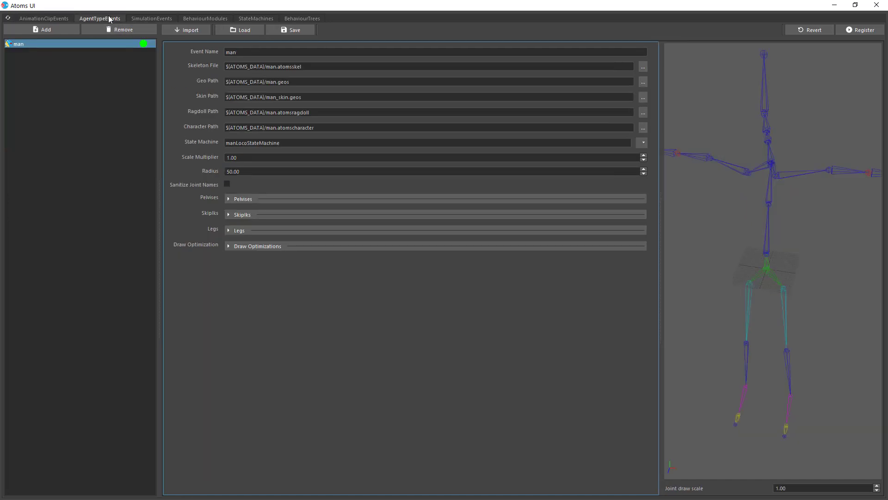
click(44, 19)
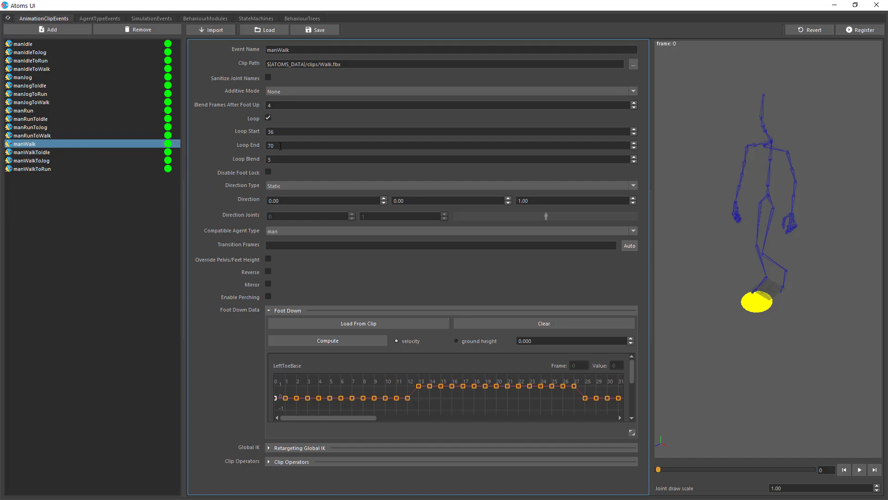
Compare the manIdle and manJogToRun clip events, and collapse the Foot Down section with manIdle shown
click(46, 47)
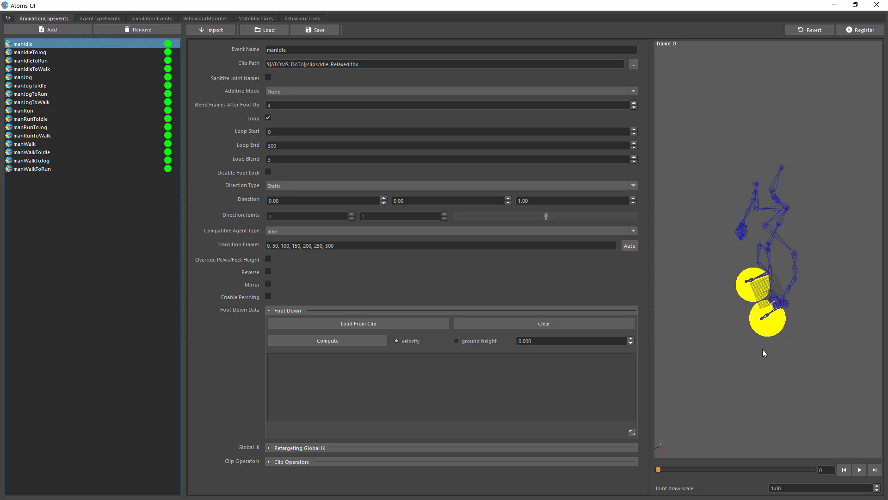
middle_drag(763, 349, 790, 255)
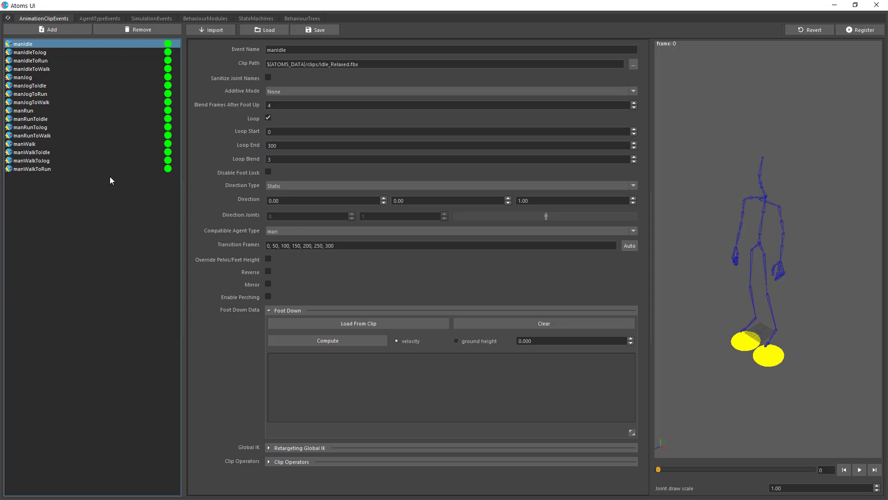
click(60, 94)
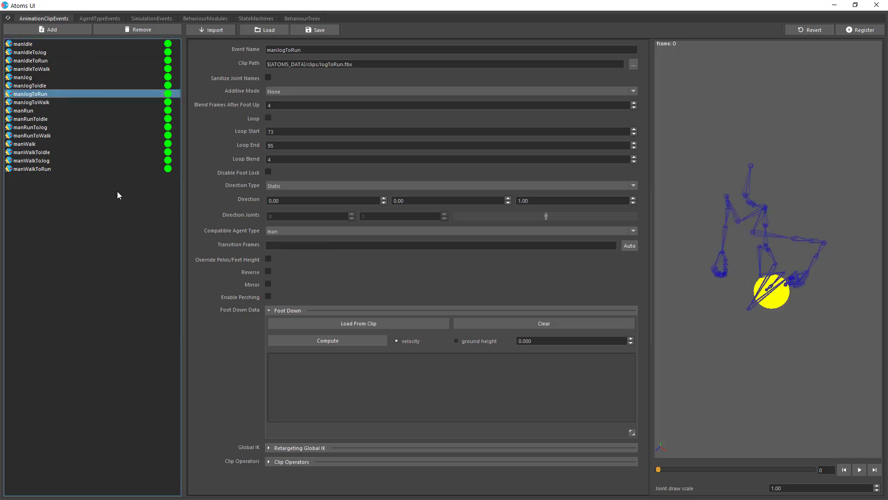
click(23, 44)
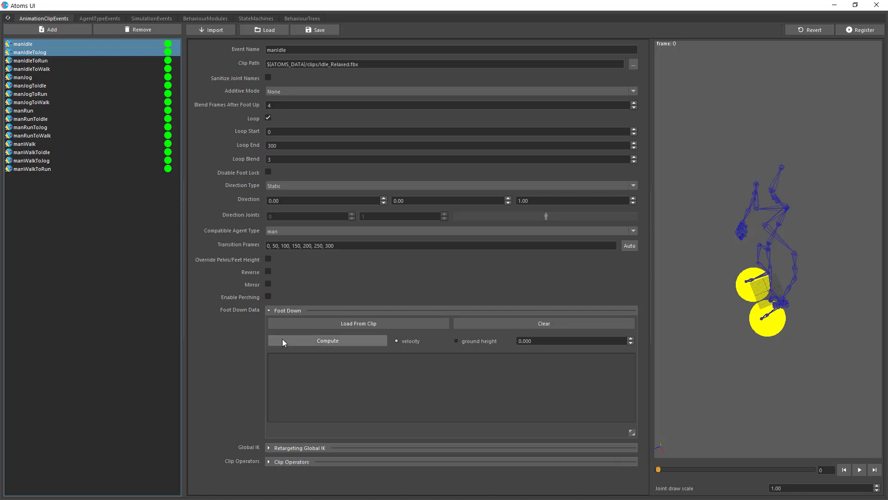
click(279, 311)
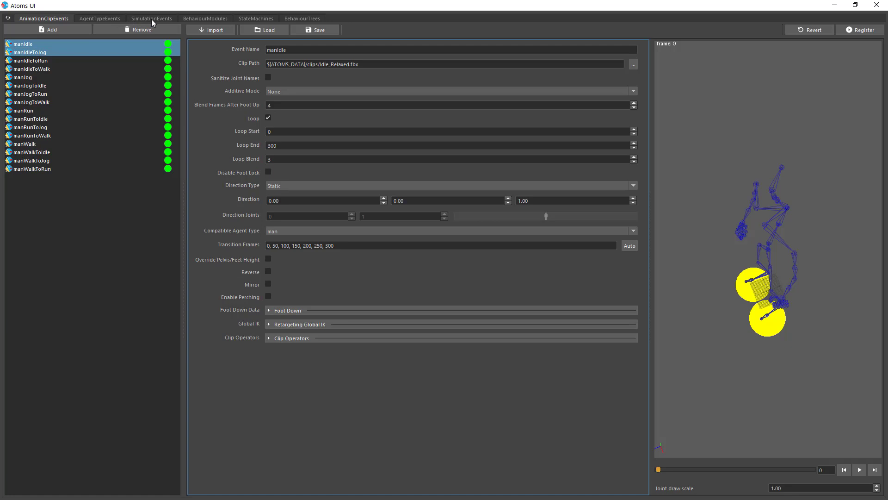
Open the manLocoStateMachine graph and inspect the settings and clips of its idle and walk states in a widened Inspector
click(256, 18)
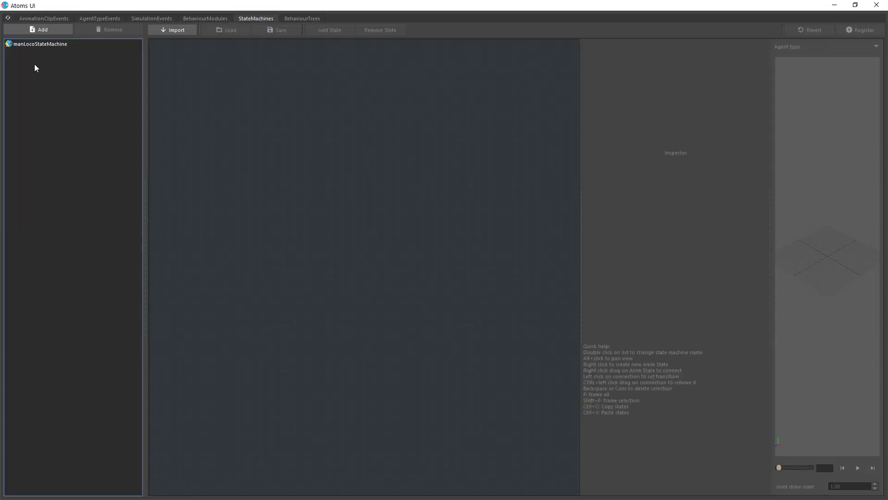
click(44, 44)
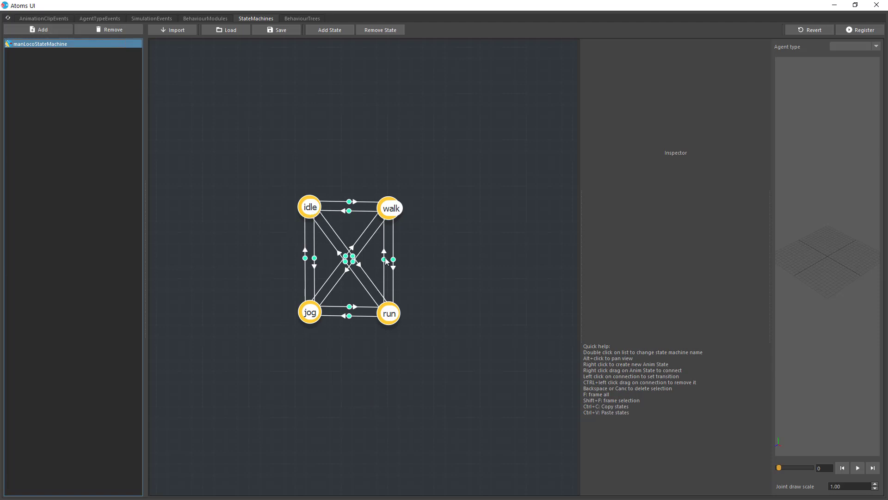
click(309, 211)
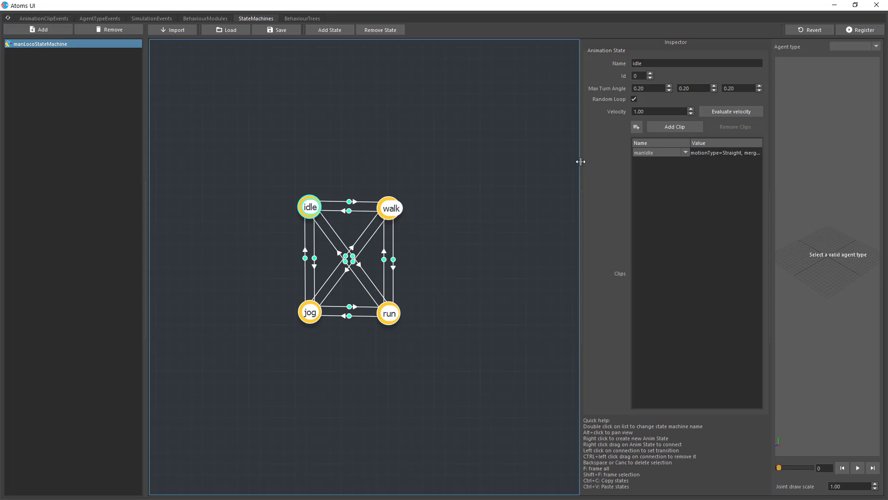
drag(581, 162, 520, 162)
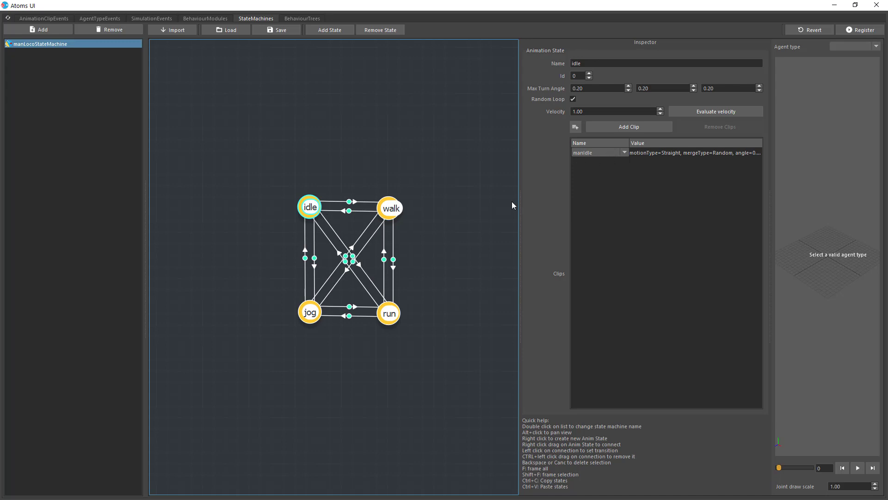
click(397, 213)
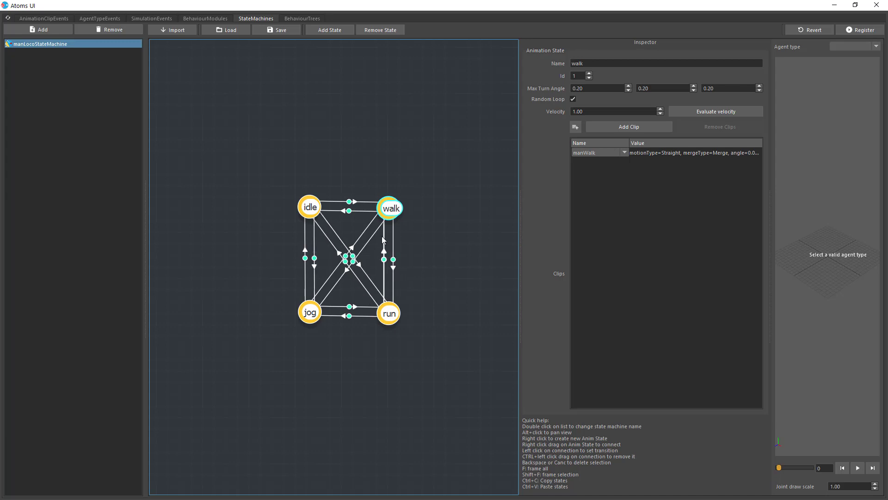
Inspect the blend settings and clips of the two transitions between the walk and run states
click(394, 263)
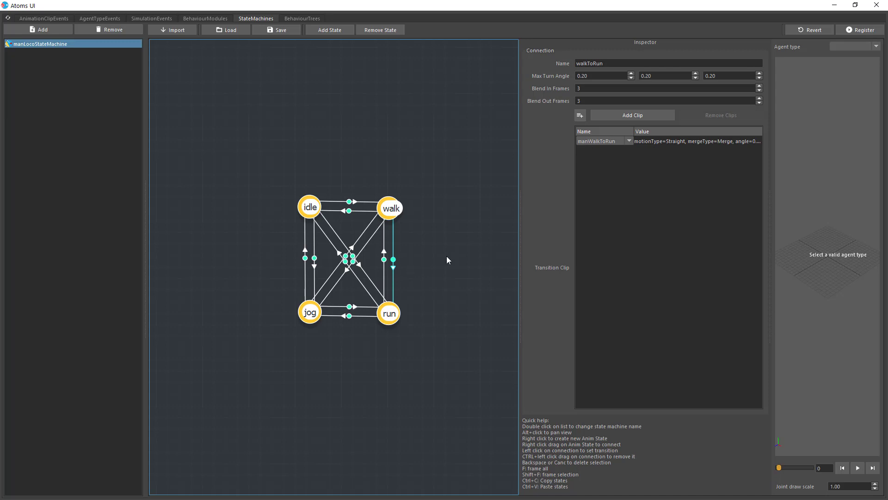
click(385, 273)
Look at the behaviour trees page and browse the full list of available behaviour modules
click(205, 19)
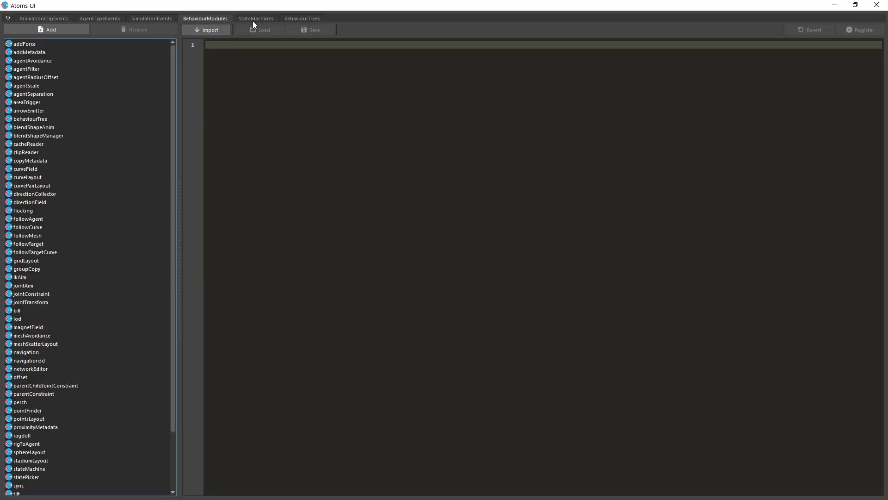
click(296, 19)
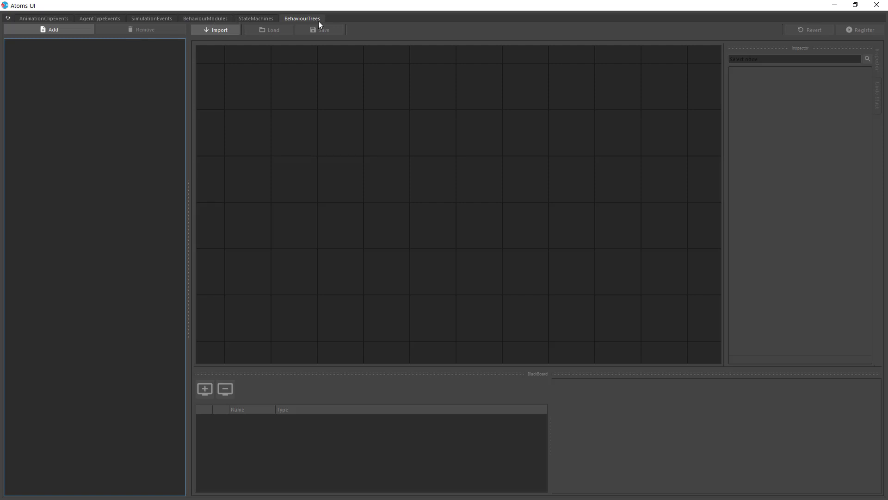
click(213, 20)
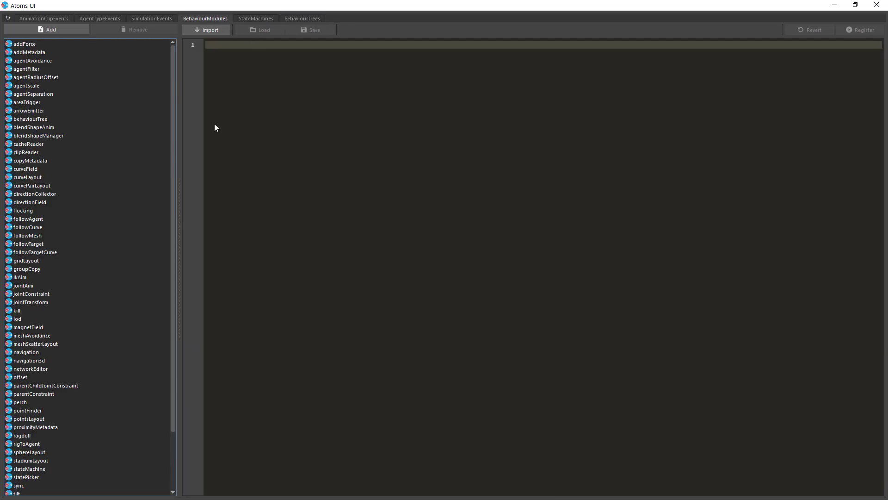
drag(174, 164, 83, 143)
scroll(43, 401, down, 5)
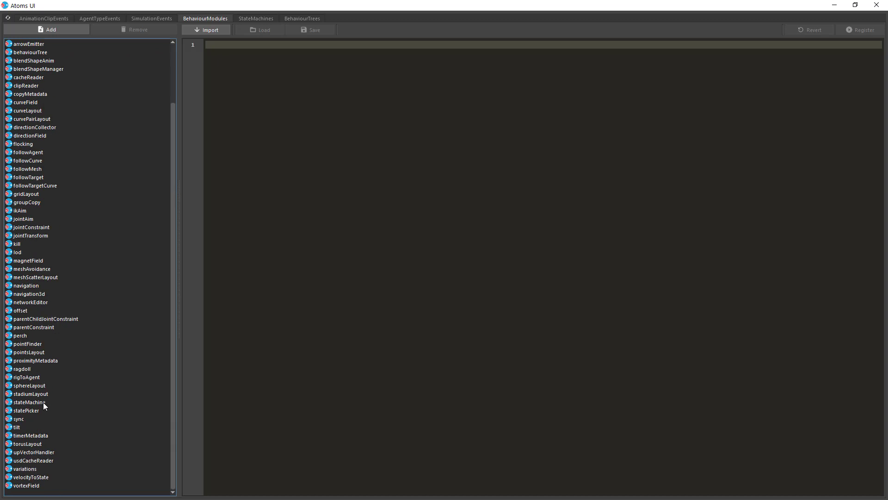
scroll(54, 188, up, 5)
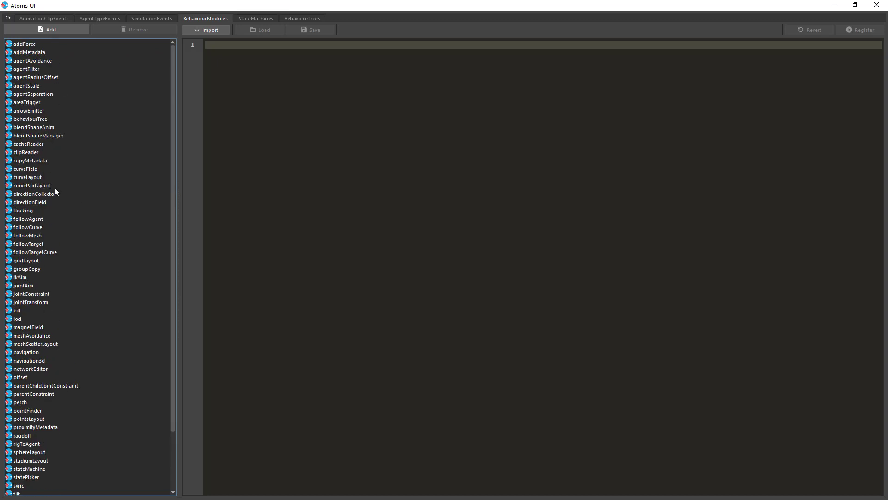
Add a new custom behaviour module and review its Python template with the simulation callbacks
click(55, 29)
scroll(333, 169, up, 6)
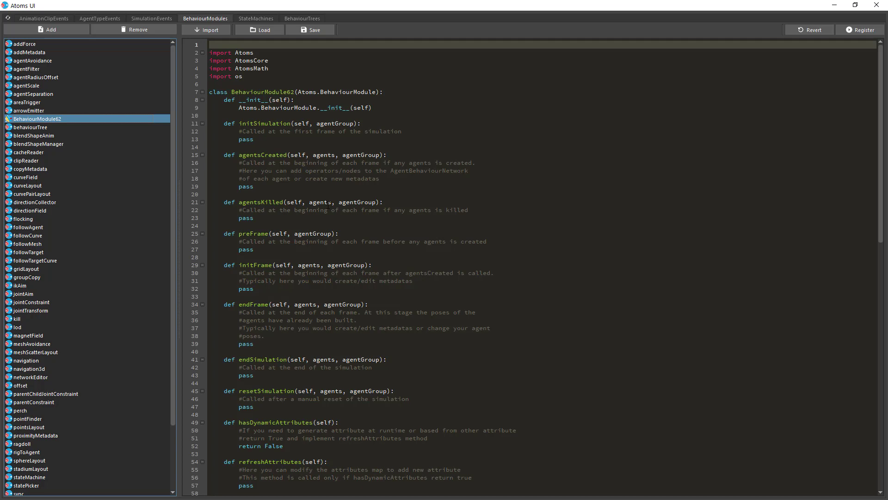
Return to the animation clip events, close the Atoms UI and reopen it from Maya
click(45, 18)
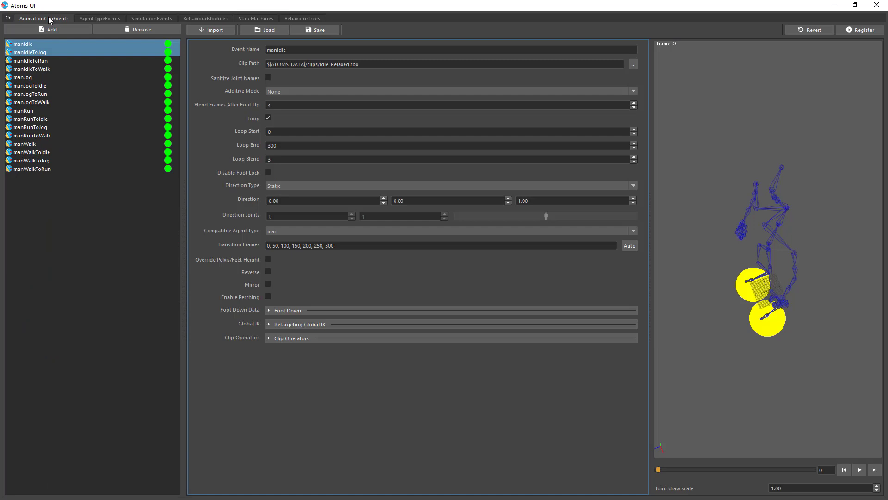
click(877, 5)
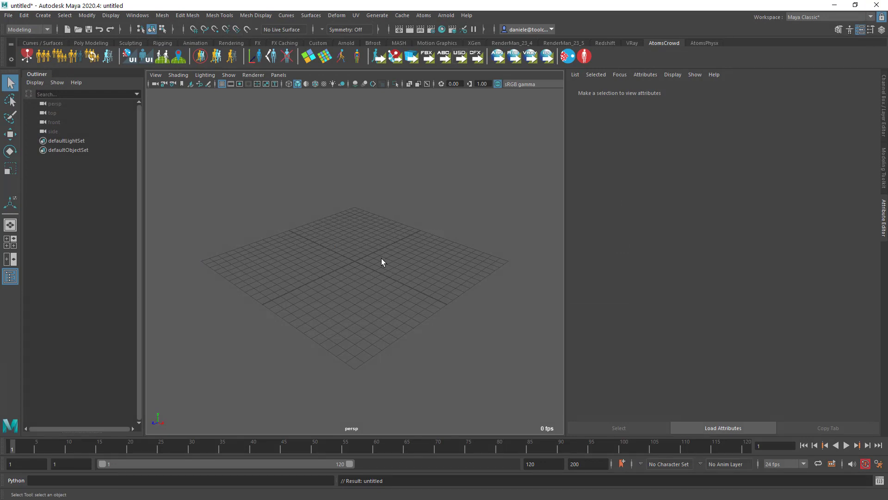
click(417, 16)
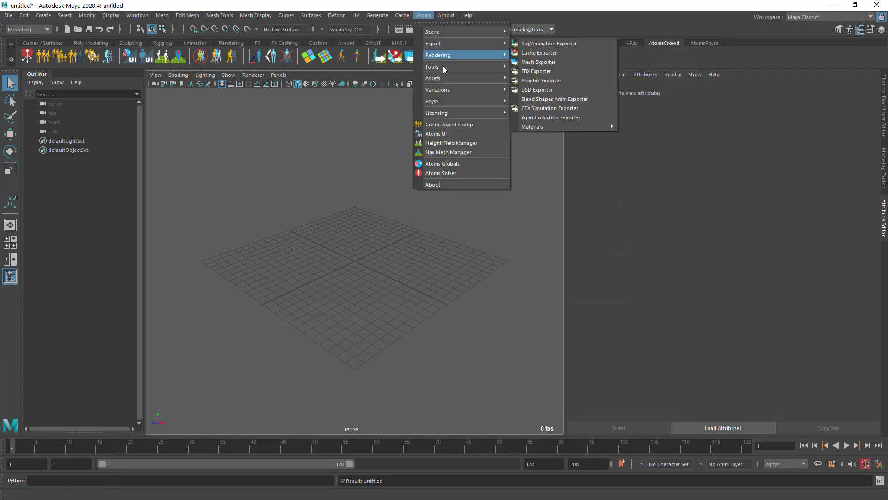
click(446, 131)
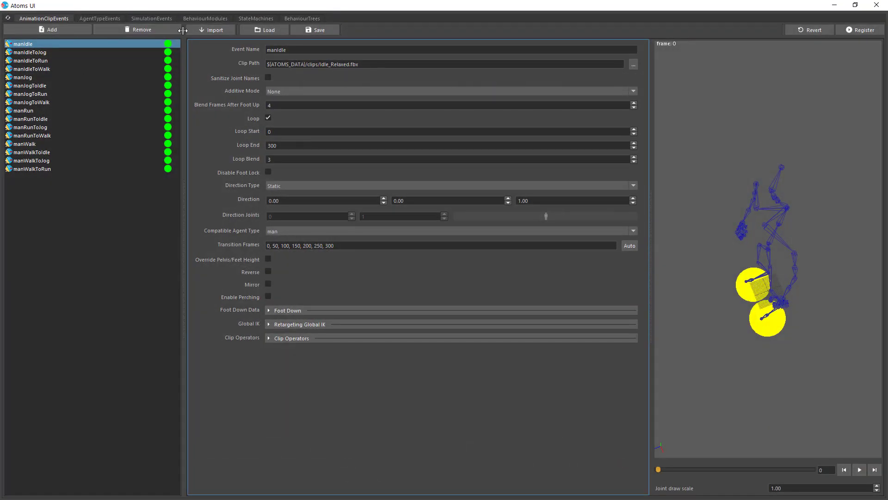
Add an animation clip event in GUI mode with clip path ${ATOMS_DATA}/clips/Idle_Relaxed.fbx and register it
click(69, 30)
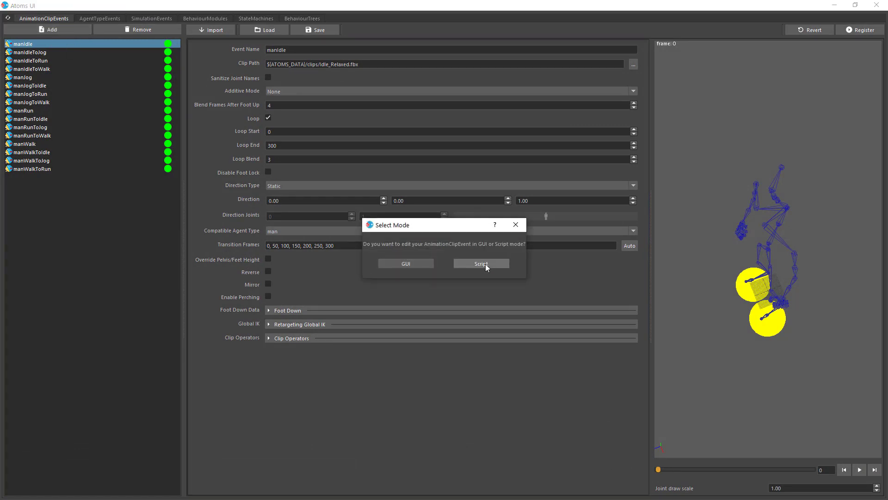
click(413, 265)
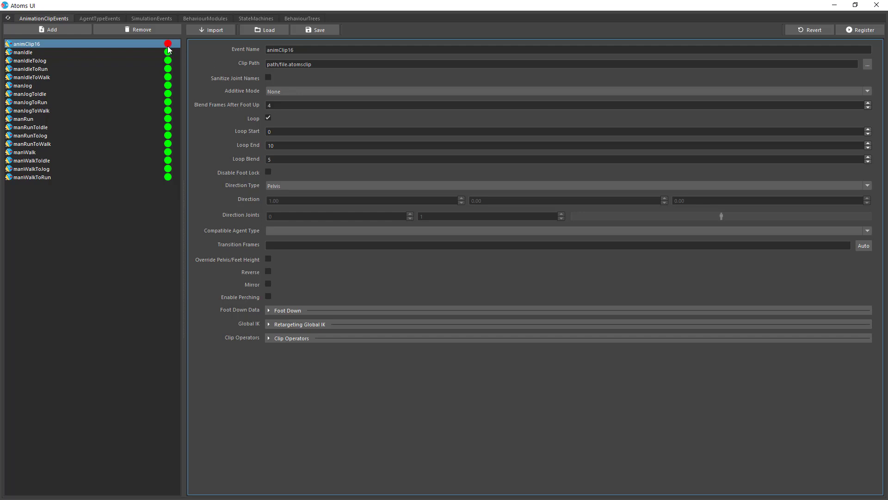
key(ctrl+a)
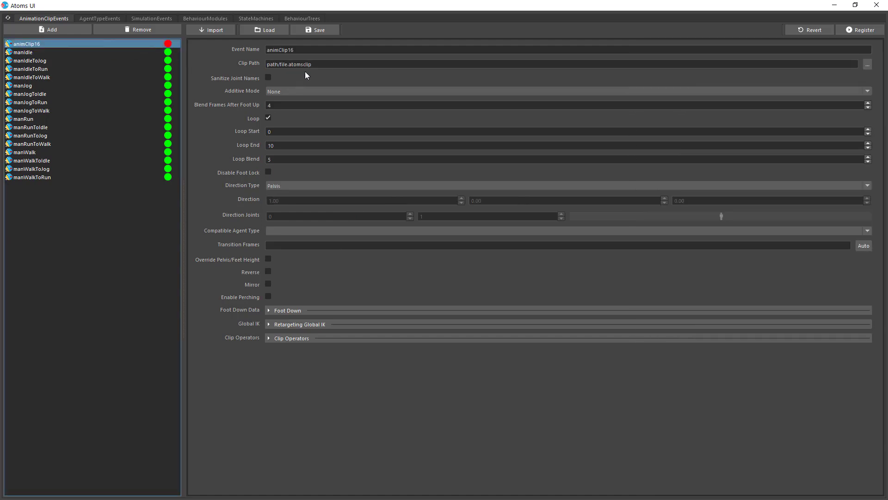
triple_click(312, 65)
text(${ATOMS_DATA}/clips/Idle_Relaxed.fbx)
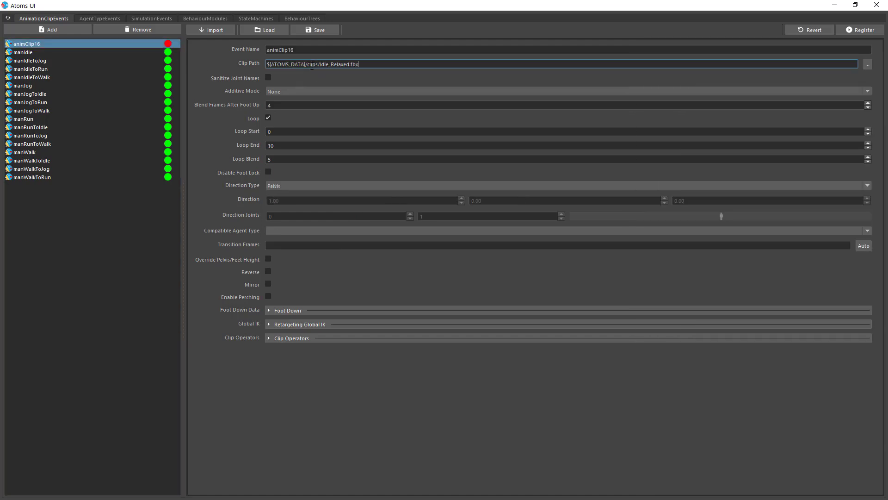
key(Return)
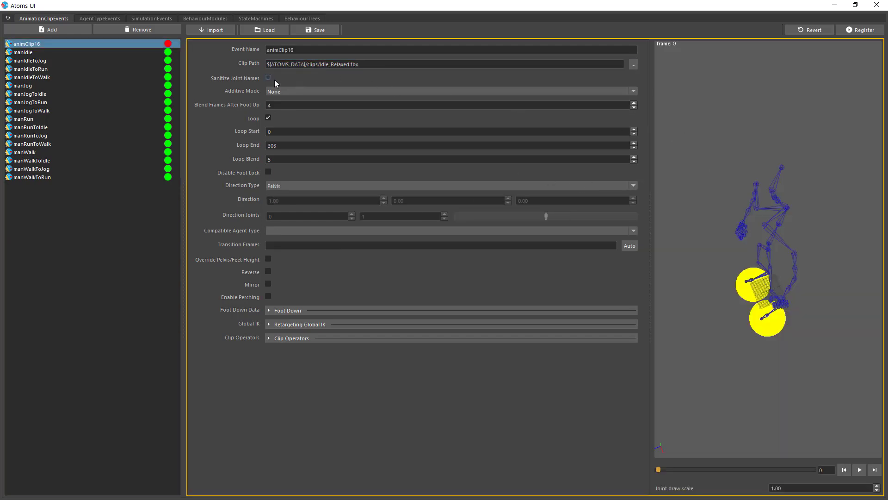
click(848, 30)
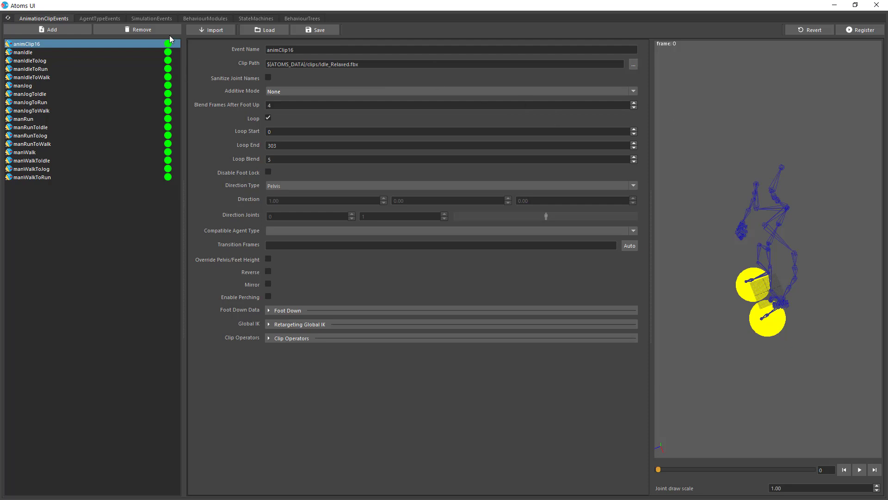
Check the man agent type, and remove the newly added clip event from the animation clip events
click(113, 17)
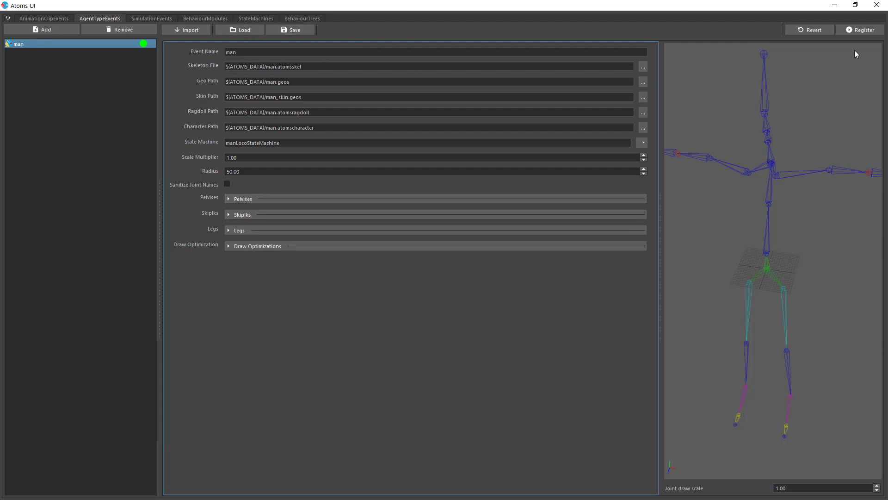
click(36, 19)
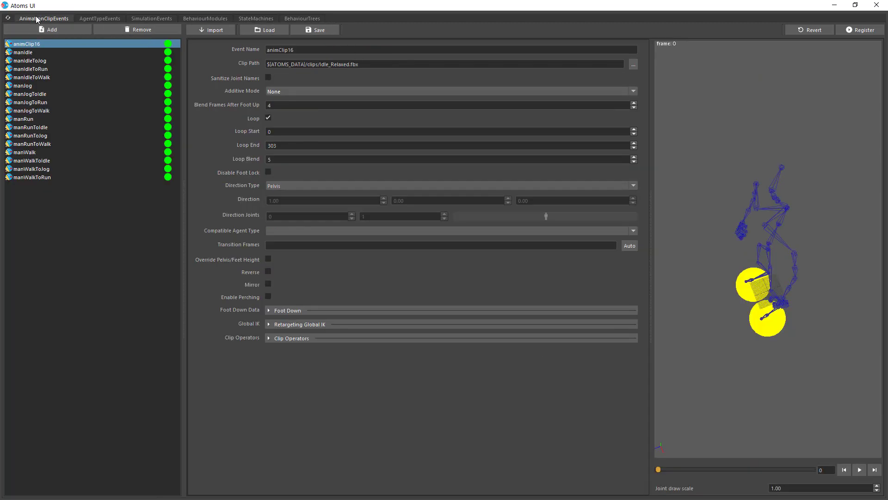
click(127, 29)
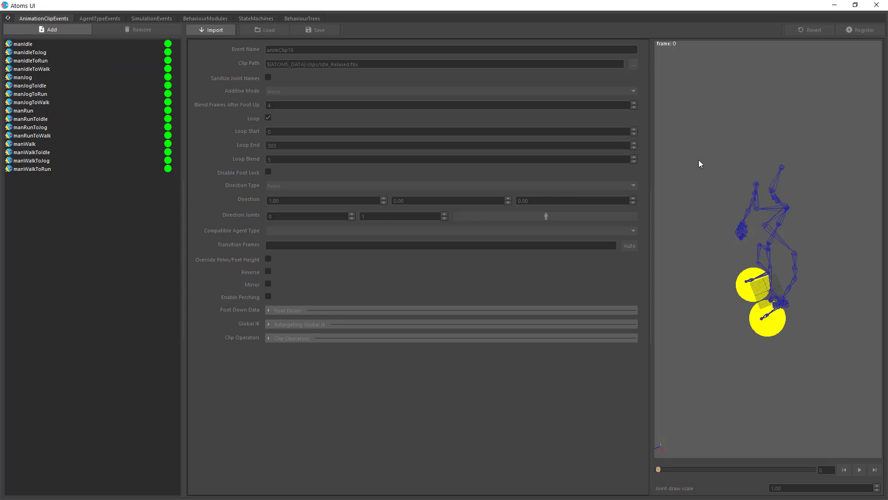
Look over the agent type, simulation event, behaviour module and animation clip pages, and close the Atoms UI
click(104, 18)
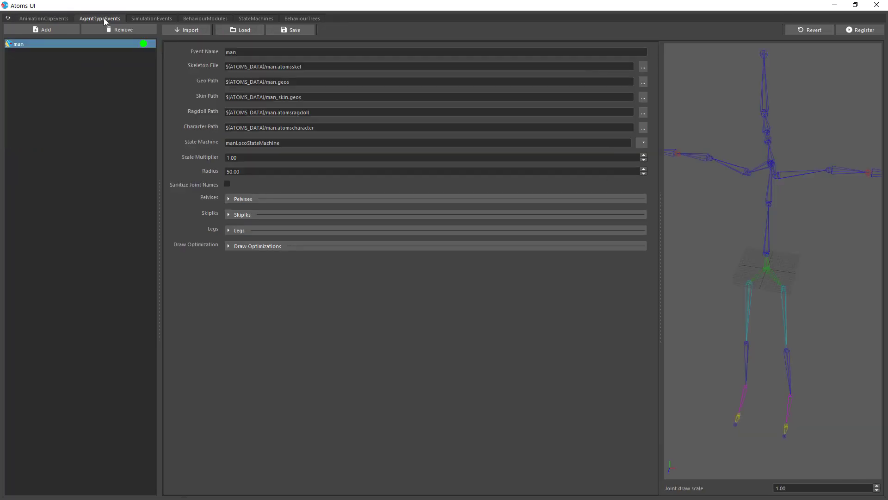
click(147, 20)
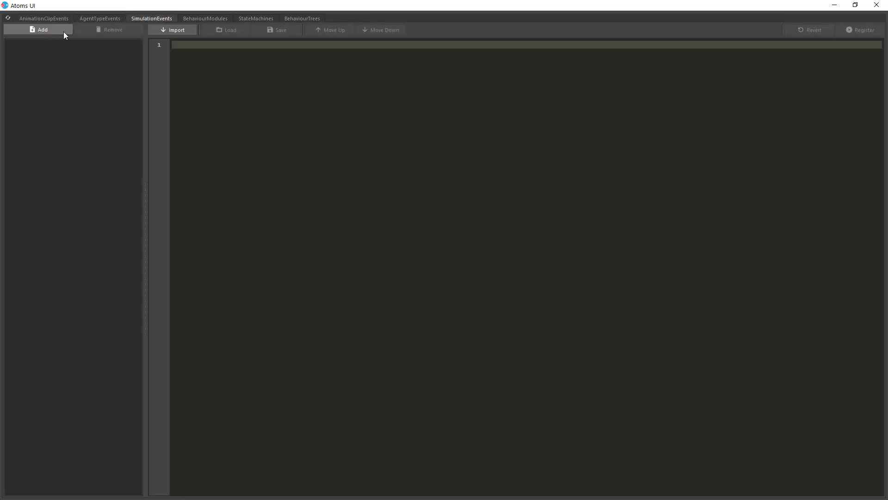
click(206, 19)
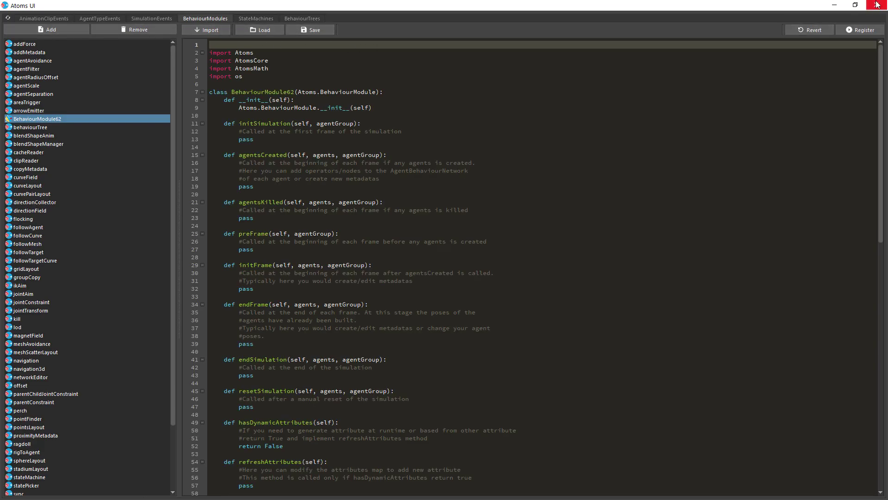
click(62, 17)
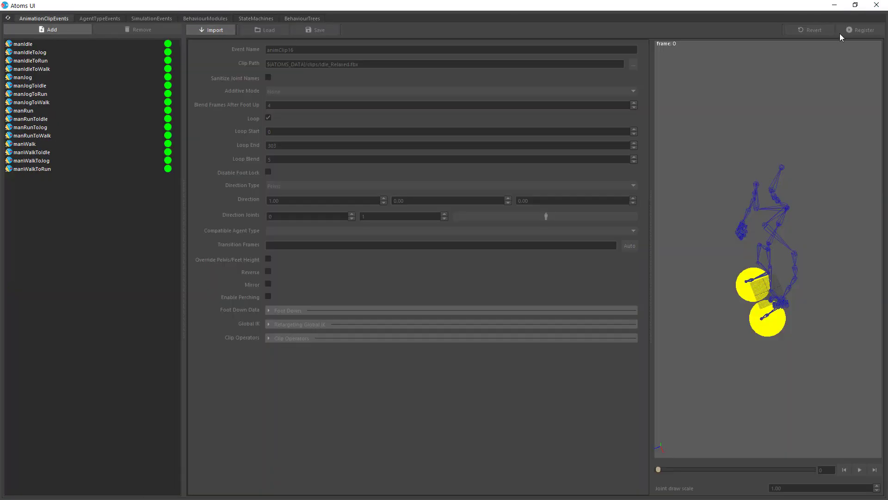
click(877, 5)
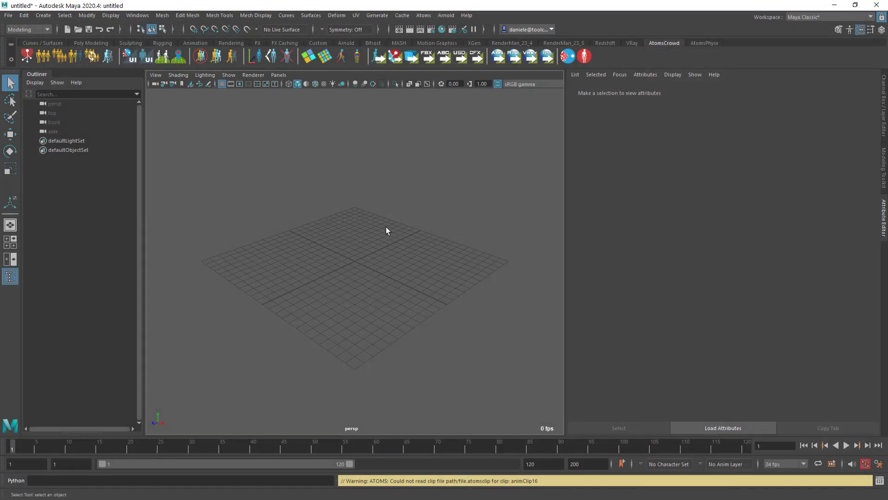
Create an Atoms agent group in the Maya scene and select its node
click(429, 18)
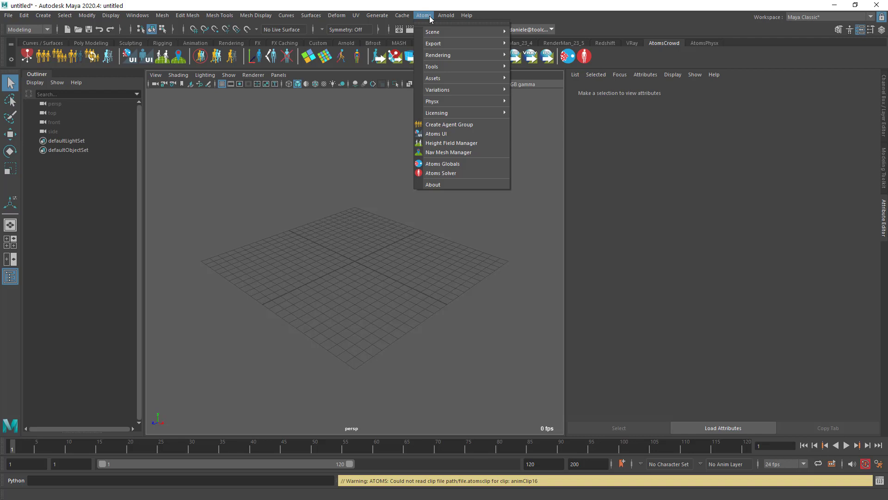
click(442, 127)
scroll(611, 251, up, 3)
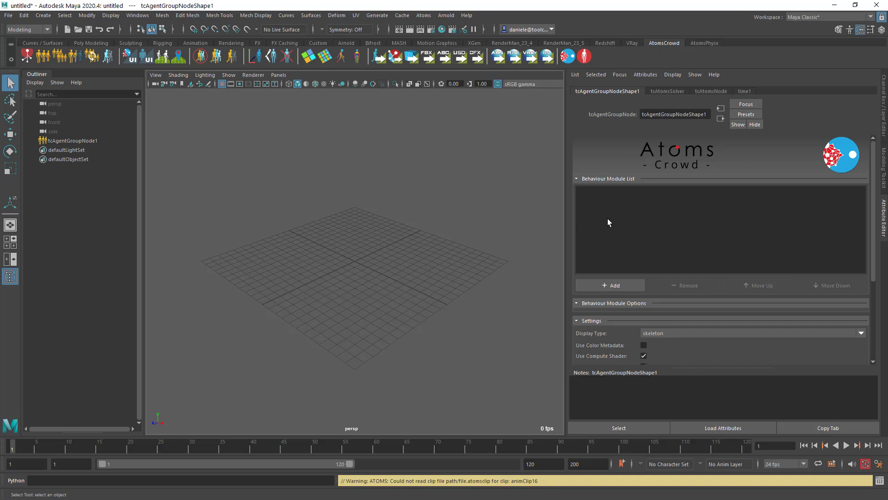
click(87, 141)
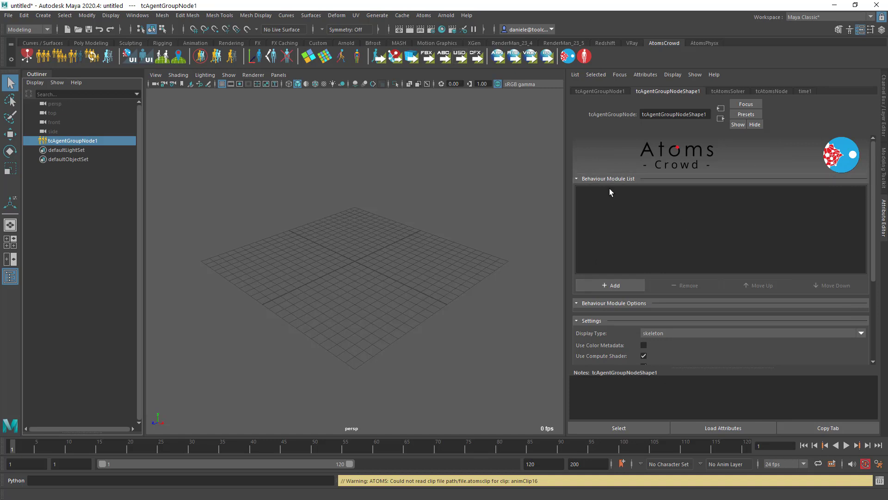
Examine the agent group's behaviour module list, display settings, debugger and Draw Metadata attributes
mouse_move(873, 170)
mouse_down()
mouse_move(872, 194)
mouse_move(873, 171)
mouse_up()
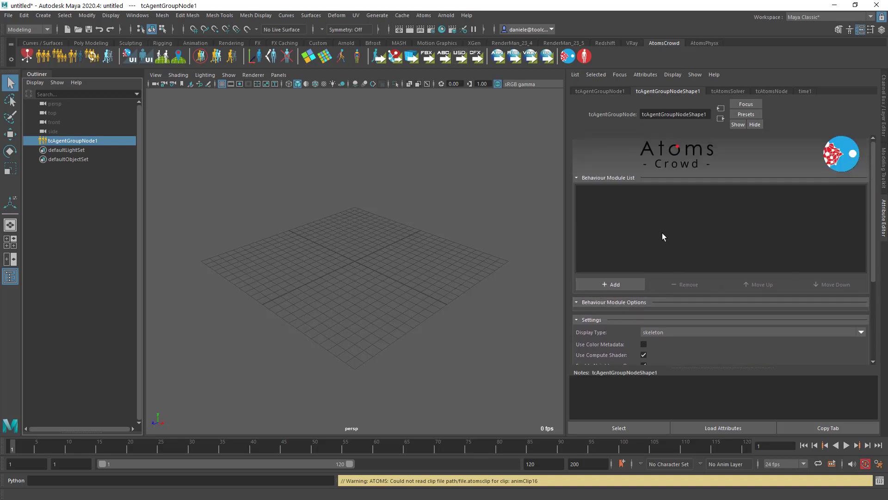
scroll(610, 312, down, 5)
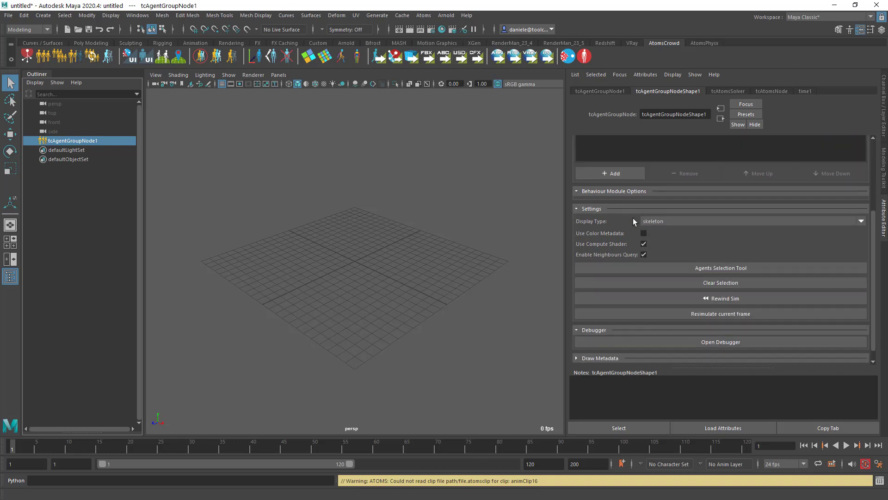
scroll(618, 256, down, 1)
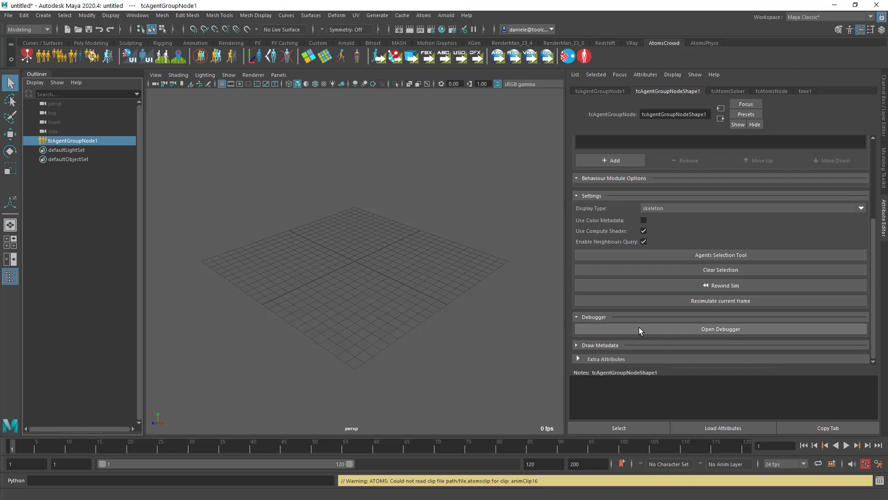
click(602, 345)
scroll(598, 326, down, 4)
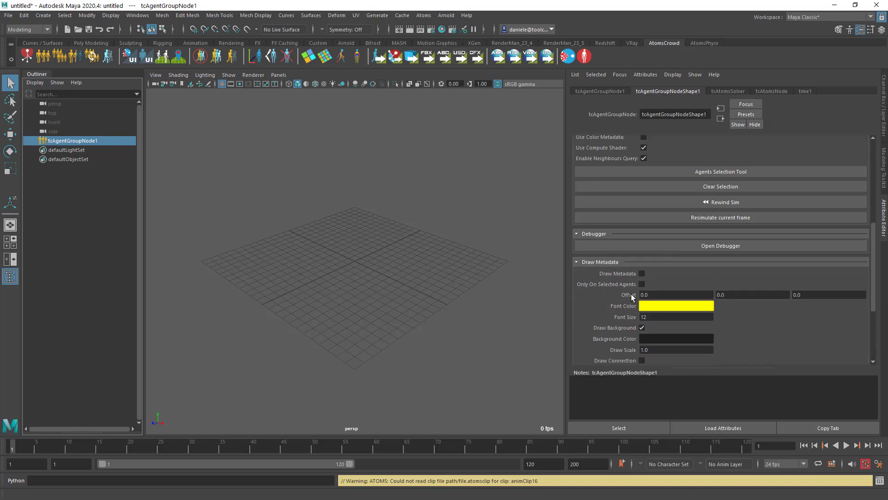
scroll(612, 315, up, 8)
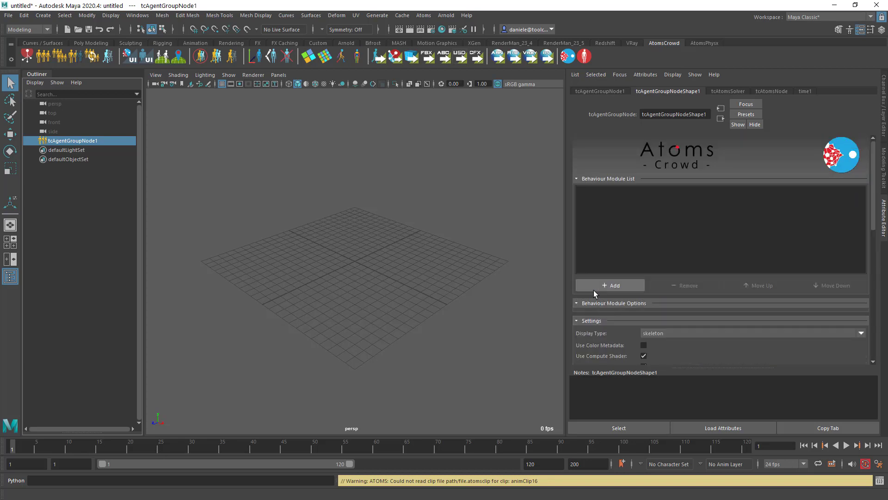
Add a gridLayout behaviour module to the agent group's behaviour module list
scroll(309, 264, down, 8)
alt+middle_drag(434, 245, 418, 245)
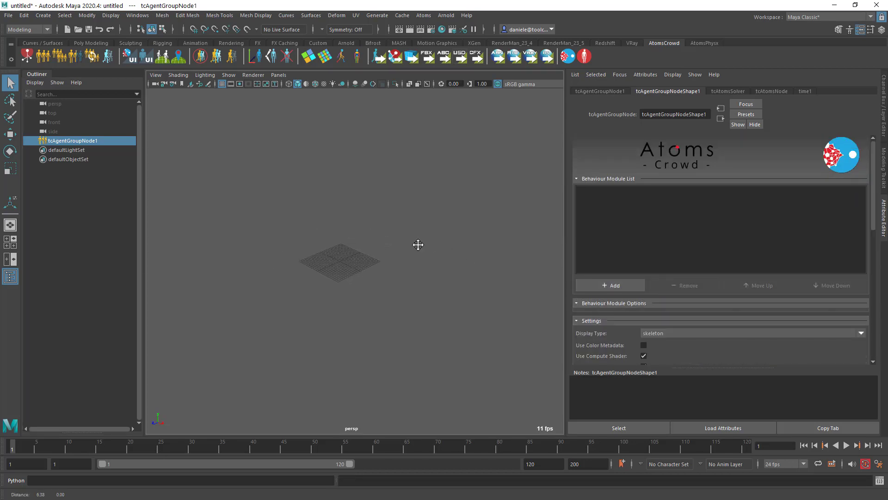
click(599, 285)
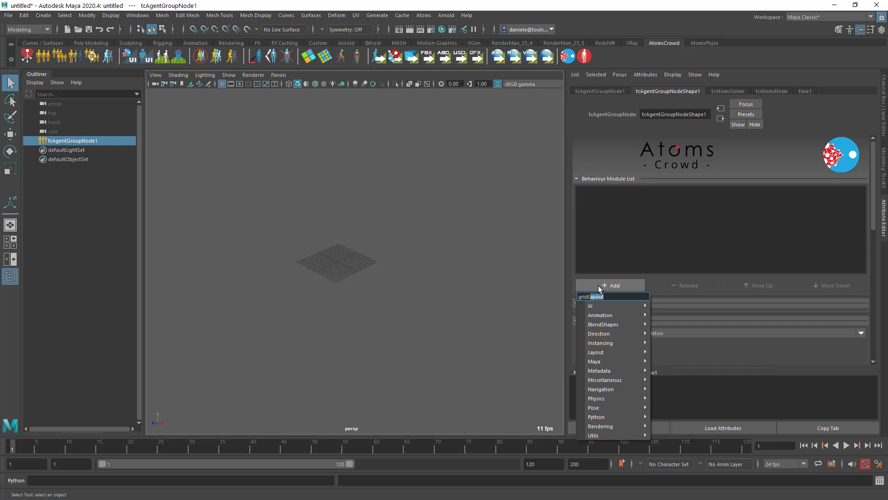
text(grid)
key(Return)
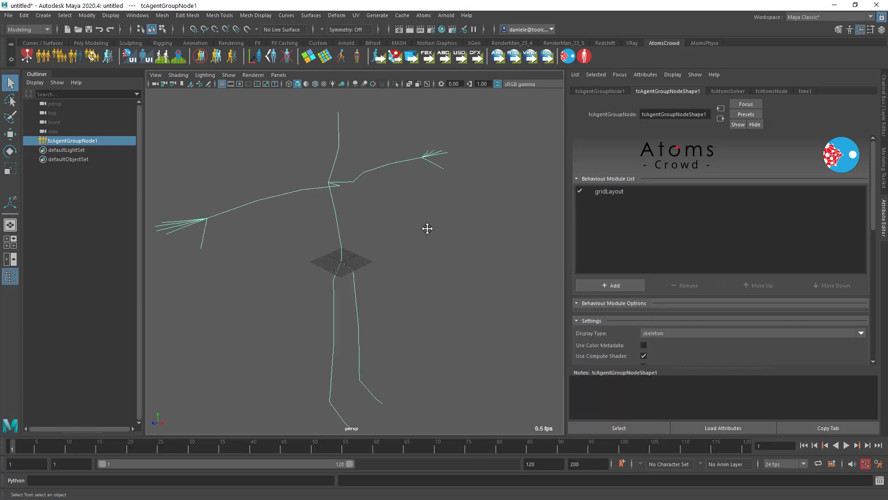
alt+middle_drag(428, 229, 447, 203)
alt+right_drag(447, 203, 394, 198)
alt+middle_drag(403, 221, 392, 230)
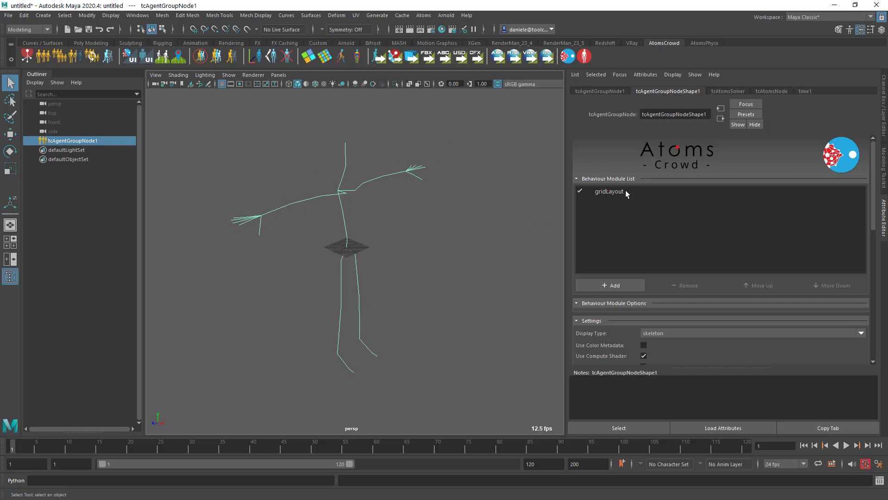
scroll(459, 242, down, 2)
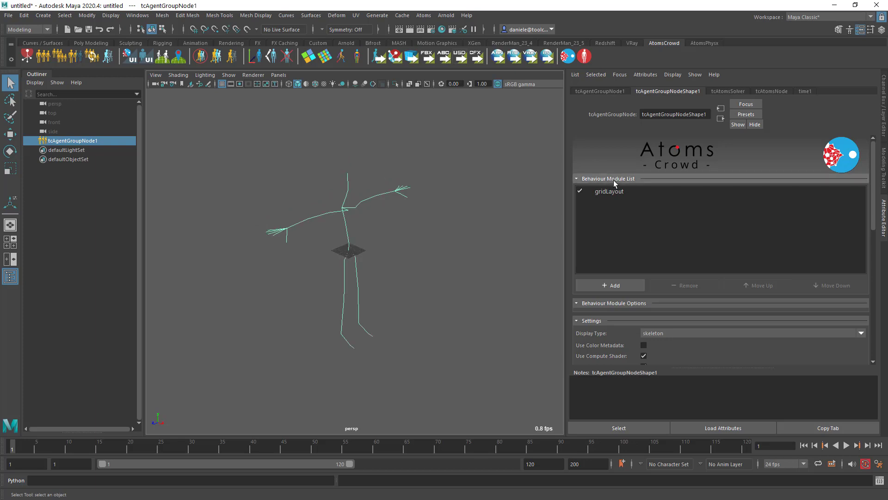
Inspect the gridLayout module's options, keeping man as the agent type, and look at the per-agent override window for Agent Type
click(608, 191)
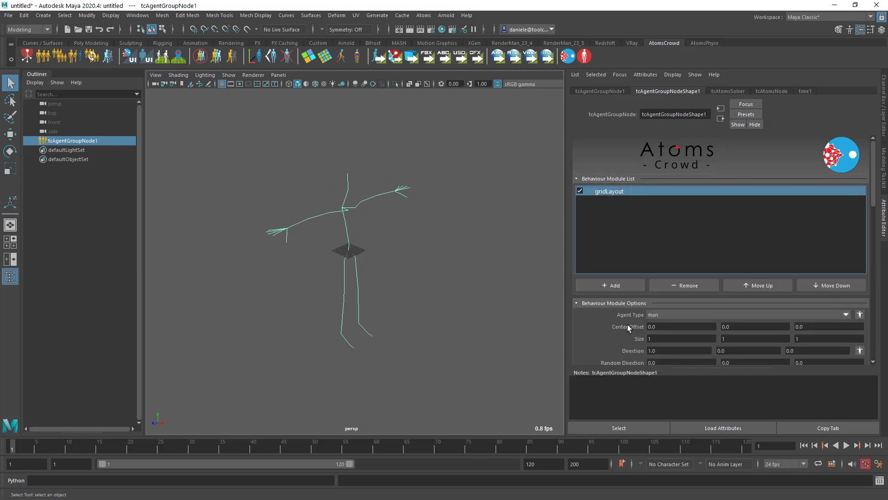
alt+drag(534, 308, 456, 267)
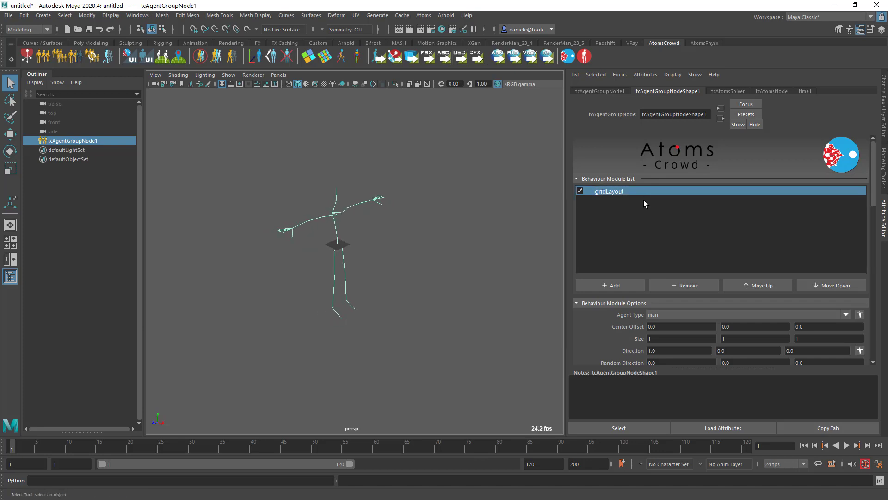
click(847, 314)
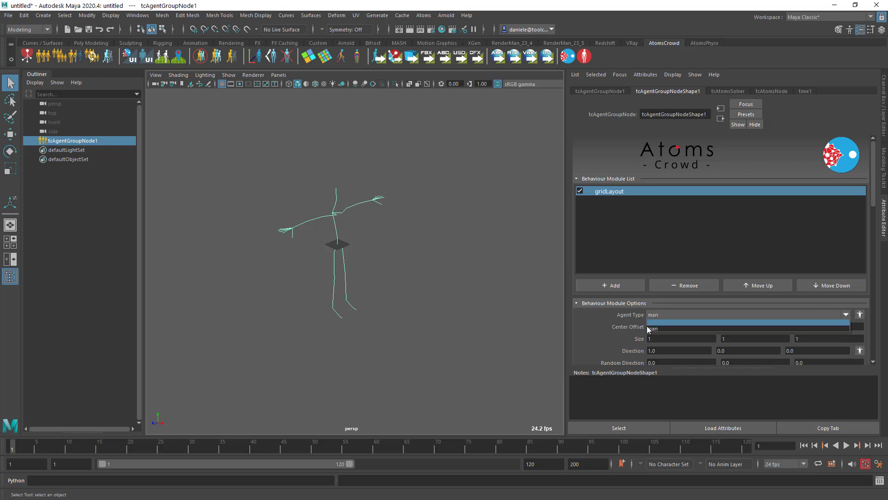
click(649, 326)
click(860, 315)
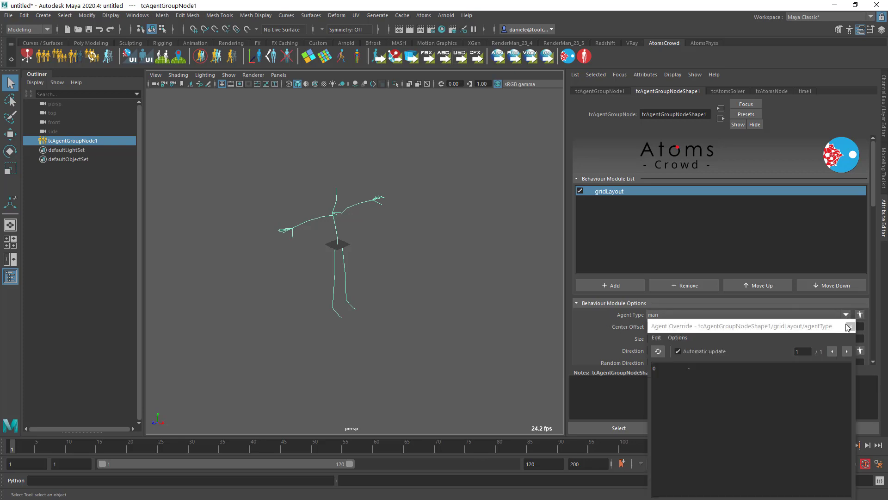
click(741, 328)
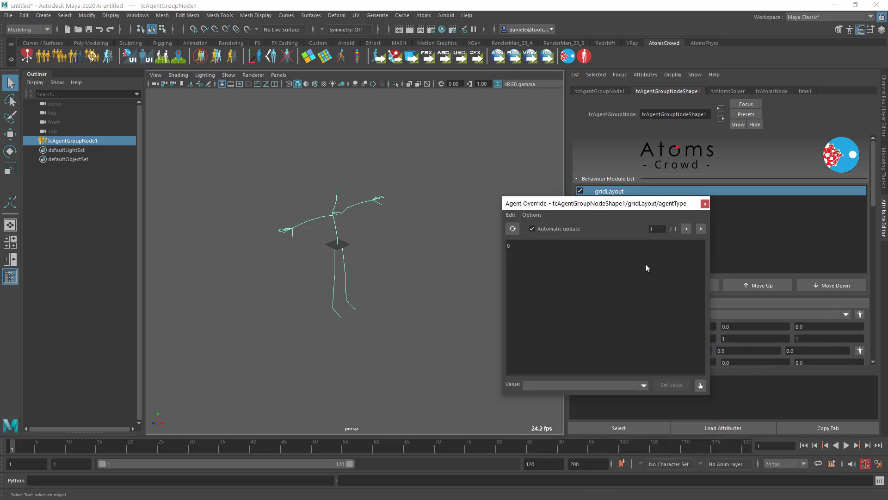
click(705, 204)
Set the gridLayout module's Size to 5 in X and 5 in Z
scroll(624, 302, down, 3)
click(666, 283)
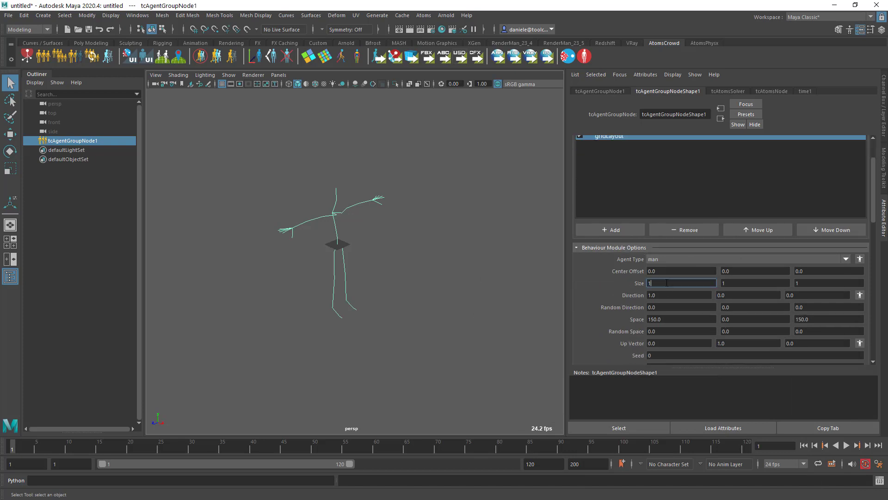
key(Tab)
key(Tab)
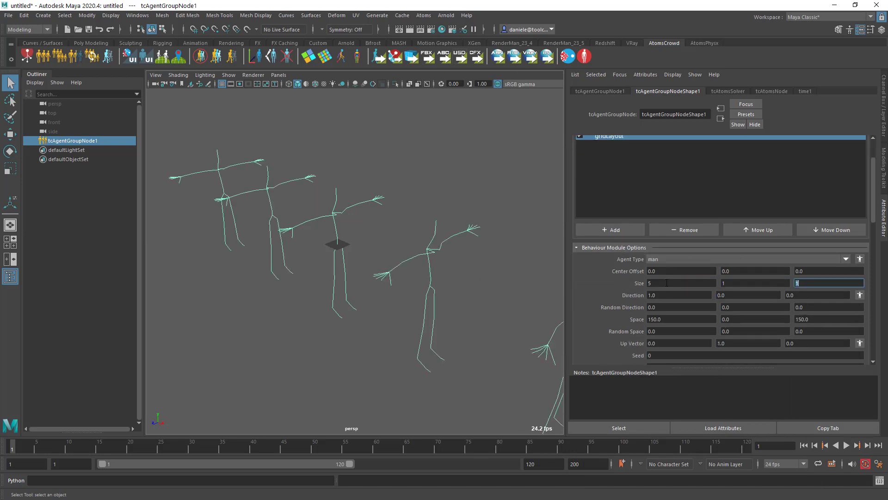
text(5)
key(Tab)
alt+right_drag(398, 270, 331, 264)
mouse_move(396, 256)
alt+middle_down()
mouse_move(388, 230)
mouse_move(395, 256)
alt+middle_up()
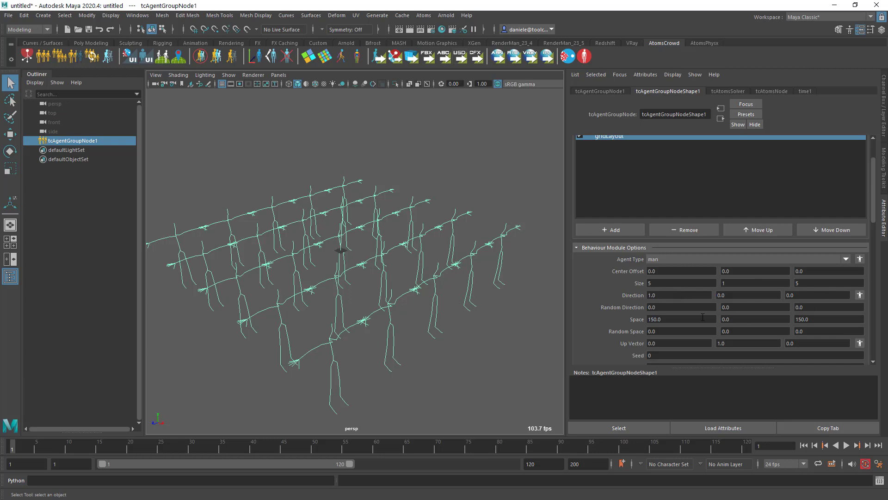
Look over the remaining gridLayout options and override the Direction of agents 0 to 4 with 0.0, 0.0, 1
scroll(633, 323, down, 2)
scroll(626, 331, up, 3)
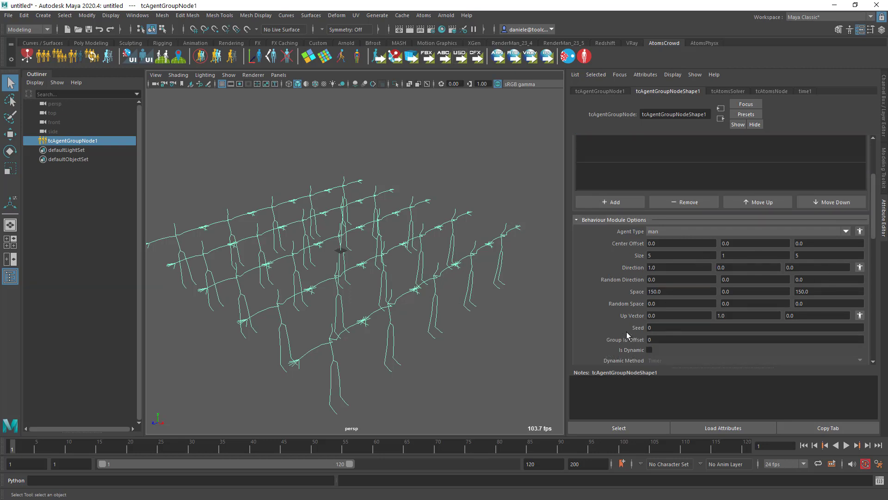
scroll(703, 319, down, 5)
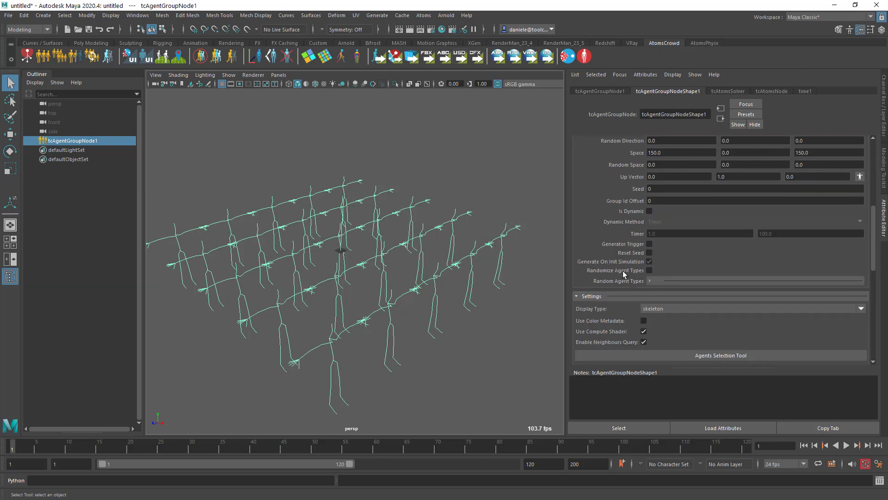
scroll(623, 271, up, 5)
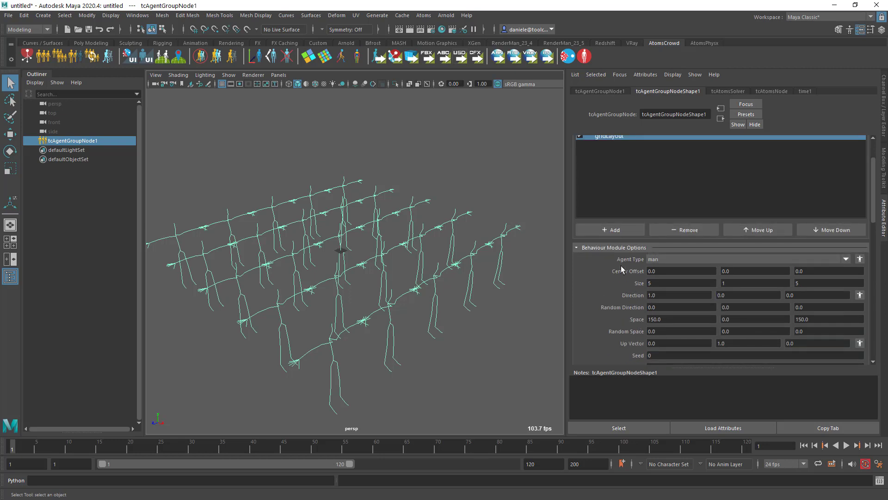
scroll(622, 268, up, 1)
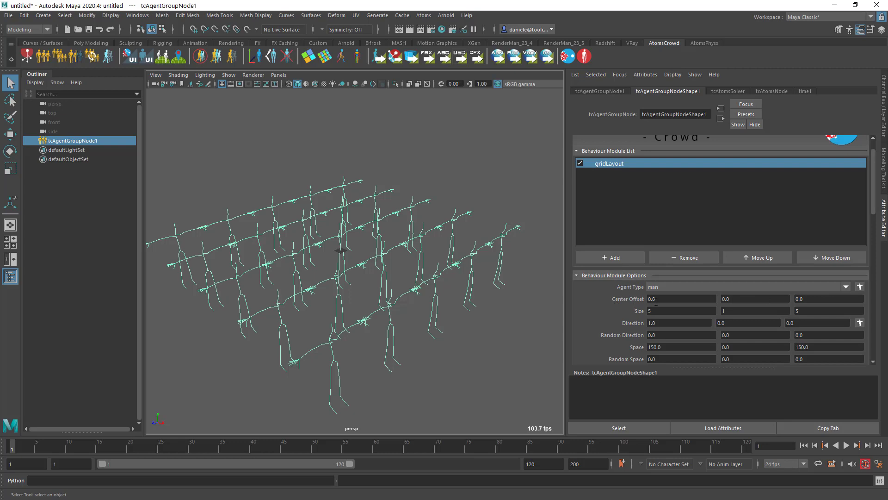
click(859, 324)
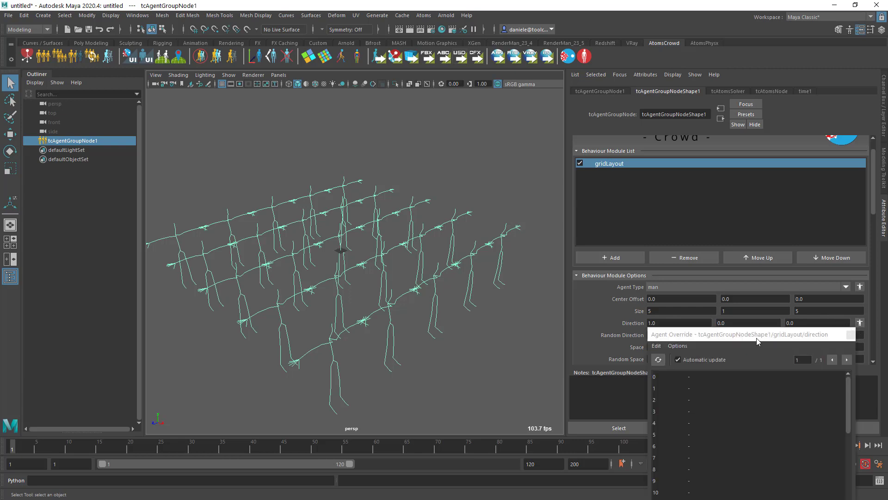
drag(653, 218, 656, 254)
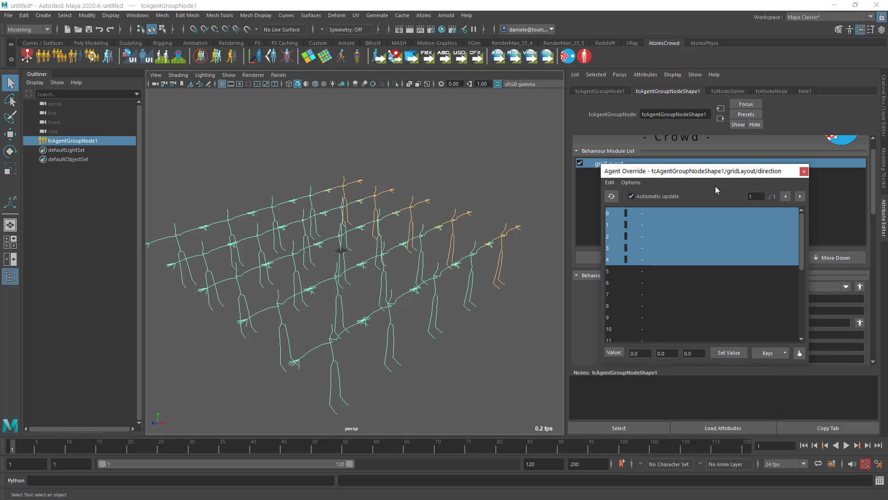
drag(725, 171, 465, 181)
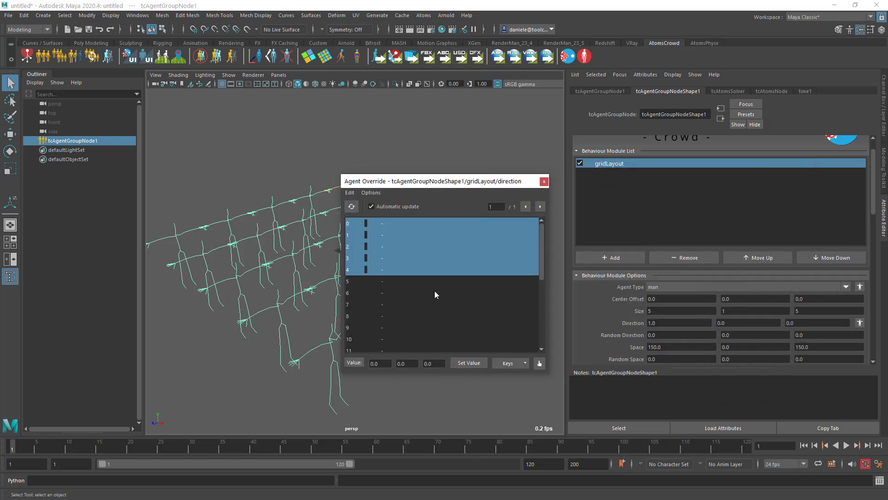
click(431, 360)
key(BackSpace)
key(BackSpace)
key(BackSpace)
text(1)
click(458, 363)
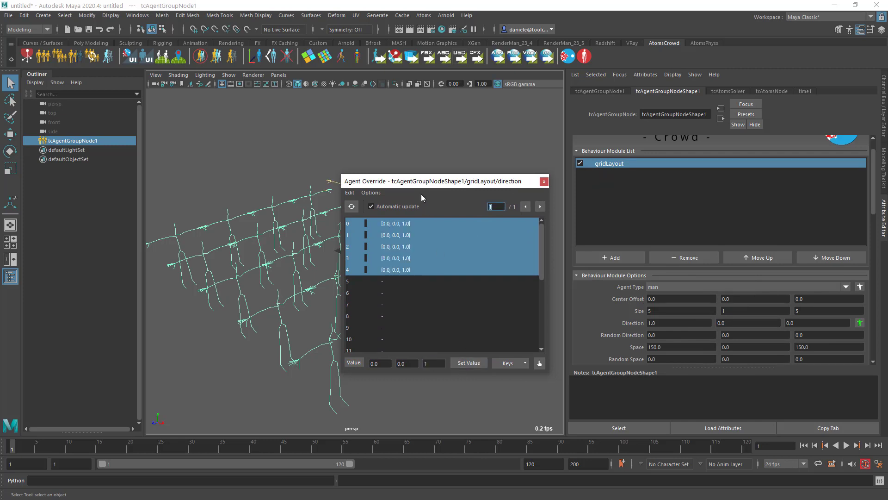
drag(421, 181, 124, 210)
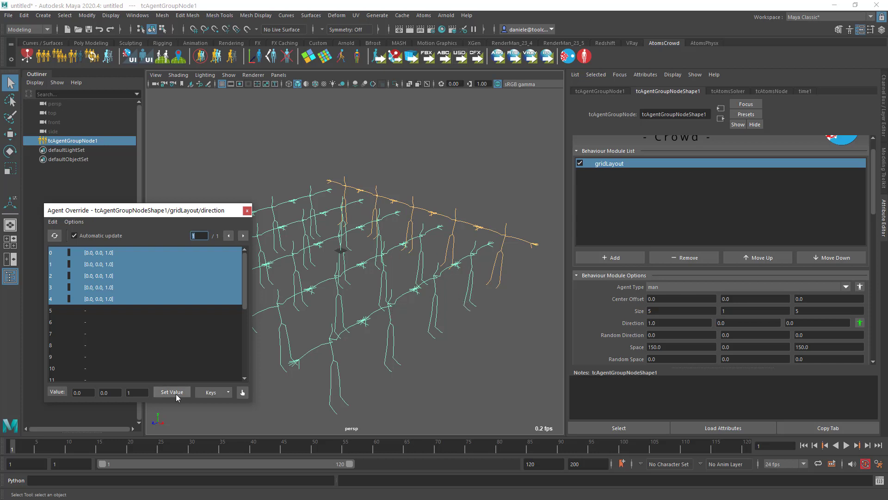
Clear all Direction overrides of the gridLayout module and close the Agent Override window
click(53, 222)
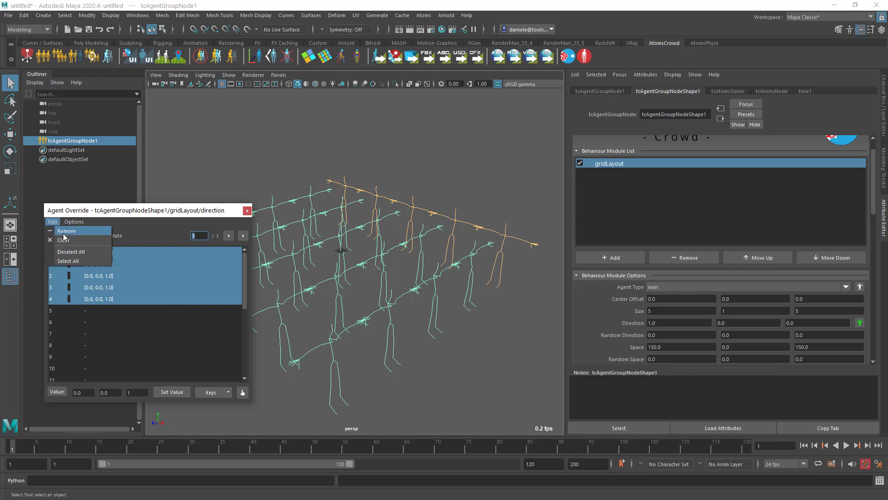
click(67, 241)
click(247, 210)
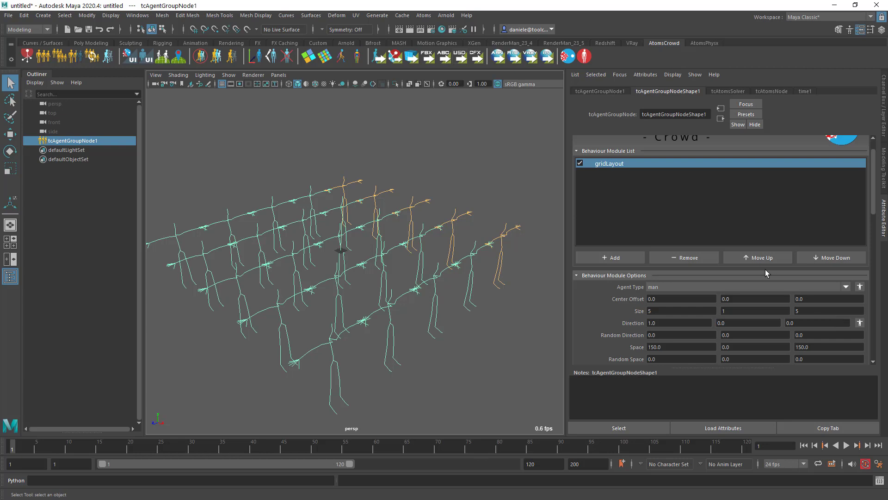
Add a stateMachine behaviour module to the agent group and show its options
click(624, 257)
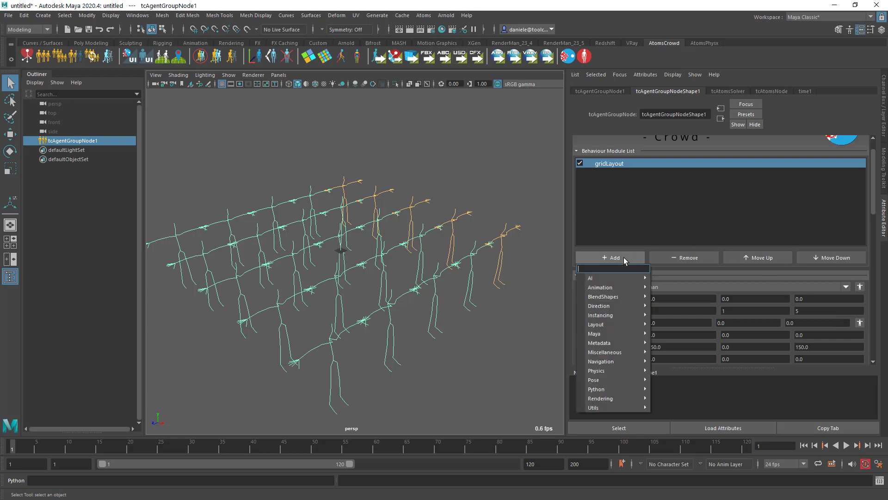
text(stateMachine)
key(Return)
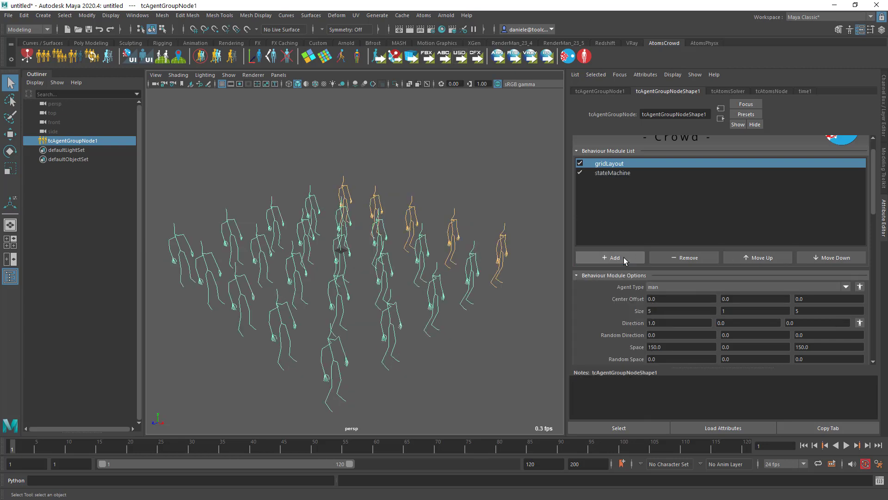
click(606, 174)
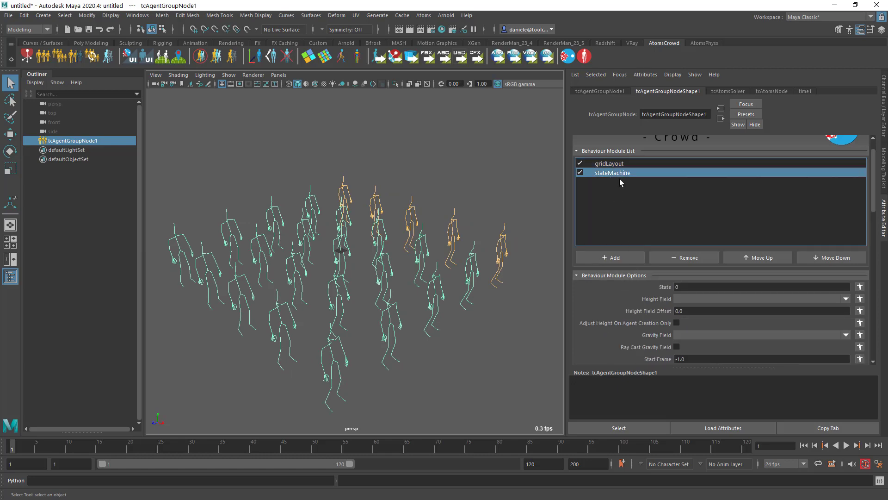
Open the Atoms UI on the state machines page and move its window aside to reveal the agent group's modules
click(423, 15)
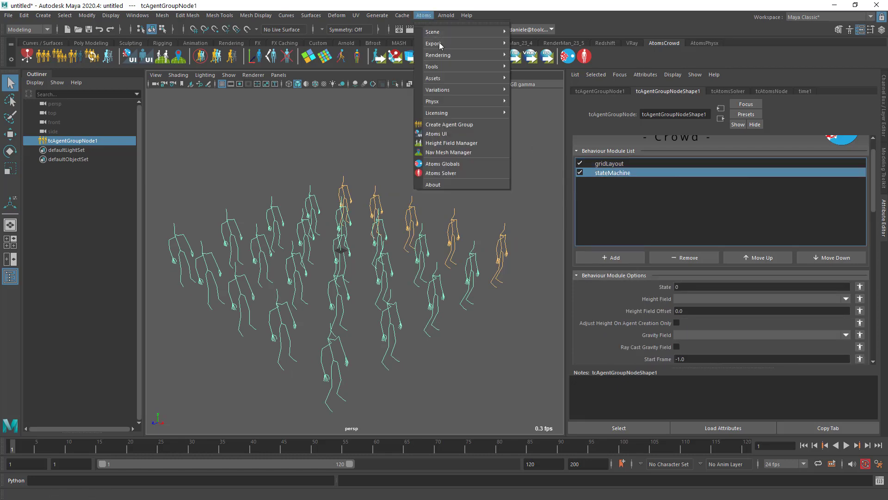
click(454, 134)
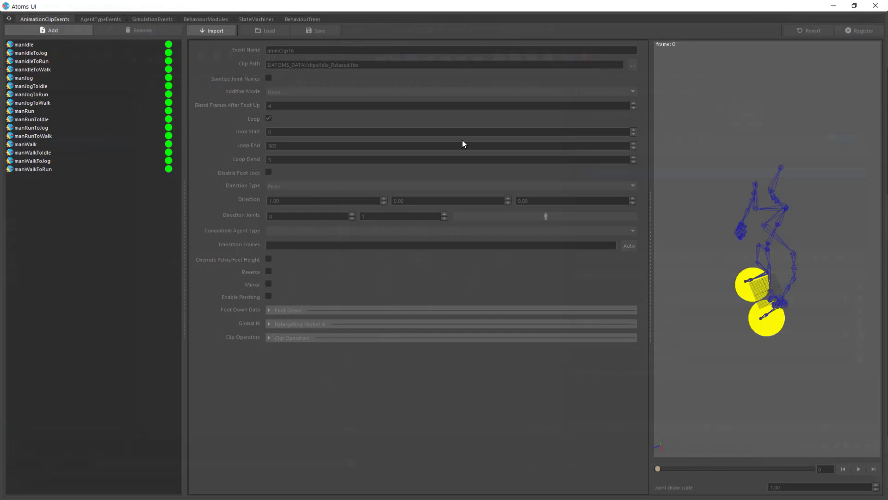
click(250, 17)
drag(209, 6, 208, 404)
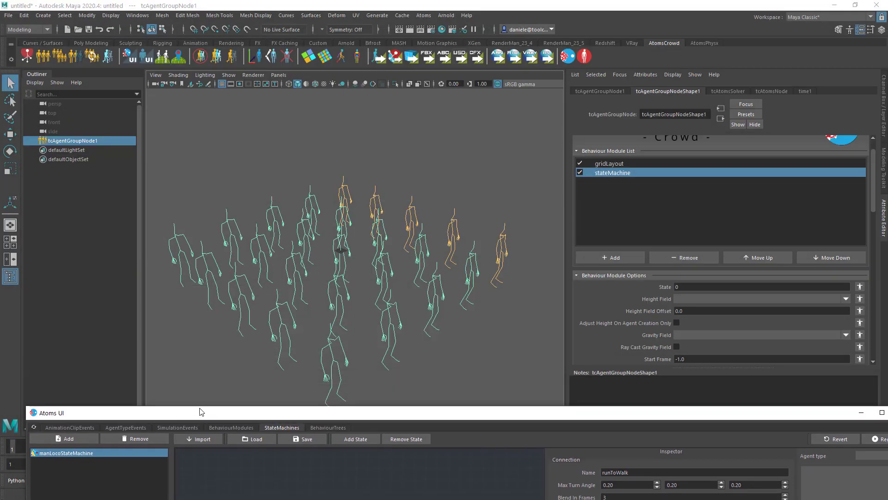
Check gridLayout's agent type and the man agent type's assigned state machine, glance over behaviour modules and state machines, and return to the stateMachine module's options
click(618, 164)
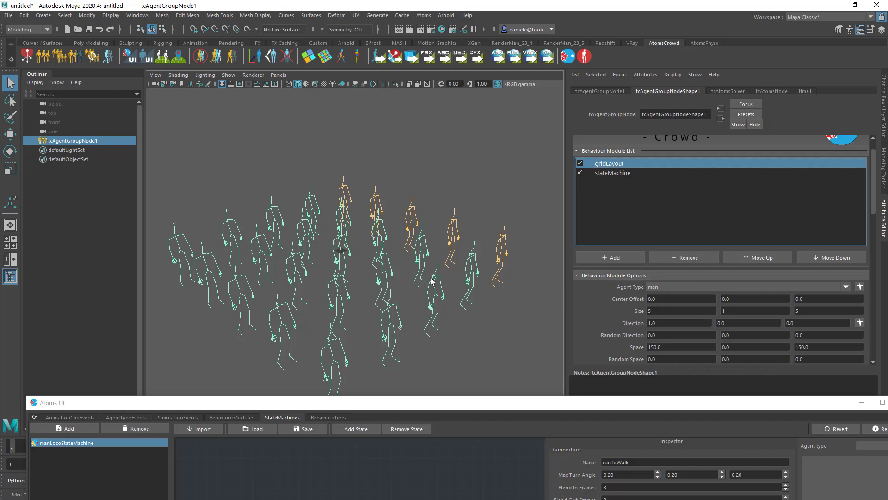
drag(604, 406, 595, 35)
click(131, 46)
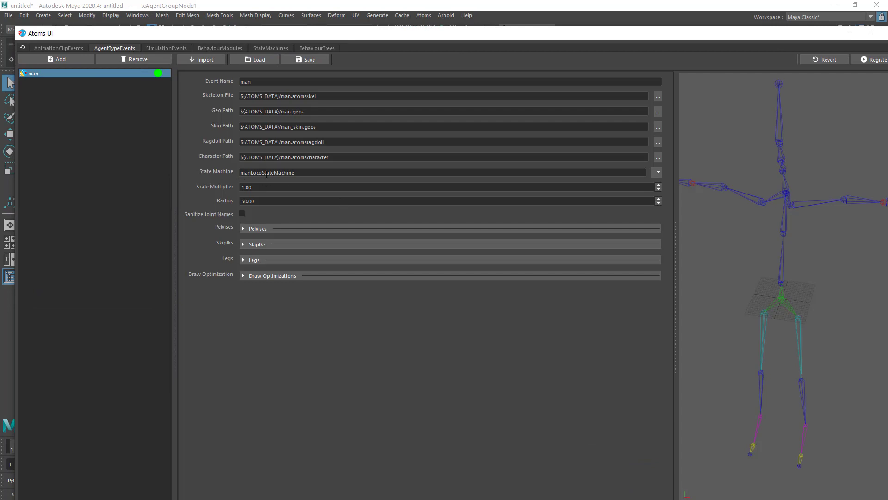
click(216, 48)
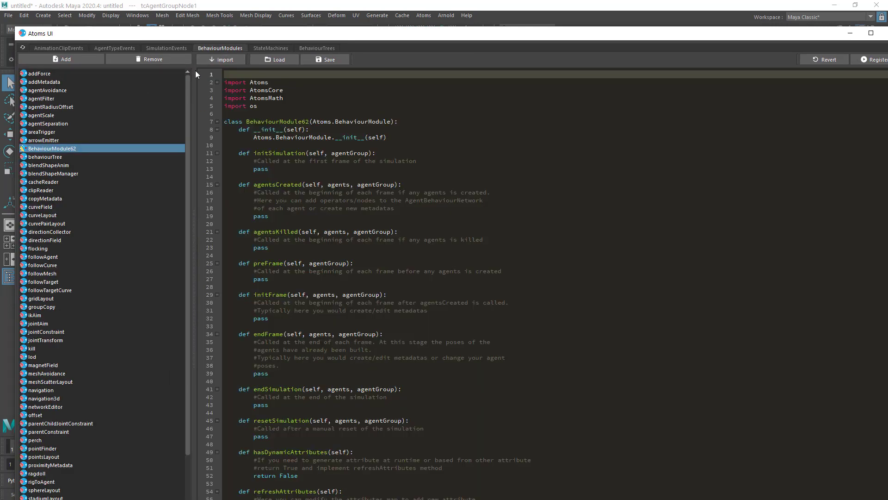
click(270, 49)
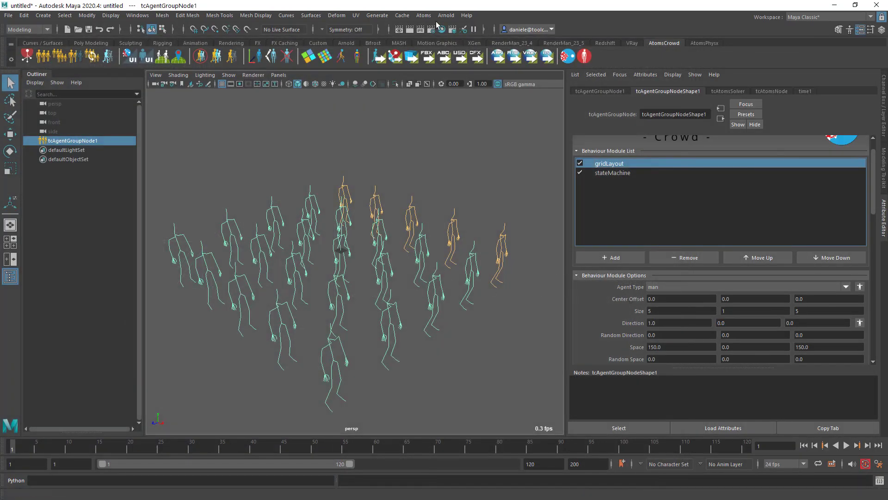
click(618, 174)
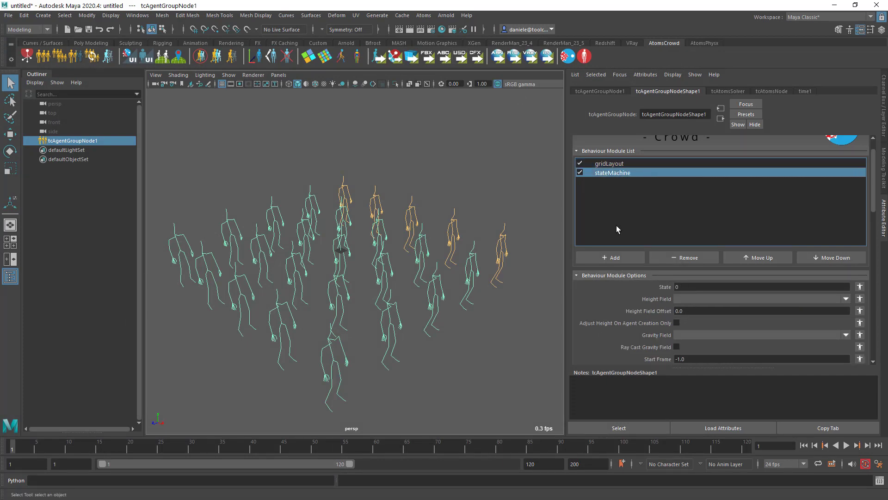
Check the ids of the idle, walk, run and jog states in the Atoms UI's state machine graph and close that window
click(423, 15)
click(445, 124)
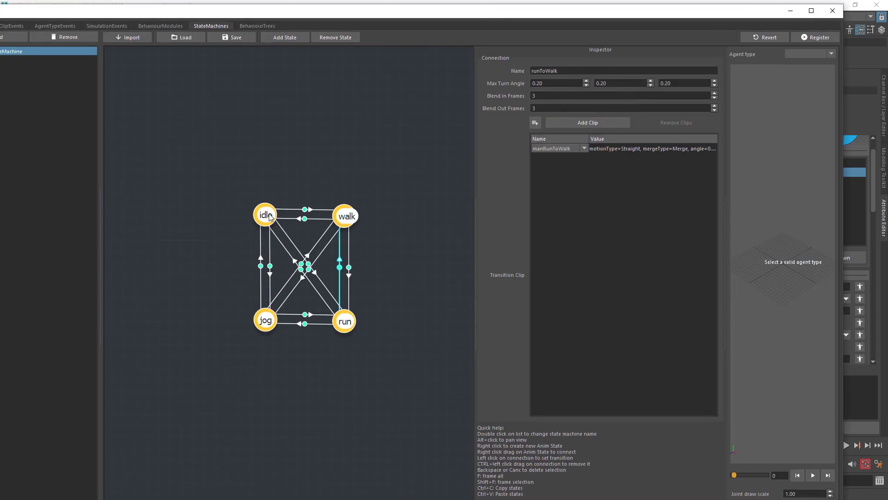
click(270, 214)
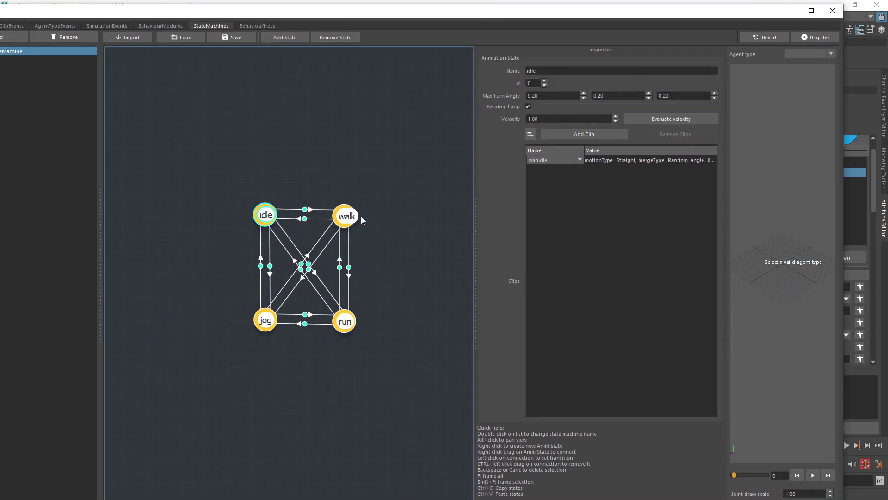
click(354, 218)
click(355, 322)
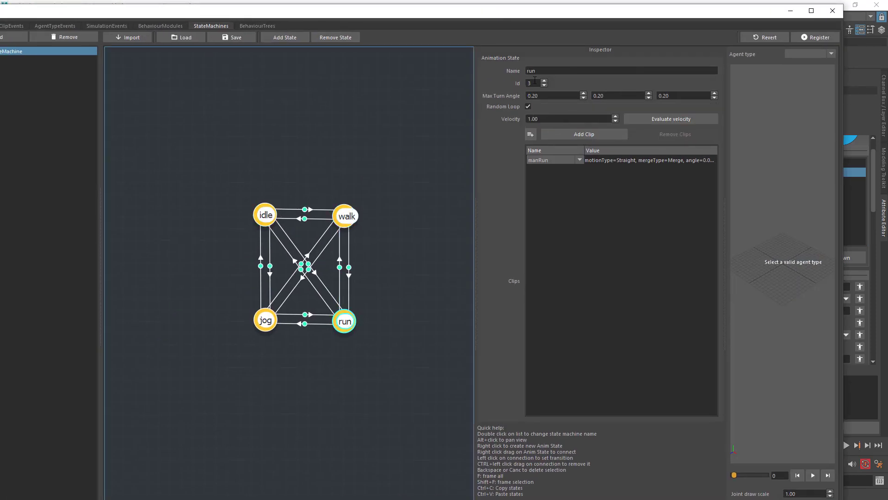
click(347, 216)
click(266, 215)
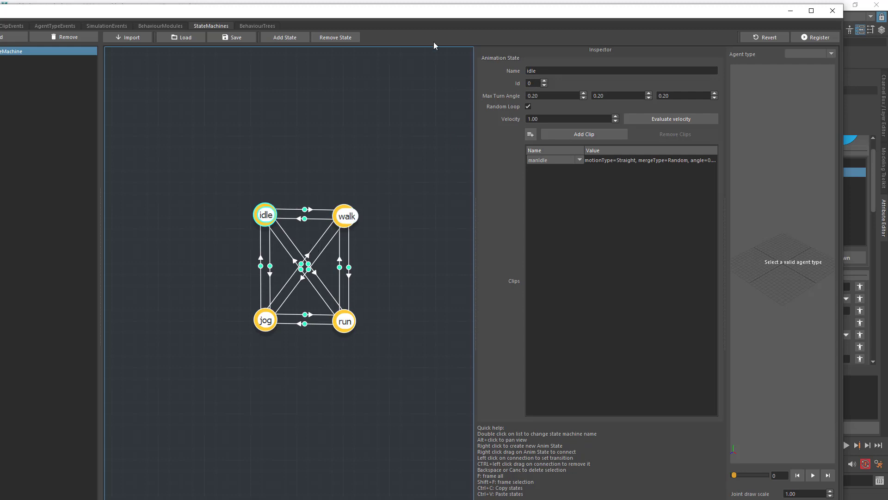
drag(434, 11, 171, 17)
click(85, 225)
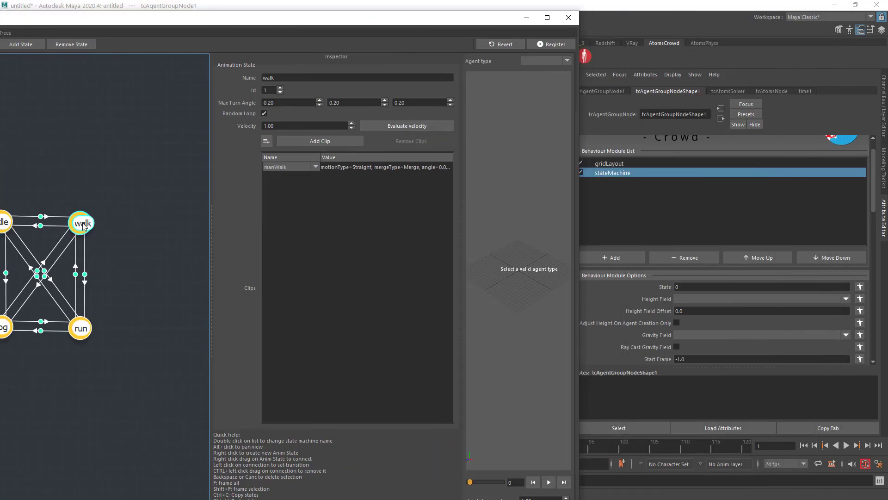
drag(231, 23, 257, 20)
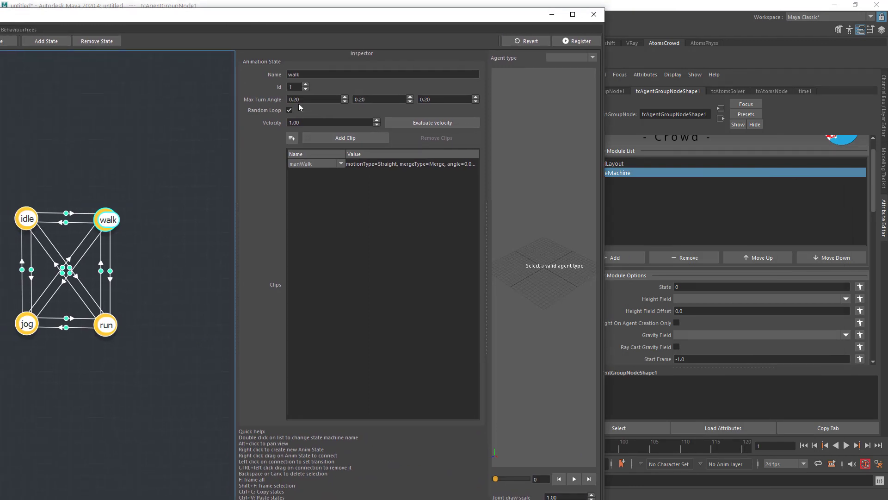
click(31, 324)
click(594, 15)
Set the stateMachine module's State to 1 so the whole agent group uses the walk state
click(679, 288)
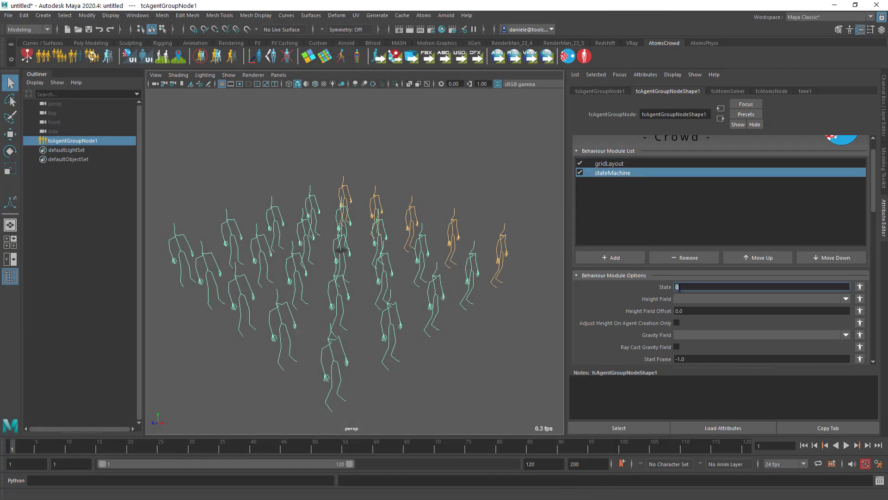
text(1)
key(Tab)
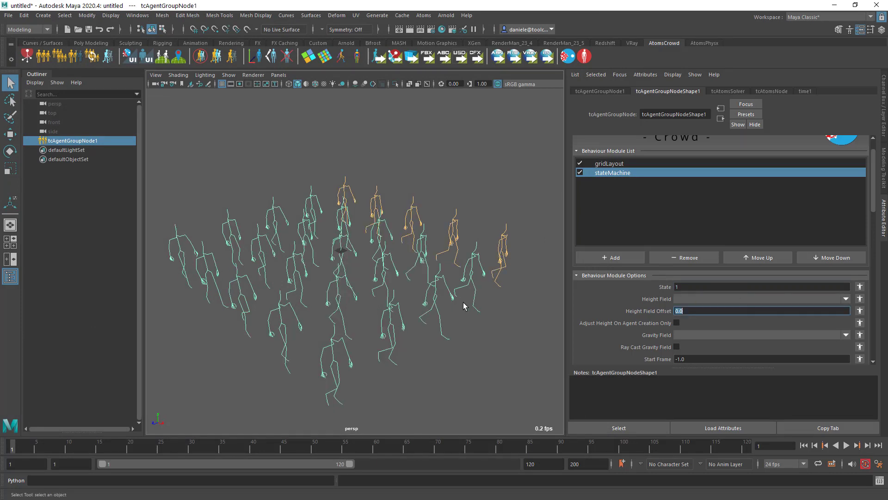
key(alt)
scroll(463, 302, up, 3)
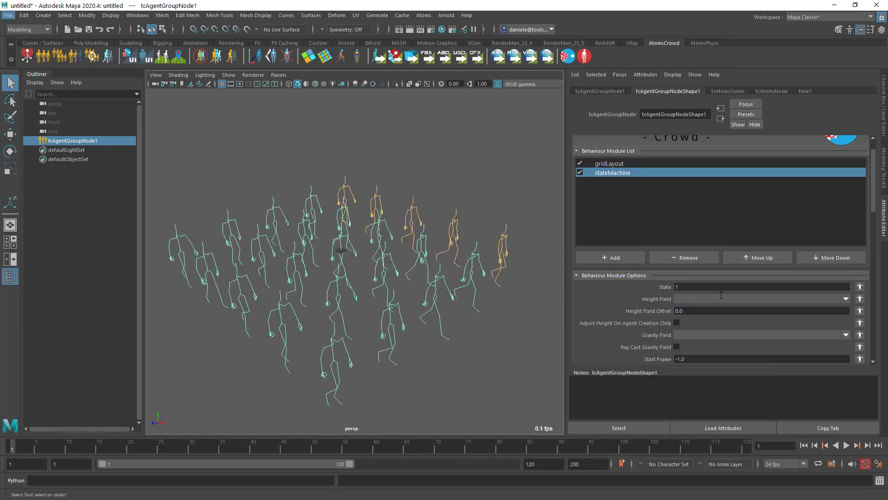
Override the stateMachine module's State with 0 for the selected agents 0 to 4 and close the Agent Override window
click(860, 287)
drag(736, 297, 728, 241)
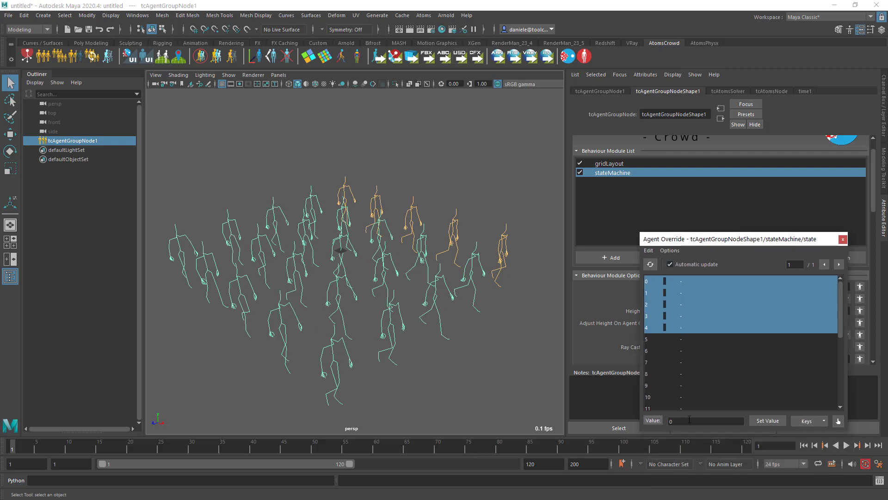
click(755, 420)
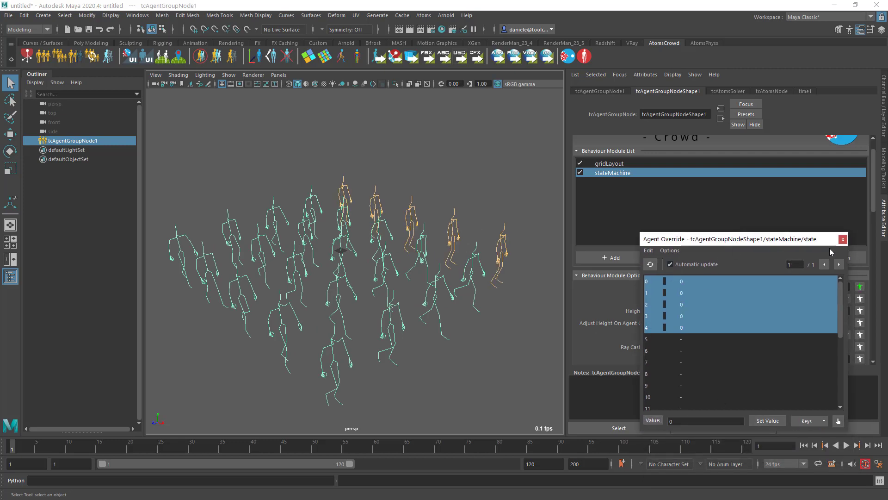
click(842, 240)
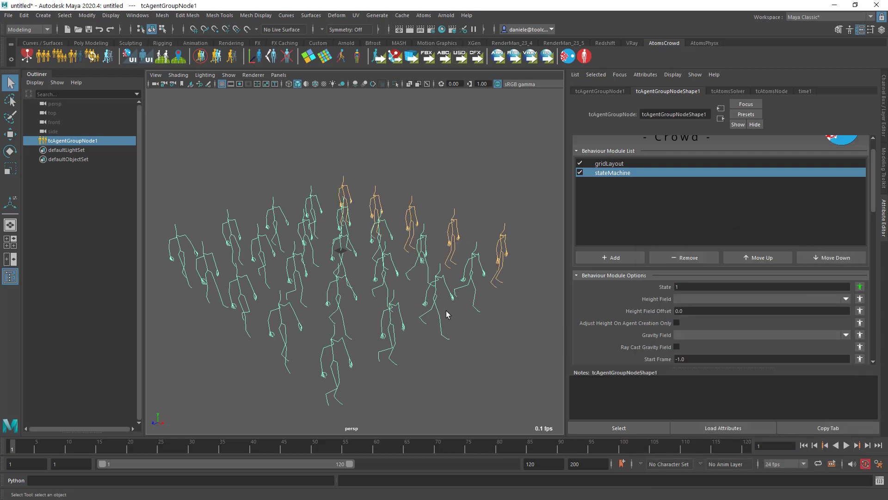
Play the crowd simulation to review the agents' motion, stop it and rewind to the first frame
click(846, 446)
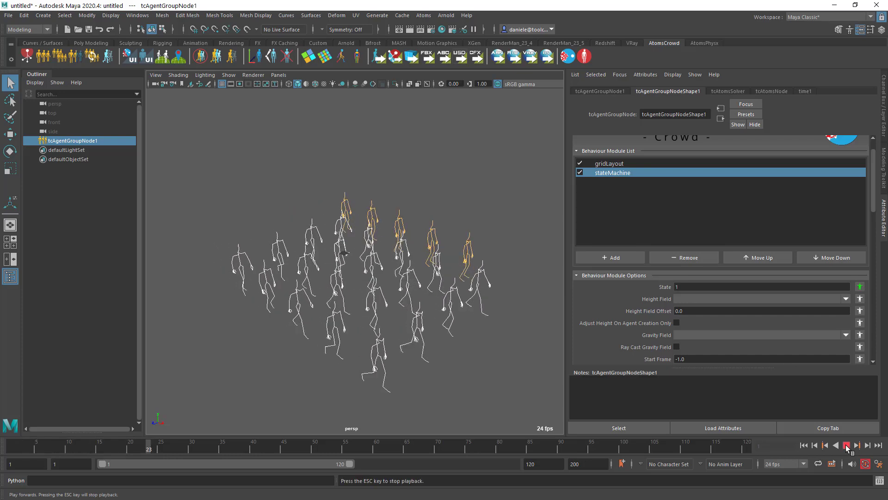
click(846, 446)
click(804, 445)
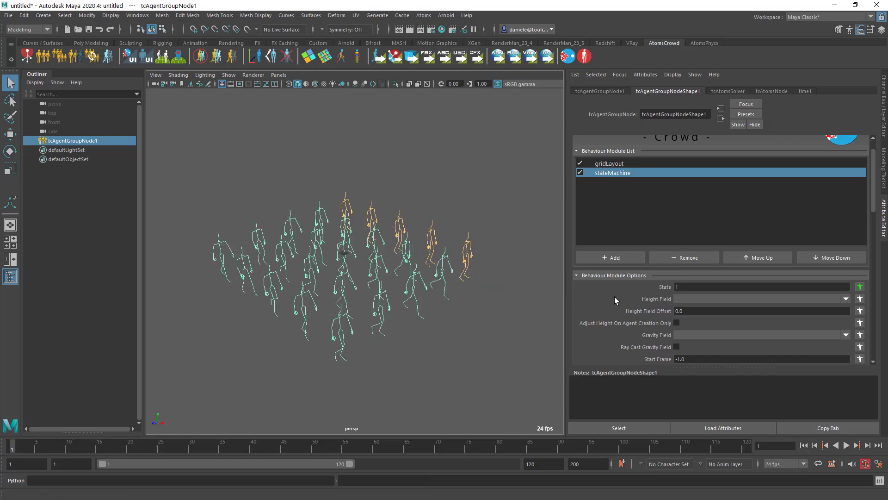
Look through the stateMachine module's behaviour options and the agent group's Draw Metadata settings
scroll(617, 291, down, 2)
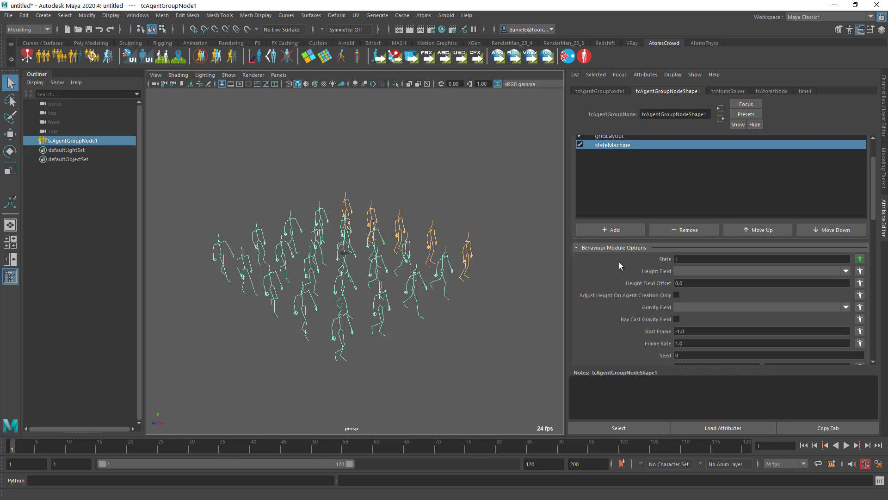
scroll(620, 263, down, 2)
scroll(616, 254, up, 2)
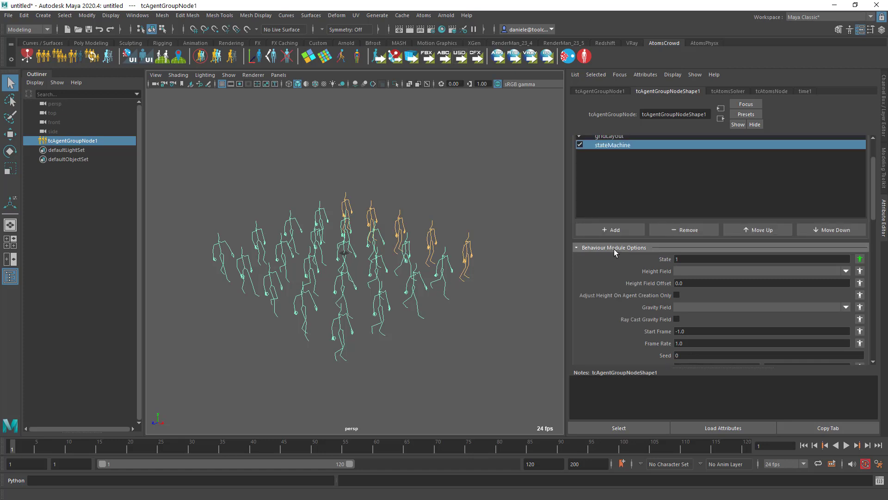
click(615, 249)
click(616, 249)
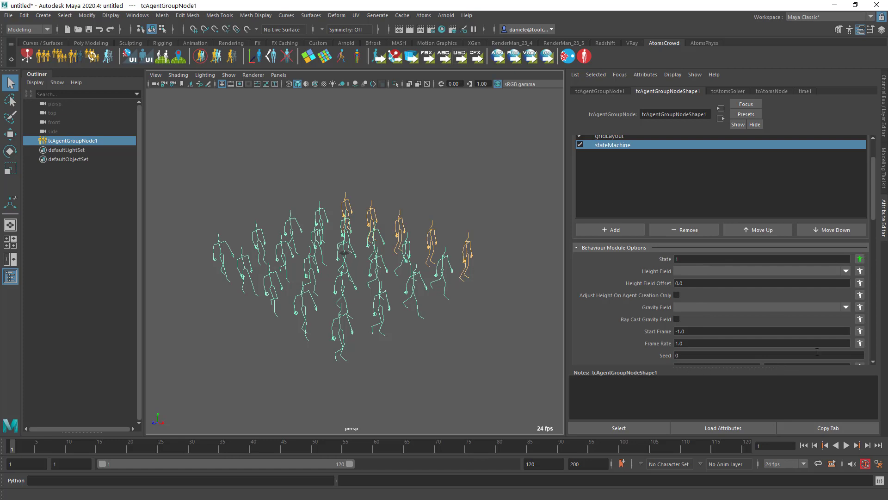
scroll(652, 270, down, 10)
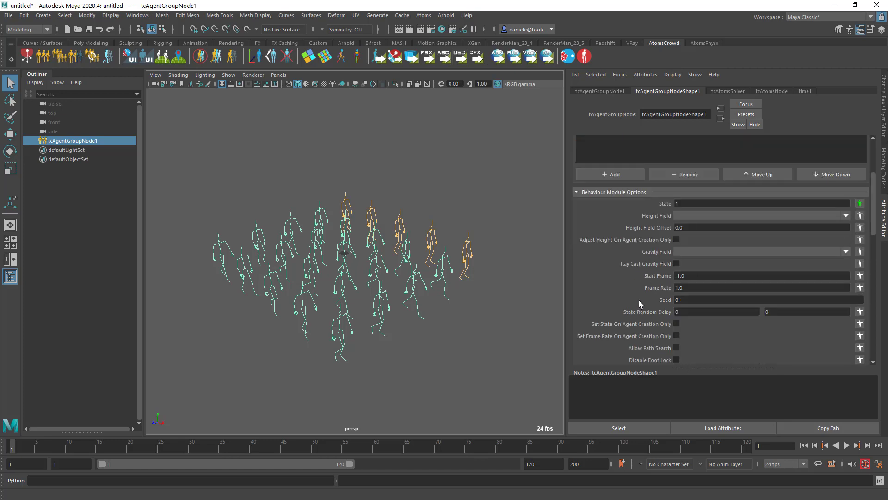
scroll(617, 321, down, 1)
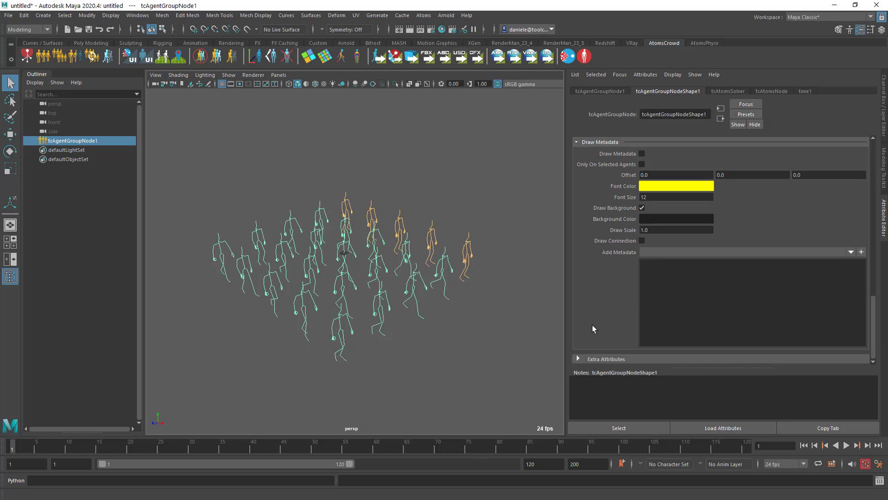
Expand the agent group's Extra Attributes, examine the grid layout and state machine attributes, and return to the behaviour module options
click(596, 358)
scroll(596, 333, down, 5)
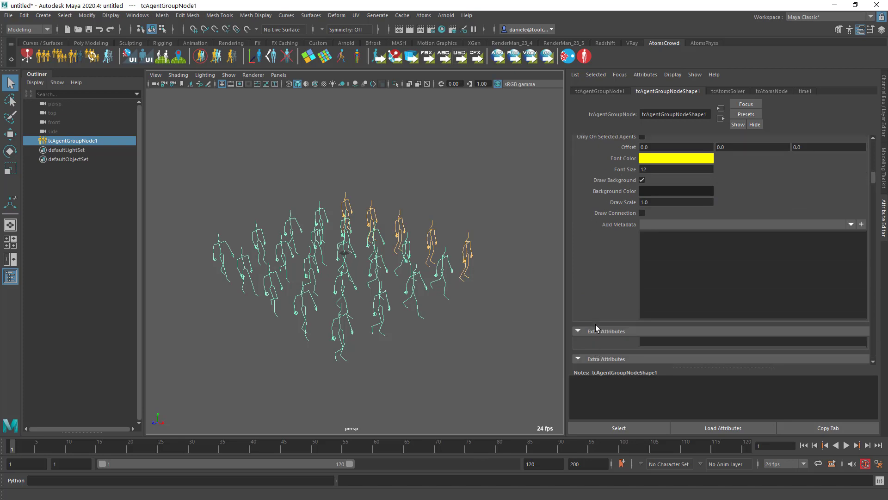
scroll(597, 318, down, 1)
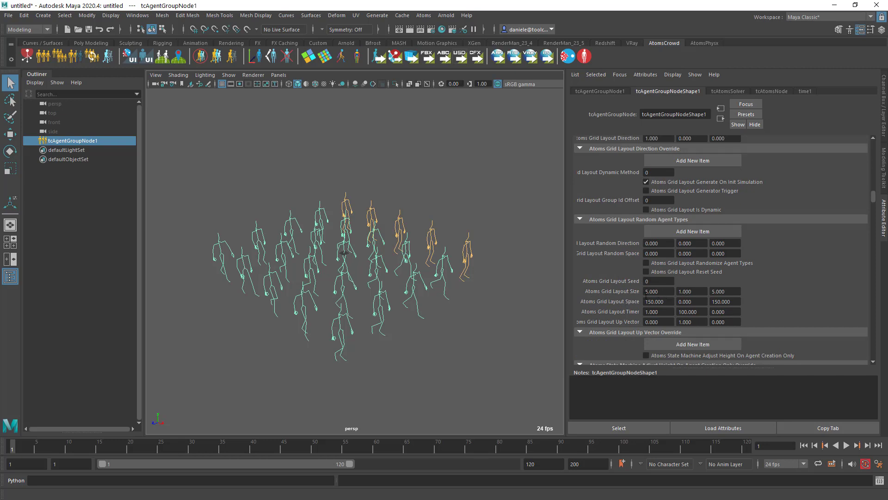
scroll(609, 301, down, 1)
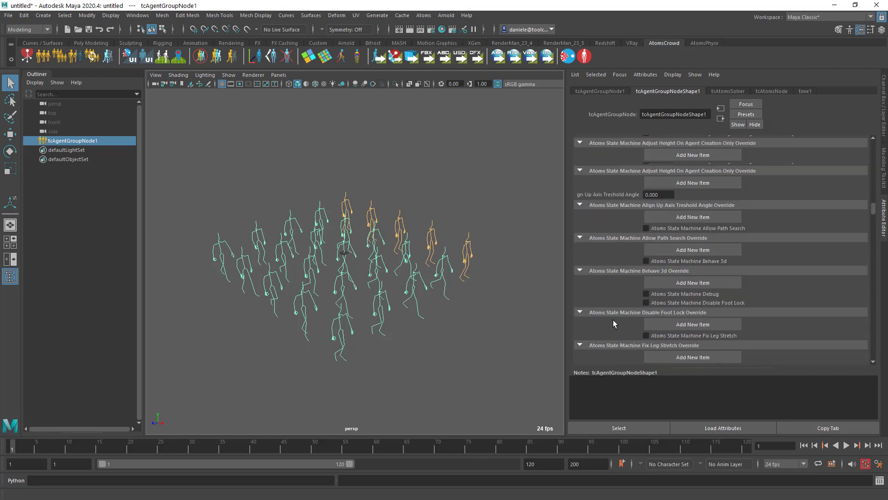
scroll(613, 320, up, 10)
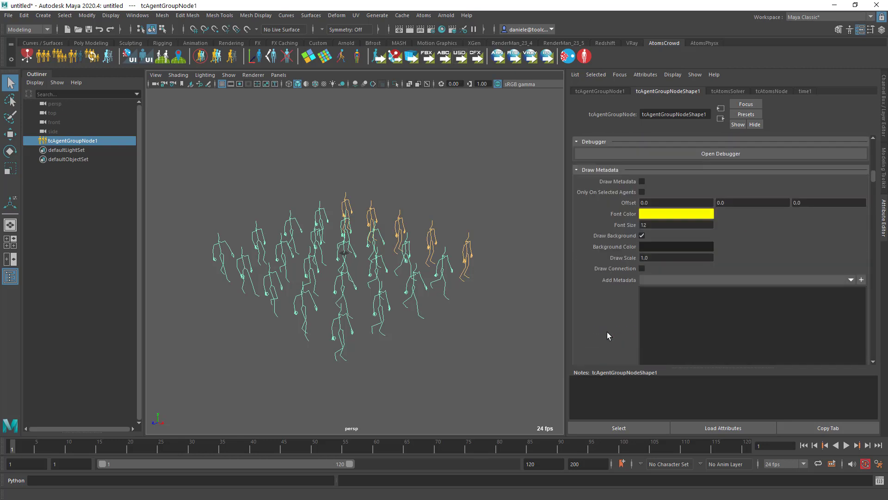
scroll(604, 324, down, 10)
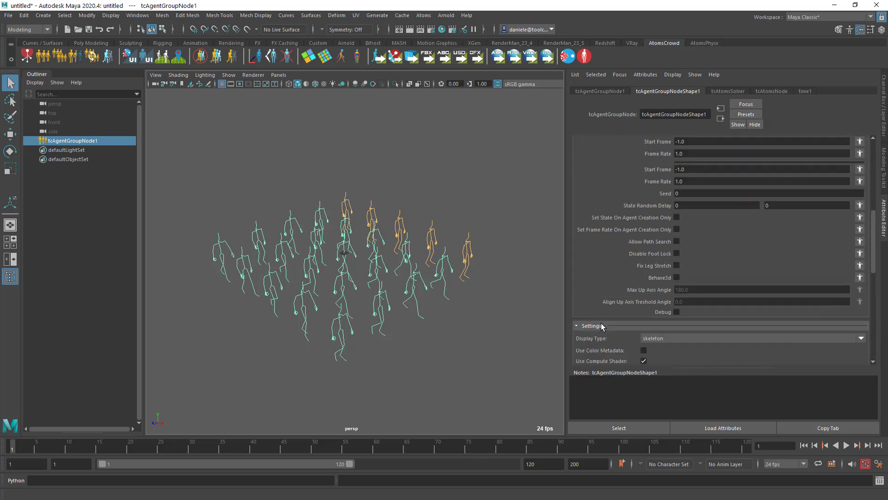
scroll(601, 323, up, 6)
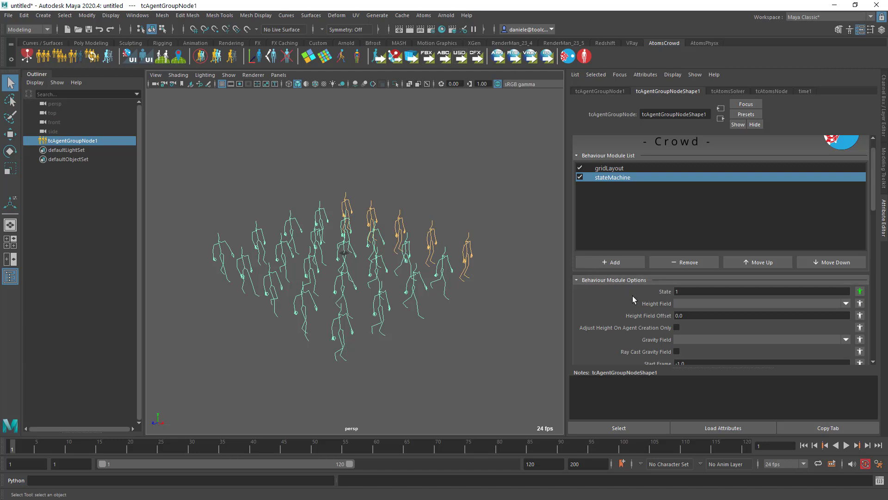
Set the agent group's Display Type to skin and show the viewport shaded with textures, keeping the group selected
scroll(624, 281, down, 1)
scroll(618, 227, up, 1)
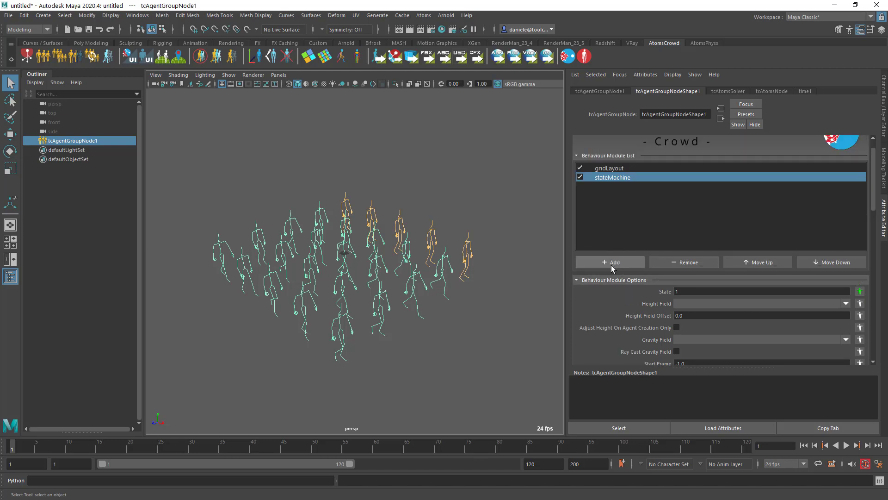
scroll(627, 298, down, 3)
scroll(623, 306, up, 1)
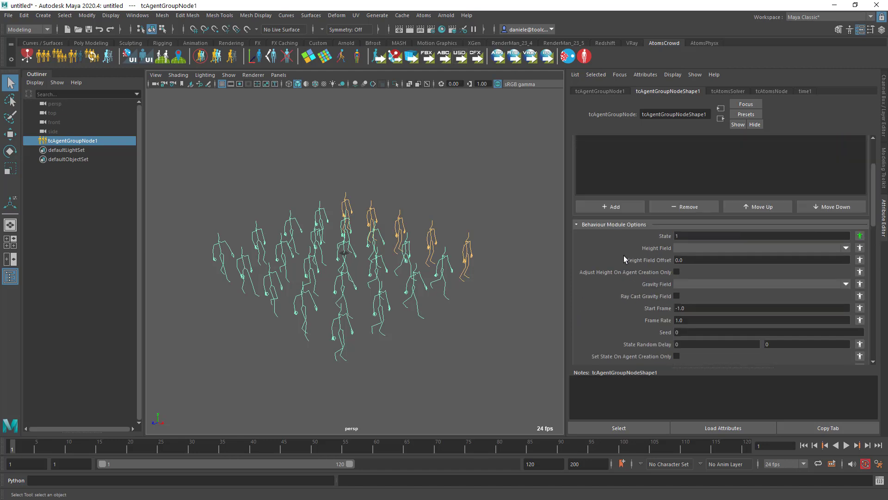
scroll(624, 256, down, 1)
scroll(619, 272, down, 7)
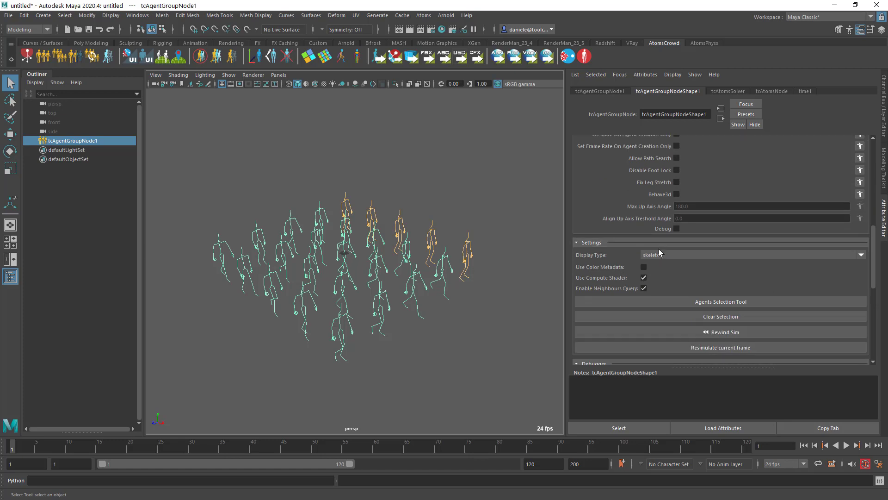
click(663, 255)
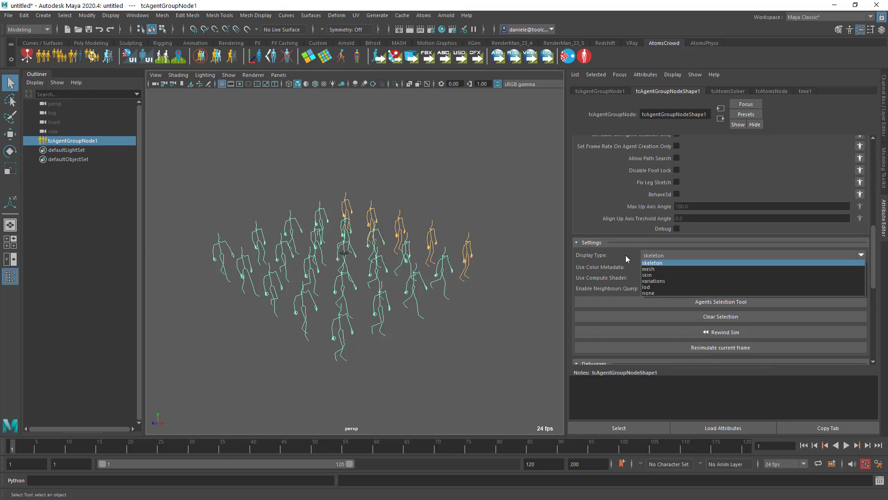
click(654, 276)
click(493, 293)
key(6)
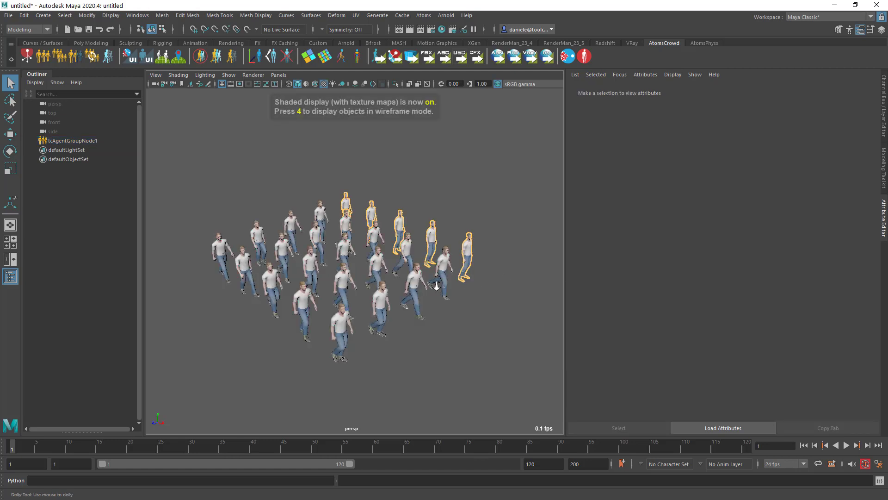
alt+right_drag(437, 285, 468, 278)
alt+middle_drag(468, 279, 457, 277)
click(426, 214)
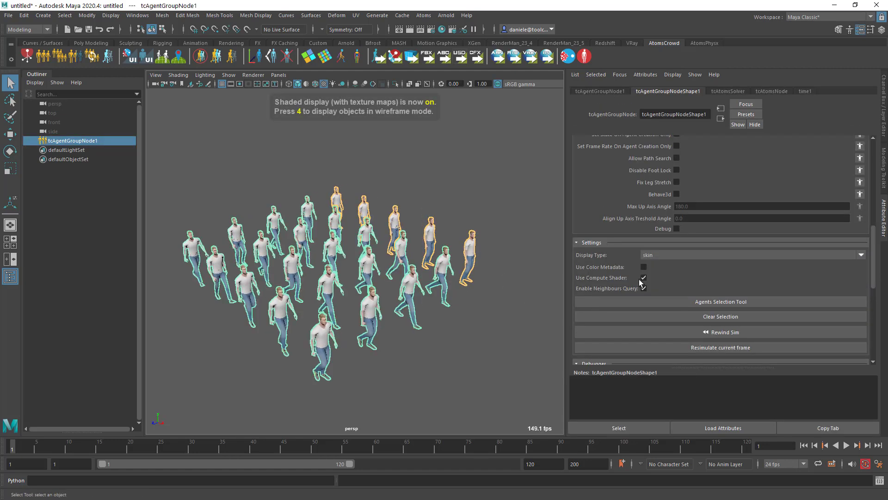
Compare the skeleton and mesh display types on the agent group and return the Display Type to skin
click(650, 255)
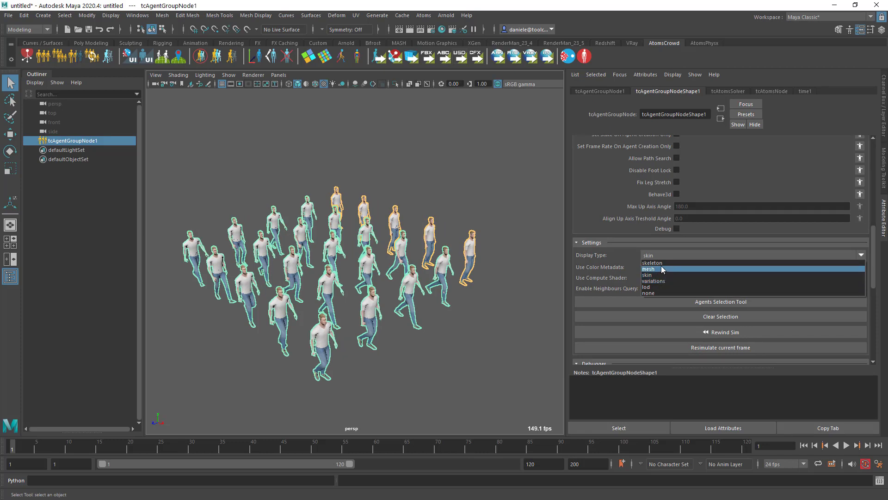
click(661, 263)
click(655, 256)
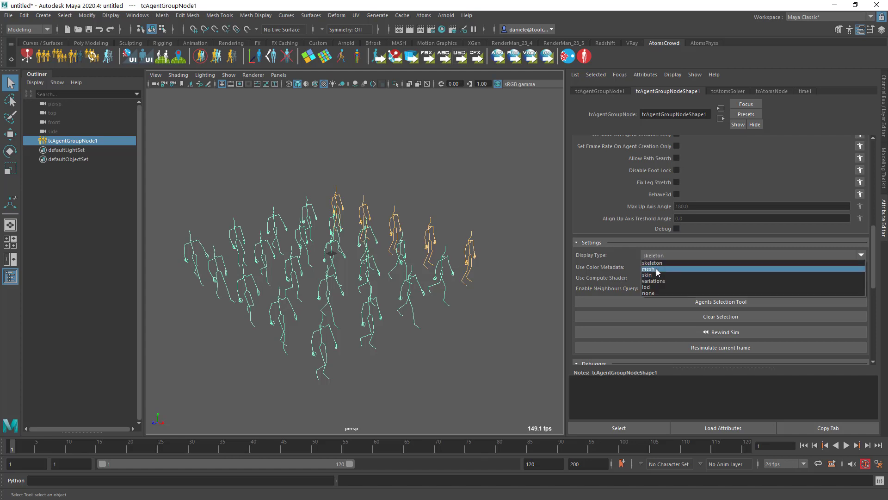
click(652, 273)
click(666, 258)
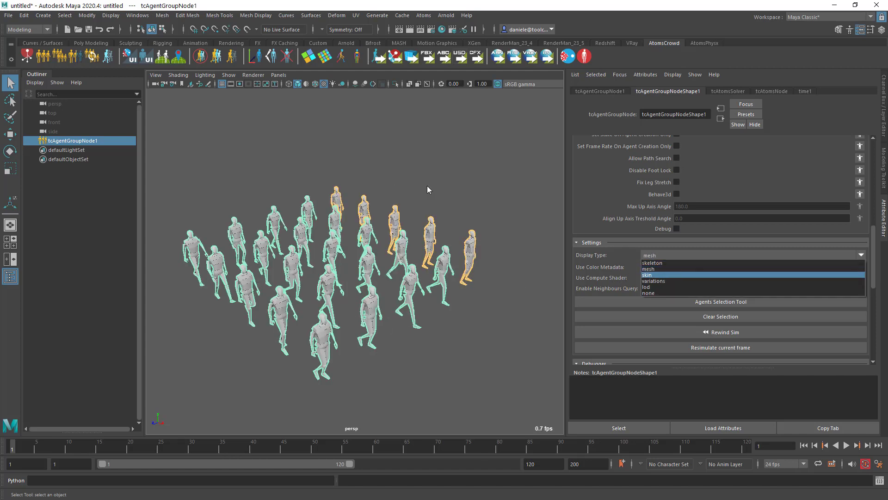
click(662, 275)
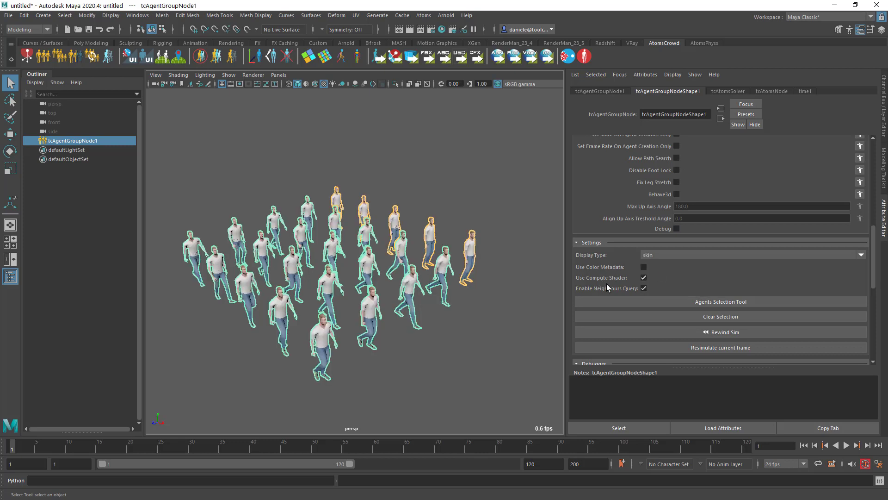
Activate the Agents Selection Tool and box-select the outermost agents on one side of the grid, followed by the columns on the opposite side
click(695, 301)
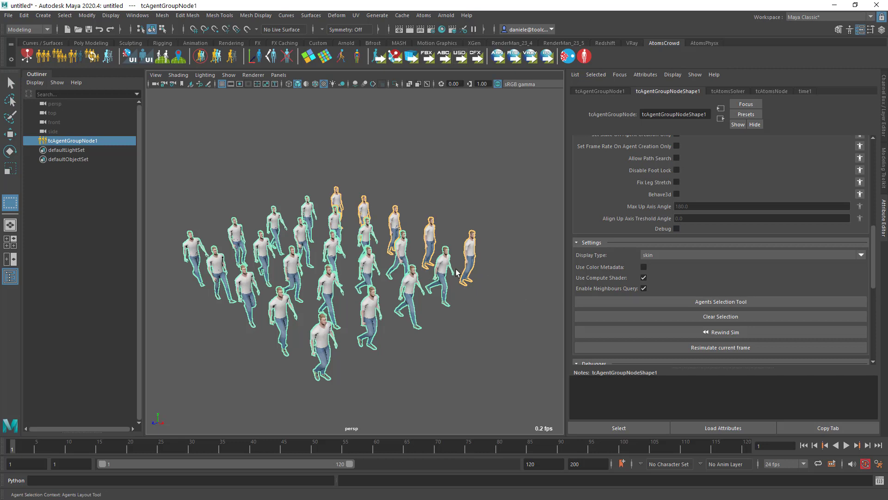
drag(181, 210, 238, 313)
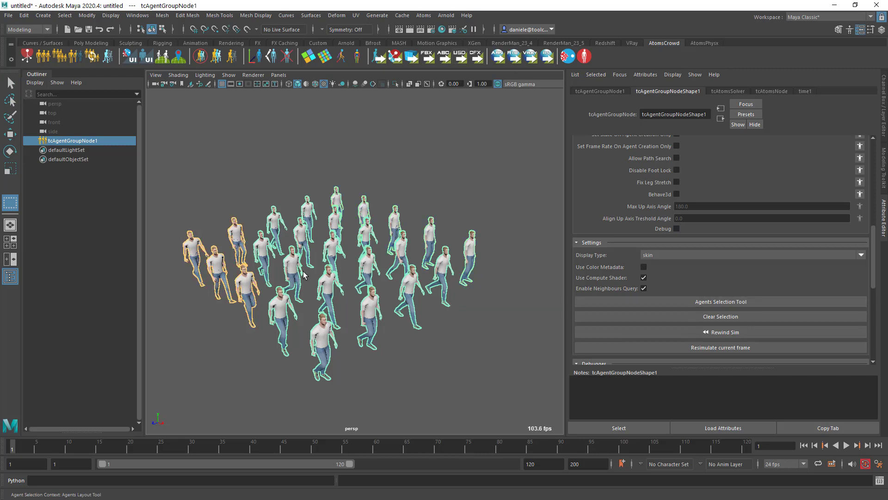
drag(352, 193, 493, 335)
Open the per-agent override table for the State attribute and compare picking agents in the viewport with picking rows 0 to 8 in the table
scroll(617, 232, up, 4)
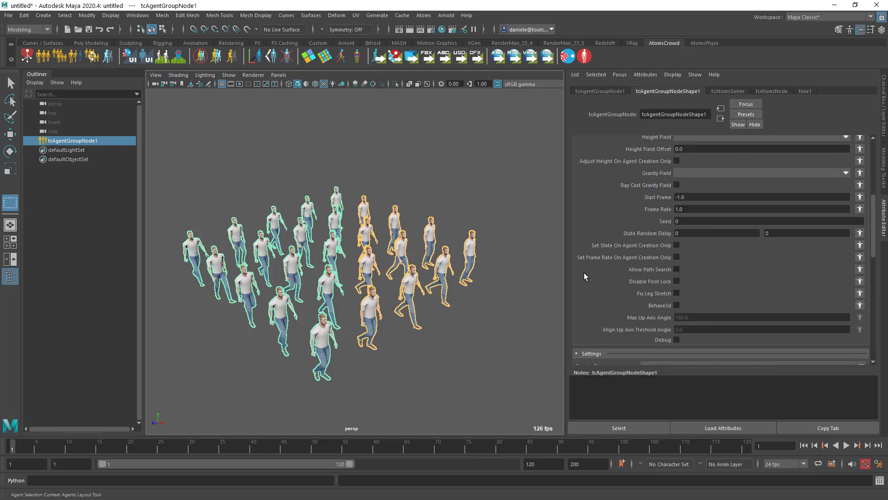
scroll(586, 272, up, 3)
click(859, 180)
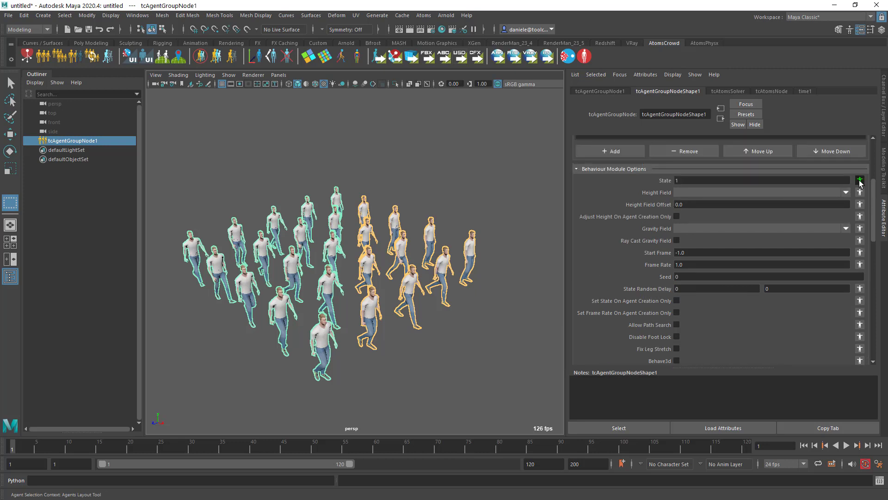
drag(718, 185, 589, 89)
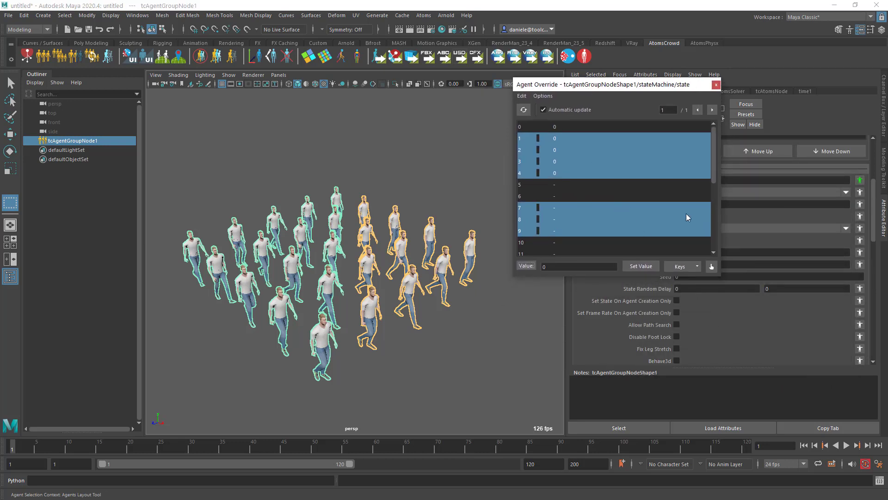
scroll(484, 245, down, 3)
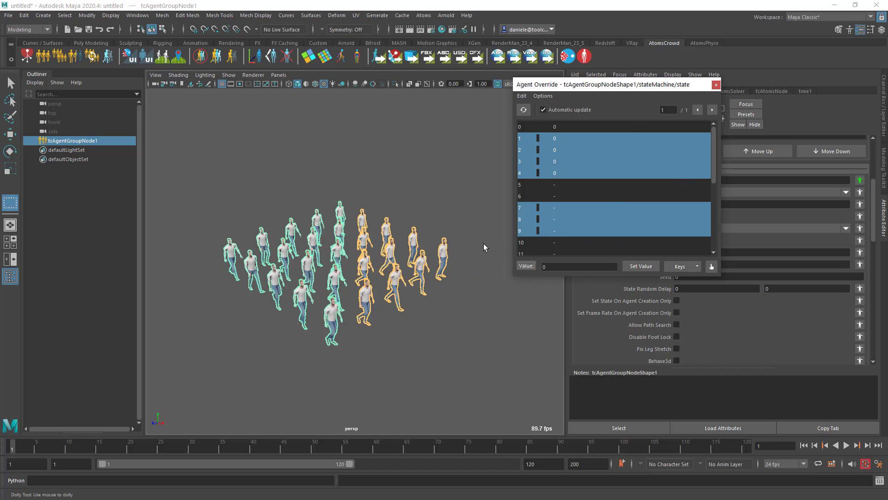
alt+middle_drag(470, 216, 453, 209)
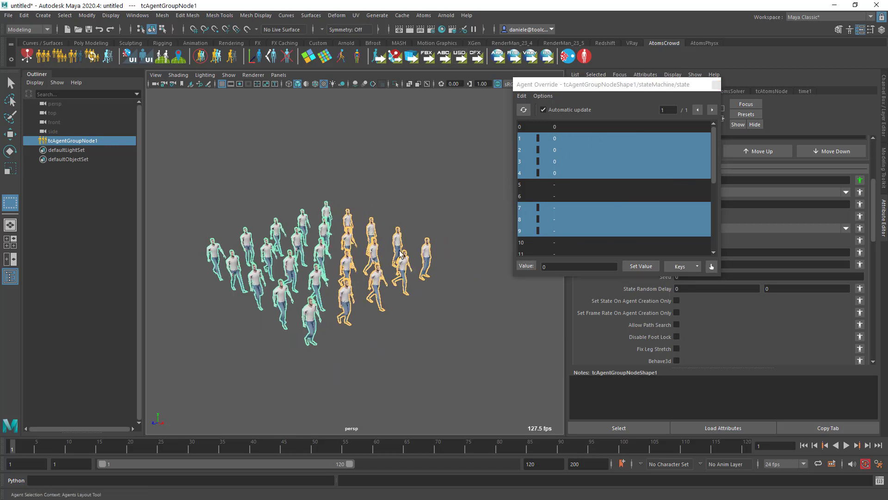
click(431, 254)
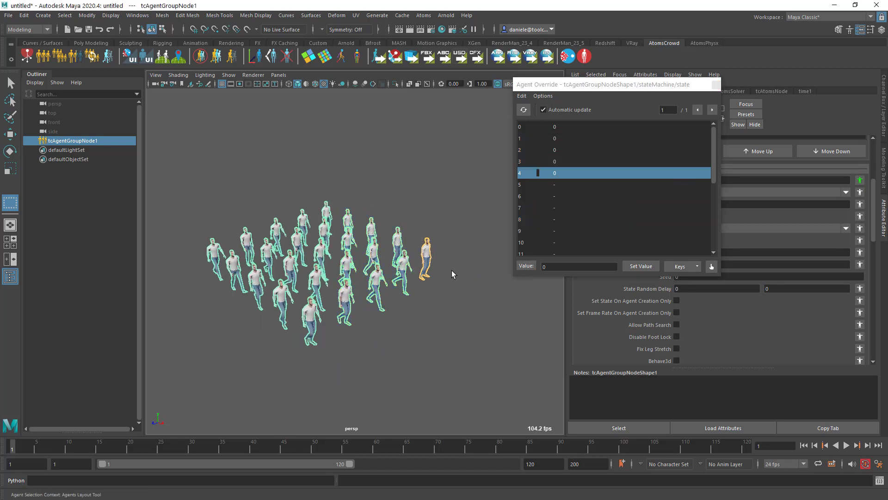
drag(577, 127, 574, 217)
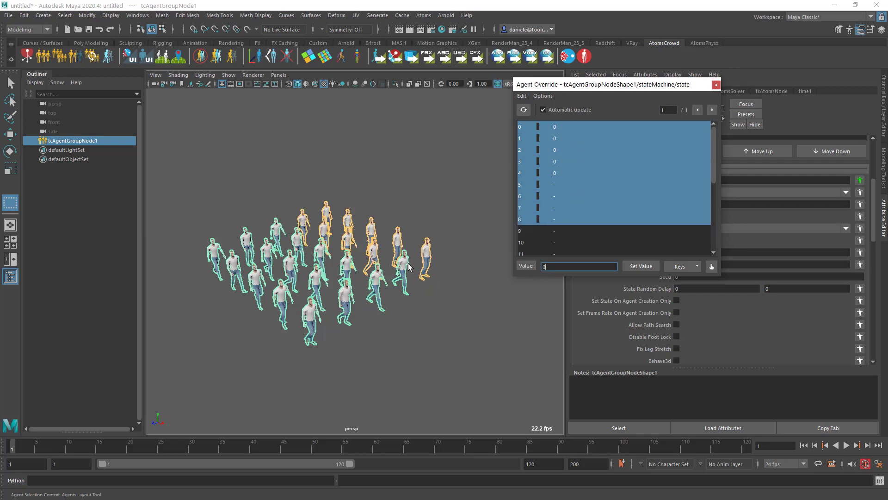
Select agent 4 at the far corner of the grid, override its state with 2 and close the override table
click(427, 271)
scroll(624, 310, down, 5)
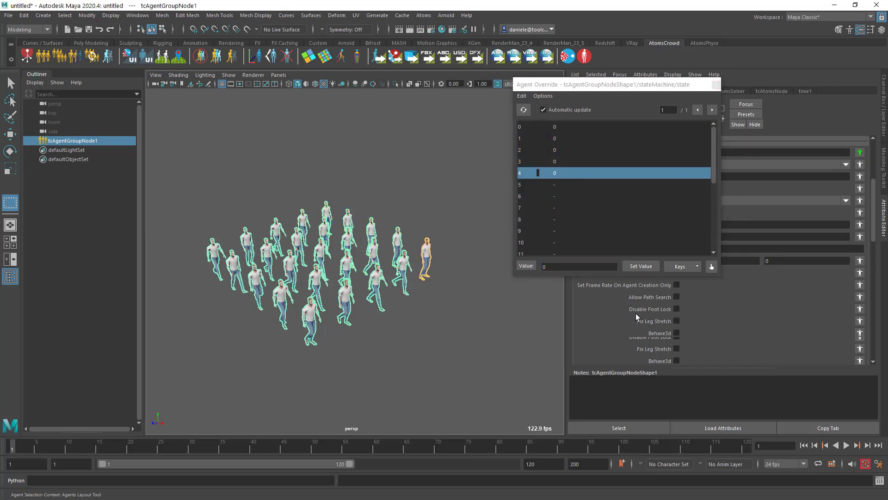
click(552, 266)
double_click(552, 266)
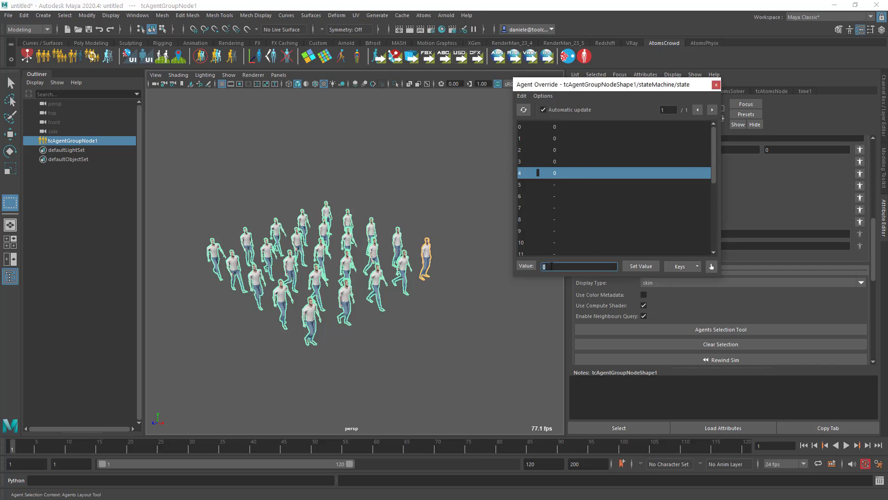
text(2)
click(641, 266)
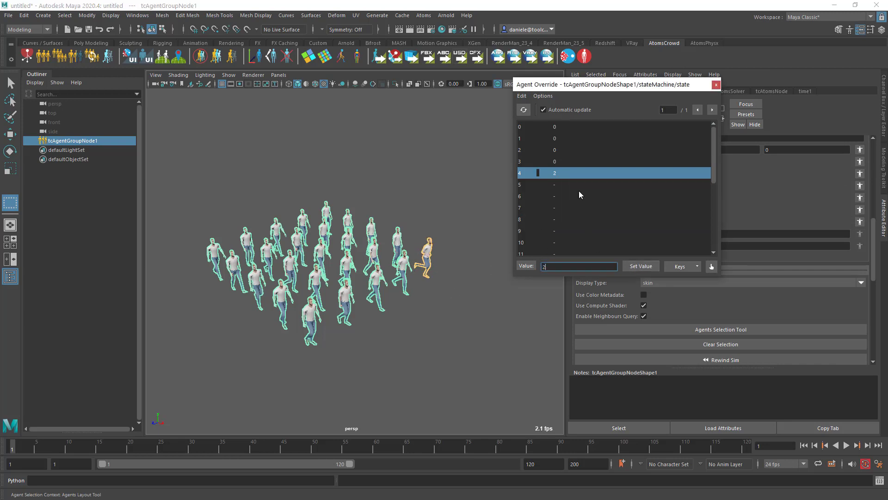
click(715, 88)
Review the agent group's Settings, Debugger and Draw Metadata options and clear the agent selection
scroll(618, 236, down, 2)
scroll(618, 234, down, 1)
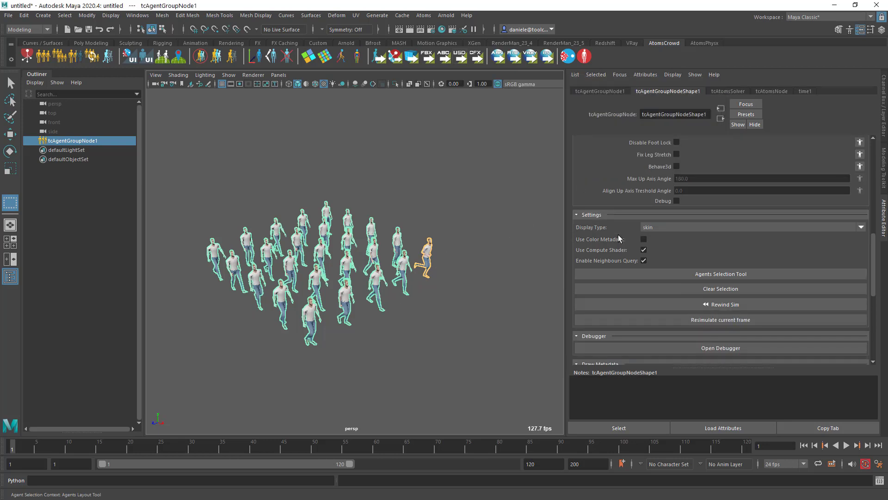
scroll(617, 234, down, 3)
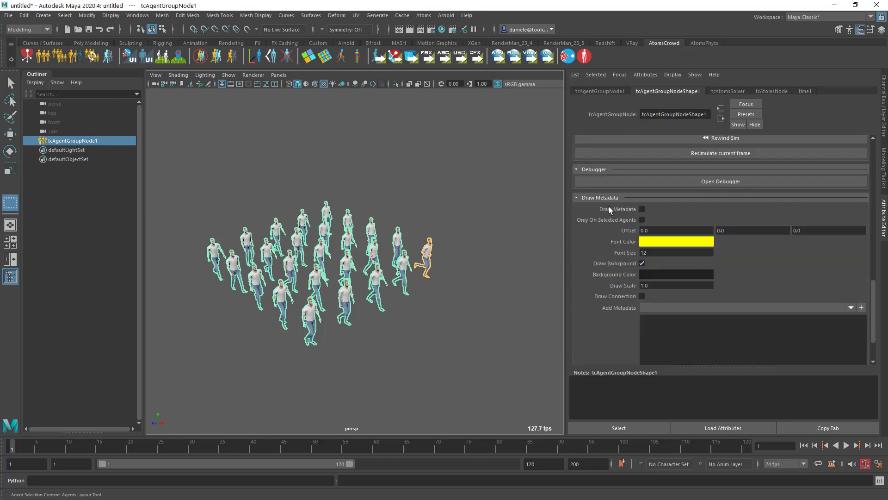
scroll(609, 225, up, 2)
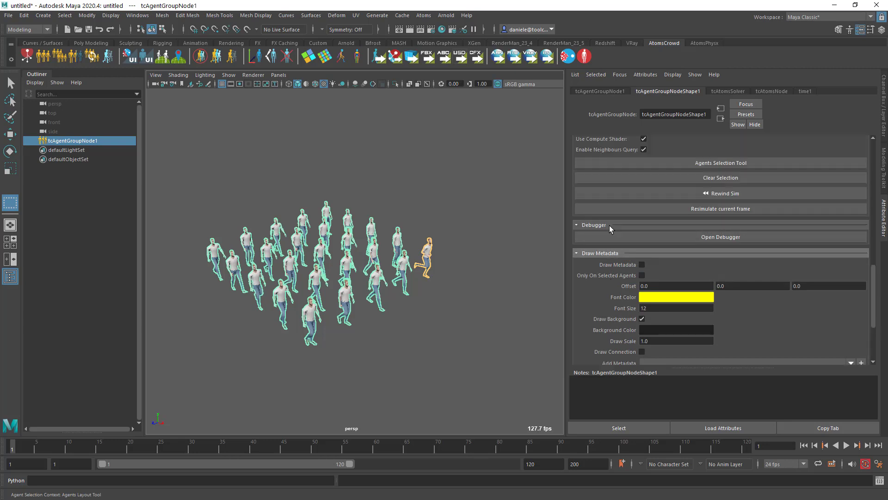
scroll(609, 226, up, 1)
click(727, 205)
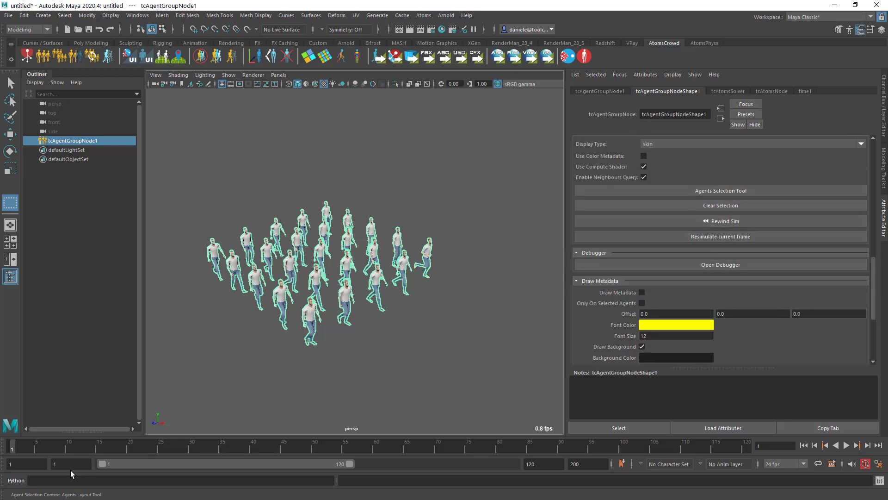
Play the simulation briefly to check the agents' motion, and return to the first frame
click(846, 445)
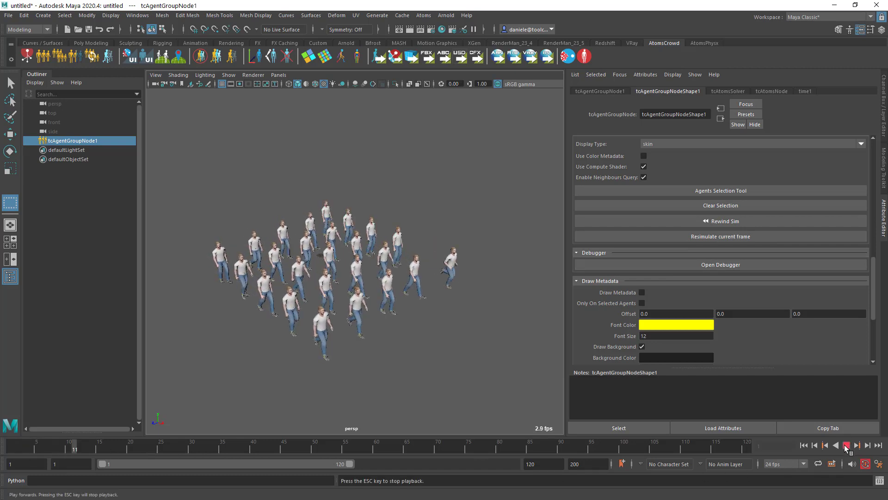
click(846, 445)
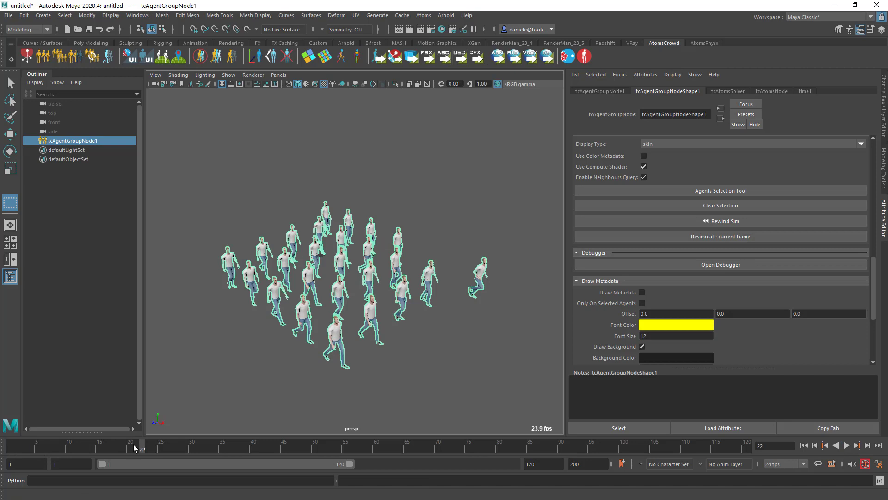
scroll(675, 212, up, 3)
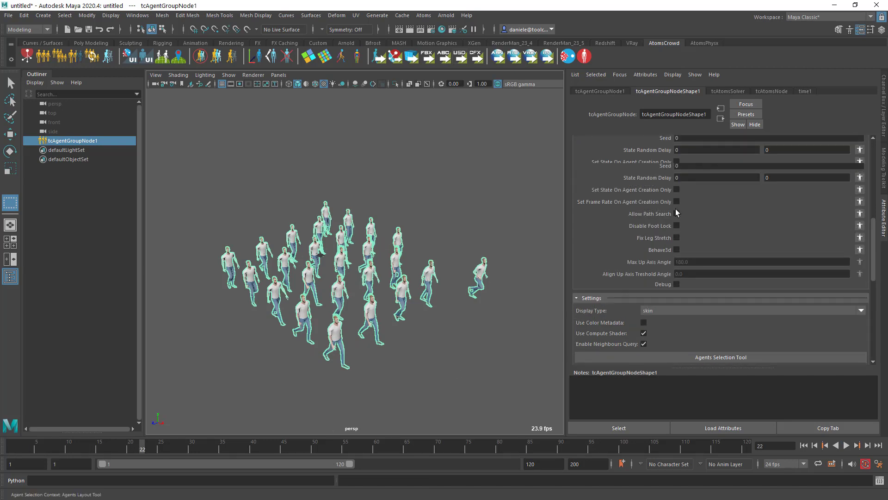
scroll(650, 240, down, 4)
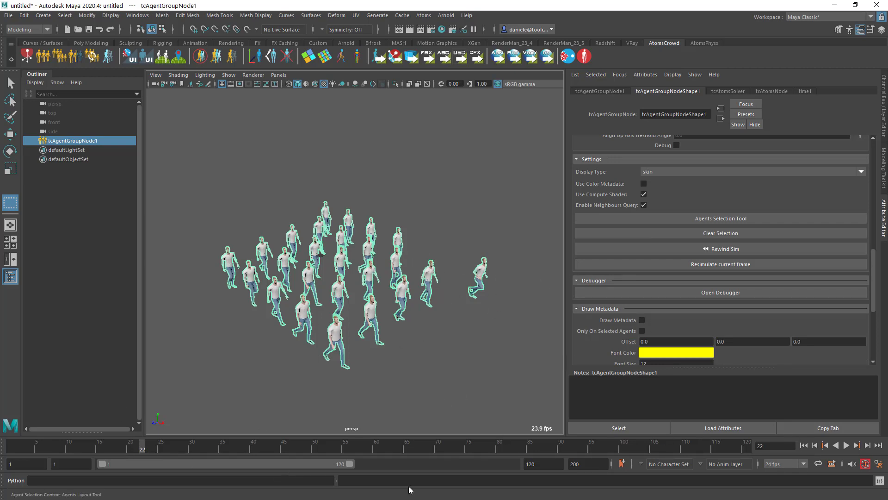
click(803, 445)
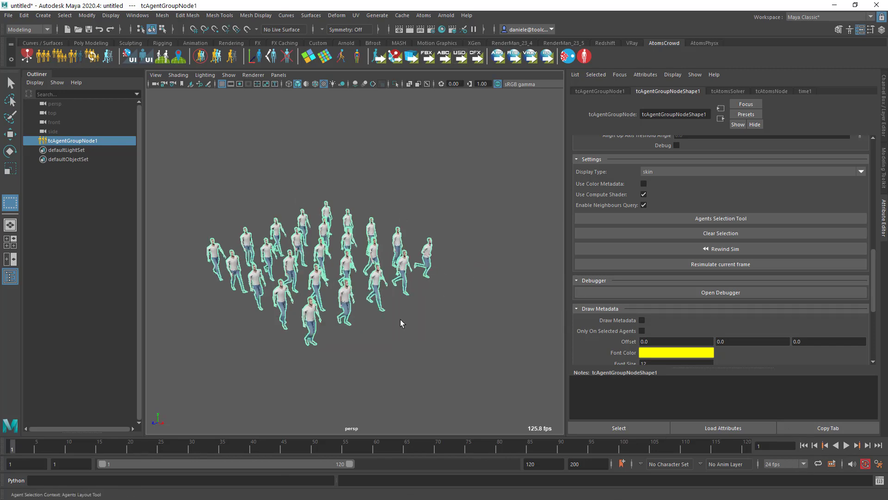
Open the Agent Group Debugger and enlarge its window until the spreadsheet's metadata columns through velocity are in view
click(636, 293)
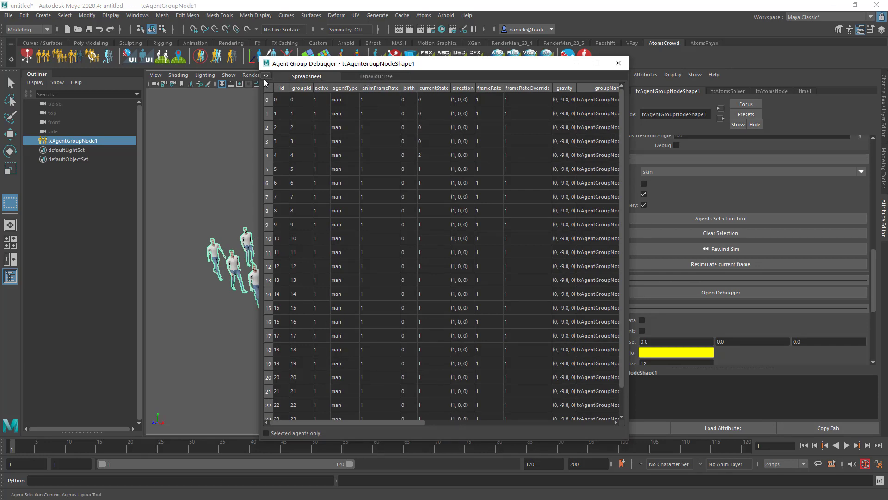
drag(261, 83, 75, 84)
drag(229, 65, 272, 60)
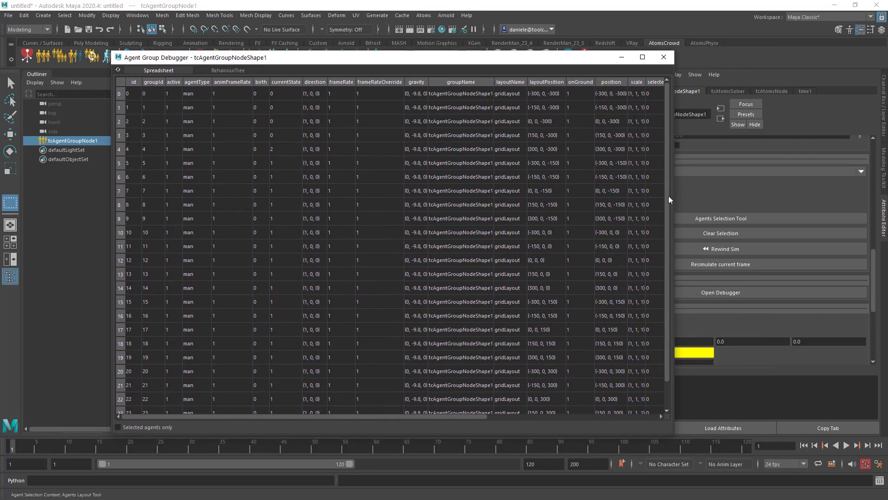
drag(673, 198, 817, 174)
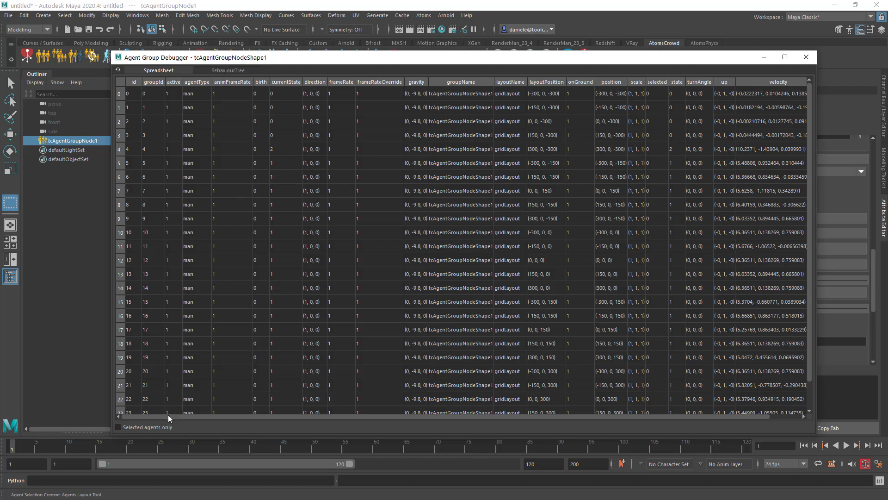
Run the simulation in short bursts and examine how the agents' position and velocity metadata update in the debugger spreadsheet
click(846, 445)
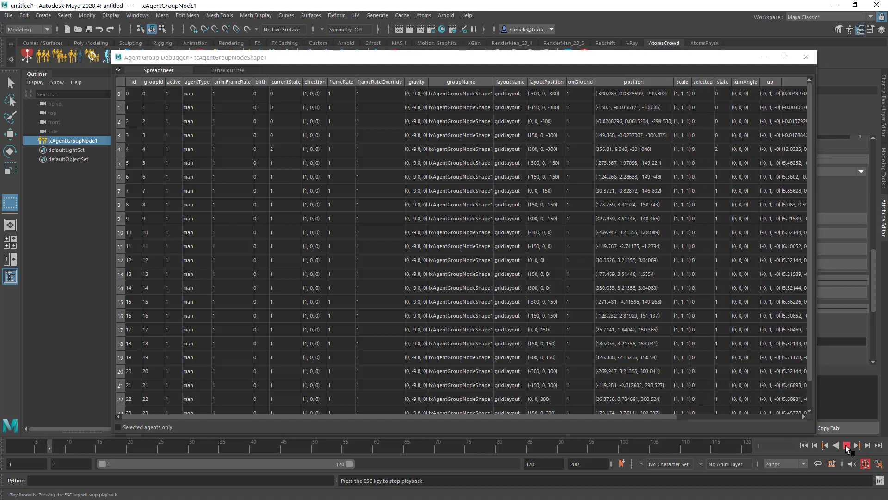
click(846, 445)
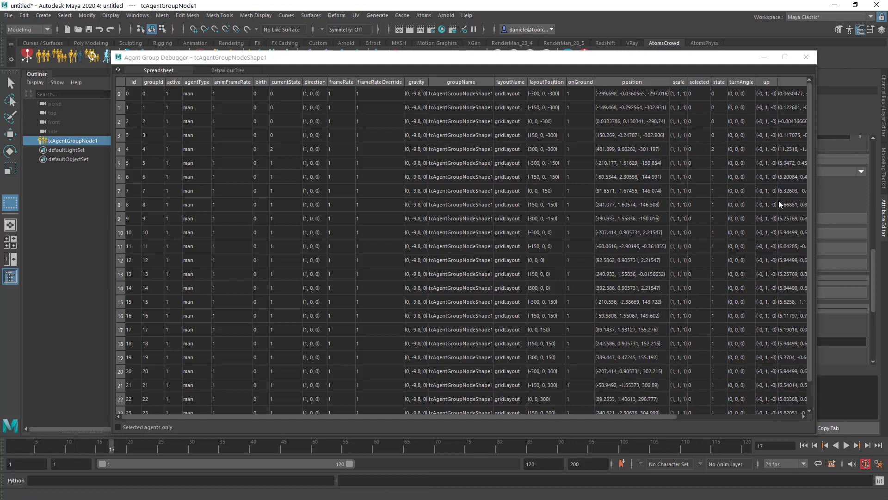
click(846, 445)
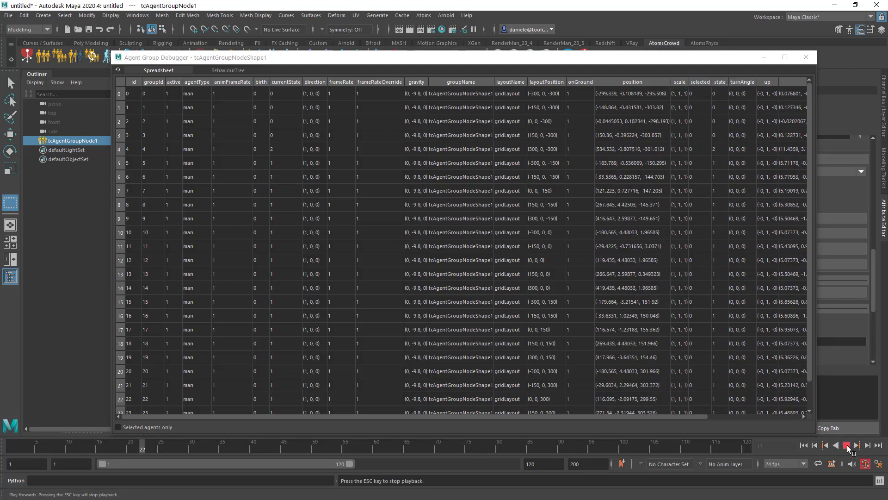
click(846, 445)
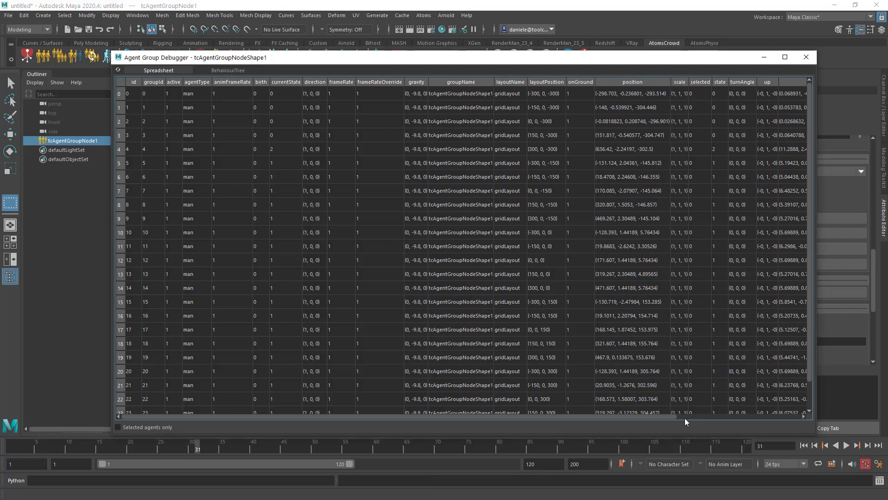
drag(684, 418, 770, 388)
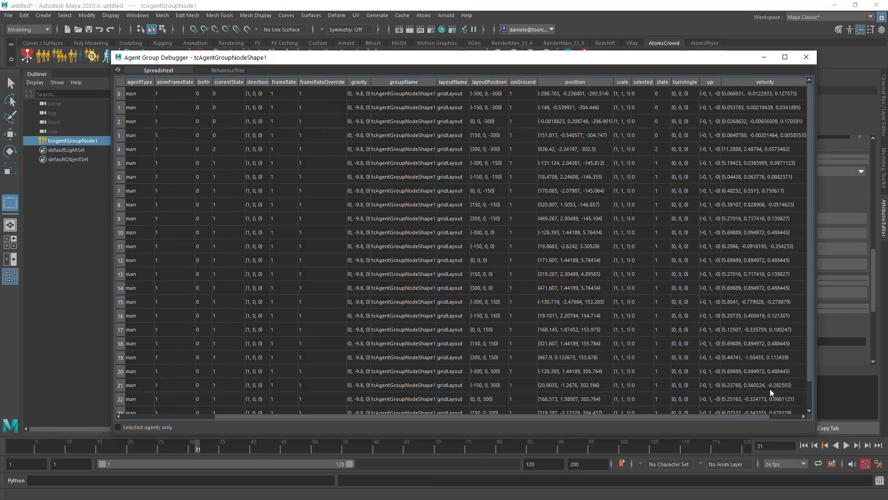
click(845, 446)
click(845, 445)
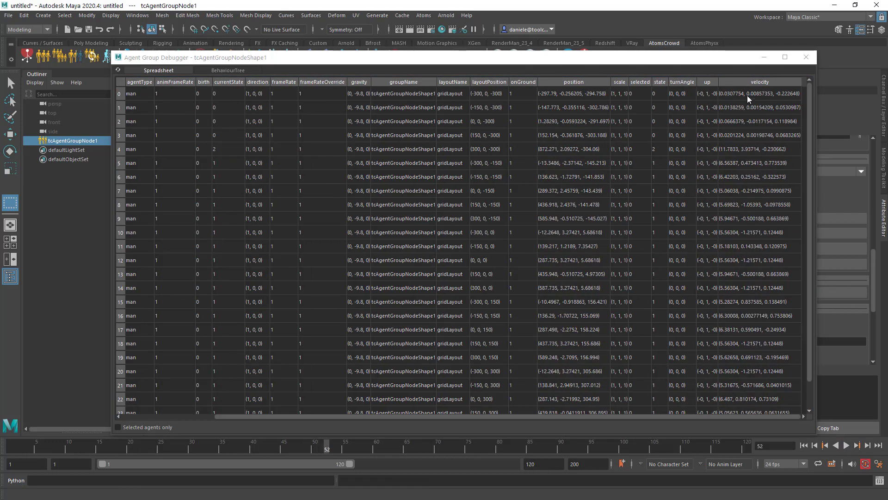
drag(708, 415, 579, 419)
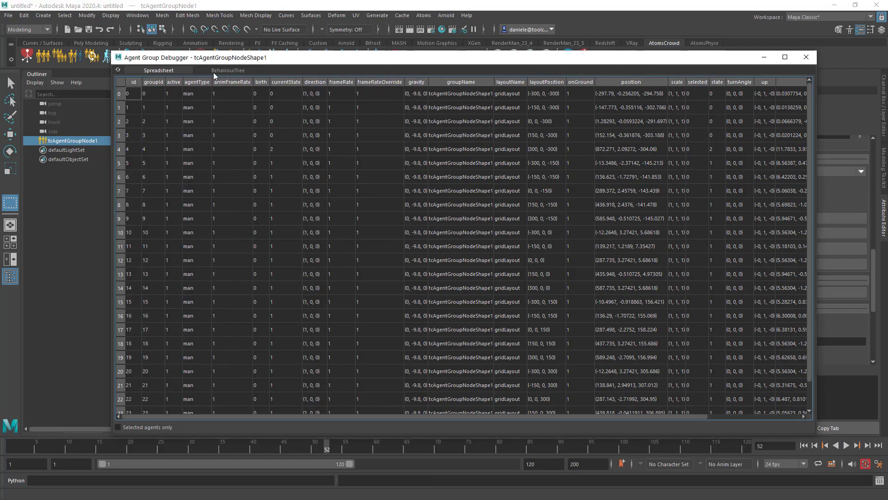
View the debugger's BehaviourTree page, close the debugger and return the simulation to the first frame
click(226, 70)
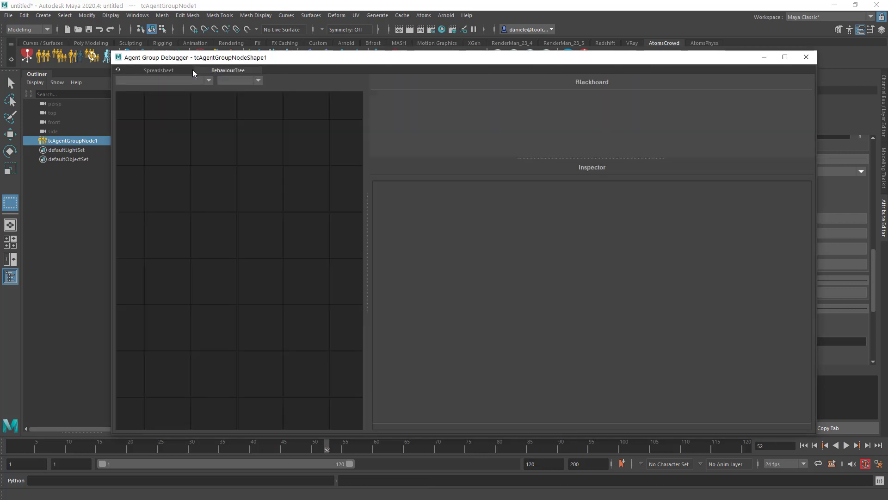
click(806, 58)
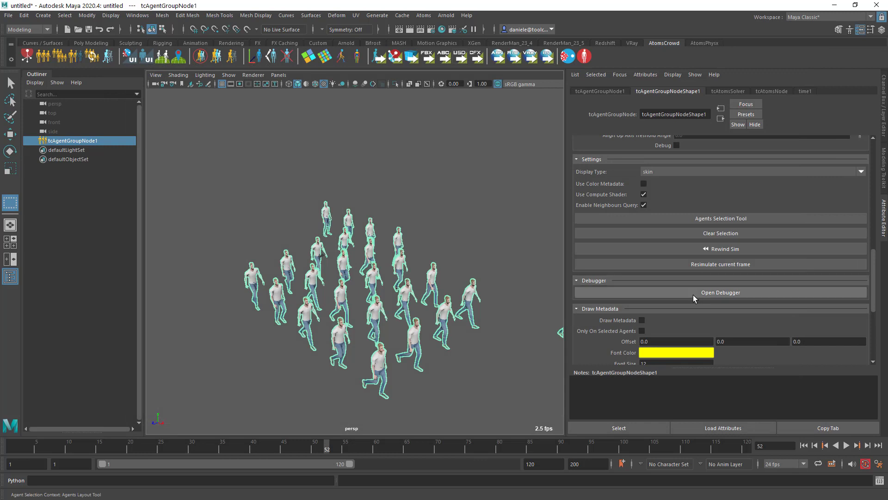
scroll(631, 269, down, 3)
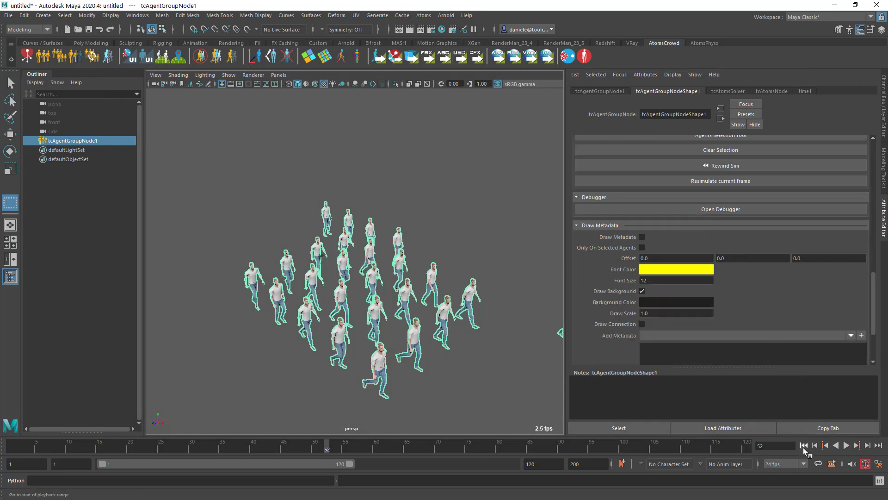
click(803, 445)
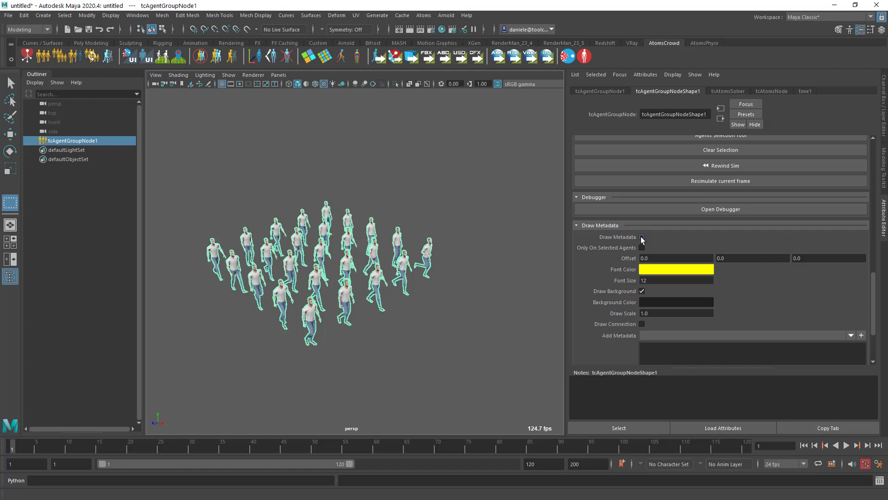
Enable Draw Metadata for the agent group
scroll(598, 221, up, 10)
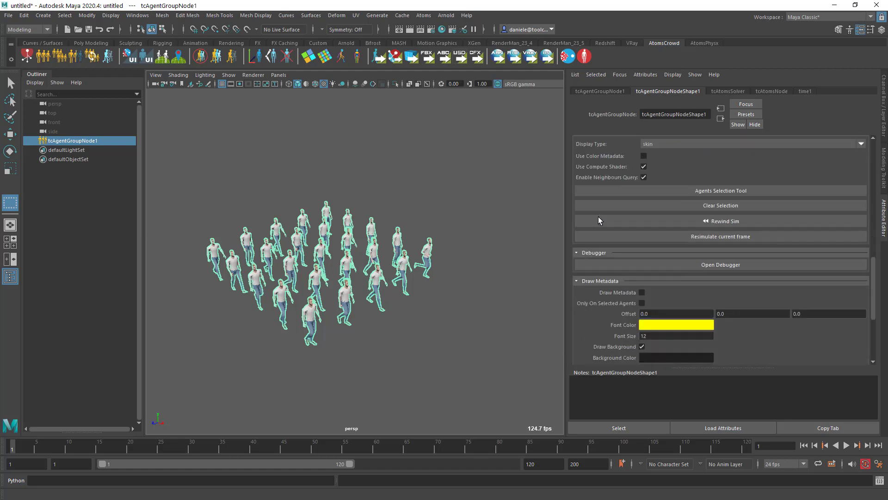
scroll(599, 217, up, 2)
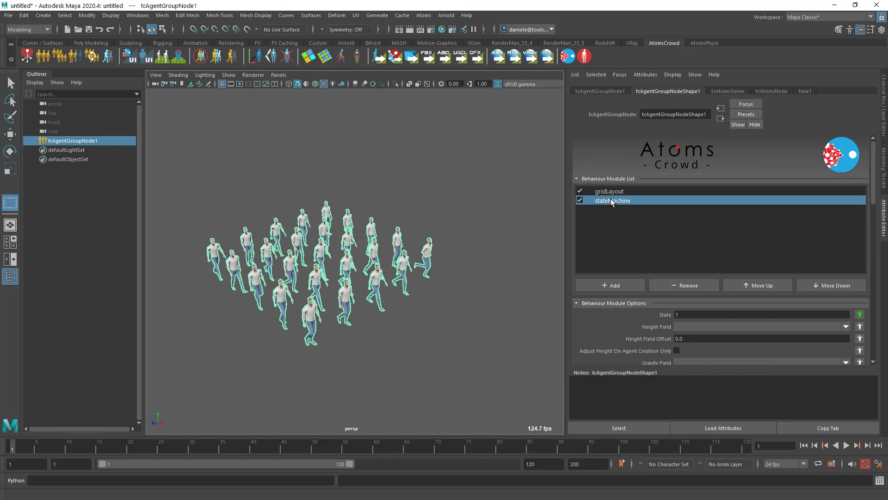
scroll(618, 215, down, 8)
scroll(616, 225, down, 6)
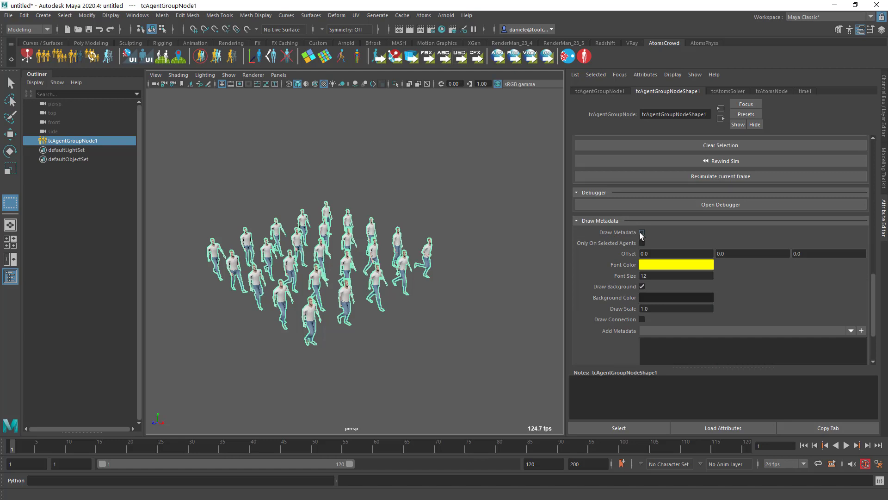
scroll(640, 236, up, 14)
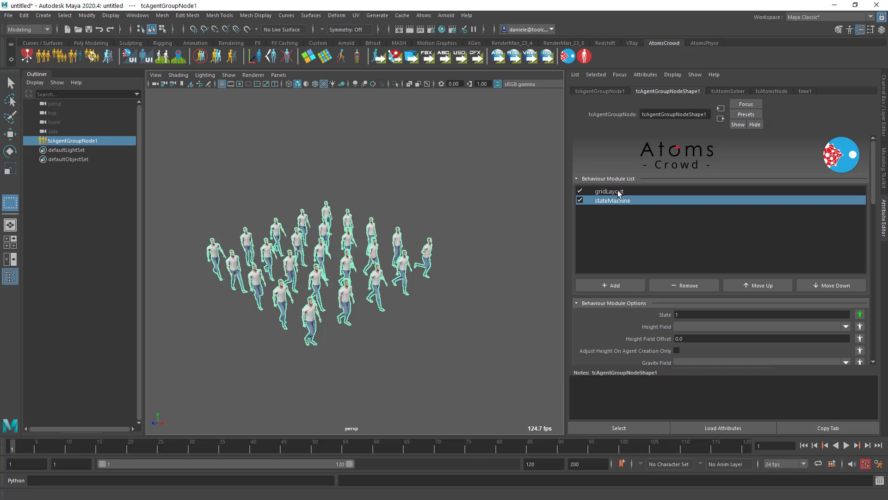
scroll(629, 216, down, 12)
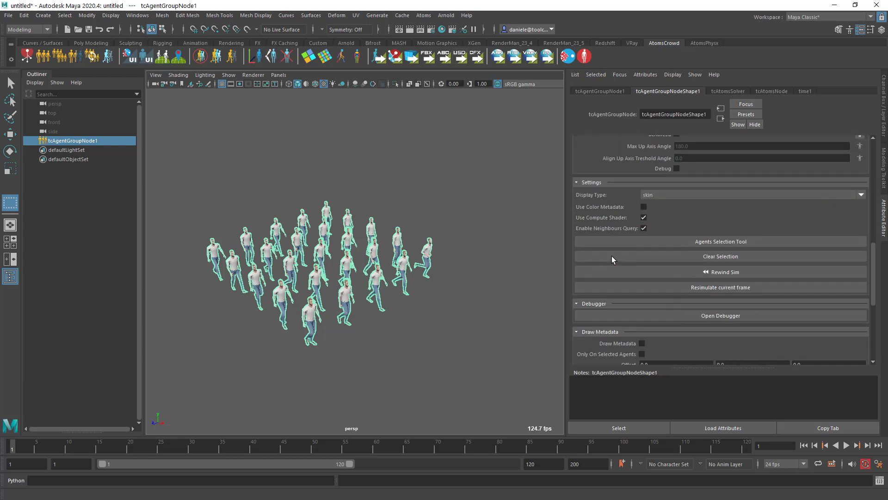
scroll(612, 256, down, 5)
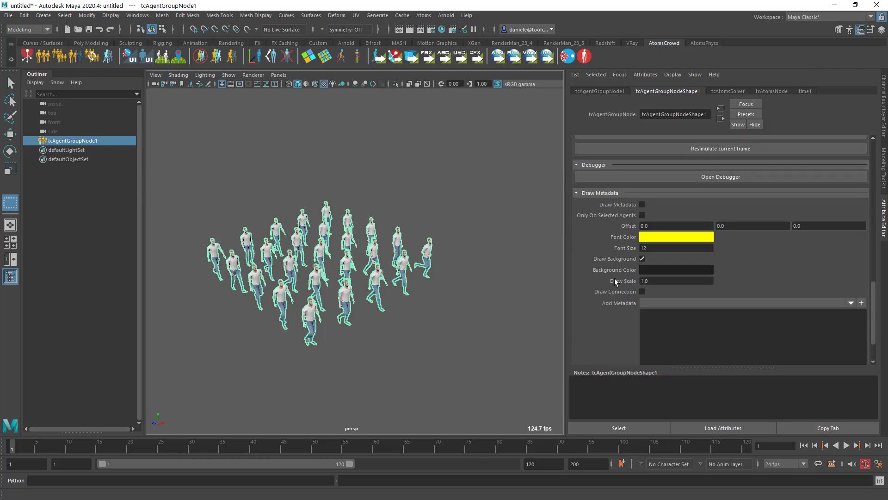
click(642, 204)
scroll(594, 272, down, 1)
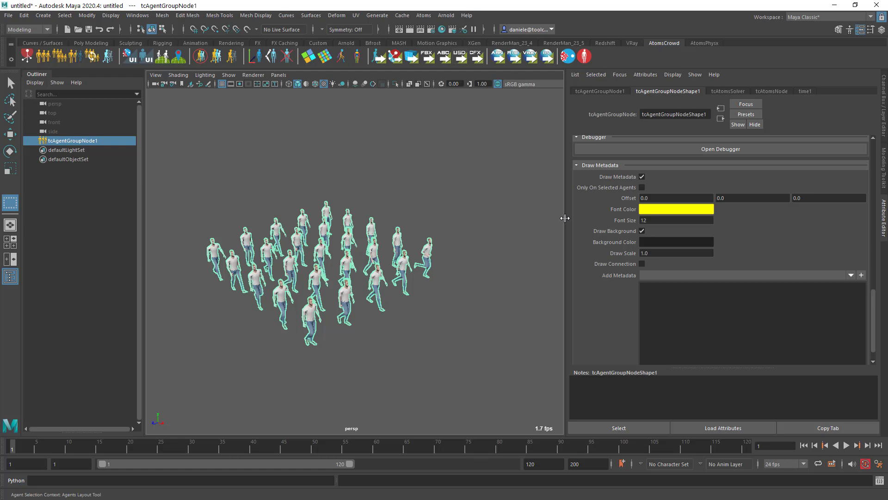
Add the groupId metadata to the agent group's drawn metadata list
click(850, 276)
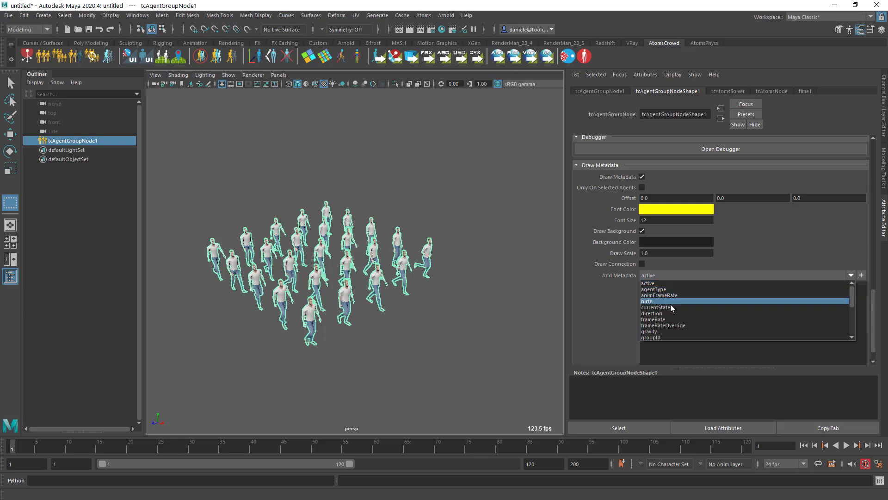
click(674, 337)
click(861, 274)
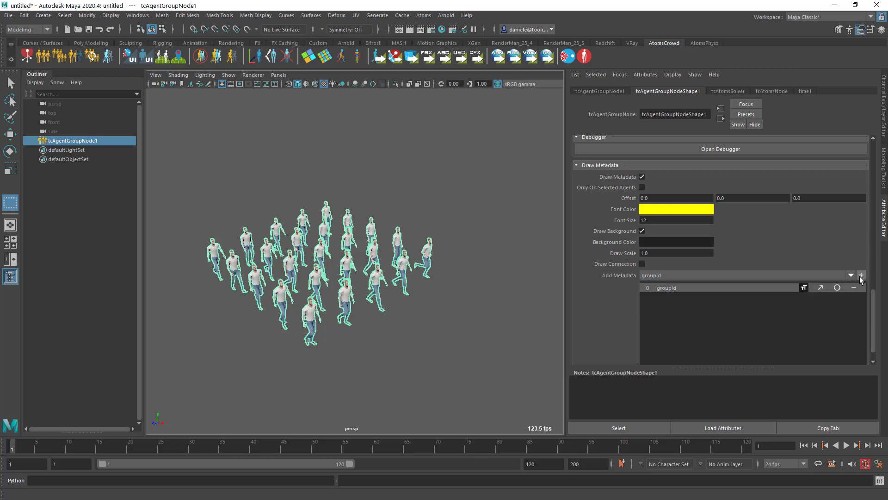
scroll(448, 268, up, 3)
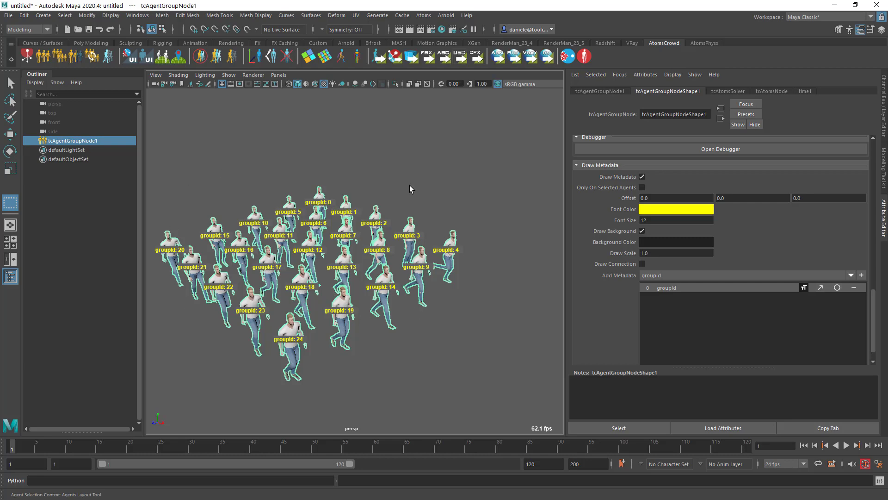
Duplicate the agent group node tcAgentGroupNode1
scroll(632, 227, up, 10)
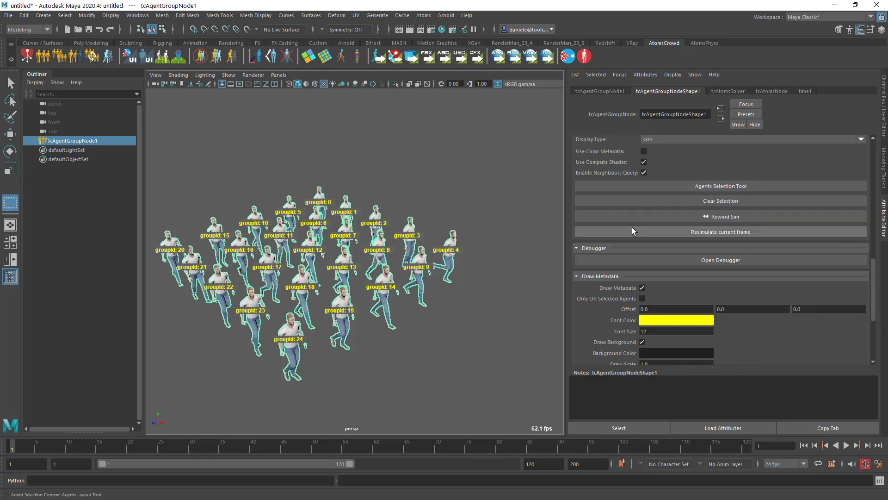
scroll(613, 248, down, 10)
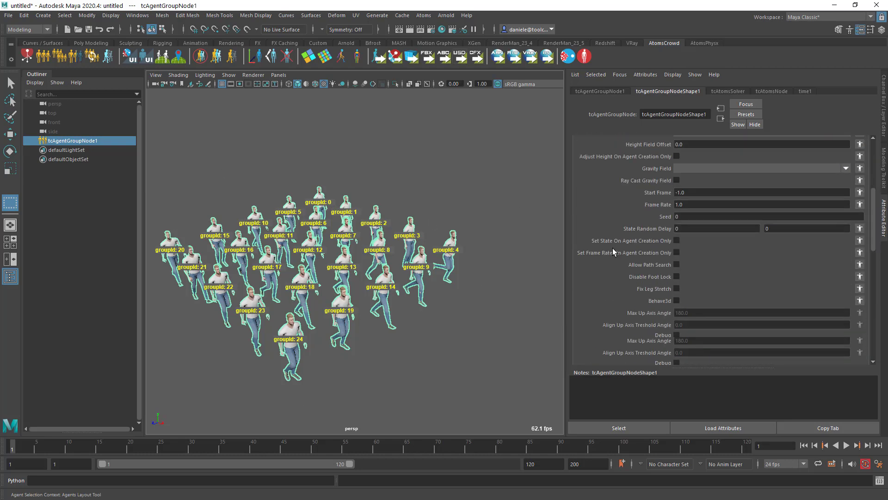
scroll(599, 249, up, 10)
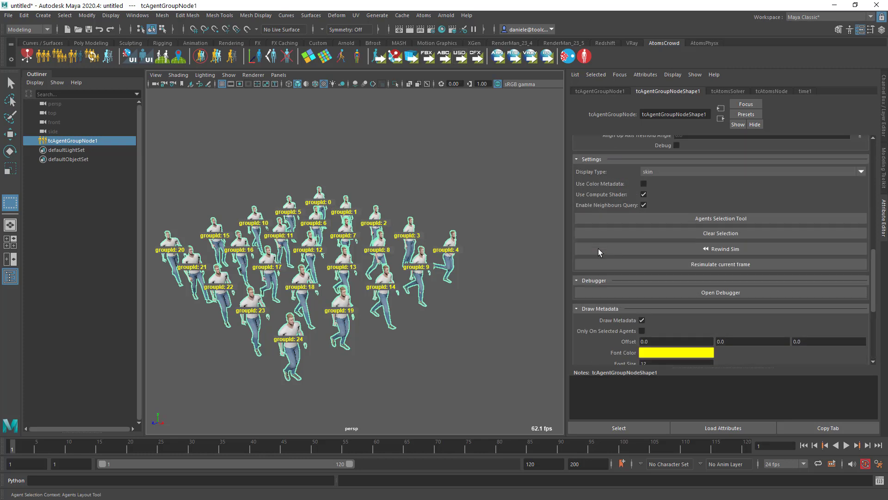
click(66, 151)
click(88, 142)
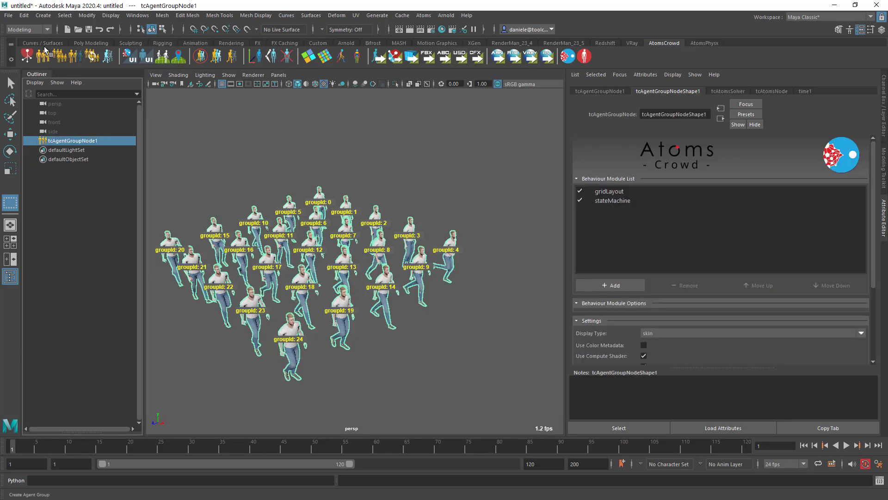
click(23, 15)
mouse_move(68, 128)
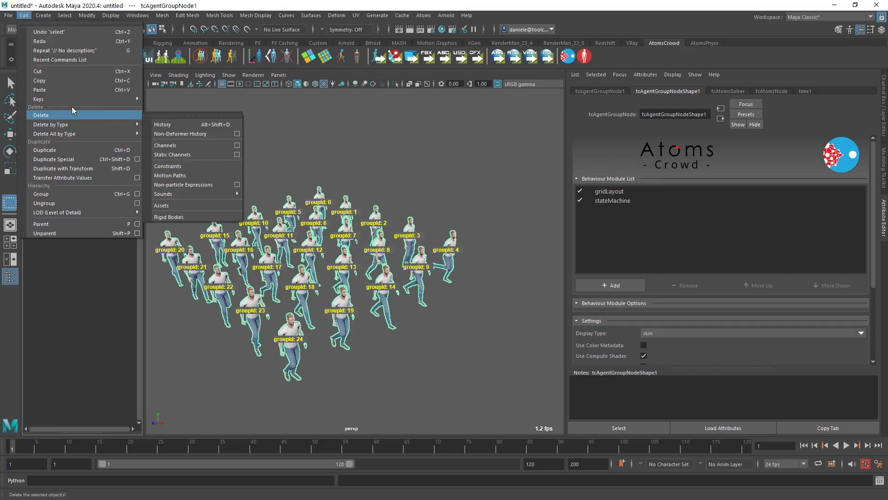
click(84, 152)
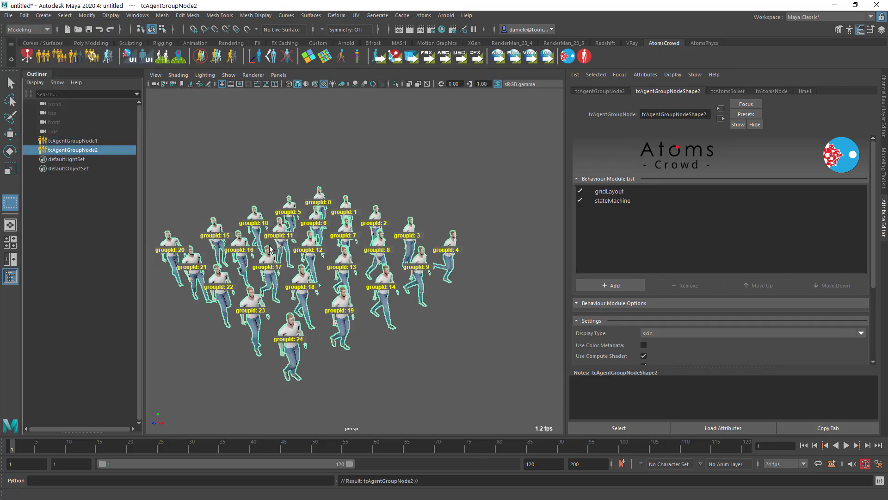
Move the duplicated agent group away from the original so the two crowds stand apart behind one another
scroll(208, 217, down, 2)
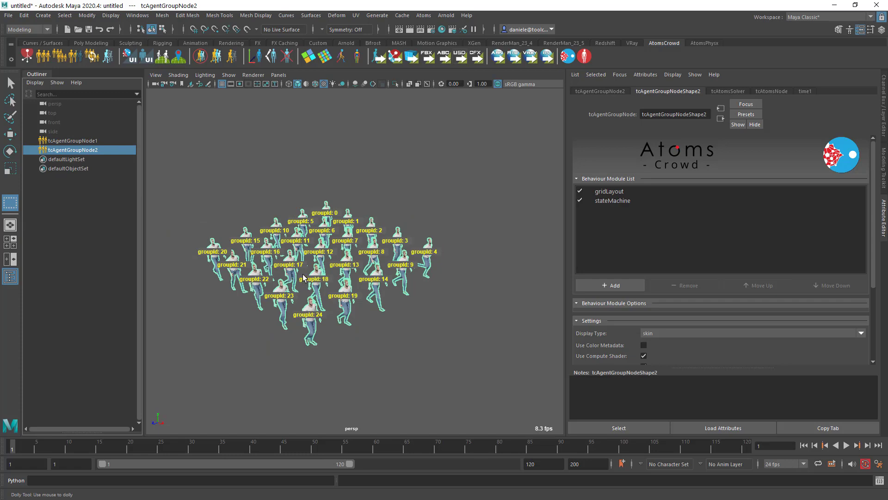
click(11, 84)
click(12, 135)
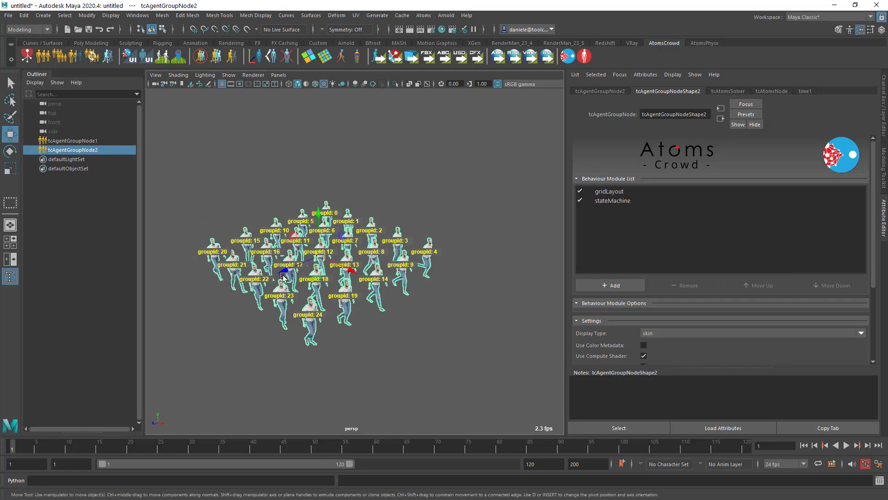
drag(299, 257, 433, 208)
alt+middle_drag(433, 208, 414, 211)
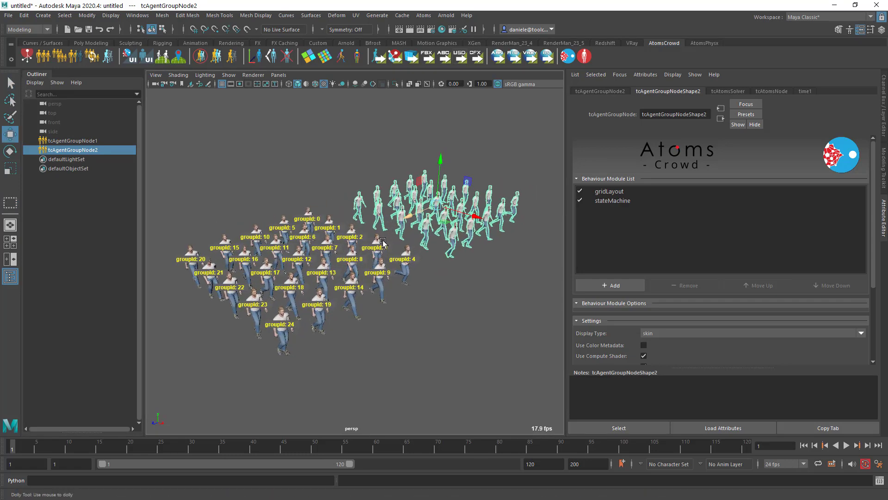
alt+right_drag(414, 211, 445, 253)
alt+middle_drag(445, 252, 440, 260)
mouse_move(486, 262)
alt+mouse_down()
mouse_move(476, 262)
mouse_move(495, 257)
alt+mouse_up()
Check the duplicated group's Draw Metadata settings and refresh the simulation at the first frame to draw its groupId labels
click(89, 142)
click(92, 150)
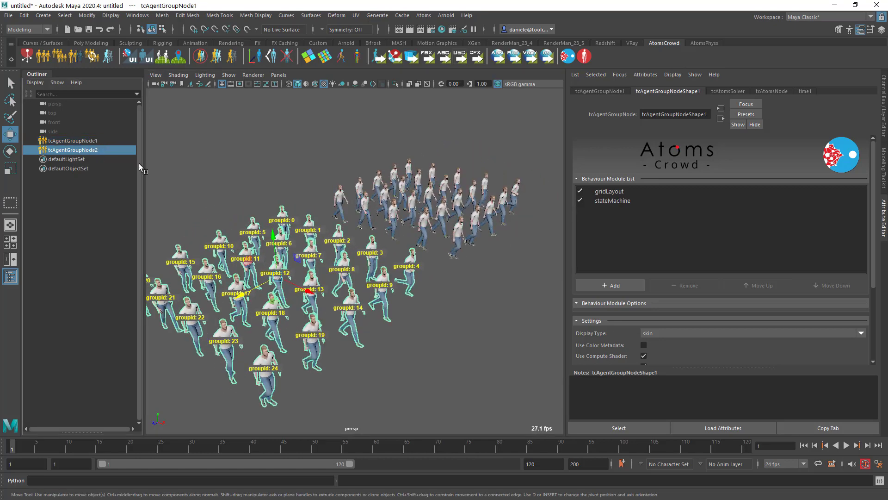
scroll(606, 292, down, 4)
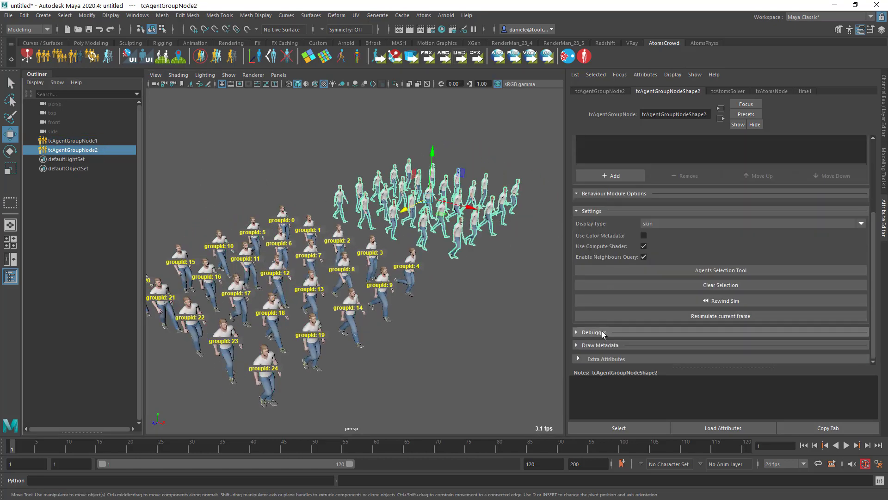
click(601, 346)
scroll(615, 284, down, 4)
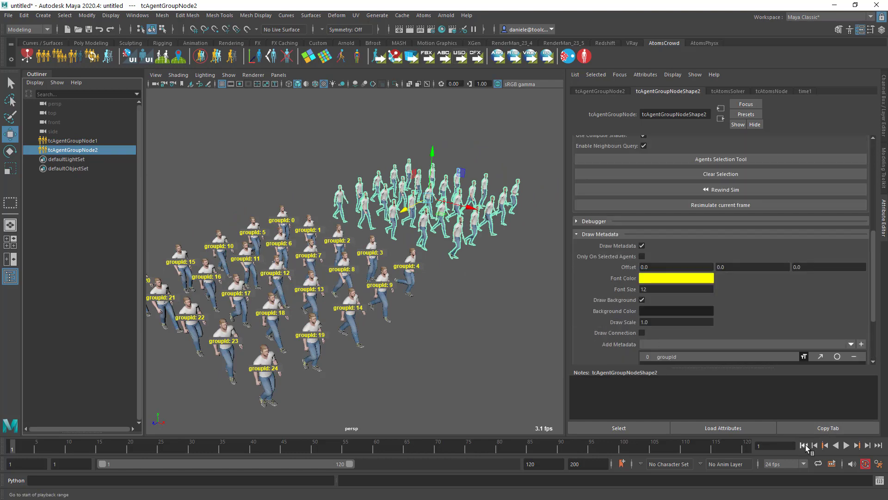
alt+drag(508, 264, 504, 260)
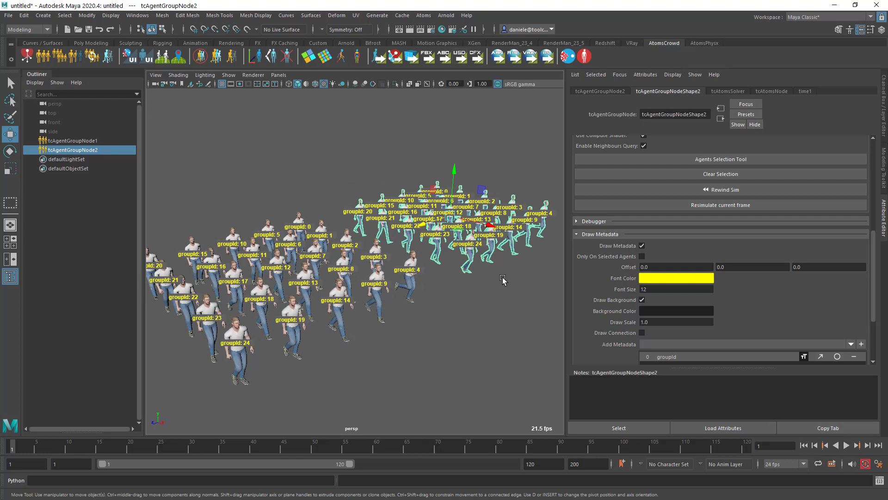
click(504, 279)
alt+drag(482, 287, 481, 296)
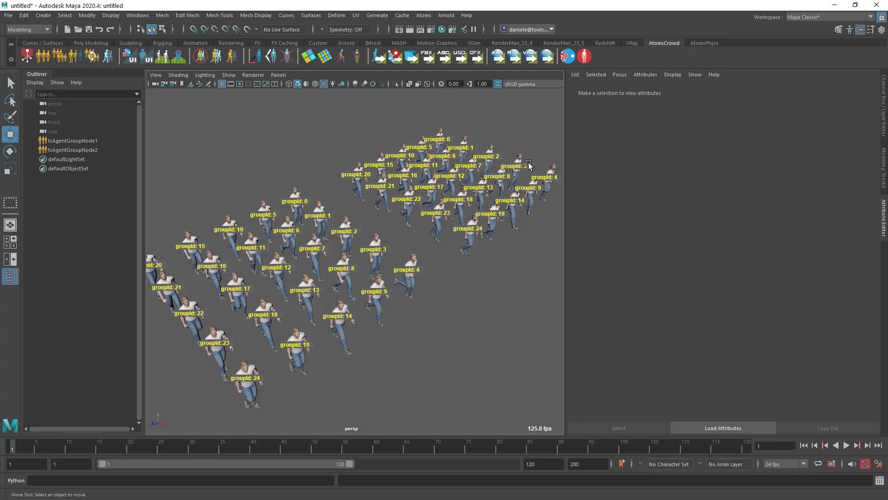
Add the id metadata to the drawn labels of the first agent group, tcAgentGroupNode1
click(69, 141)
scroll(795, 273, down, 3)
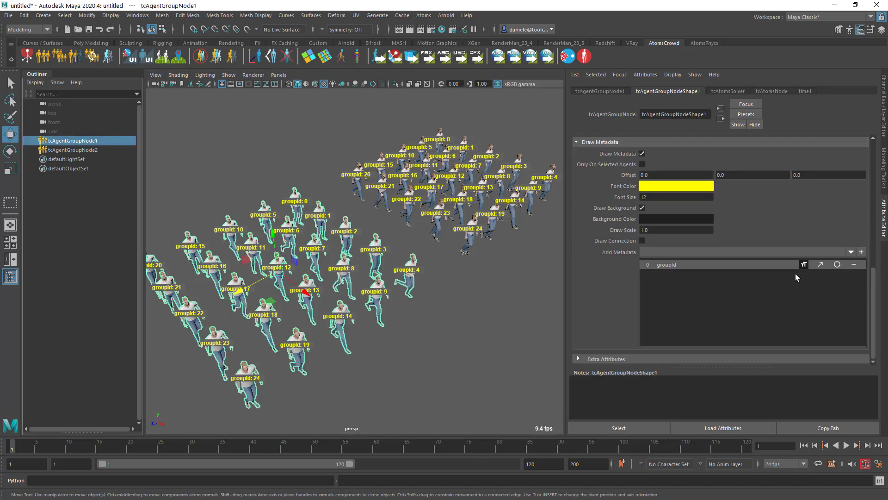
click(850, 252)
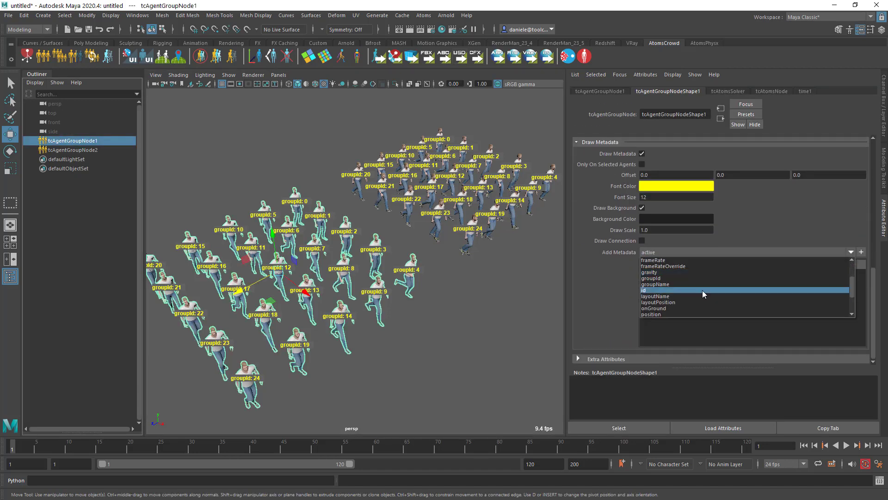
click(702, 290)
click(861, 251)
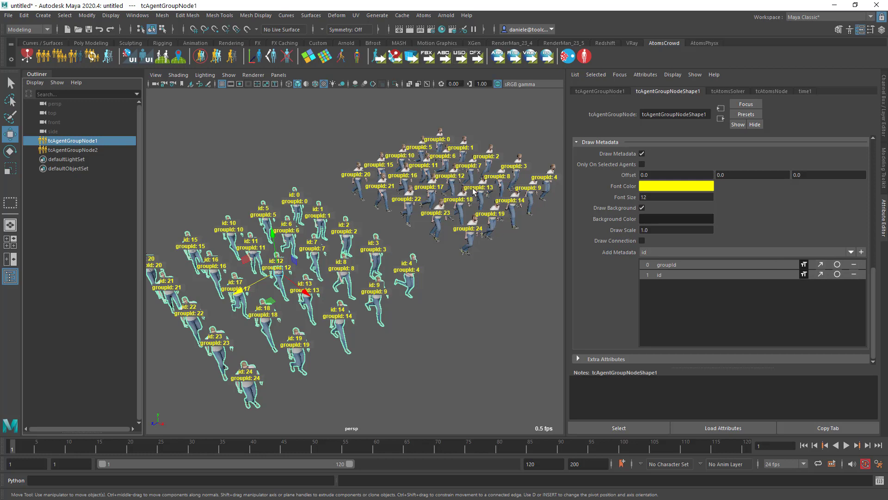
Add the id metadata to the drawn labels of the duplicated agent group, tcAgentGroupNode2, and compare the labels of both groups
click(528, 249)
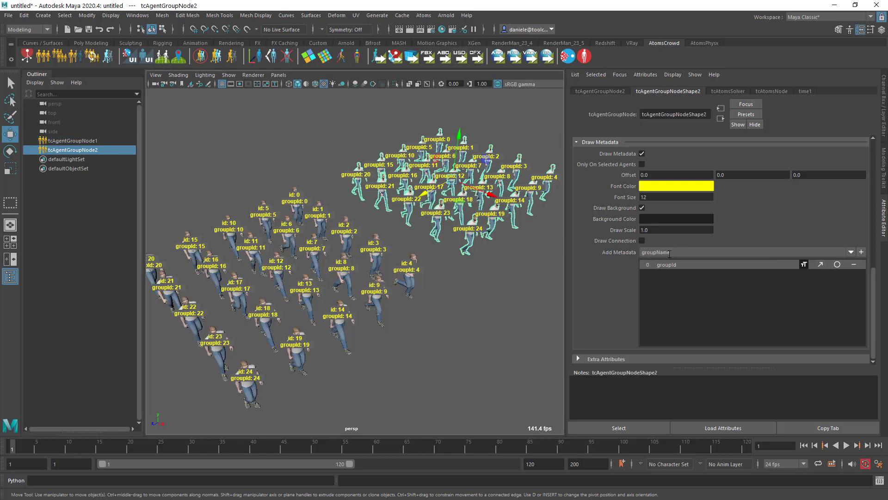
double_click(670, 253)
text(id)
click(862, 252)
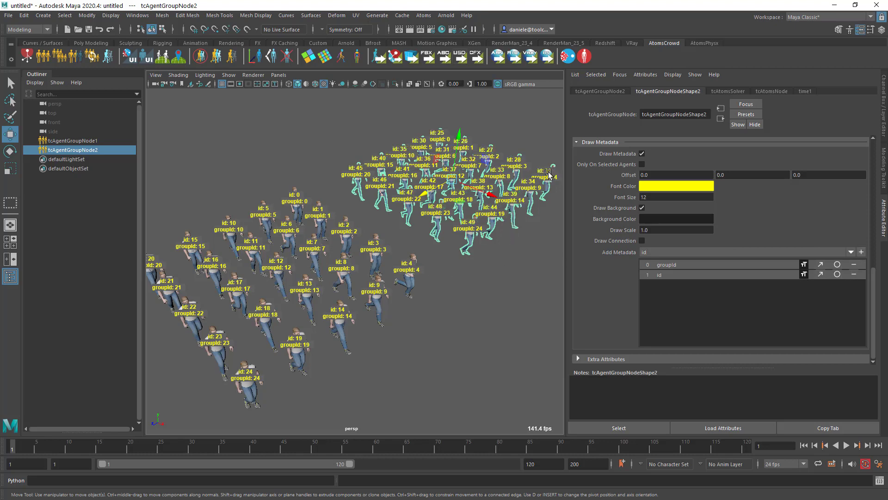
mouse_move(468, 249)
alt+mouse_down()
mouse_move(463, 254)
mouse_move(494, 243)
mouse_move(478, 247)
alt+mouse_up()
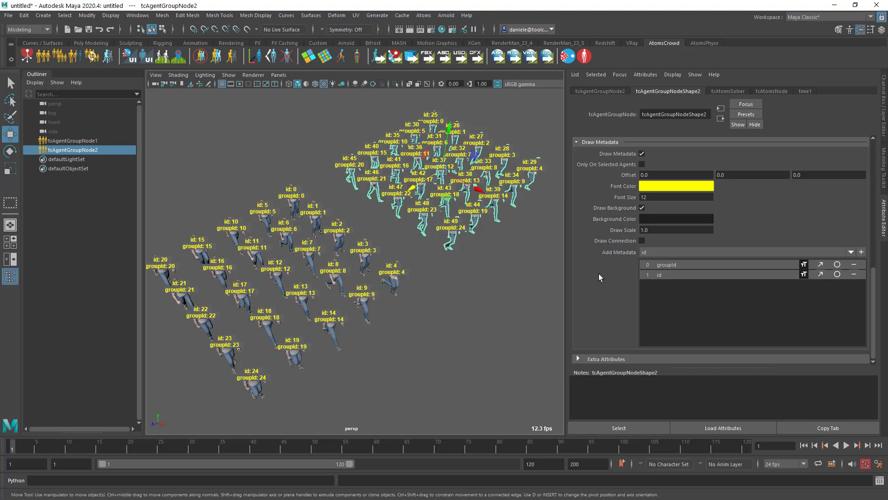
Open the per-agent state overrides of the duplicated group's stateMachine module and select the entry for agent 4
scroll(597, 277, up, 2)
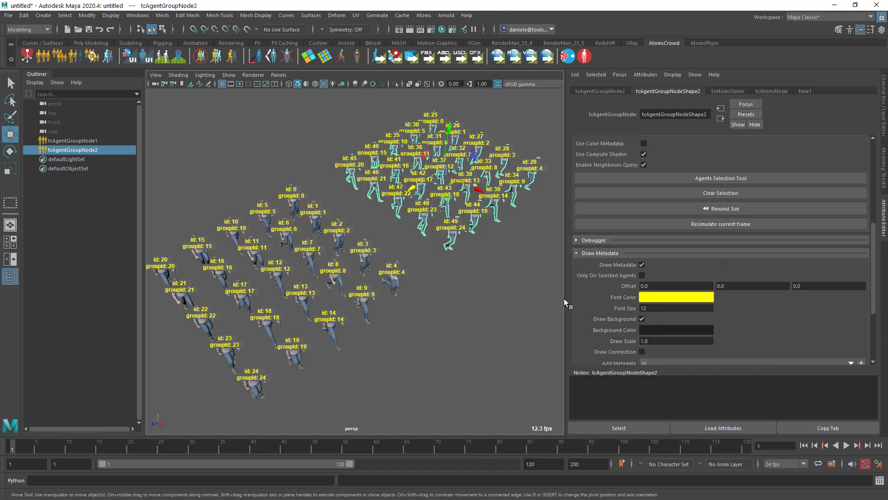
scroll(597, 296, up, 5)
click(613, 191)
scroll(621, 259, down, 2)
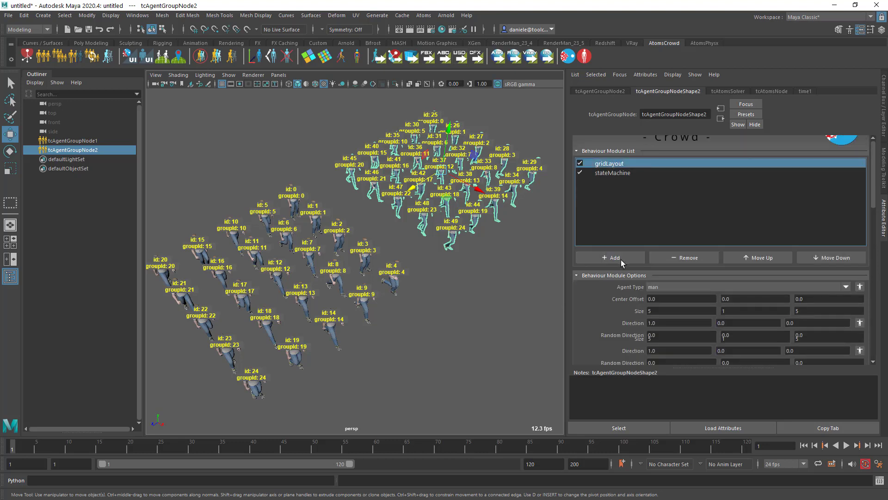
click(685, 146)
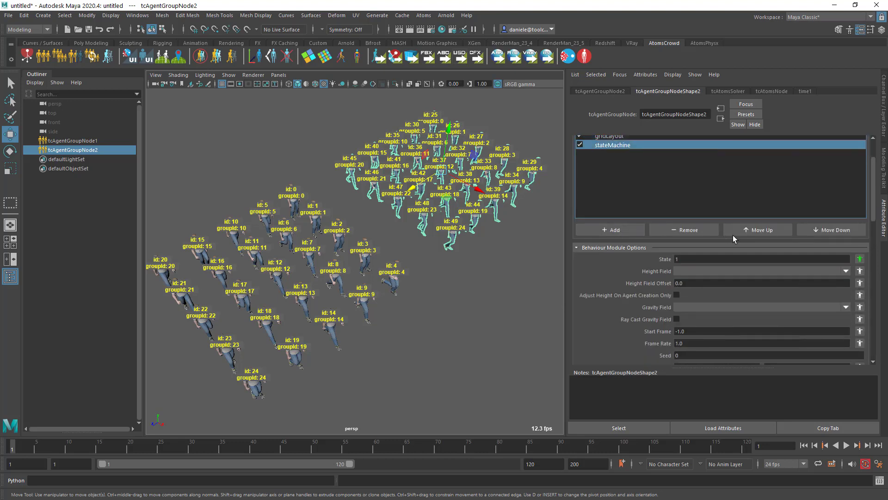
click(860, 259)
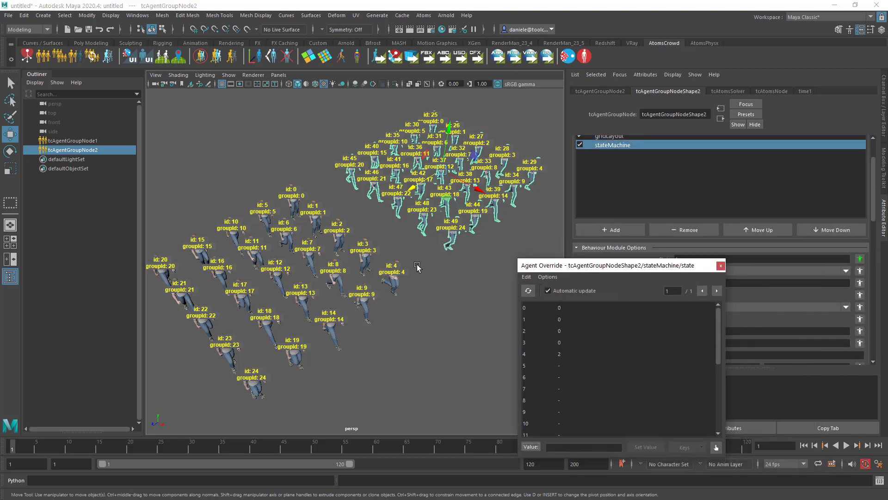
click(529, 354)
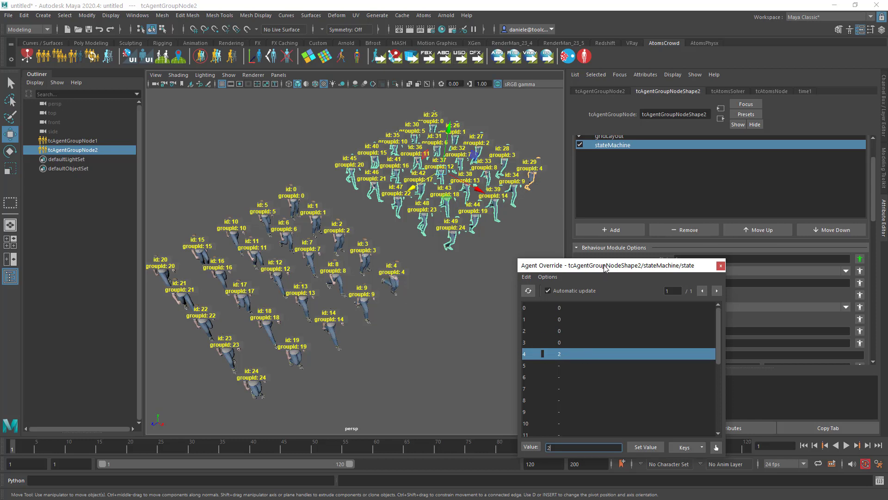
Examine the per-agent state override entries of the duplicated group's stateMachine module, close the overrides and review the group's attributes
drag(604, 265, 578, 233)
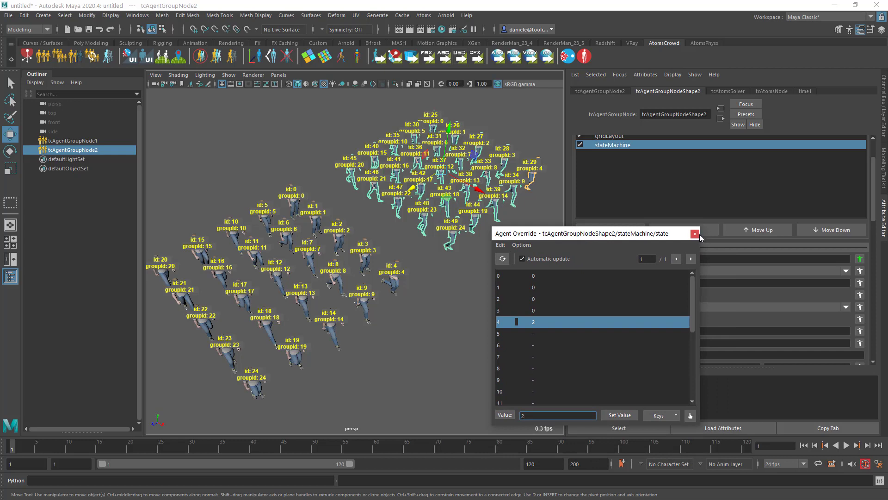
click(569, 302)
click(560, 312)
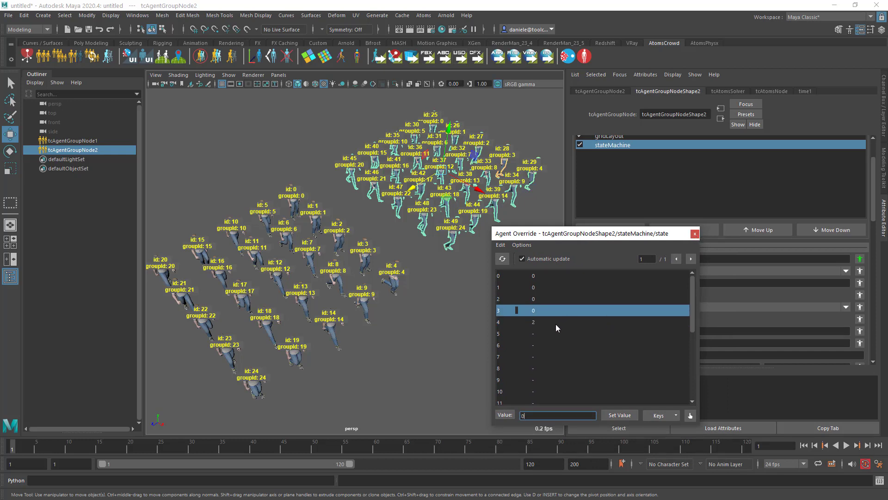
click(556, 324)
click(539, 345)
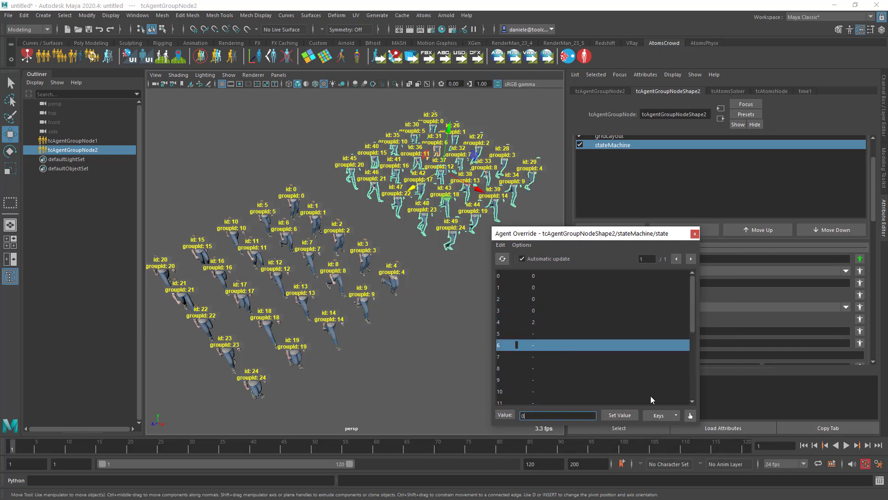
click(670, 311)
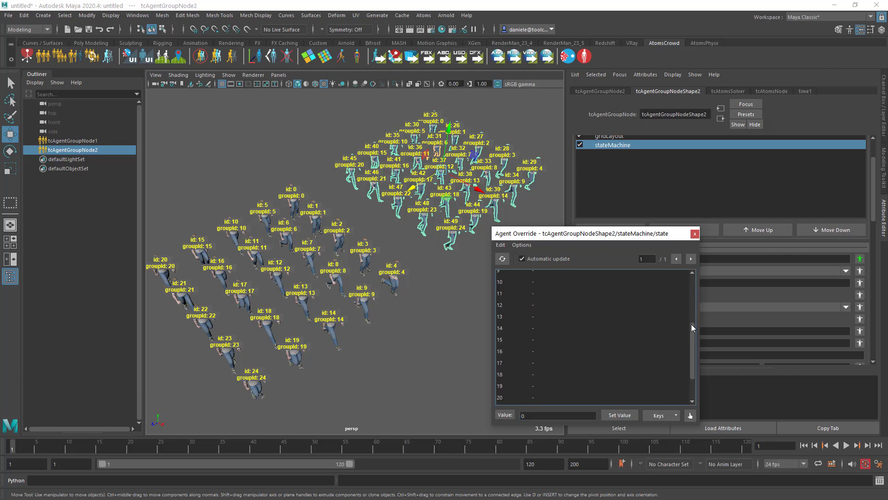
click(601, 345)
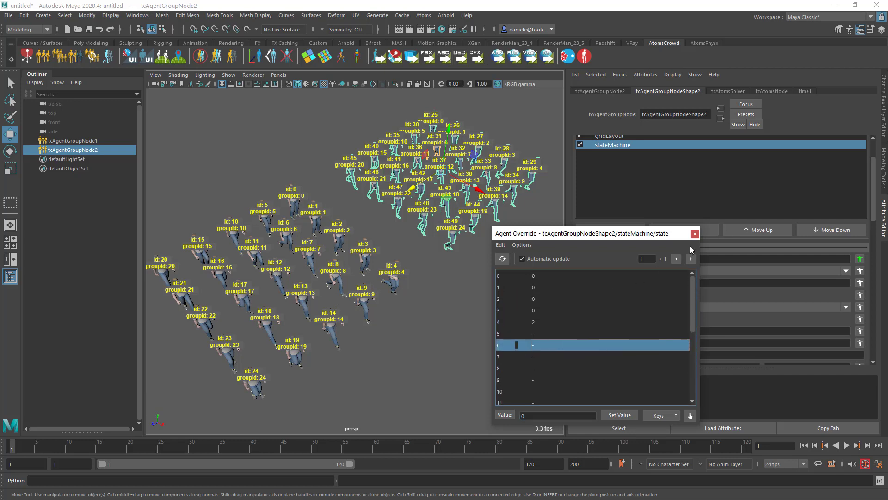
click(694, 234)
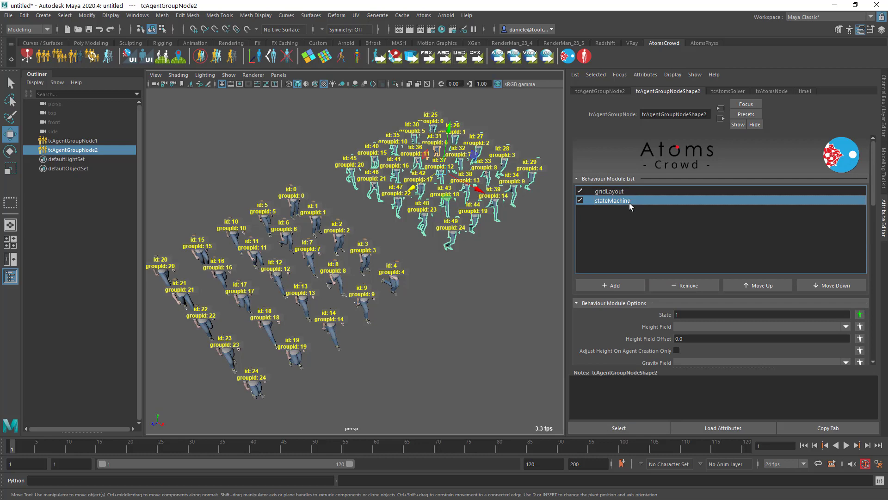
scroll(621, 310, down, 10)
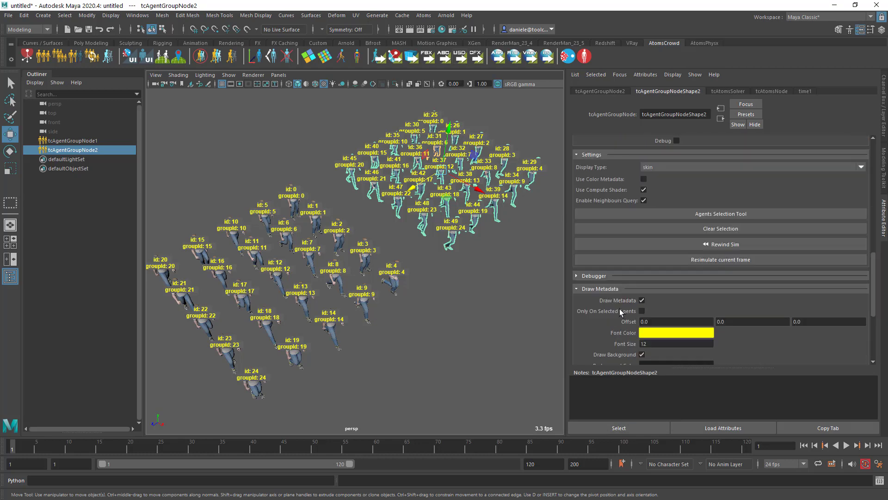
scroll(615, 329, up, 10)
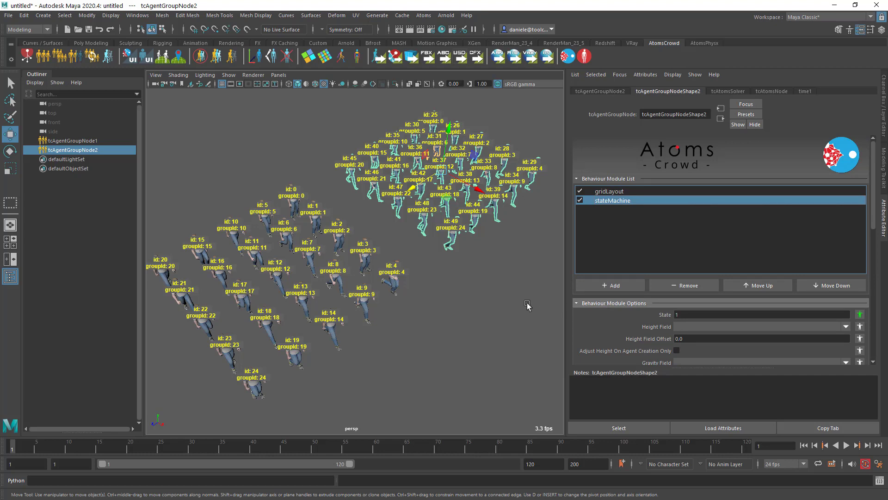
Create a third agent group and add the pointsLayout and stateMachine behaviour modules to it
alt+drag(452, 251, 416, 254)
click(423, 15)
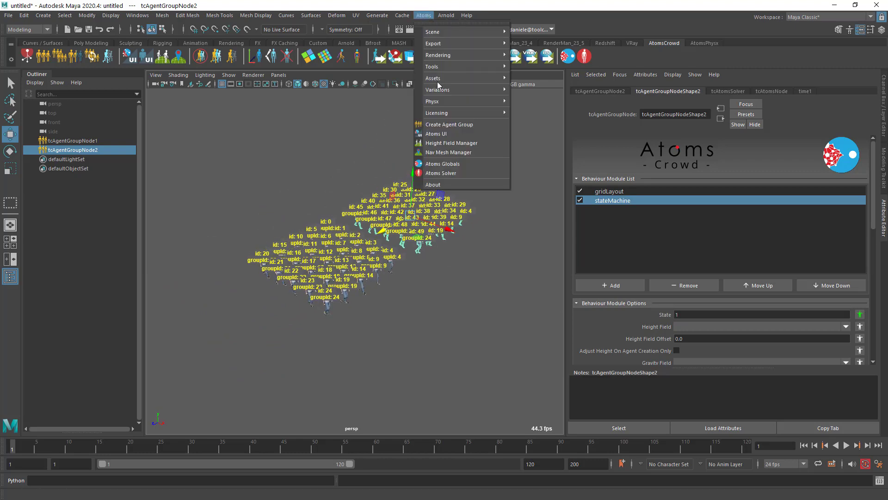
click(454, 125)
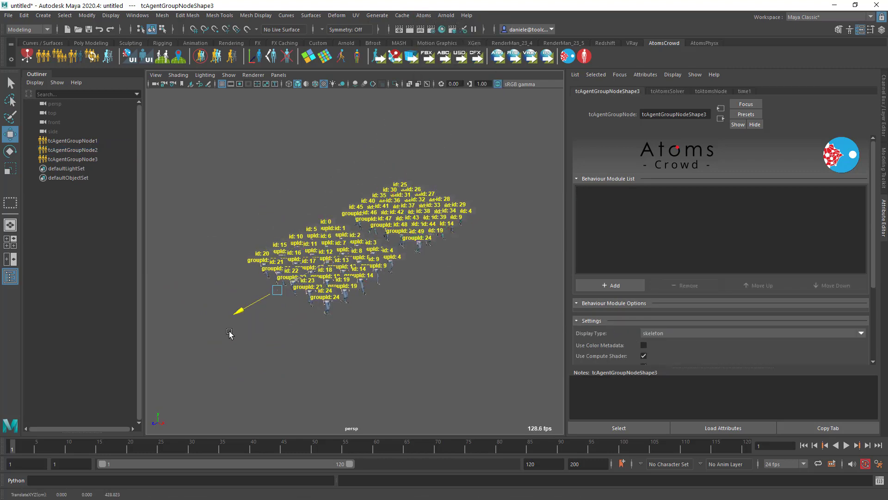
click(624, 286)
text(pointsLayout)
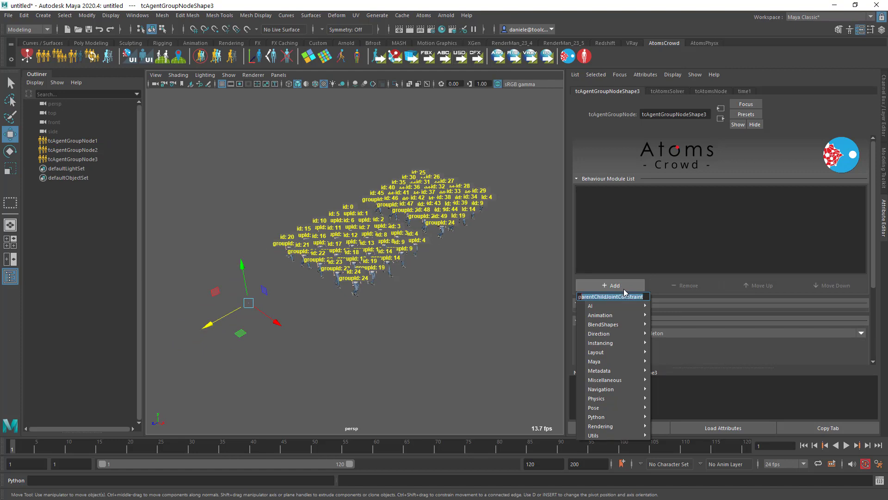
key(Return)
click(623, 287)
text(stateMachine)
key(Return)
Start adding agents to the third group with the Agents Layout Tool and place four single man agents beside the existing groups
click(622, 192)
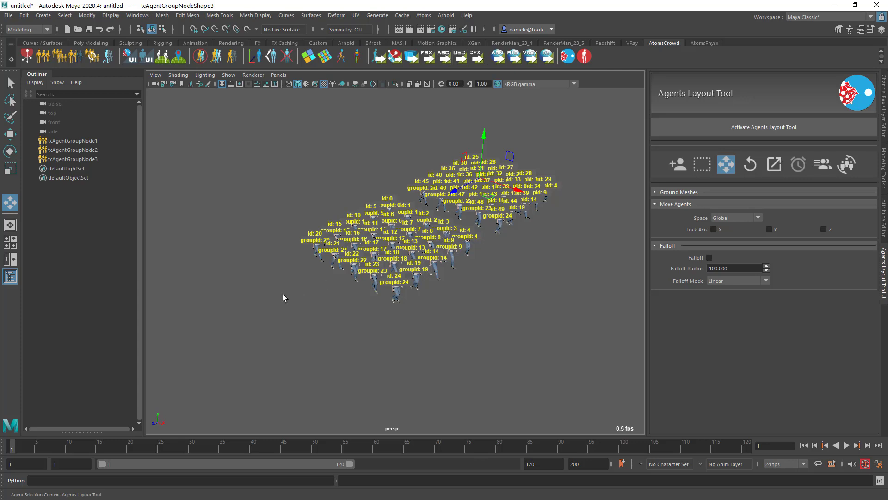
click(679, 164)
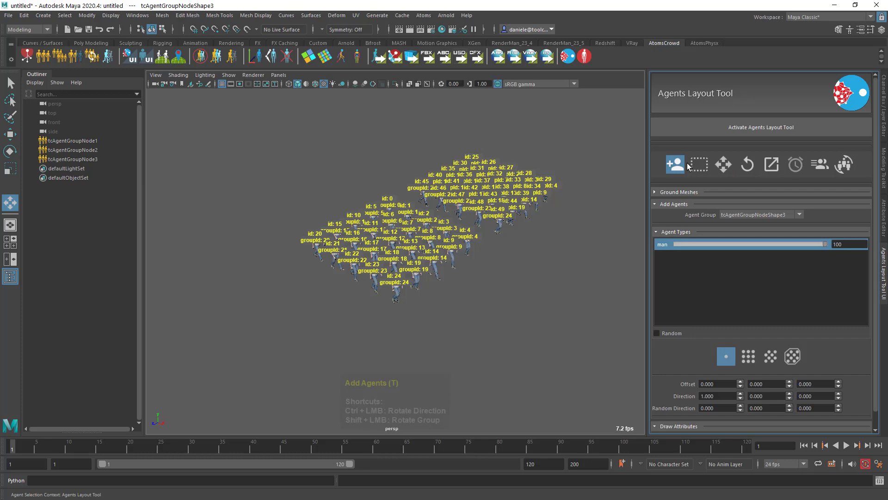
click(74, 159)
scroll(309, 313, down, 3)
alt+drag(308, 313, 320, 273)
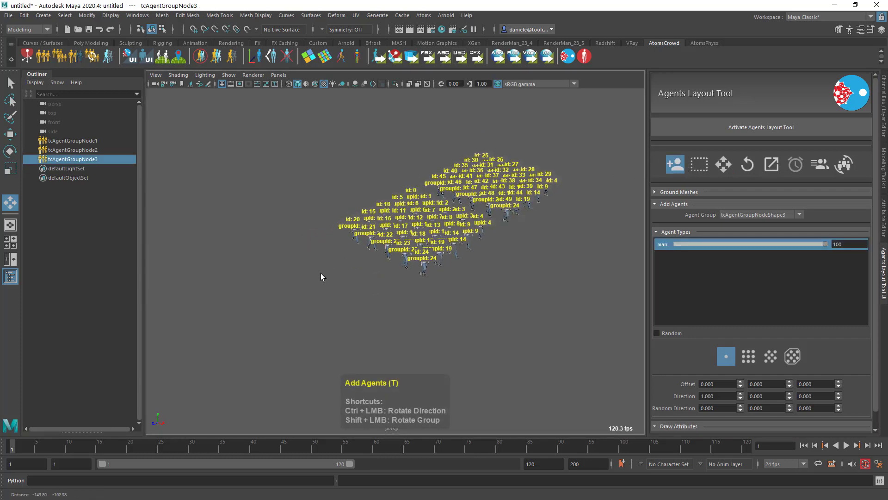
alt+middle_drag(320, 273, 324, 268)
click(265, 315)
click(223, 292)
click(240, 262)
click(289, 271)
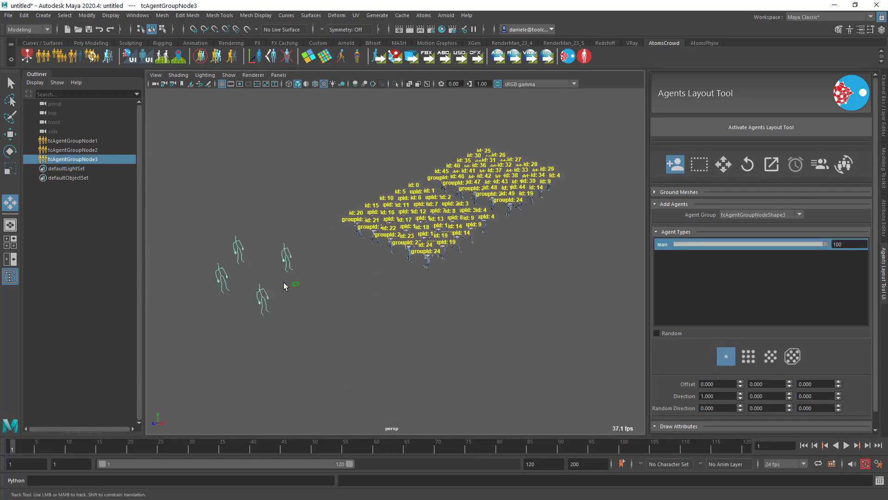
Set the third agent group's Display Type to skin
click(884, 226)
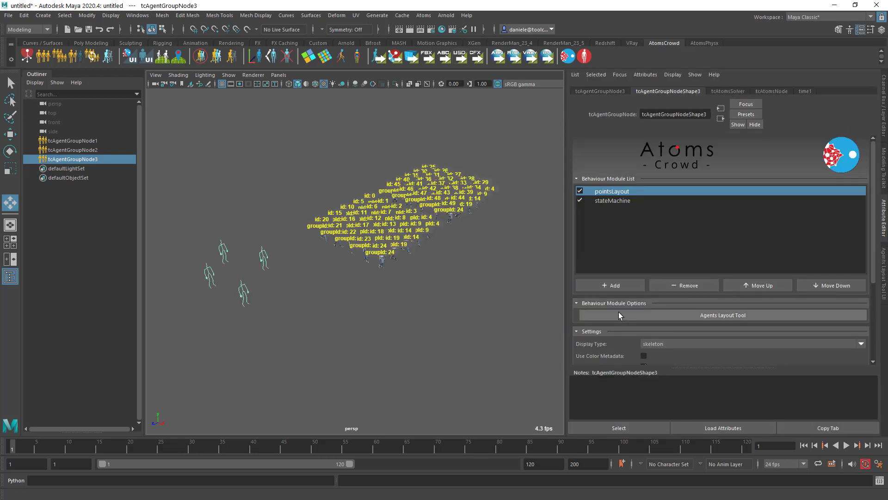
scroll(618, 311, down, 3)
click(660, 223)
click(665, 244)
scroll(610, 246, up, 5)
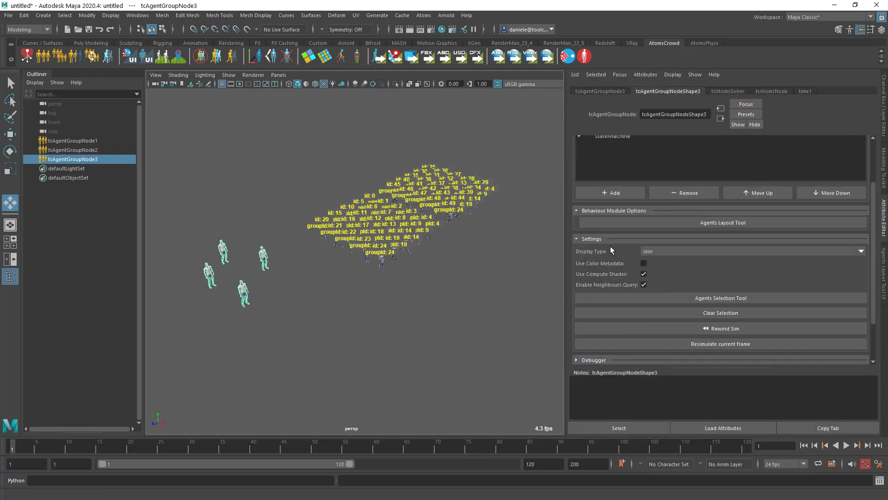
Place two more single agents, and add two 3 by 3 grids of agents facing different directions to the third group
click(883, 266)
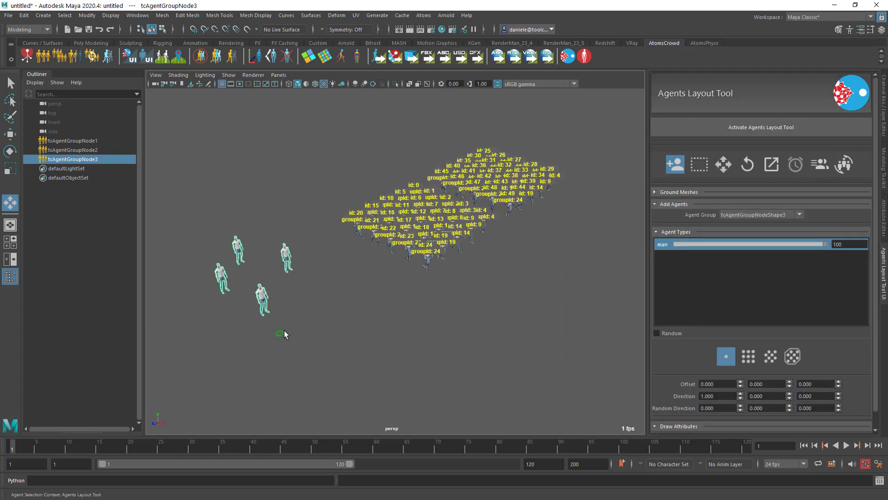
click(249, 347)
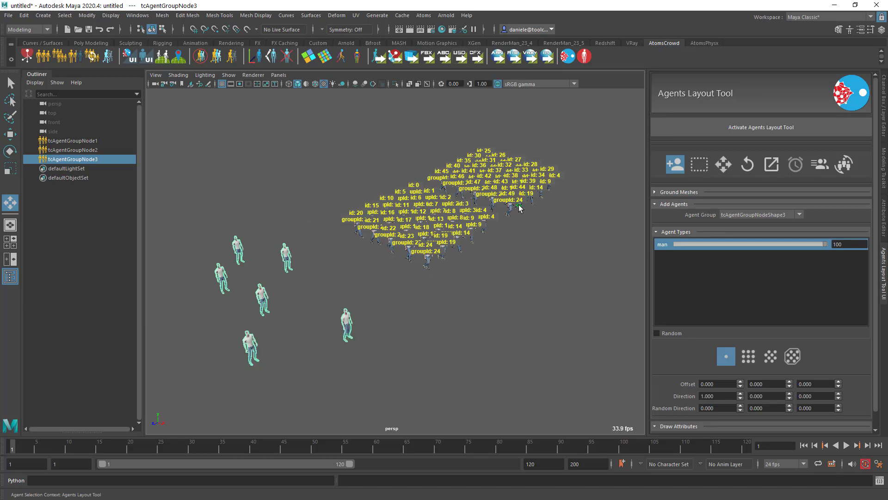
click(745, 357)
scroll(365, 342, down, 4)
alt+middle_drag(376, 341, 395, 294)
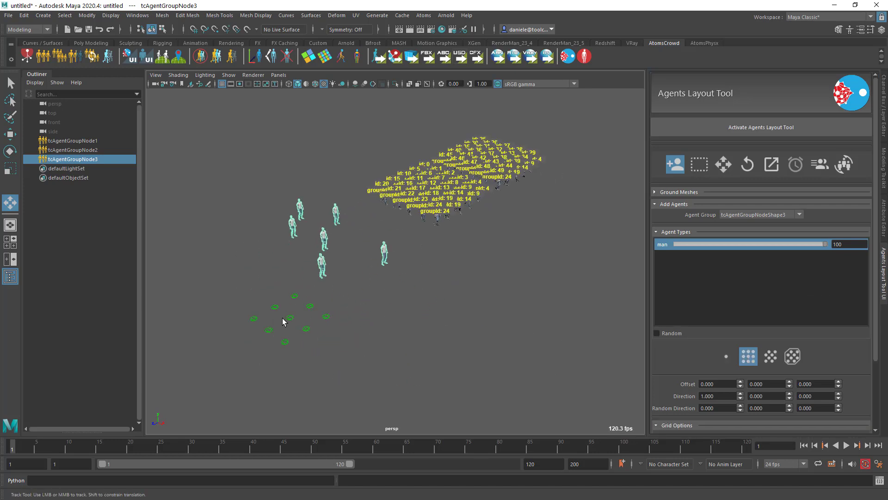
ctrl+drag(226, 314, 256, 303)
click(240, 306)
ctrl+drag(242, 223, 184, 227)
click(237, 234)
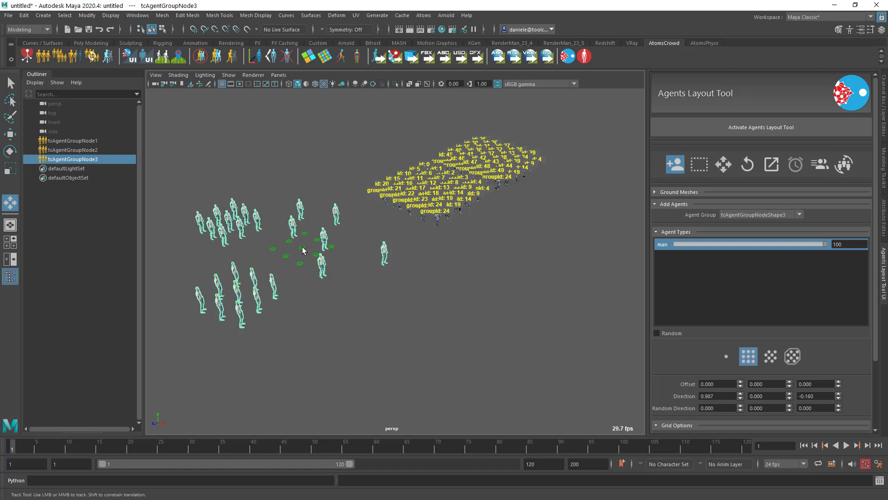
Preview the Poisson placement pattern, return to the grid pattern and examine its size, space and rotation options
click(770, 356)
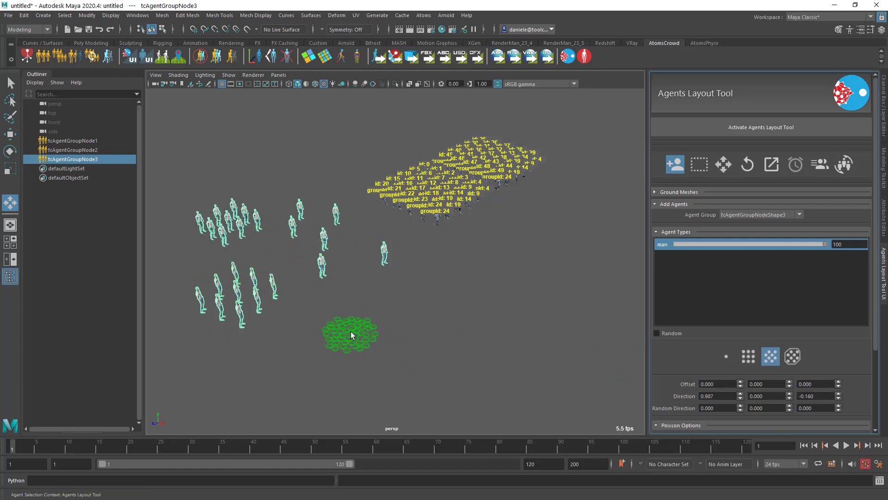
click(748, 356)
scroll(678, 343, down, 3)
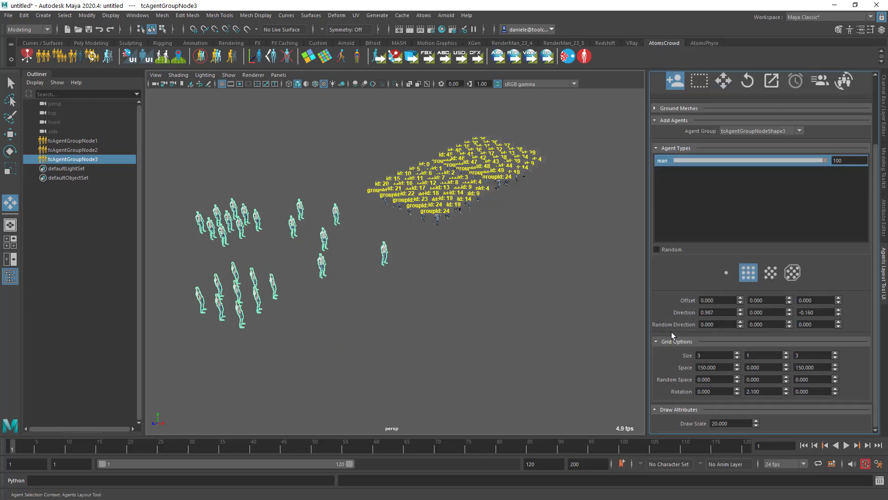
scroll(670, 371, up, 3)
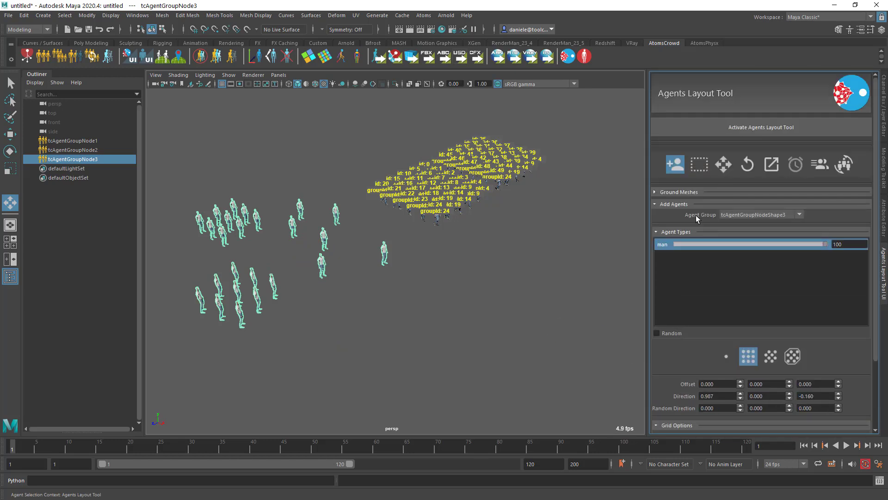
Select the five agents between the grids and the single agents and move them toward the viewer
click(700, 166)
drag(348, 317, 256, 229)
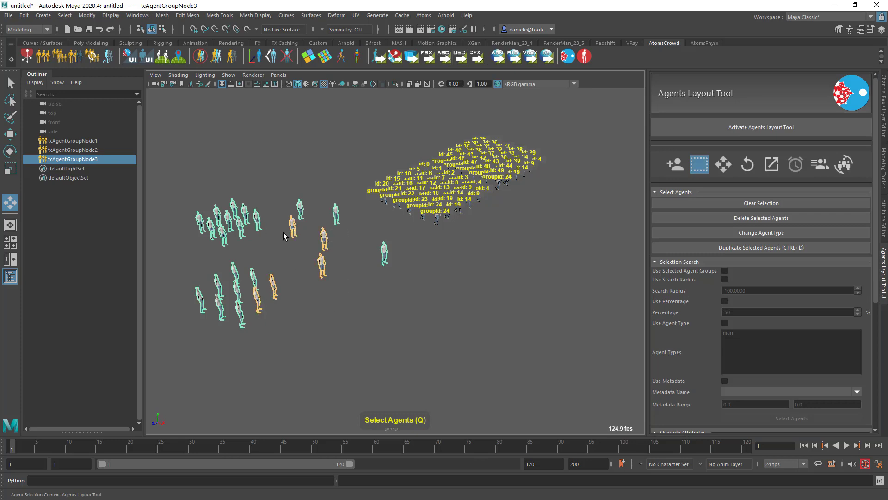
click(723, 165)
drag(345, 277, 394, 303)
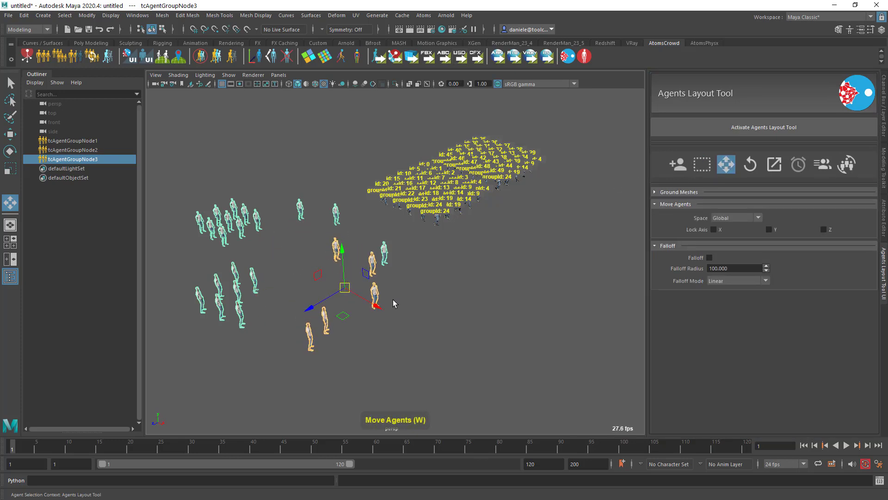
Rotate the five selected agents around the vertical axis in Global space with the Position + Direction mode
key(e)
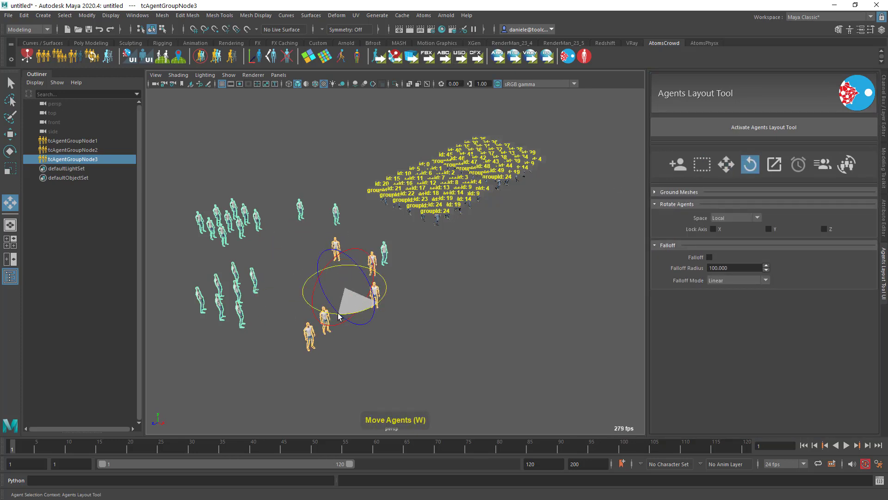
click(735, 219)
click(728, 231)
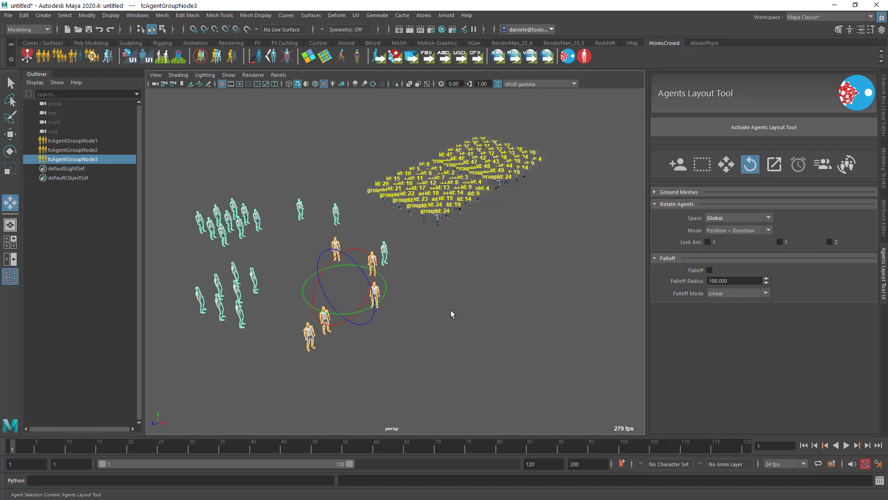
drag(386, 289, 572, 278)
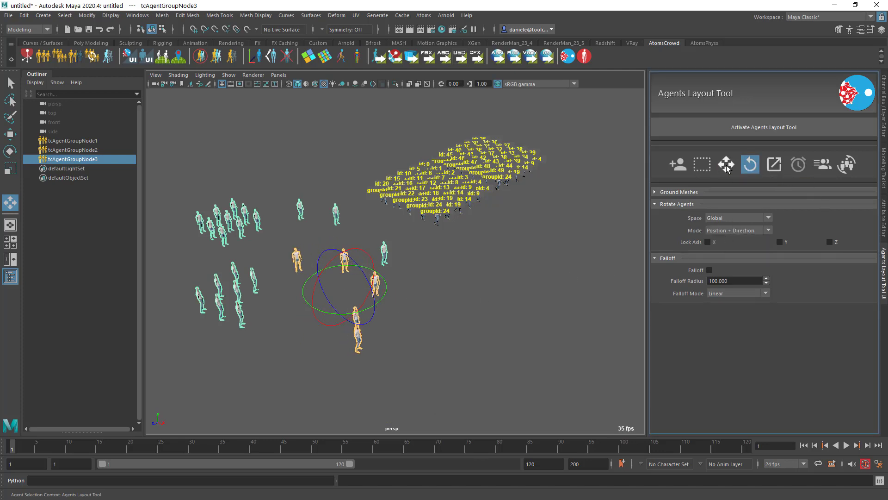
Scale the spacing of the five selected agents along the blue Z axis in Global space with the Position mode
key(w)
click(774, 164)
click(735, 218)
click(732, 230)
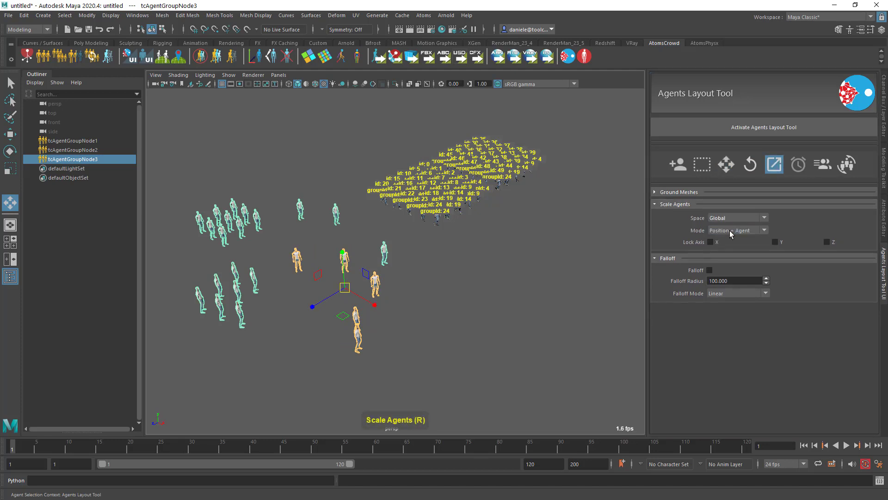
click(729, 230)
click(731, 244)
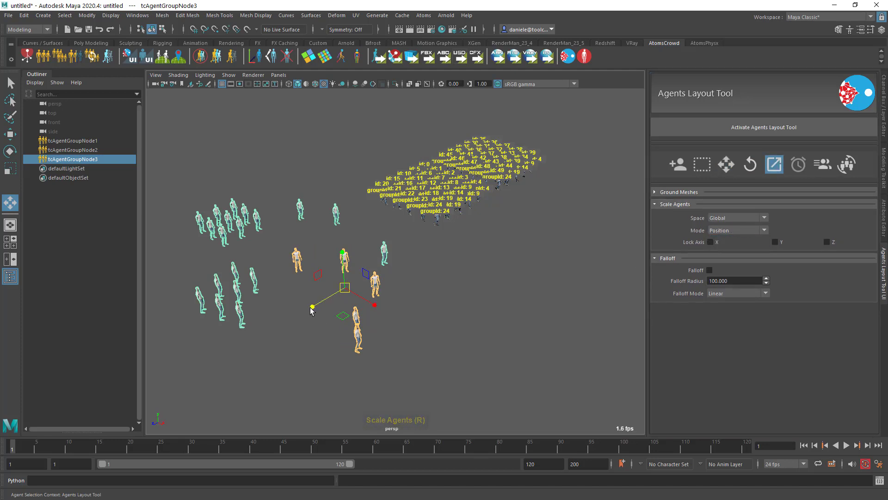
drag(311, 306, 294, 315)
Set the agent scaling space to Local, reactivate Add Agents and return to the third group's behaviour module list
click(733, 216)
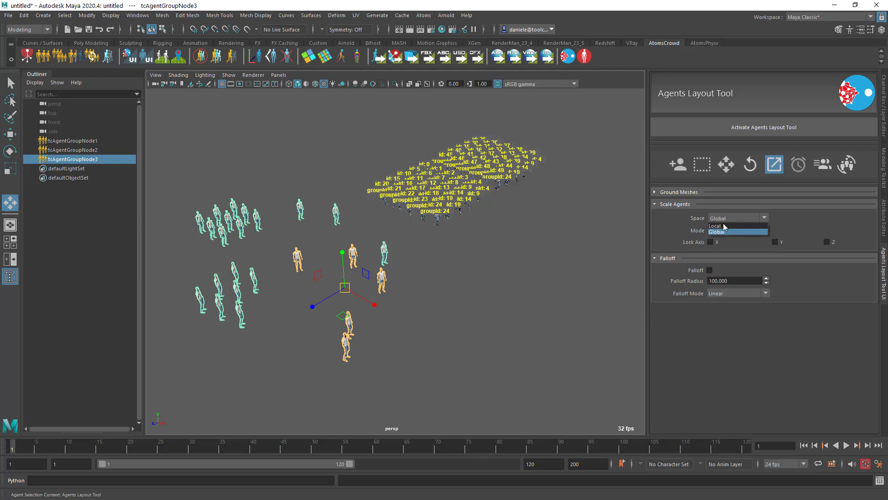
click(726, 228)
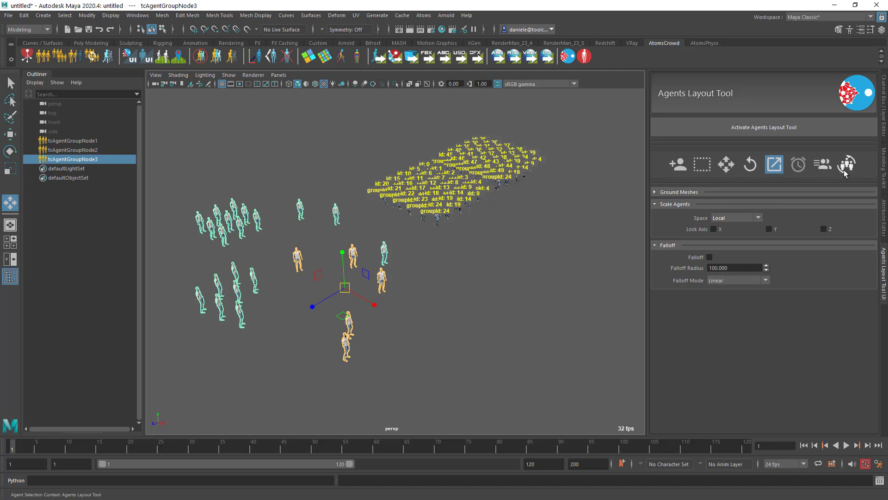
click(678, 164)
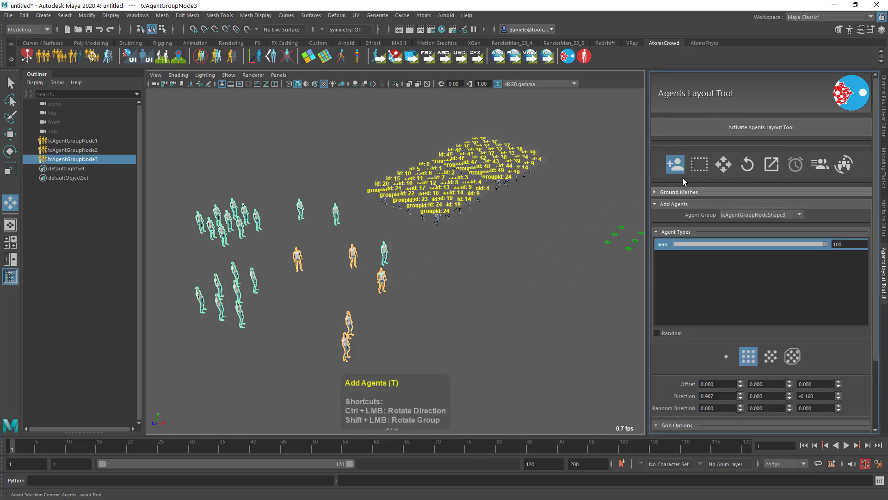
click(883, 223)
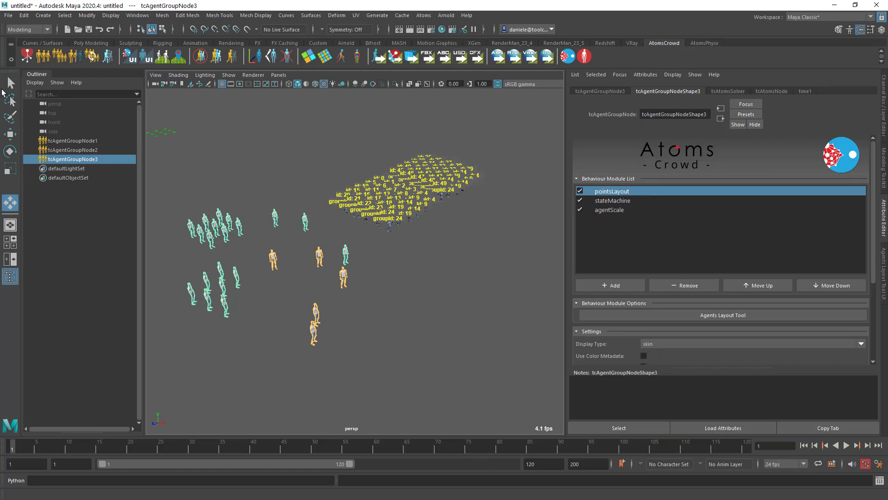
Override the stateMachine state of agents 3, 4 and 5 in the third group with value 2
key(q)
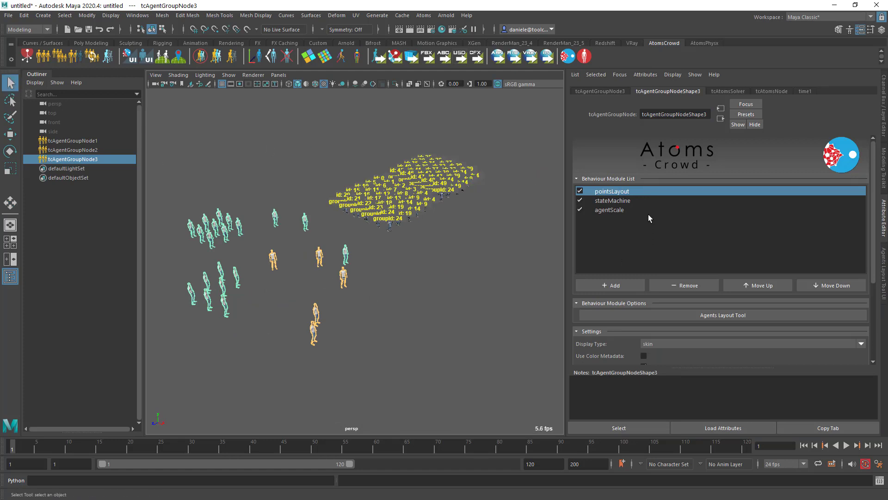
click(616, 202)
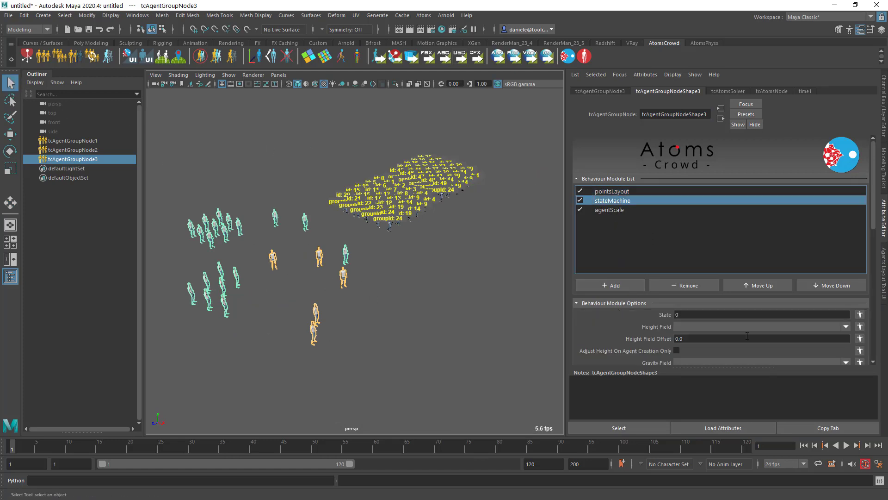
click(860, 315)
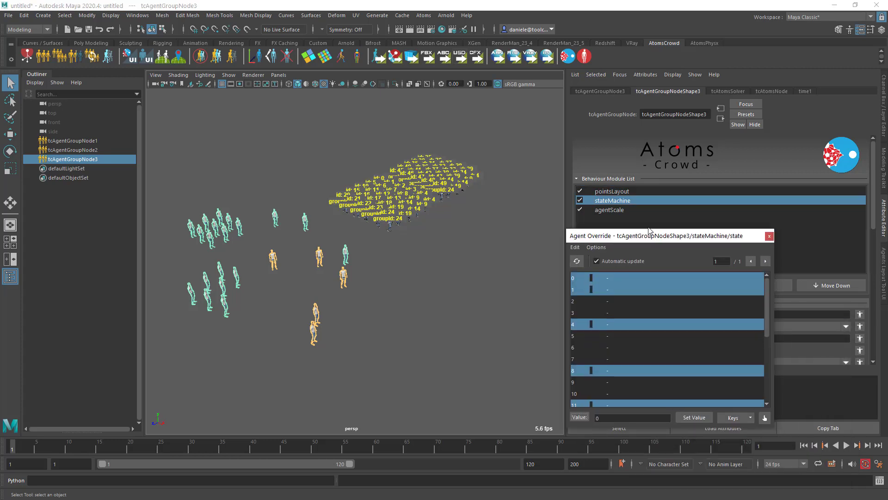
click(539, 263)
shift+click(532, 285)
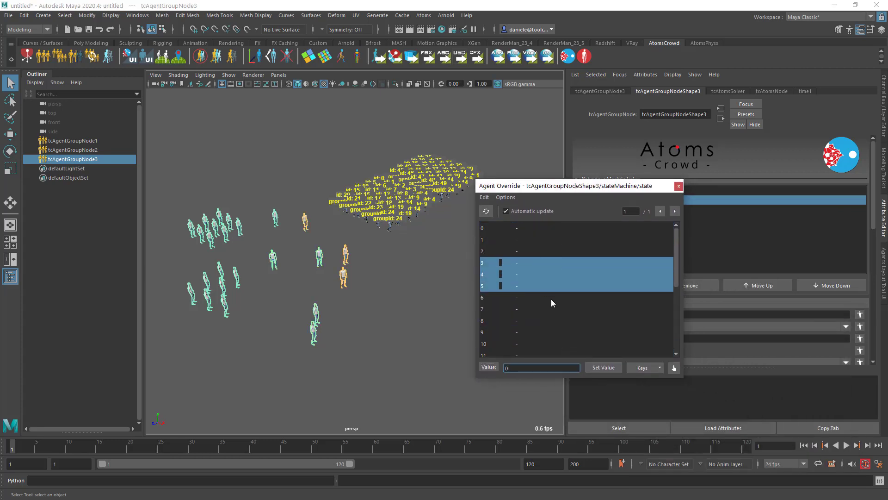
key(Return)
click(602, 369)
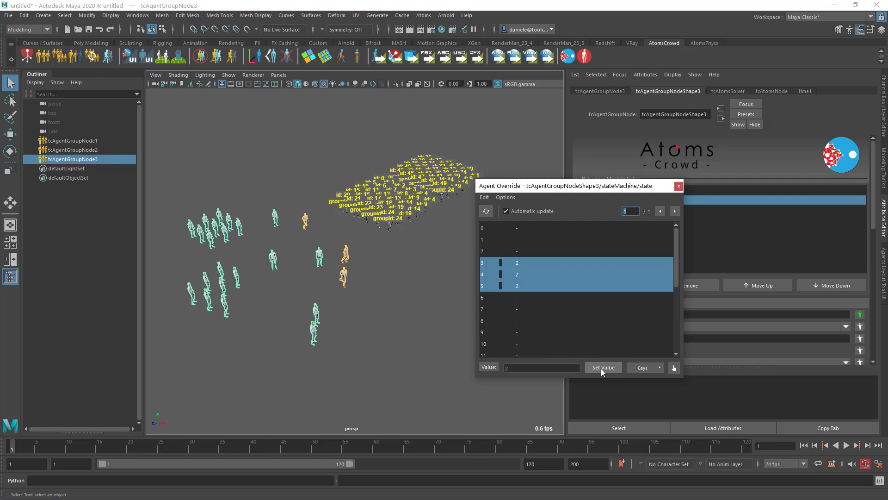
click(677, 186)
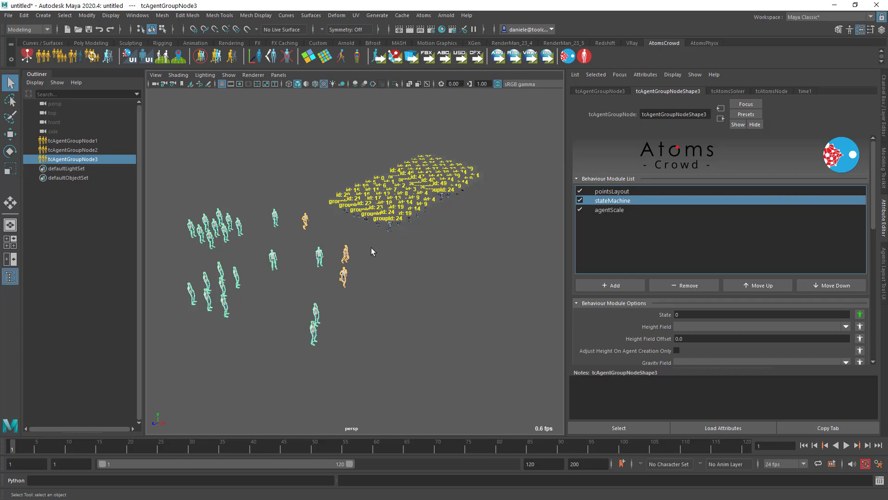
Turn off metadata drawing for the second agent group, tcAgentGroupNode2
alt+middle_drag(456, 192, 411, 257)
alt+right_drag(410, 257, 470, 212)
alt+middle_drag(471, 212, 466, 243)
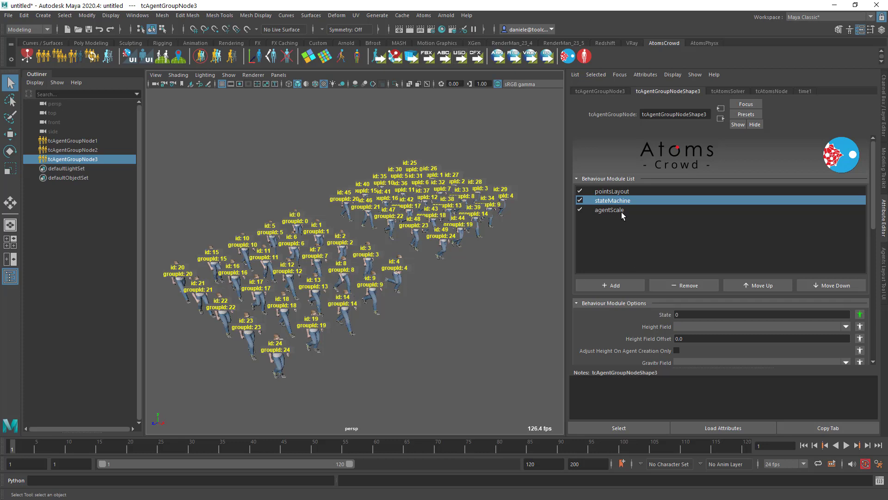
click(95, 150)
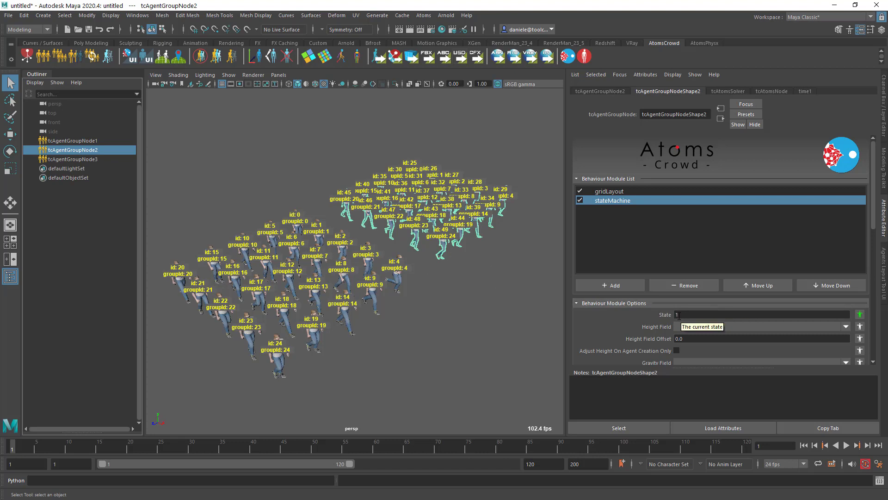
scroll(648, 316, down, 5)
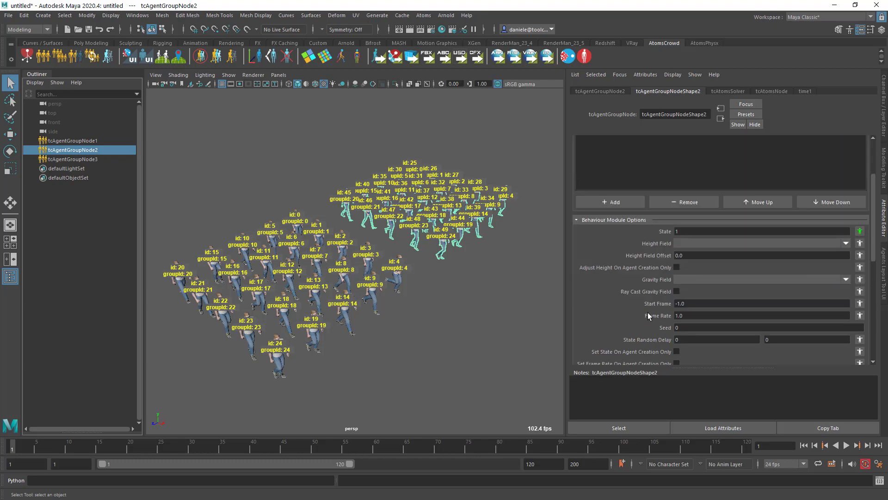
scroll(649, 301, up, 5)
scroll(649, 300, down, 5)
scroll(649, 299, up, 4)
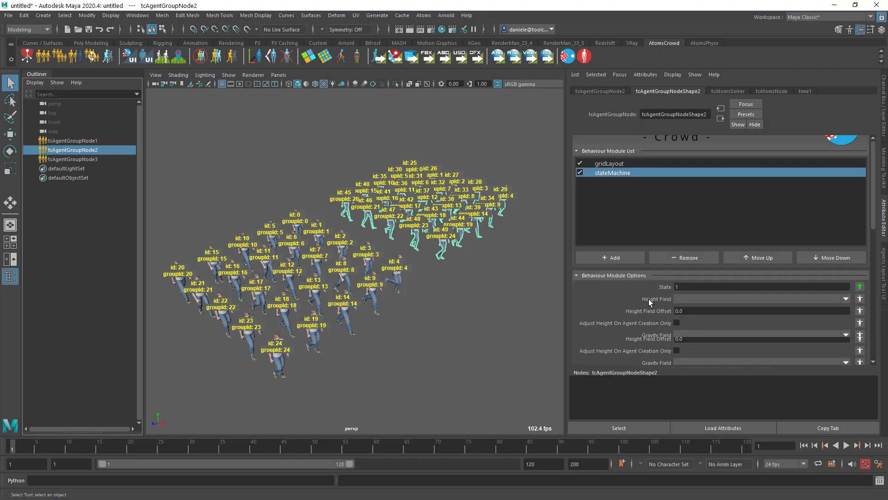
scroll(648, 299, down, 5)
scroll(628, 307, down, 3)
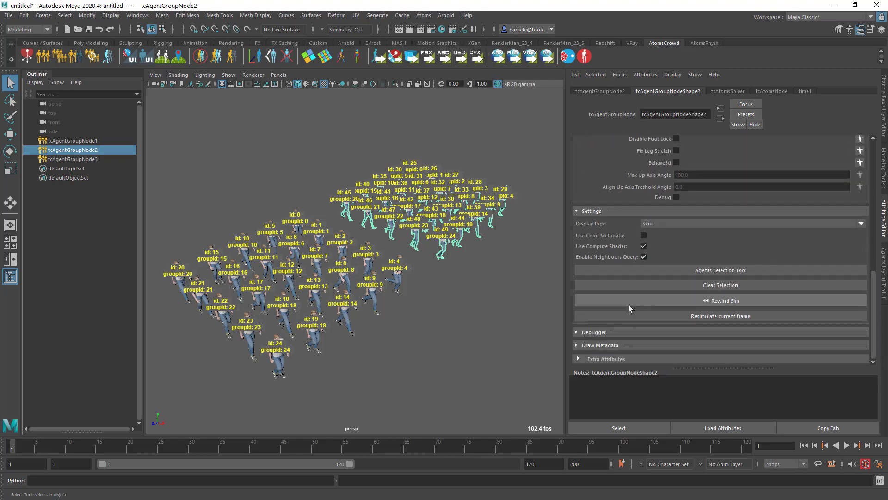
click(628, 344)
scroll(627, 342, down, 3)
click(641, 273)
scroll(621, 287, down, 3)
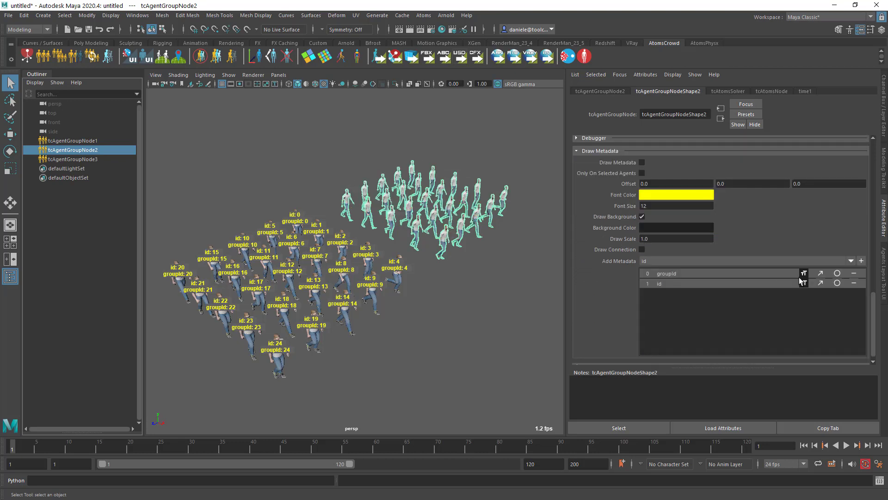
Replace the second group's groupId and id metadata entries with state and turn metadata drawing on
click(854, 283)
click(854, 273)
click(851, 261)
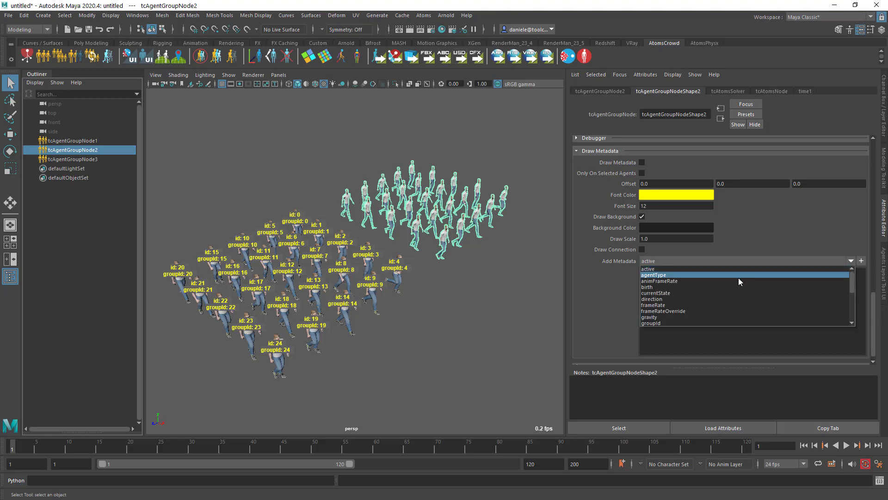
scroll(694, 309, down, 5)
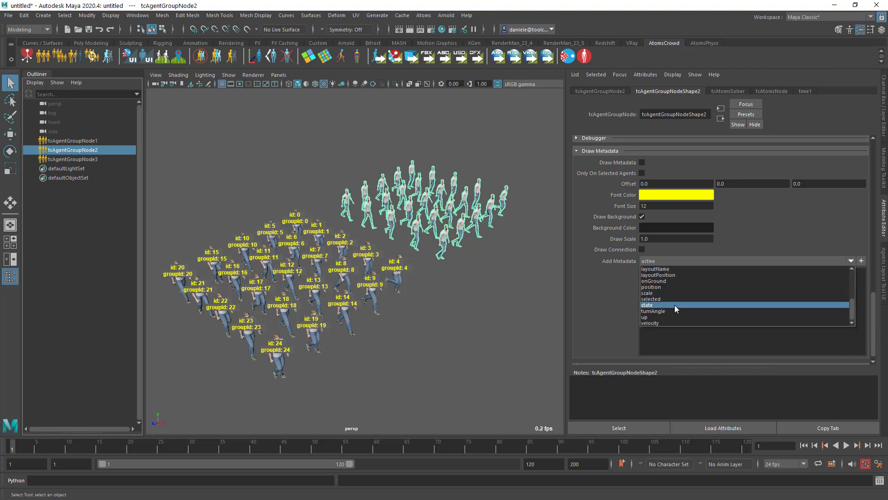
click(675, 305)
click(862, 261)
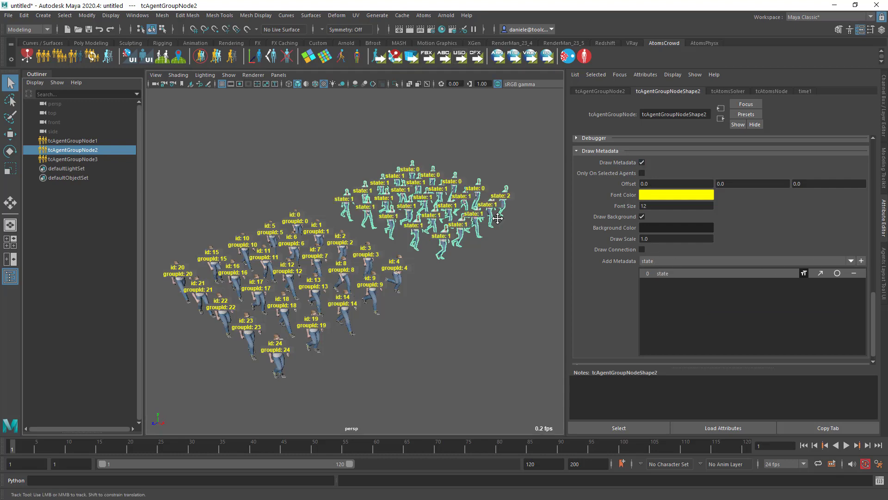
Add an addMetadata module to the second group's behaviour modules and select it to show its options
scroll(519, 240, up, 10)
scroll(592, 231, up, 10)
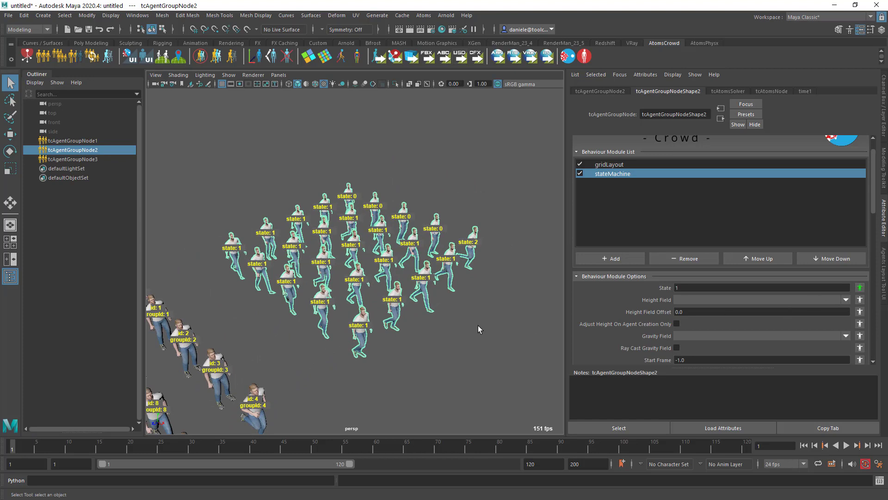
scroll(478, 327, down, 2)
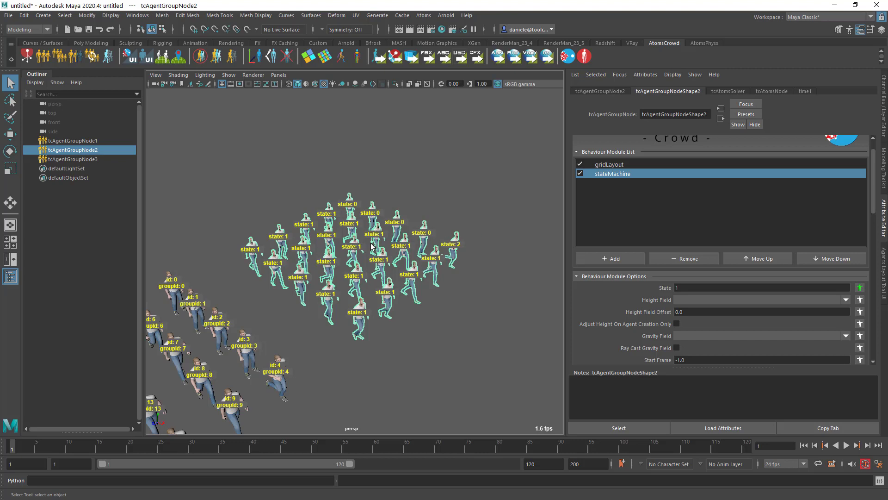
alt+drag(386, 311, 420, 275)
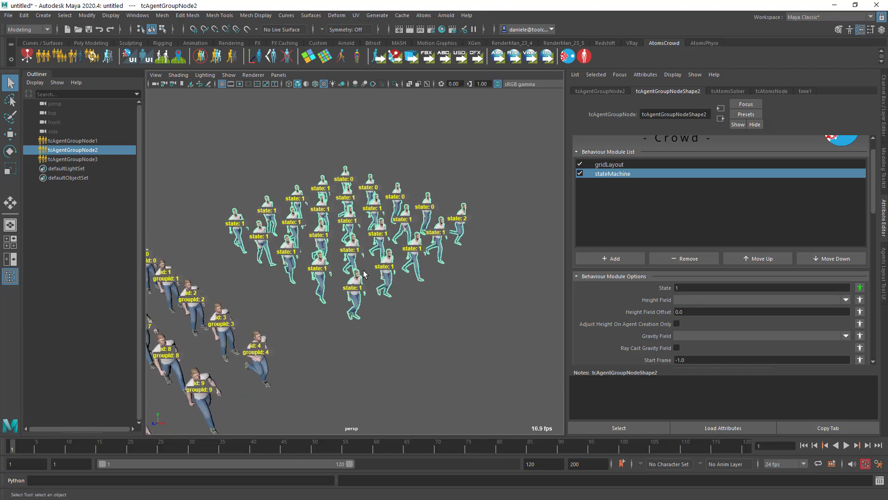
alt+drag(478, 273, 458, 317)
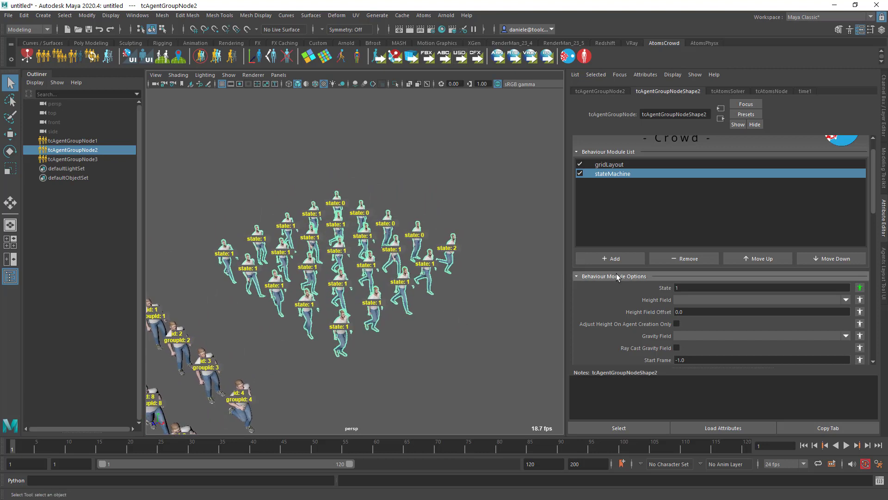
click(616, 259)
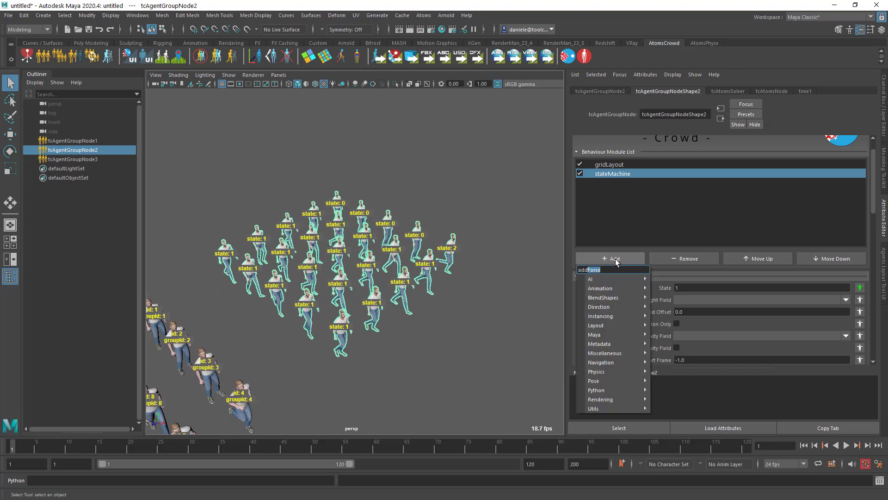
key(Return)
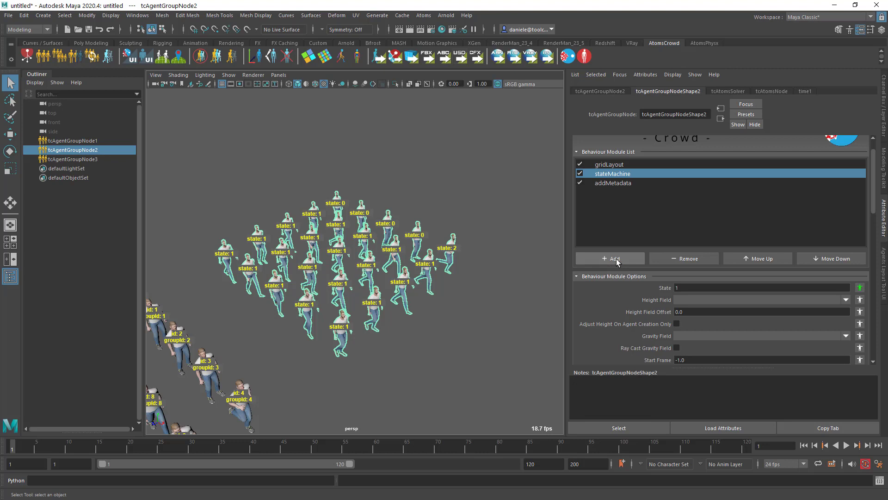
click(617, 183)
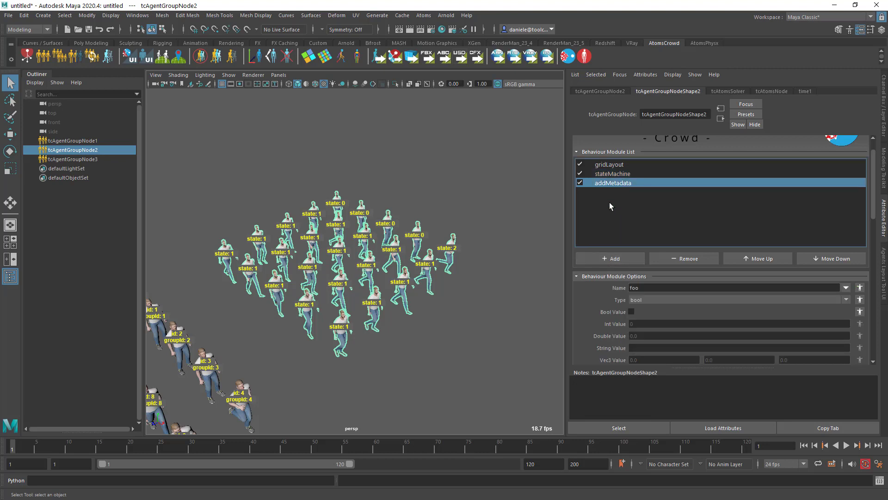
Name the addMetadata module's metadata state and set its type to int
double_click(649, 287)
text(state)
click(640, 299)
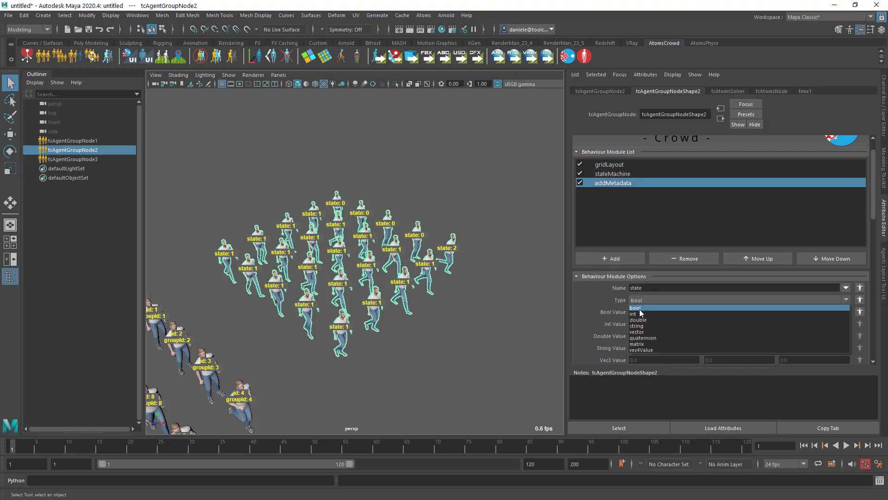
click(641, 318)
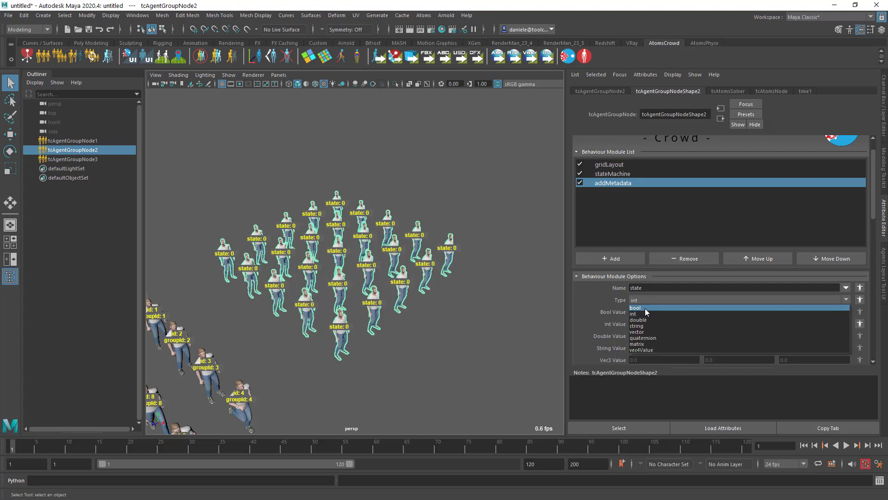
click(645, 307)
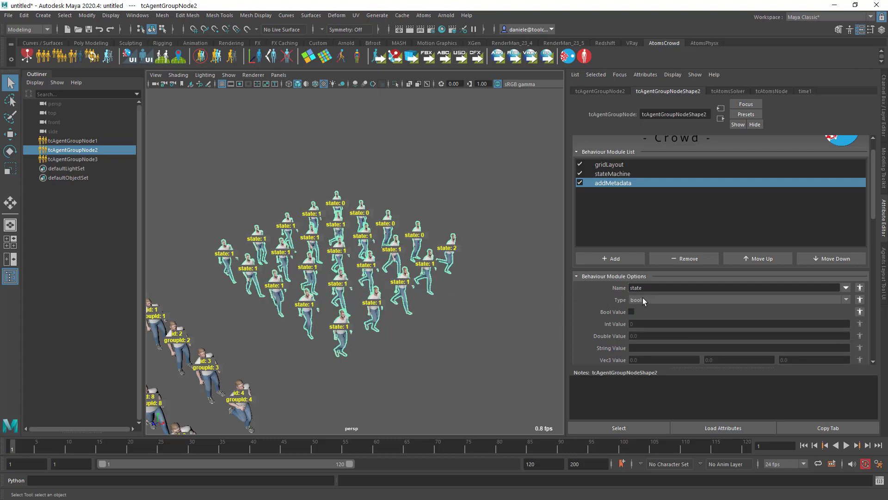
click(643, 299)
click(643, 312)
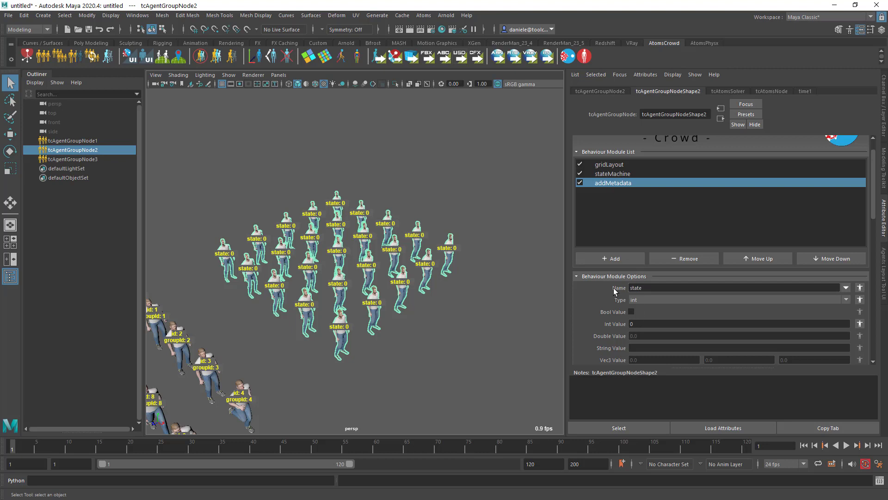
Set the state metadata's Int Value to 1 and inspect its per-agent override list
click(640, 326)
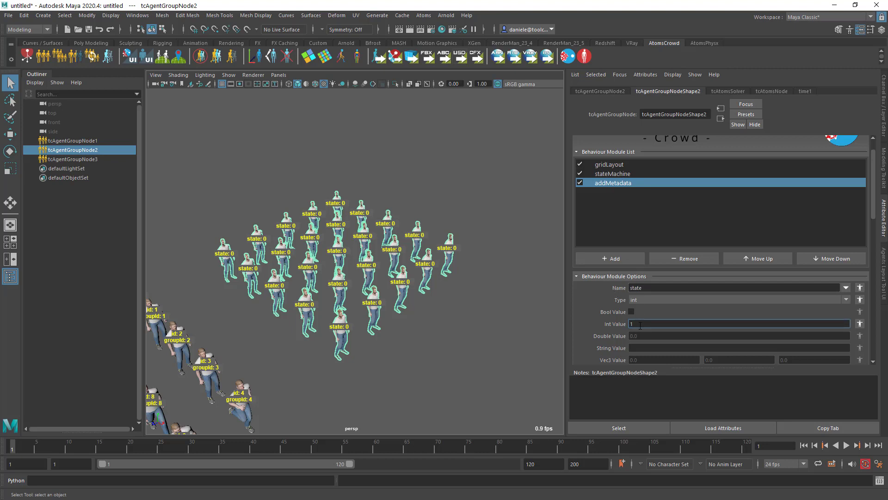
text(1)
key(Return)
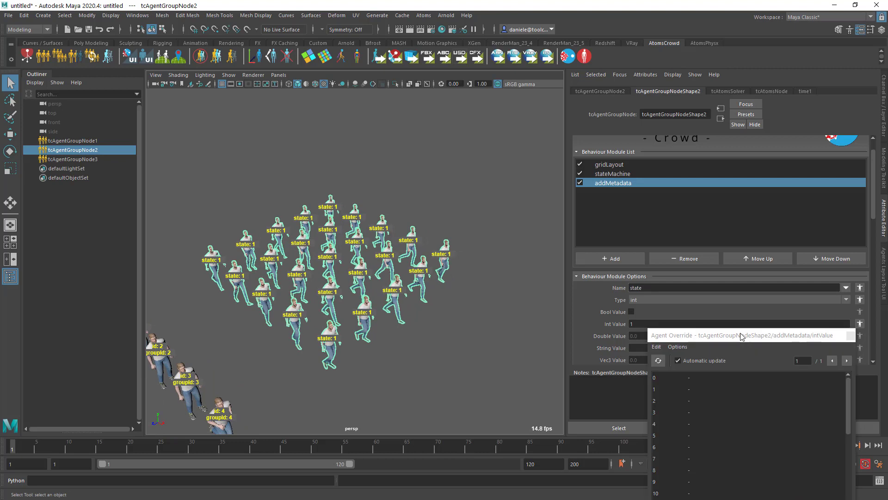
click(860, 323)
click(748, 292)
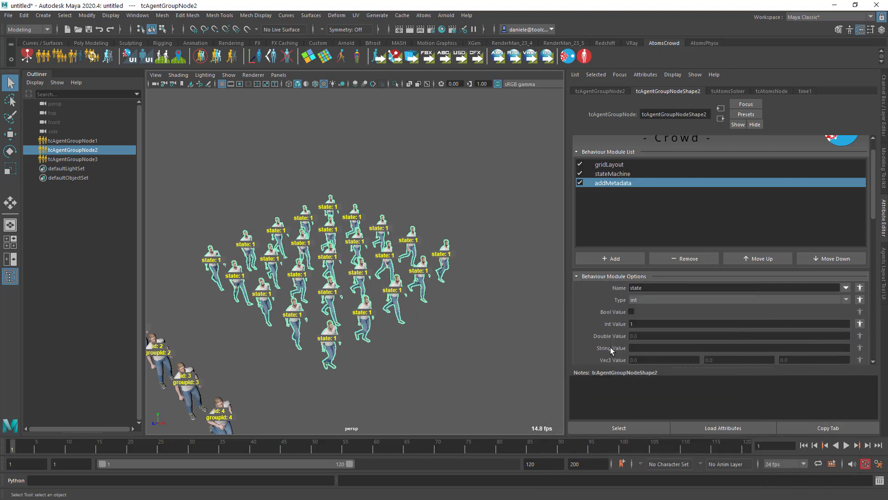
scroll(610, 338, down, 1)
scroll(611, 315, up, 2)
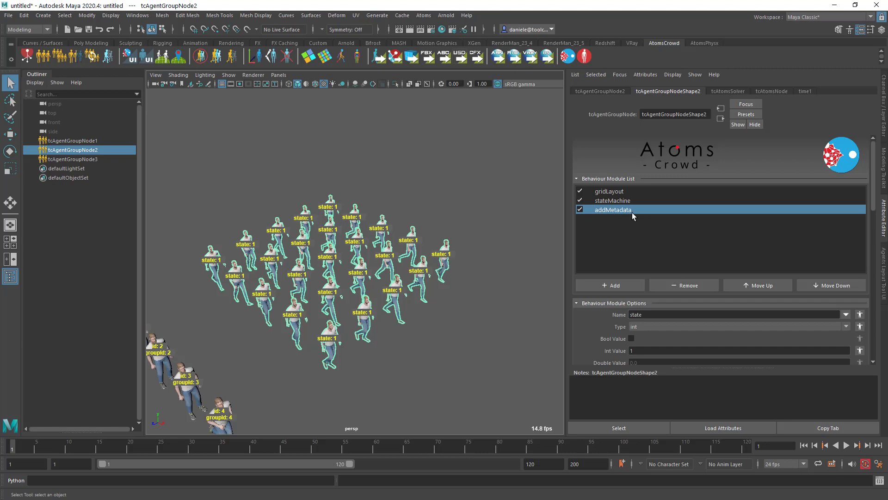
scroll(404, 357, down, 6)
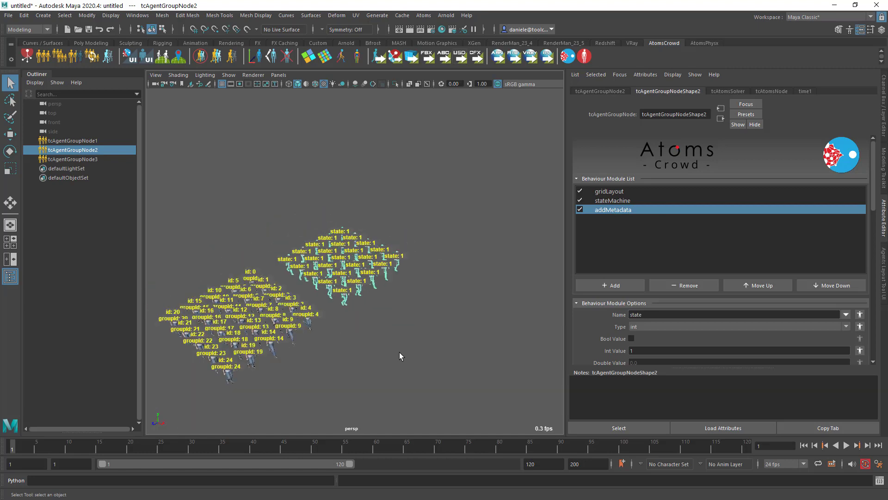
alt+middle_drag(370, 319, 466, 235)
scroll(452, 242, down, 2)
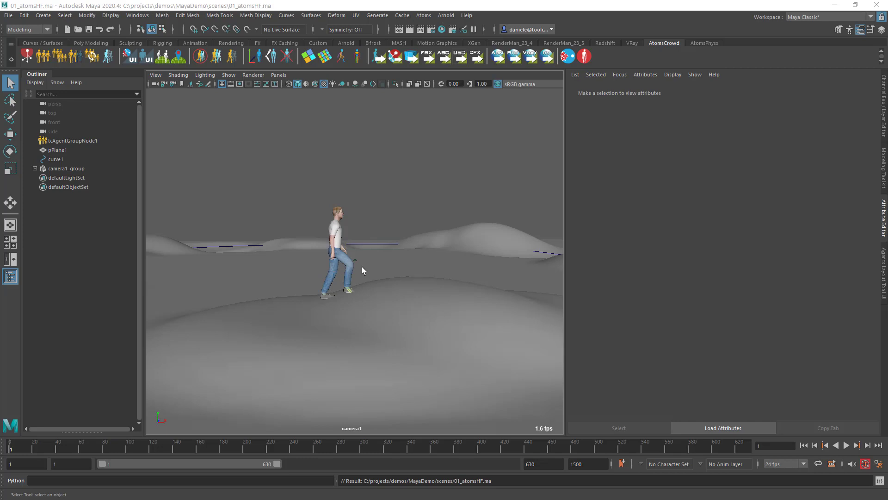
Open the Atoms UI in the 01_atomsHF scene and show the manWalk animation clip's settings
click(424, 16)
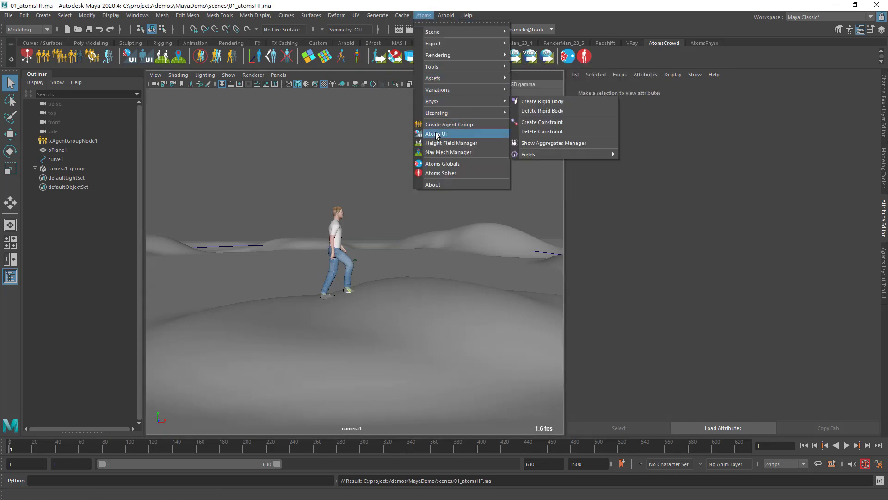
click(349, 161)
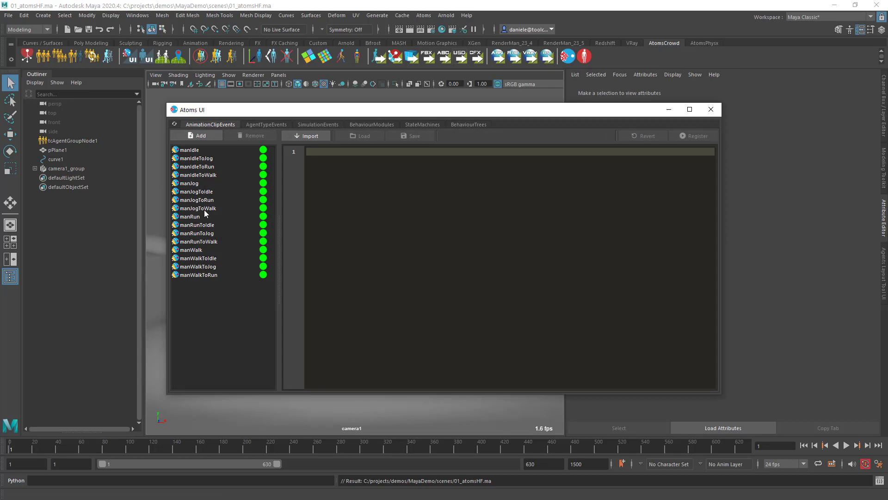
click(192, 249)
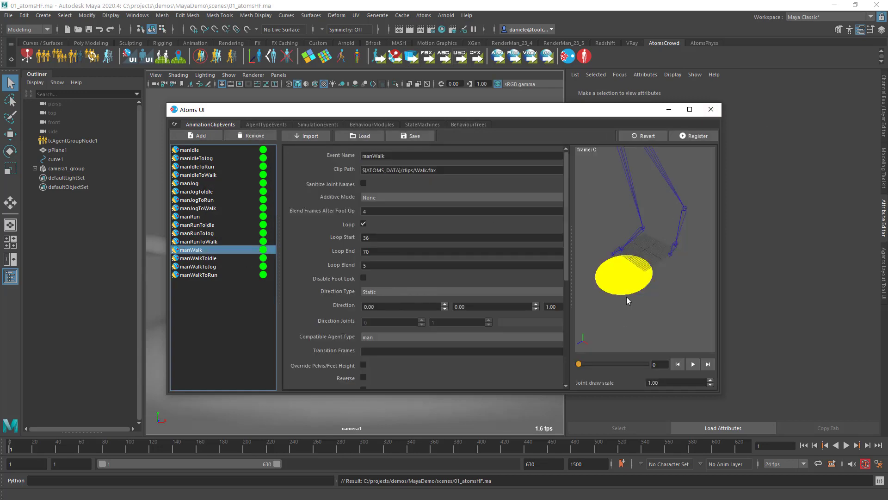
Close the Atoms UI and play back the 01_atomsHF scene to watch the agent walk over the hilly terrain
click(711, 110)
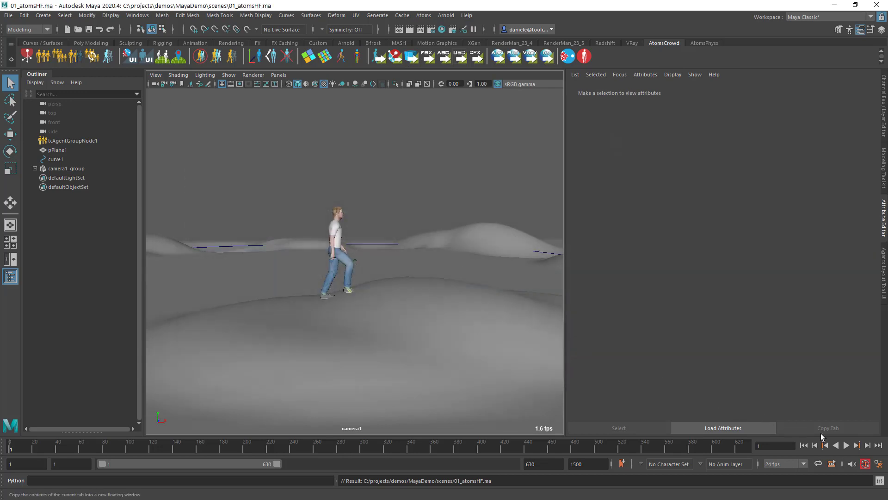
click(846, 445)
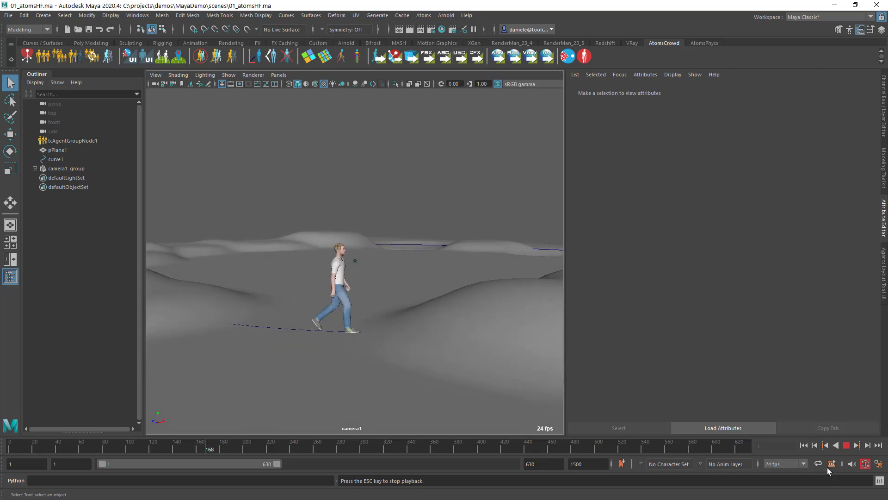
key(Escape)
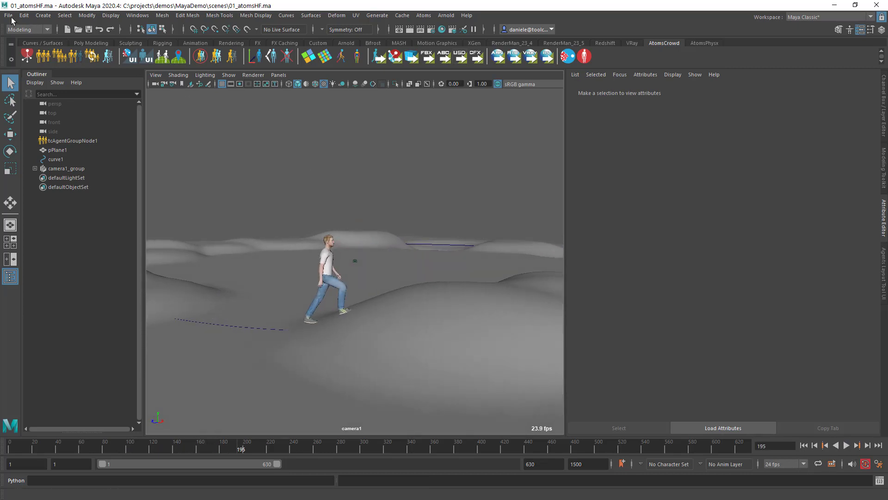
Open the 02_animatedHF scene, play back the crowd walking over the animated terrain, and rewind to the first frame
click(8, 15)
click(66, 42)
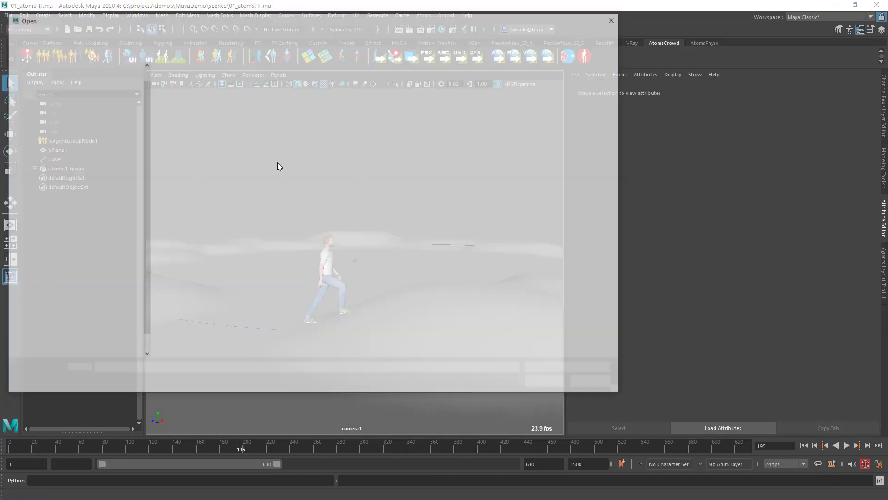
double_click(210, 88)
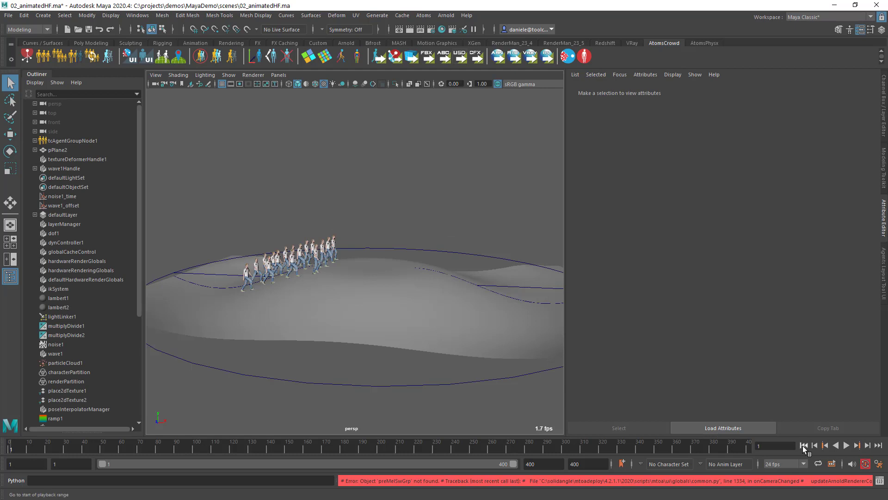
click(846, 445)
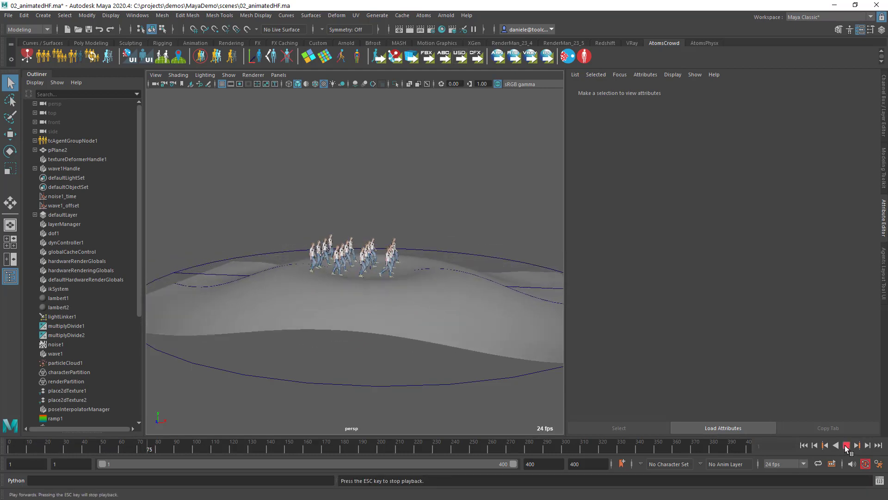
click(846, 445)
click(803, 445)
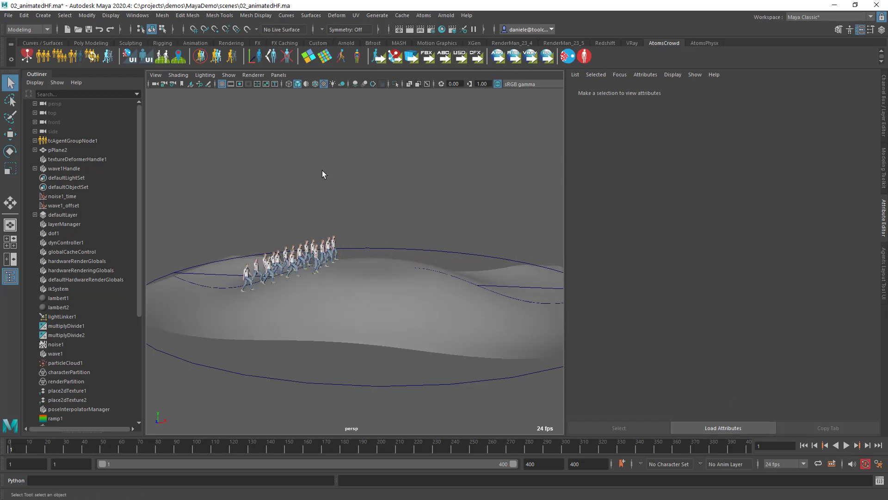
Start a new scene without saving and create an agent group, initializing the scene for Atoms
key(ctrl+n)
click(452, 254)
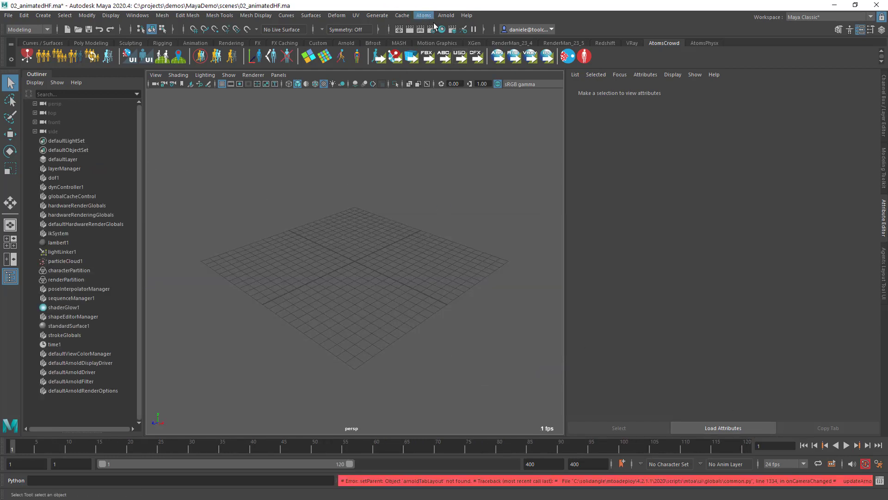
click(424, 15)
mouse_move(452, 114)
click(532, 114)
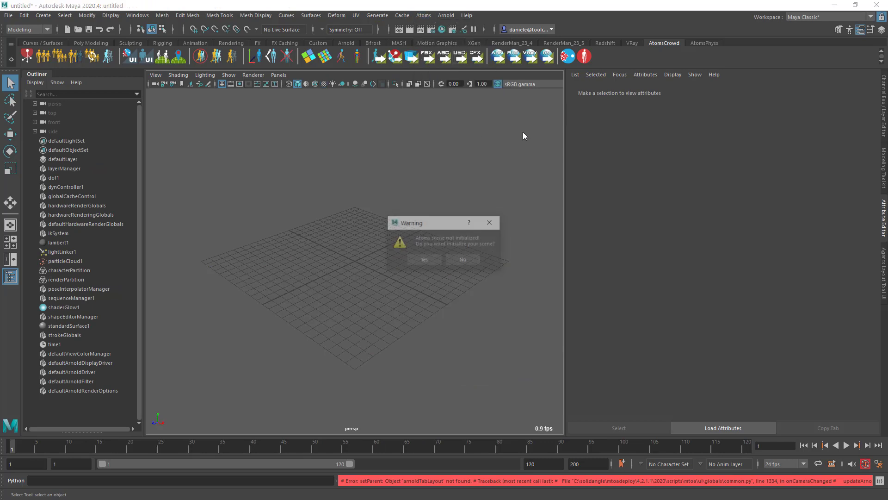
click(437, 262)
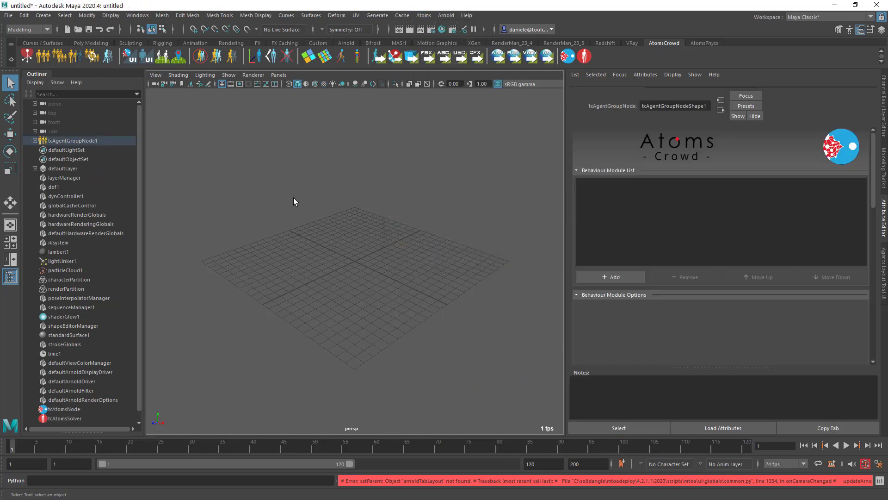
Add the gridLayout and stateMachine behaviour modules to the agent group
click(611, 286)
text(gridLayout)
key(Return)
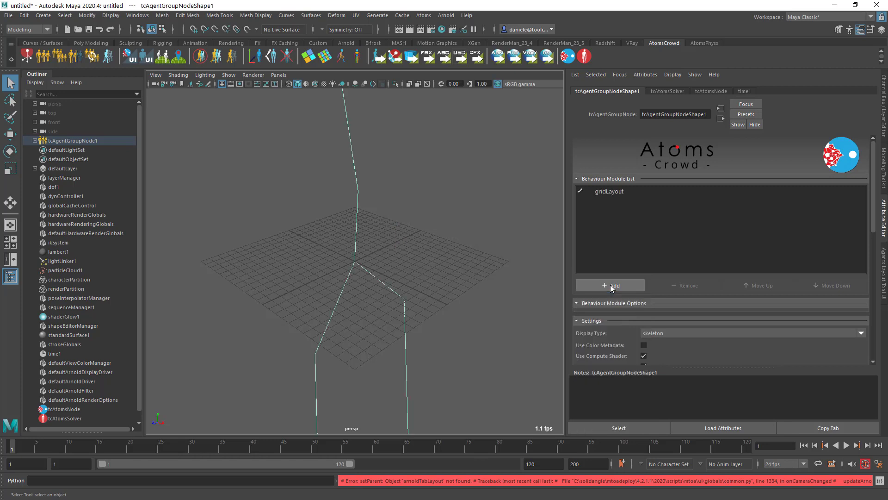
click(610, 286)
text(stateMachine)
key(Return)
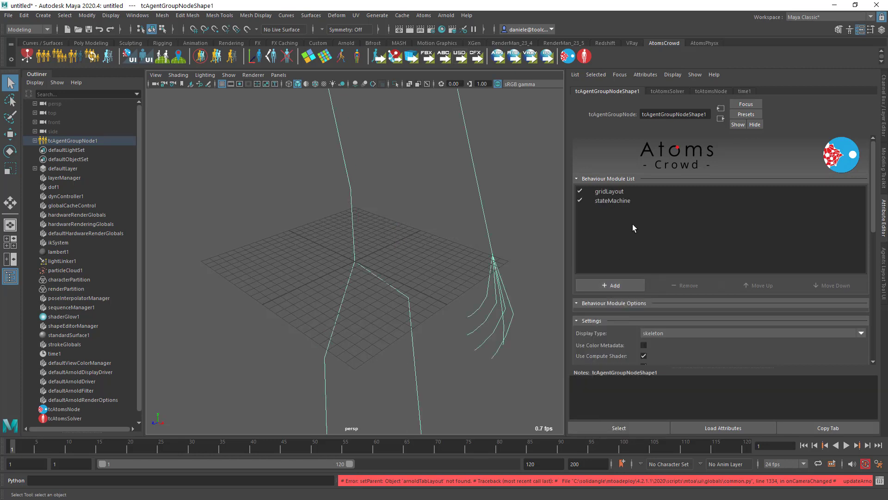
Set the gridLayout module's Size to 3, 1, 3 and the stateMachine module's State to 1
click(624, 192)
scroll(652, 245, down, 3)
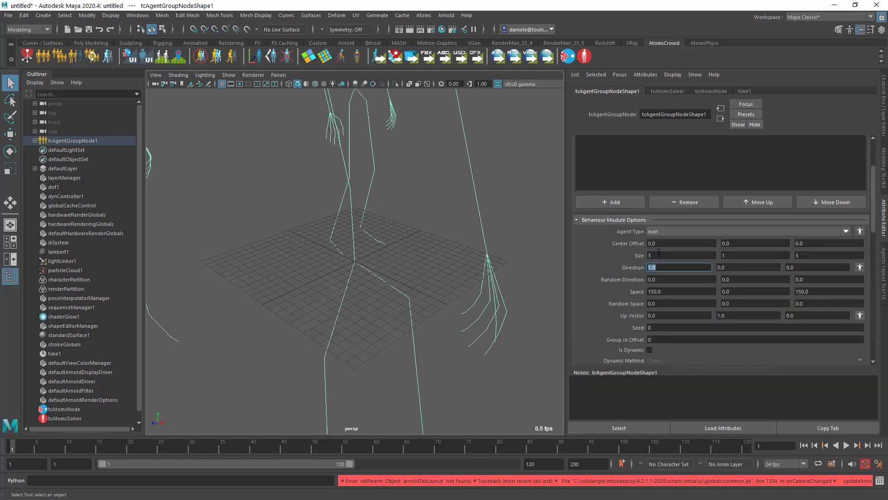
scroll(661, 253, up, 3)
click(620, 200)
scroll(620, 242, down, 3)
click(689, 231)
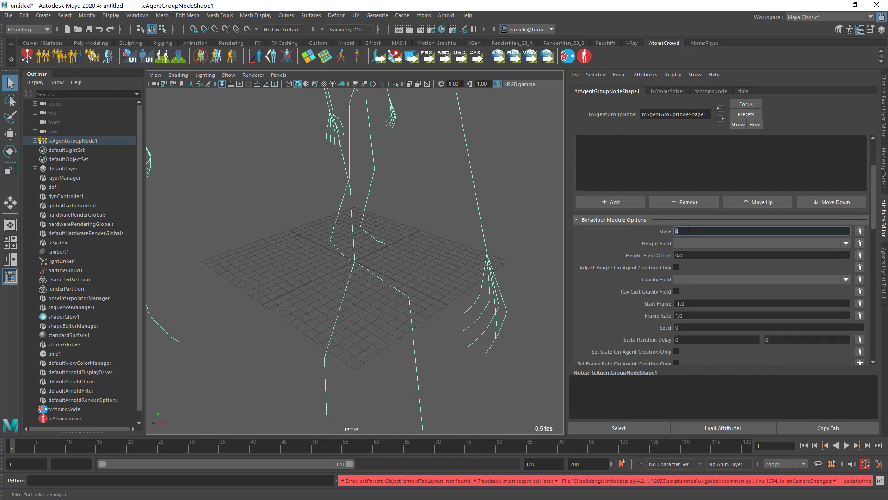
key(Return)
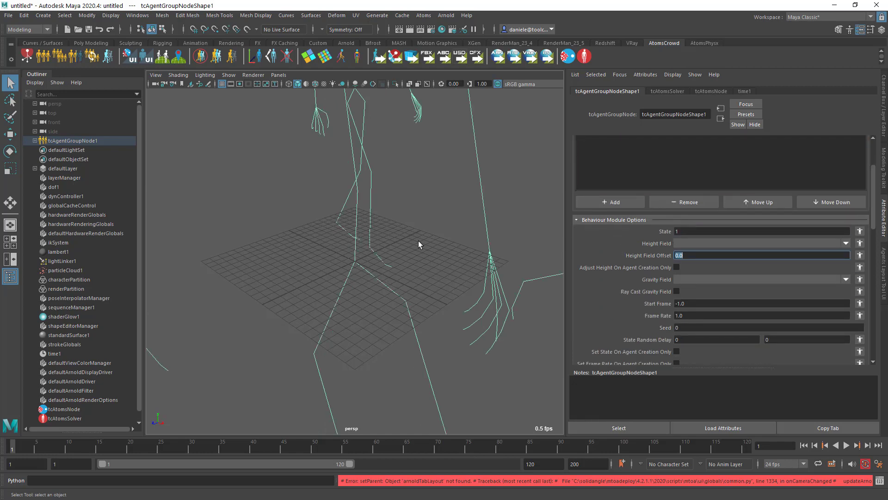
Change the agent group's Display Type from skeleton to full body meshes and turn on textured viewport shading
alt+right_drag(419, 244, 250, 157)
scroll(641, 299, down, 4)
scroll(641, 299, down, 2)
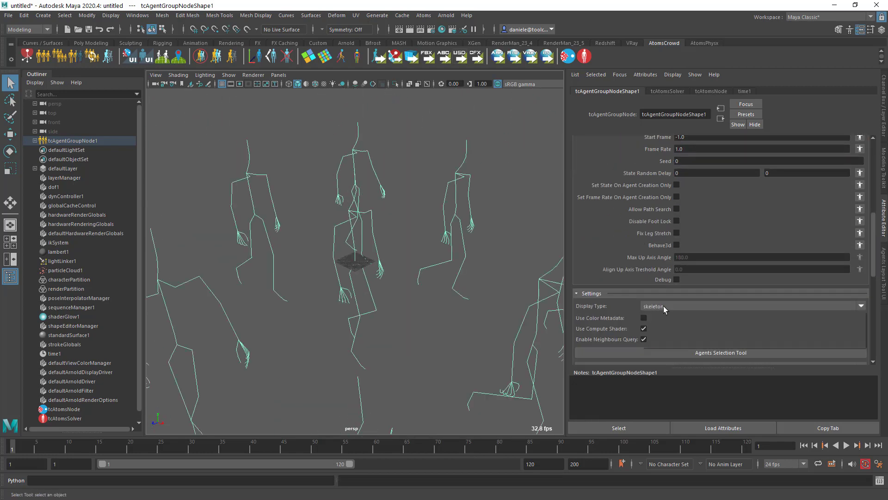
click(664, 306)
click(664, 328)
key(f)
click(499, 249)
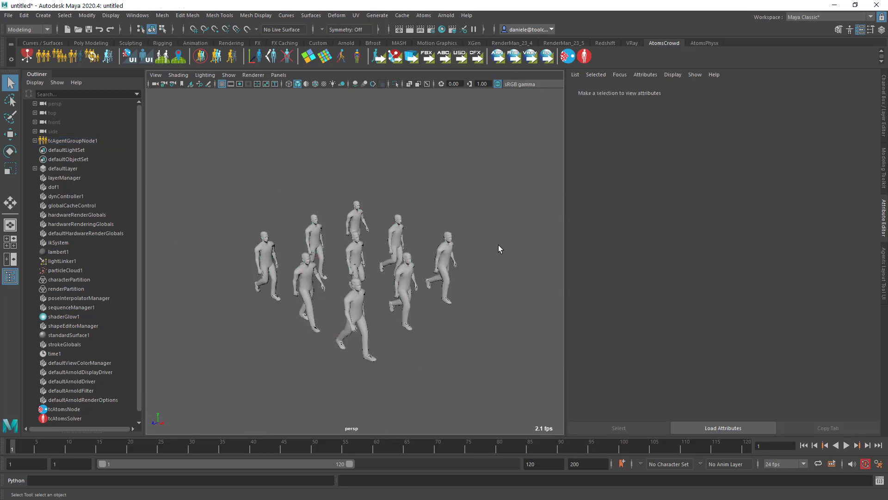
key(6)
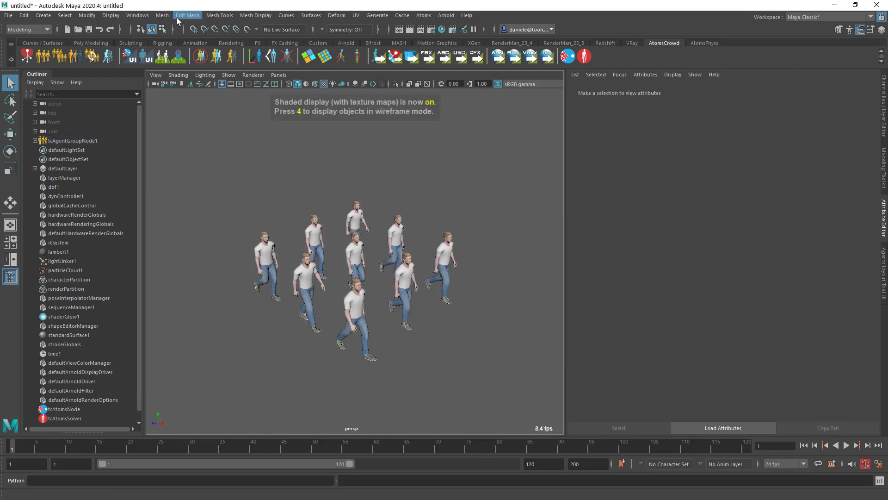
Create a polygon plane under the agents and scale it up uniformly to about 2189
click(44, 18)
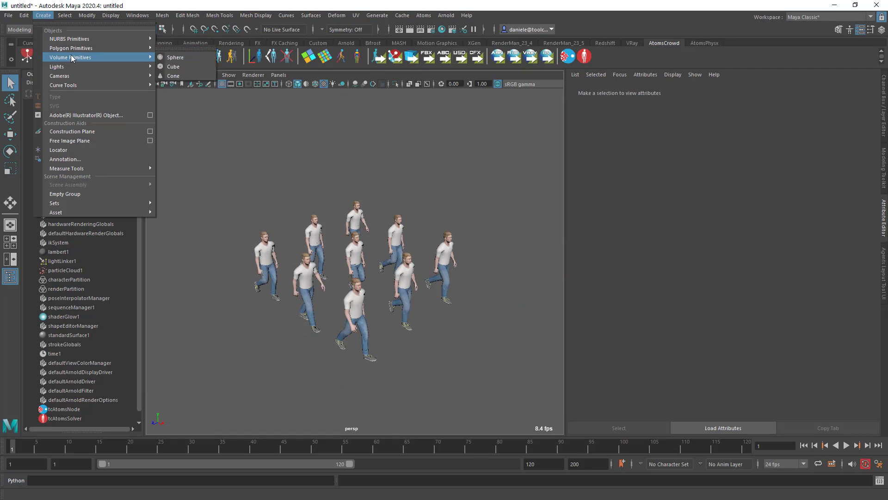
mouse_move(85, 50)
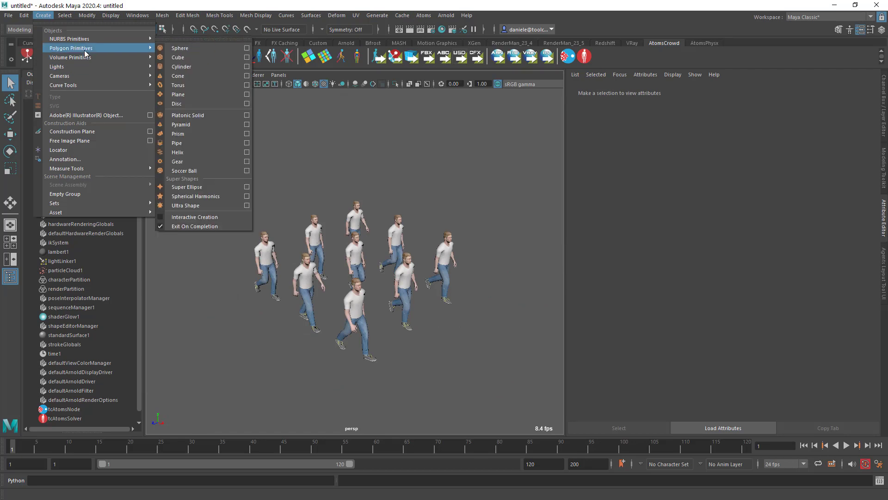
click(189, 94)
scroll(377, 215, down, 2)
key(e)
key(r)
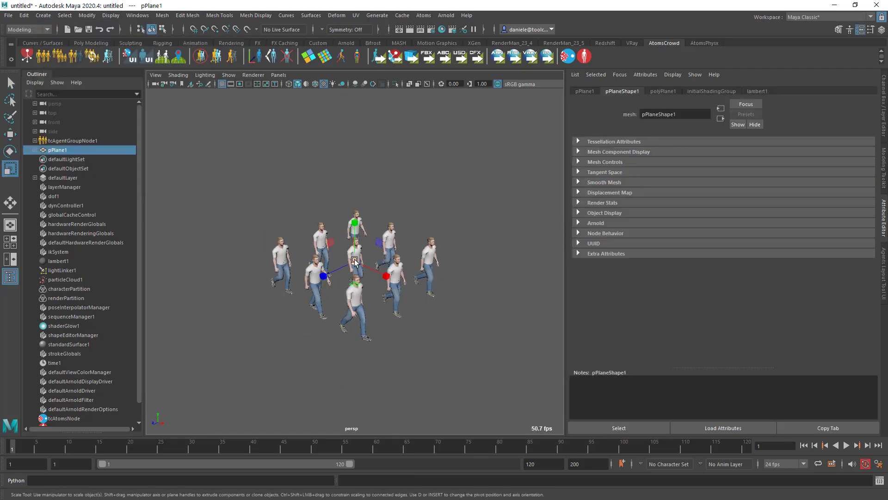
drag(355, 260, 571, 242)
scroll(368, 268, down, 6)
drag(367, 268, 574, 126)
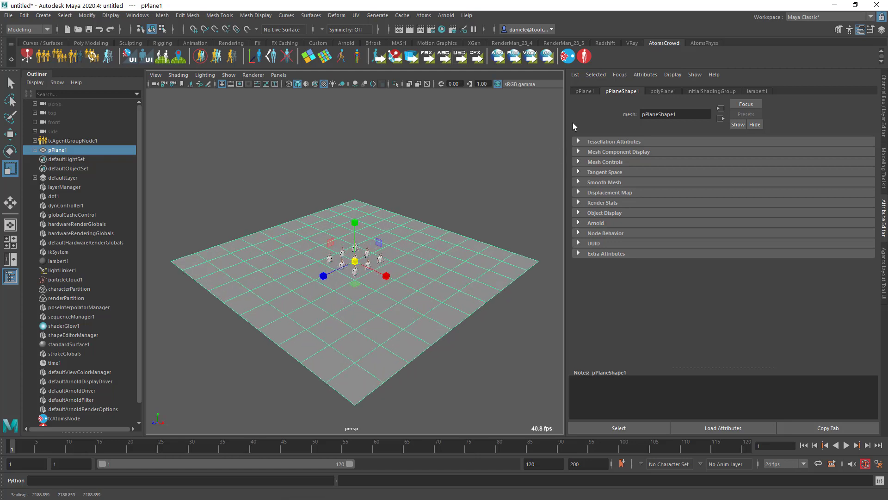
Set the plane's Subdivisions Width and Subdivisions Height to 100
click(885, 236)
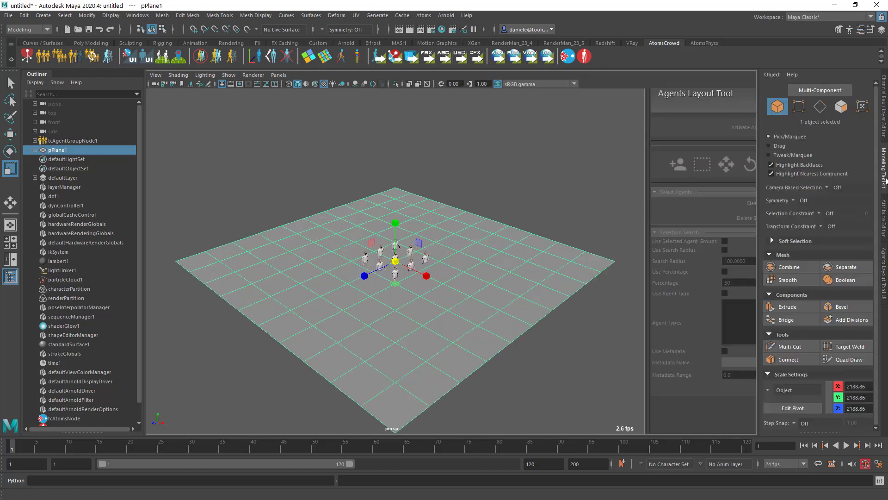
click(884, 115)
click(737, 198)
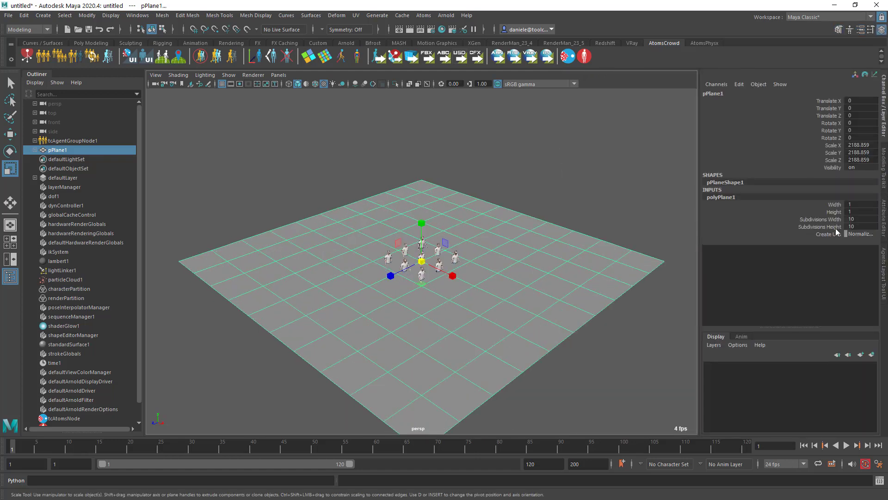
click(868, 220)
text(100)
key(Tab)
text(100)
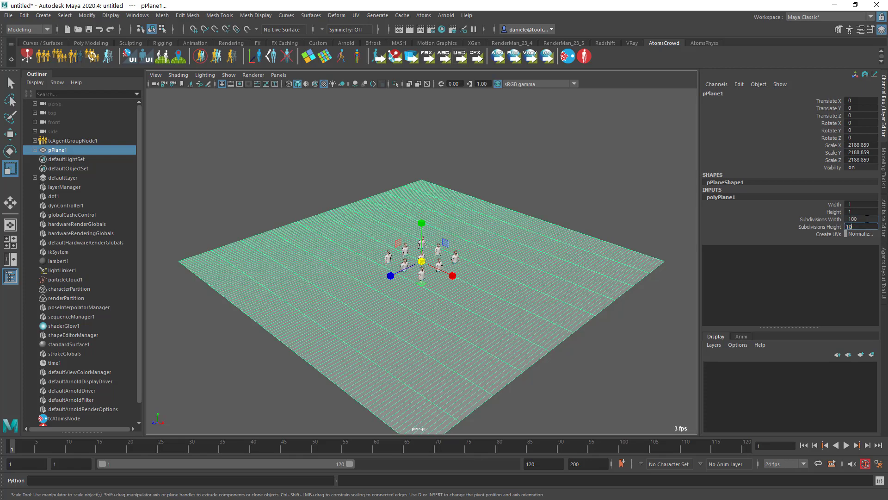
key(Return)
Raise a smooth hill beside the agents by moving a plane vertex upward with soft selection at a falloff radius of about 463
alt+right_drag(457, 297, 522, 249)
click(527, 294)
key(w)
key(b)
drag(523, 293, 625, 278)
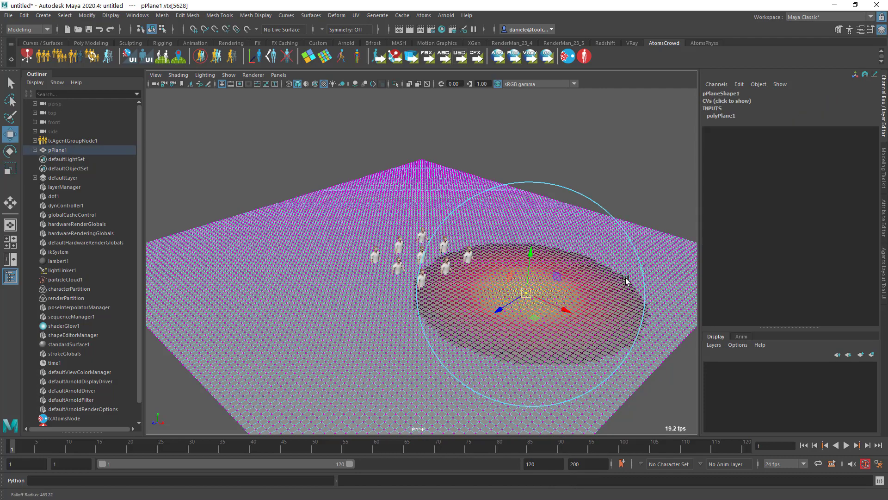
drag(531, 254, 536, 236)
alt+right_drag(536, 259, 564, 289)
alt+drag(565, 290, 568, 294)
right_drag(569, 295, 611, 235)
alt+drag(610, 236, 517, 261)
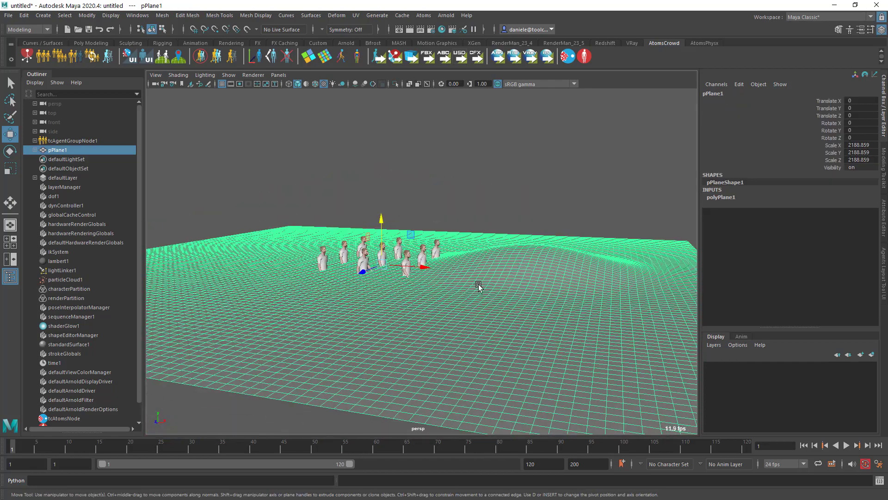
alt+drag(478, 287, 509, 314)
Play back the simulation to see how the agents move across the deformed plane, and rewind to frame 1
click(846, 445)
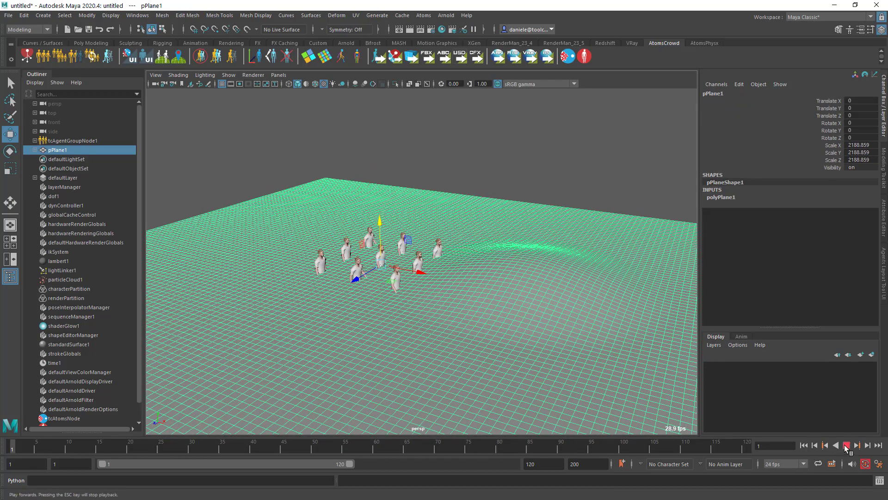
key(Escape)
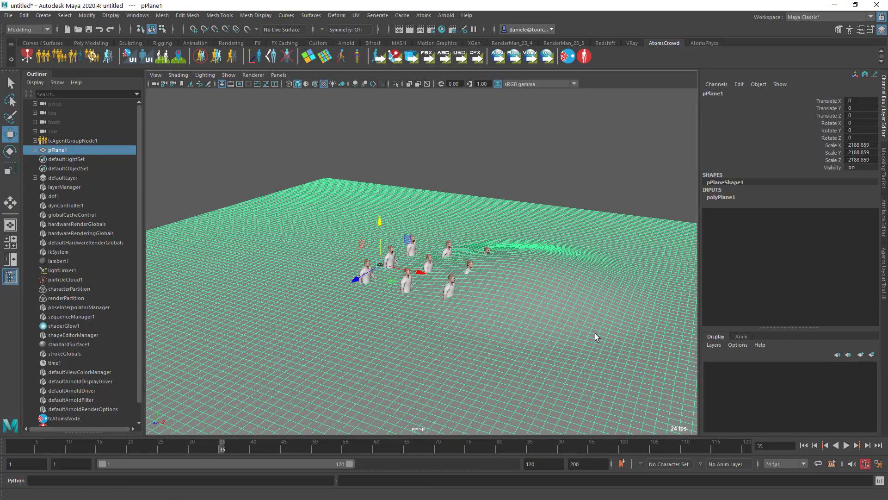
click(804, 445)
alt+drag(467, 295, 491, 252)
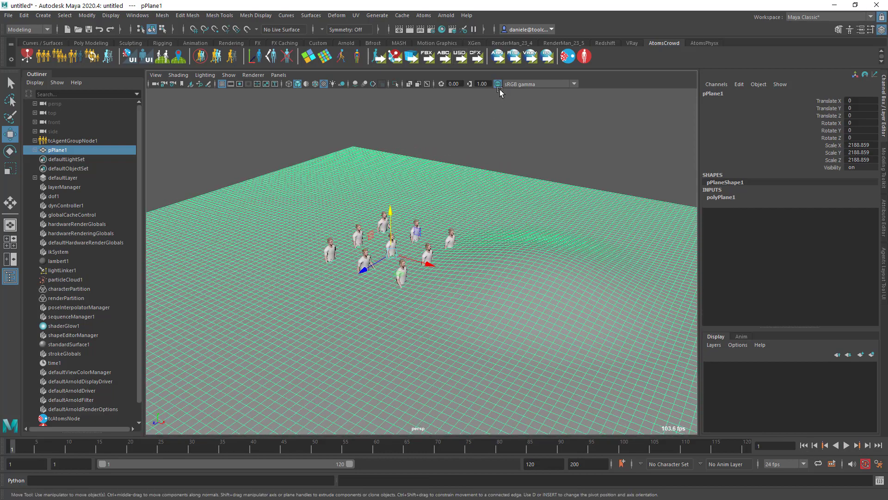
Add a height field named hf in the Height Field Manager, using the selected pPlane1 plane as its mesh
click(424, 15)
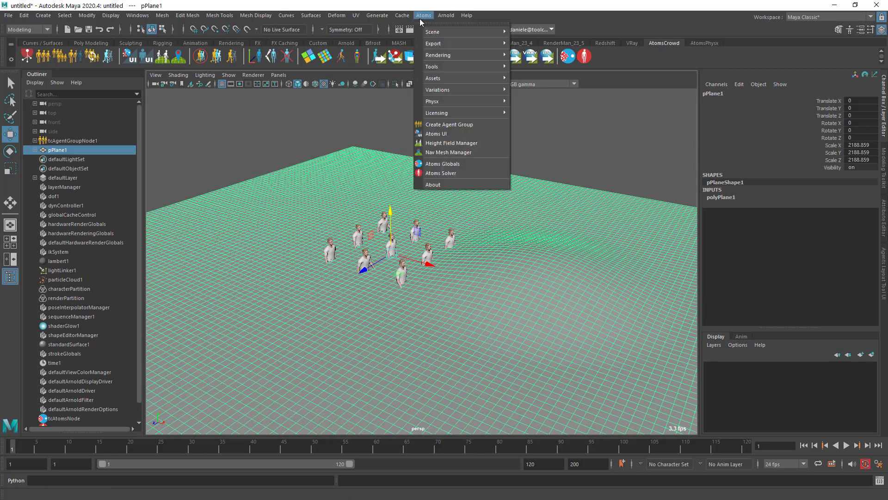
click(444, 143)
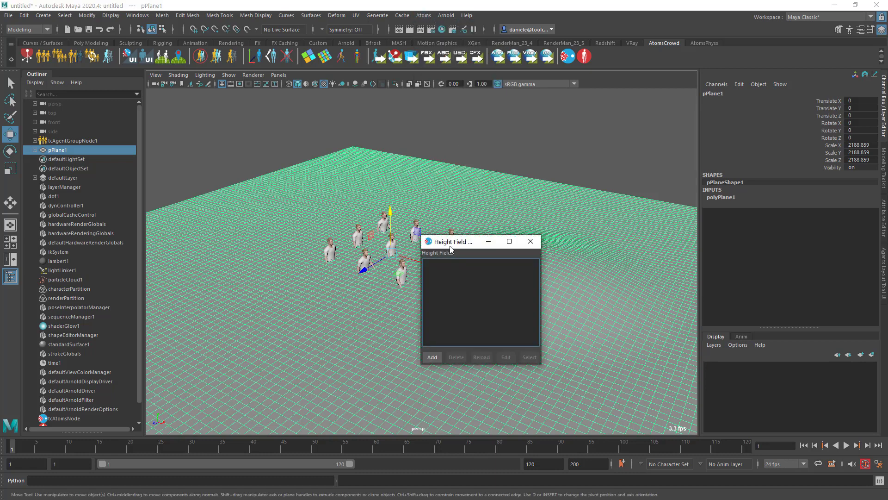
drag(451, 249, 522, 221)
click(503, 329)
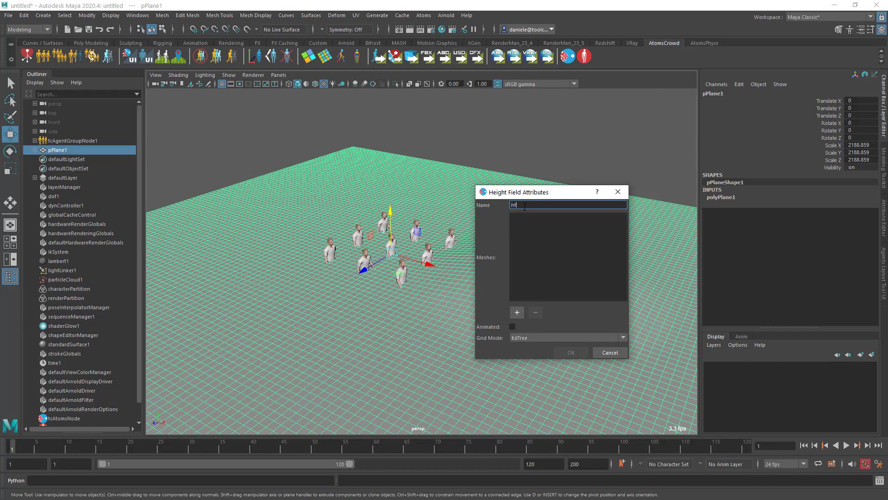
key(Tab)
click(518, 313)
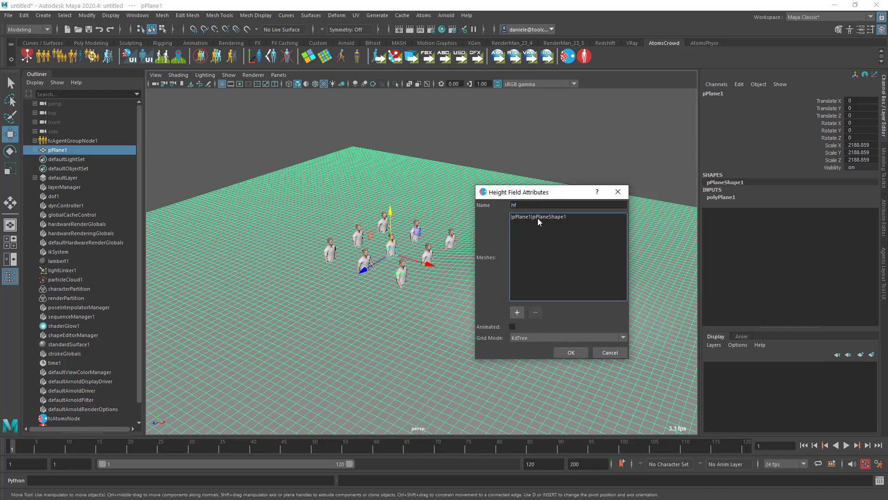
Choose KdTree as the height field's Grid Mode, leave Animated off, and confirm its attributes
drag(518, 194, 527, 187)
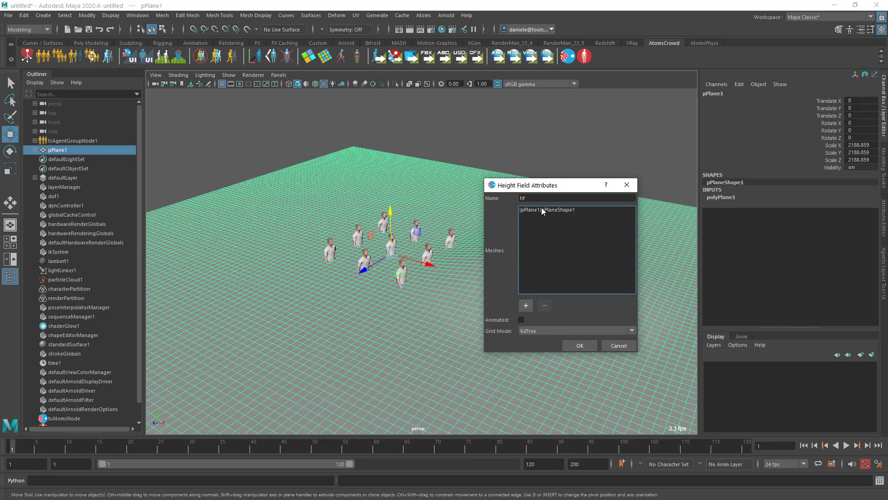
click(537, 331)
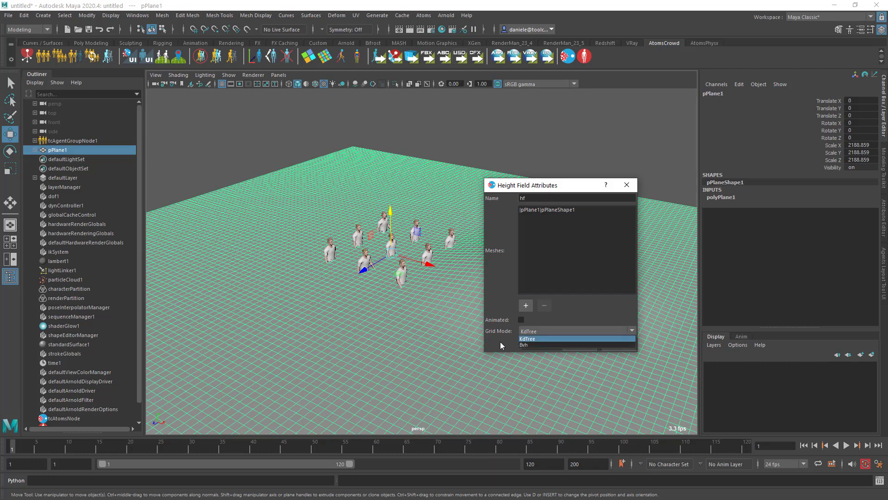
click(525, 339)
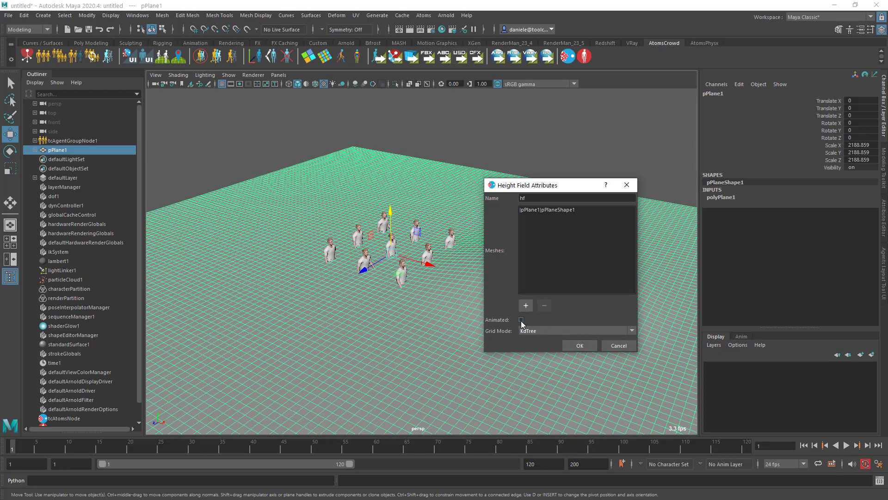
click(580, 346)
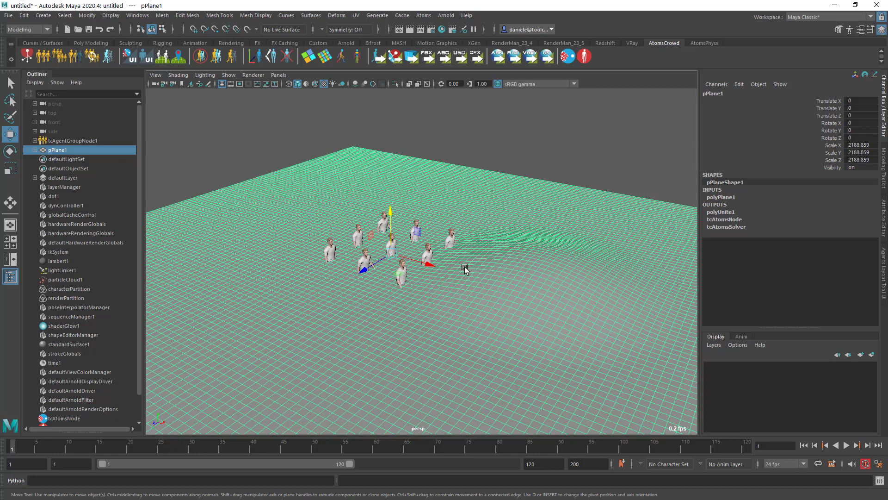
Briefly play back the simulation with the height field defined, and rewind to frame 1
click(847, 446)
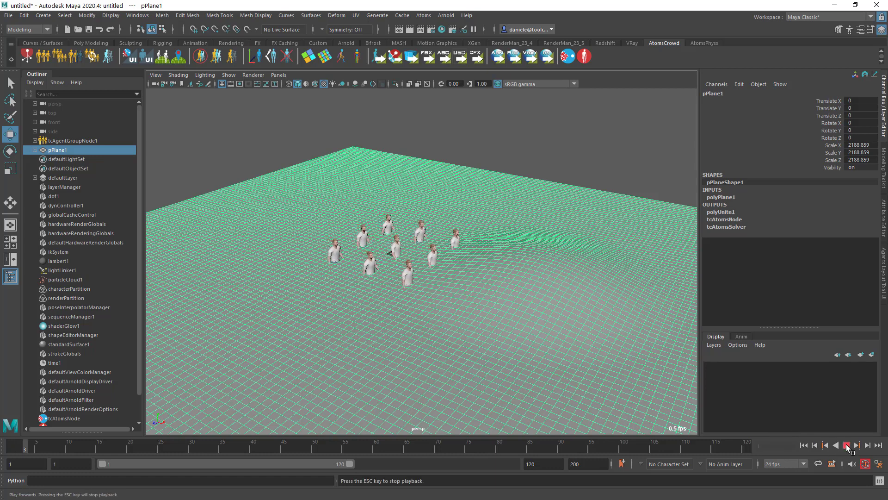
click(846, 446)
click(804, 446)
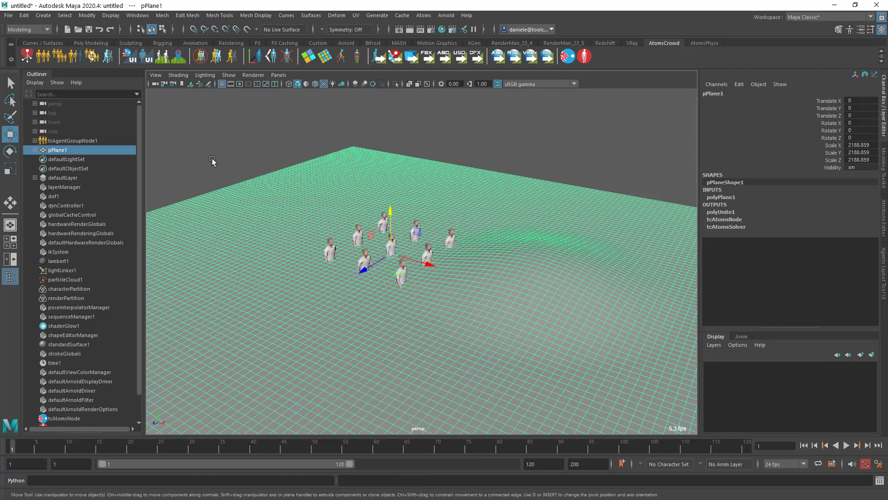
Assign the hf height field to tcAgentGroupNode1 in its Behaviour Module Options
click(112, 141)
click(884, 217)
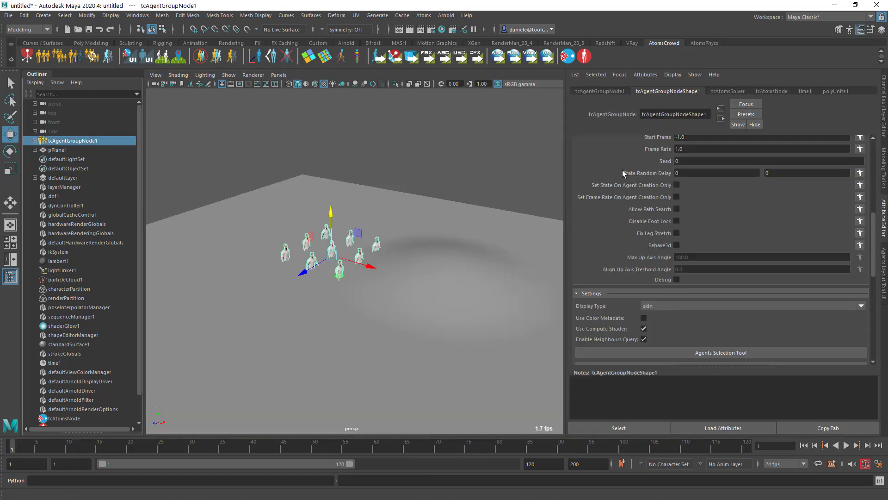
scroll(625, 174, up, 9)
scroll(624, 239, down, 4)
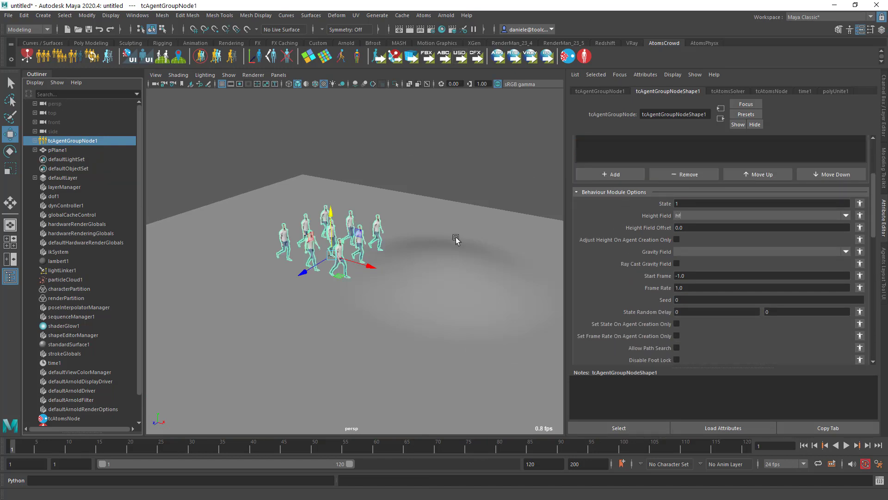
alt+right_drag(422, 251, 470, 260)
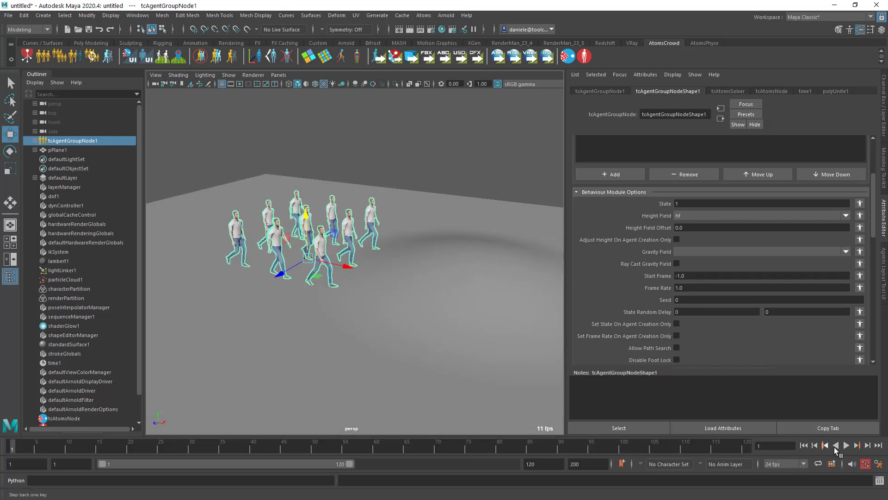
click(846, 216)
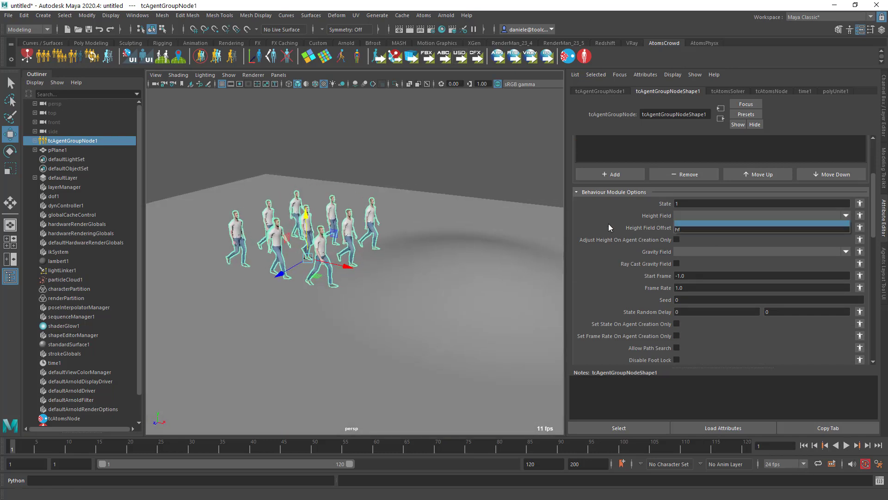
click(693, 229)
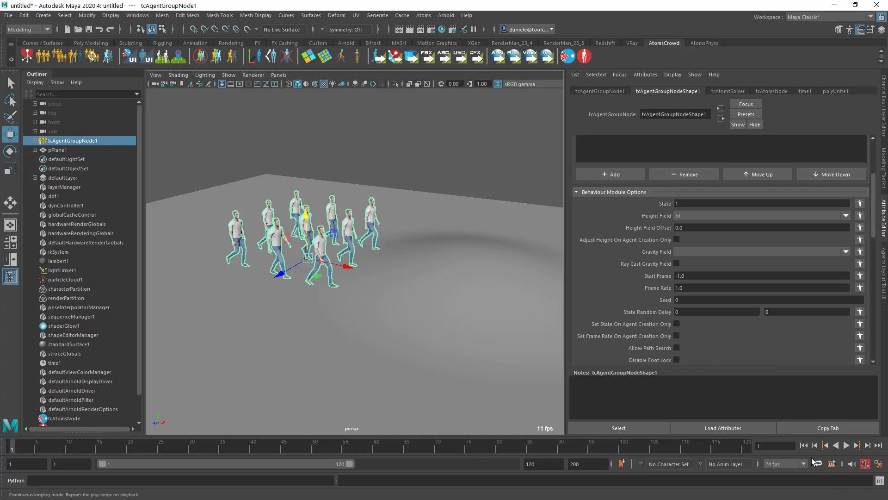
Play back the simulation to check how the agents walk over the hill, and stop it
click(846, 445)
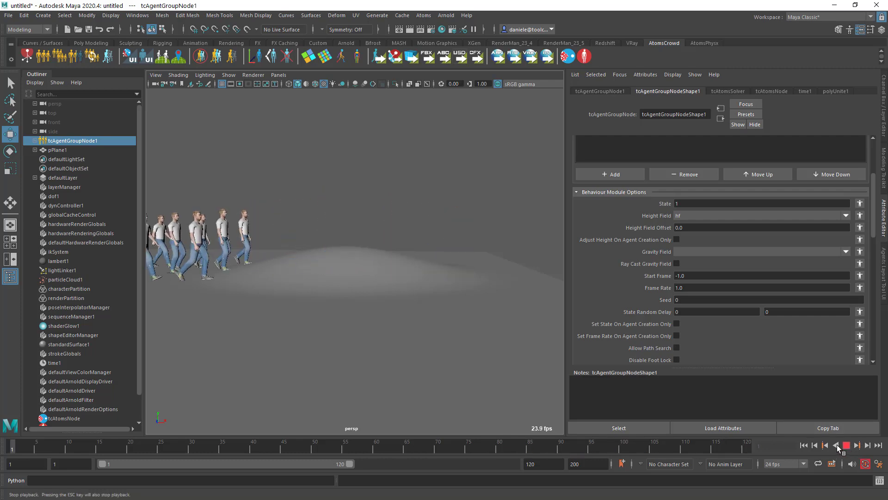
click(840, 445)
Clear the selection and open the demo scene 02_animatedHF from the MayaDemo scenes folder
click(418, 192)
key(ctrl+o)
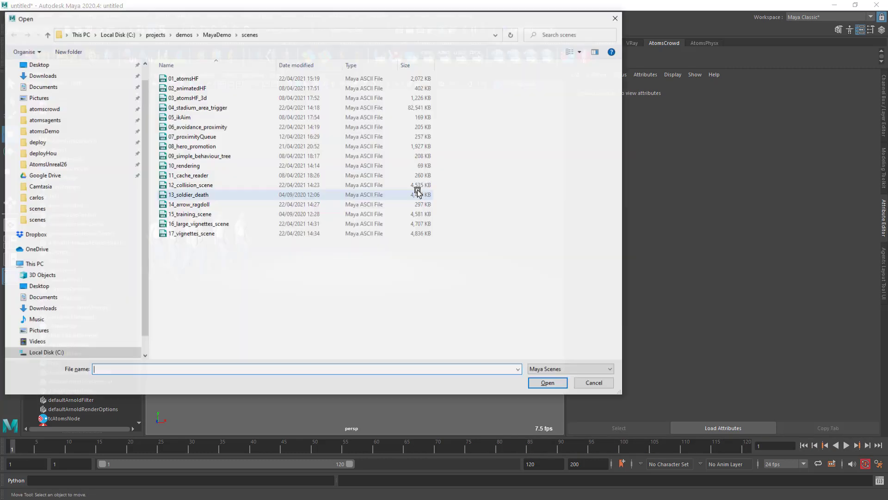
double_click(196, 98)
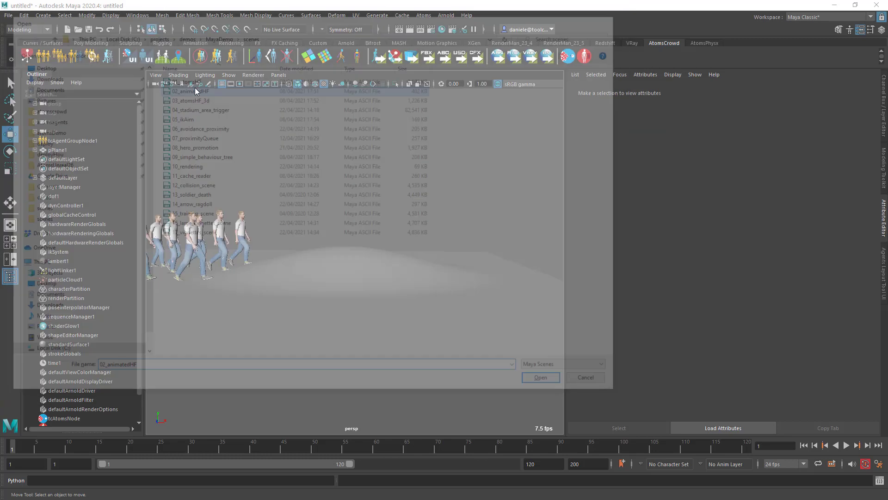
Finish opening the 02_animatedHF scene and check the attributes of its hf height field without changing them
click(441, 257)
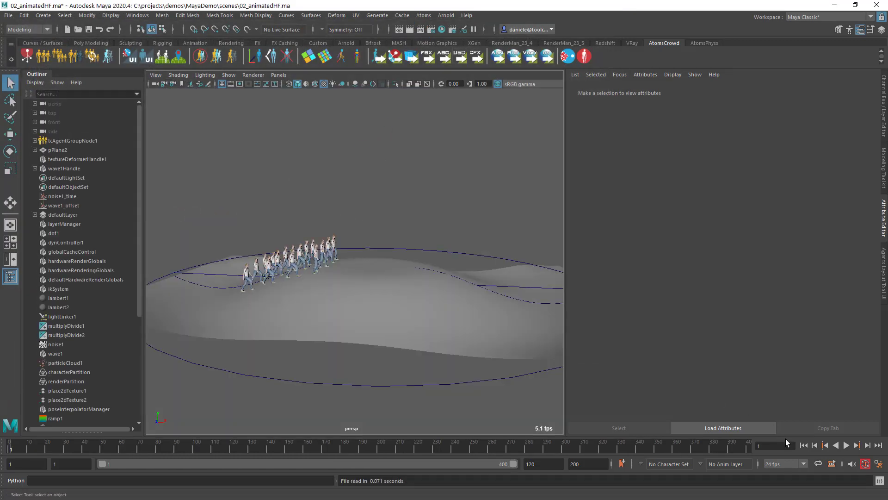
click(424, 16)
click(460, 143)
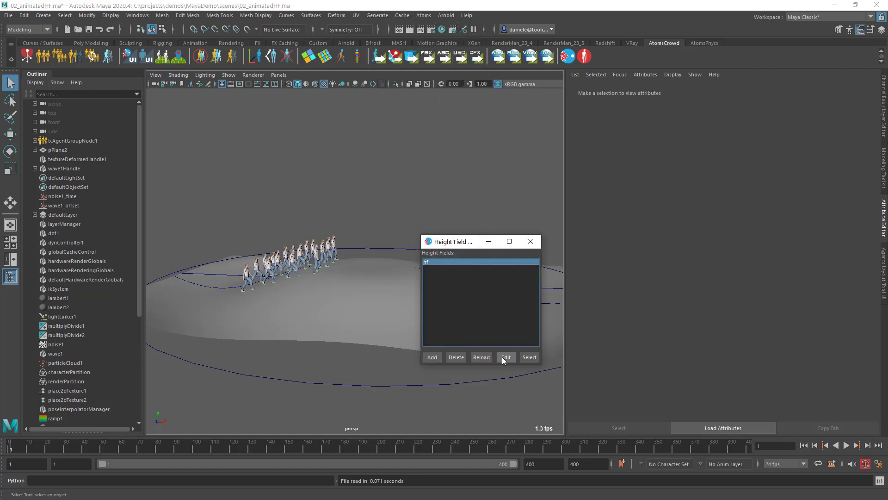
click(505, 357)
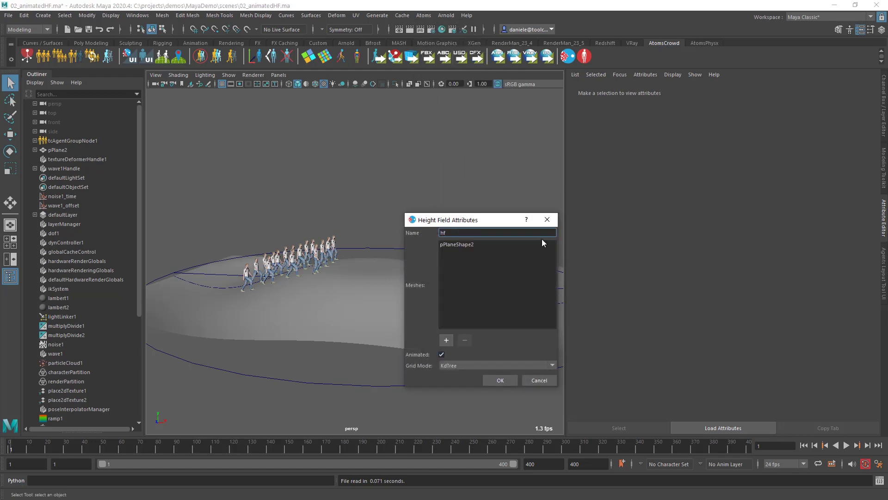
click(550, 221)
click(537, 243)
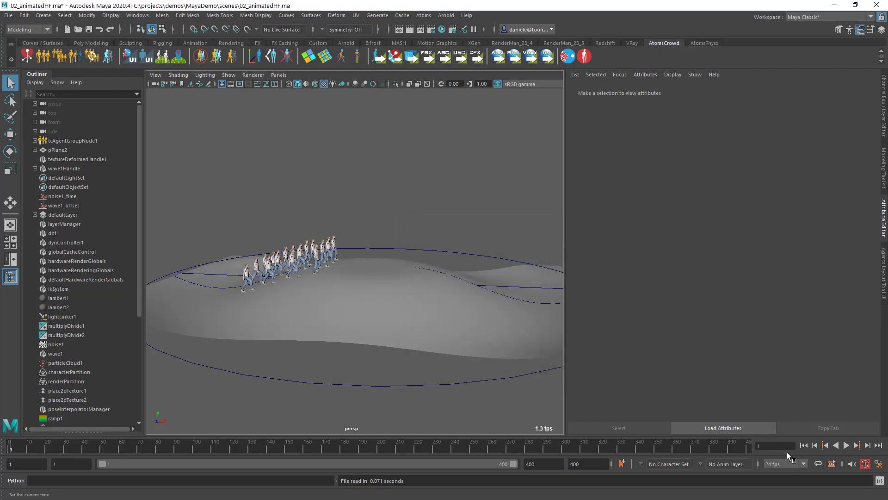
Play back the crowd walking over the animated terrain, stop it, and return to the first frame
click(845, 446)
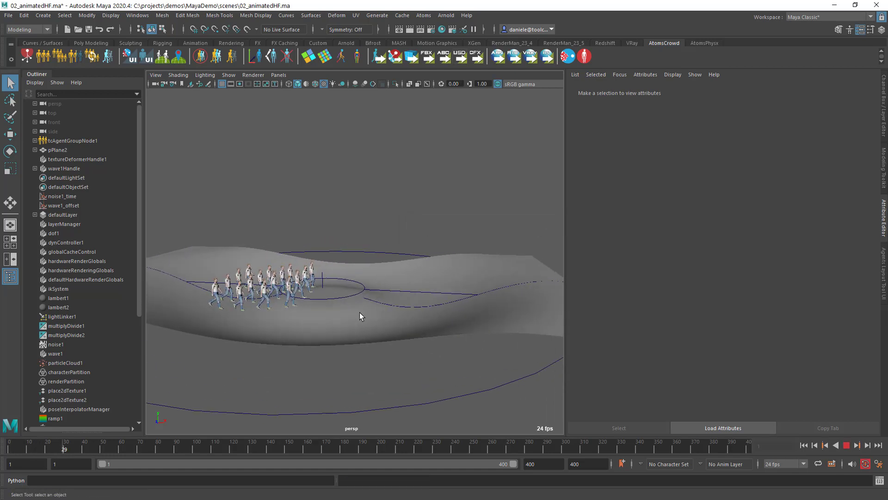
alt+drag(439, 303, 387, 318)
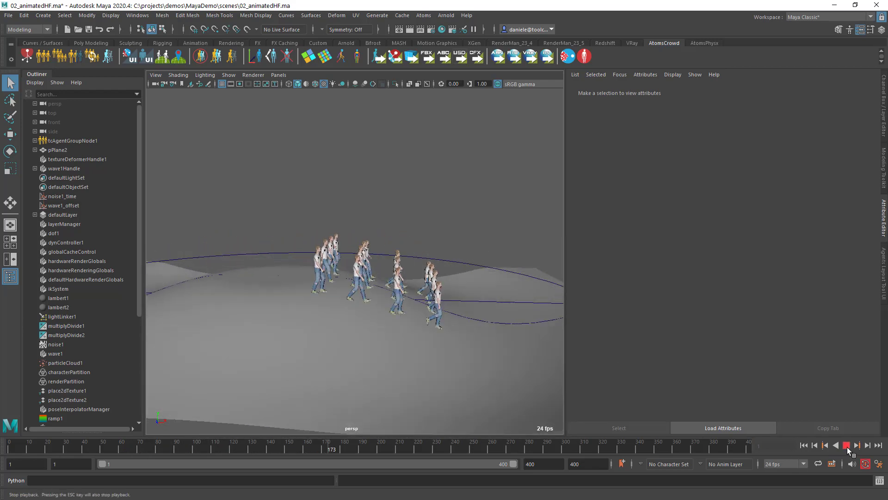
key(Escape)
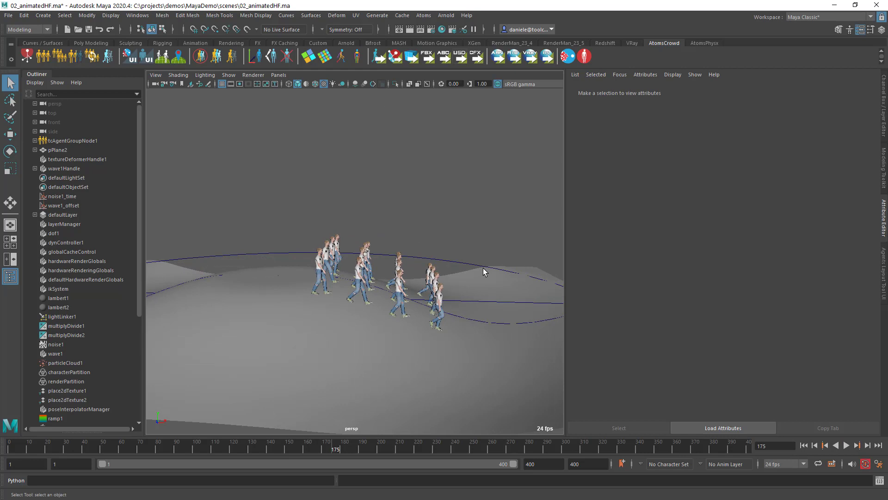
click(804, 445)
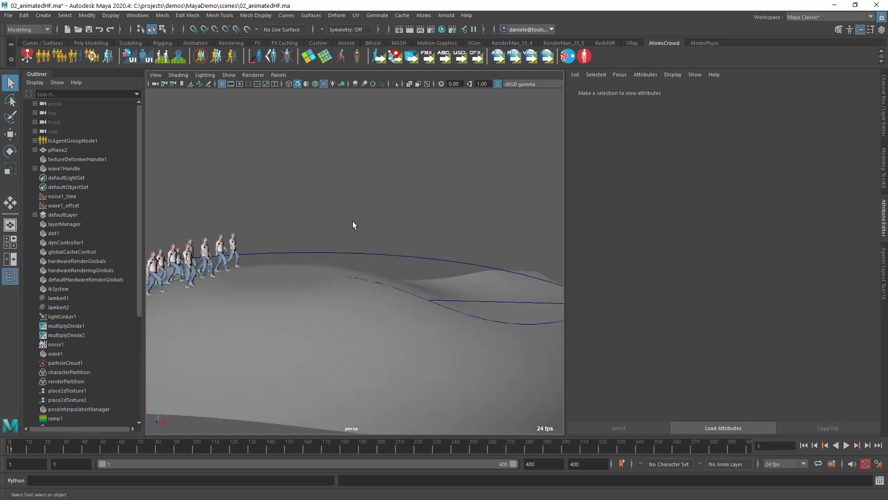
alt+middle_drag(329, 257, 372, 252)
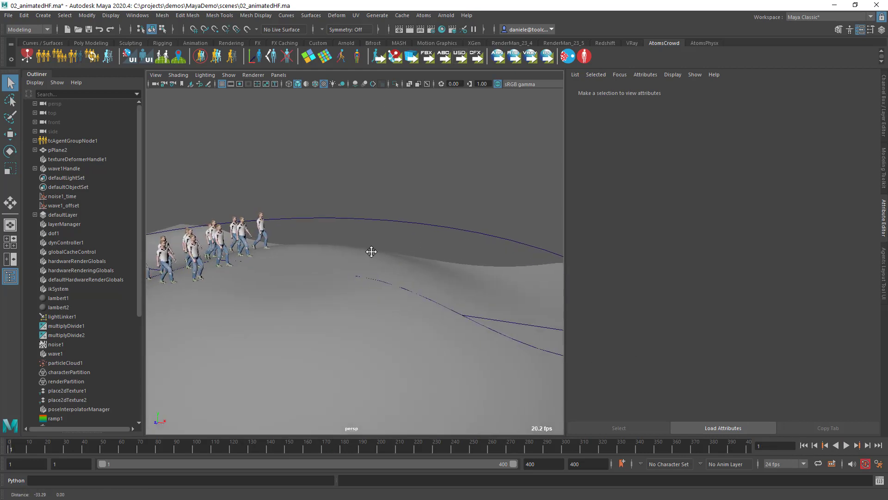
Open the 03_atomsHF_3d scene from the MayaDemo scenes folder
key(ctrl+o)
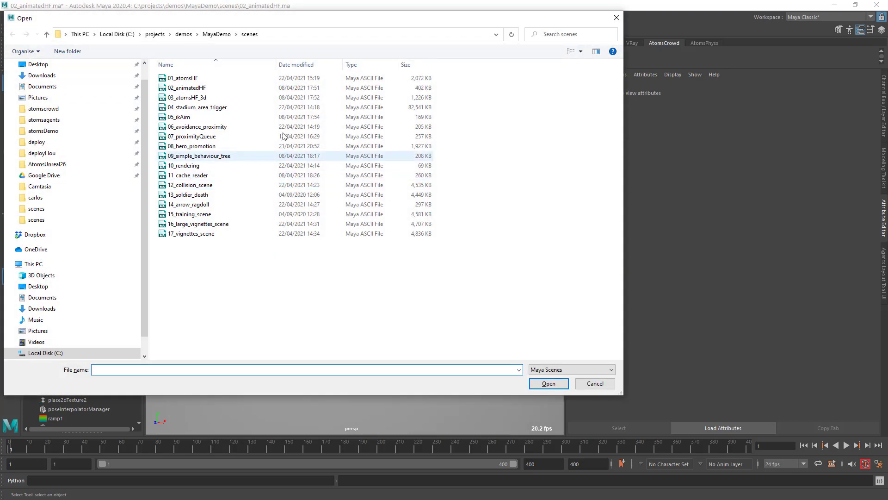
double_click(203, 97)
click(442, 258)
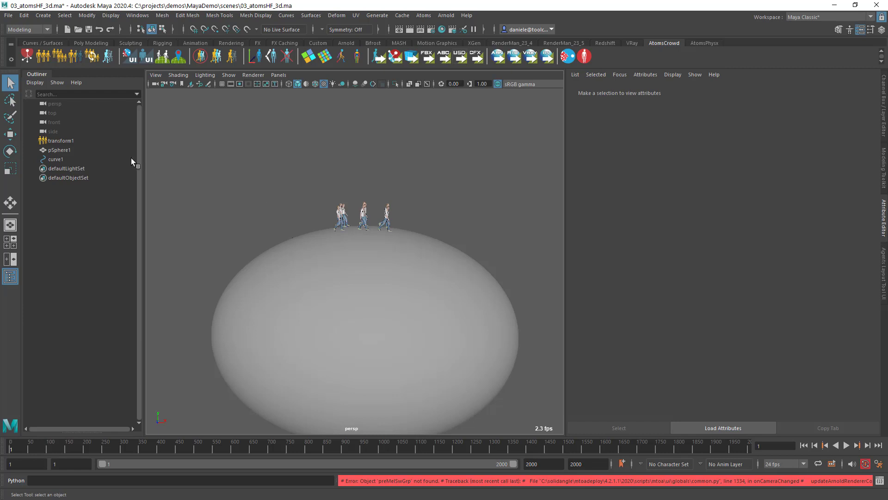
Check the stateMachine height and gravity field options of the transform1 agent group and play its walk around the sphere
click(79, 140)
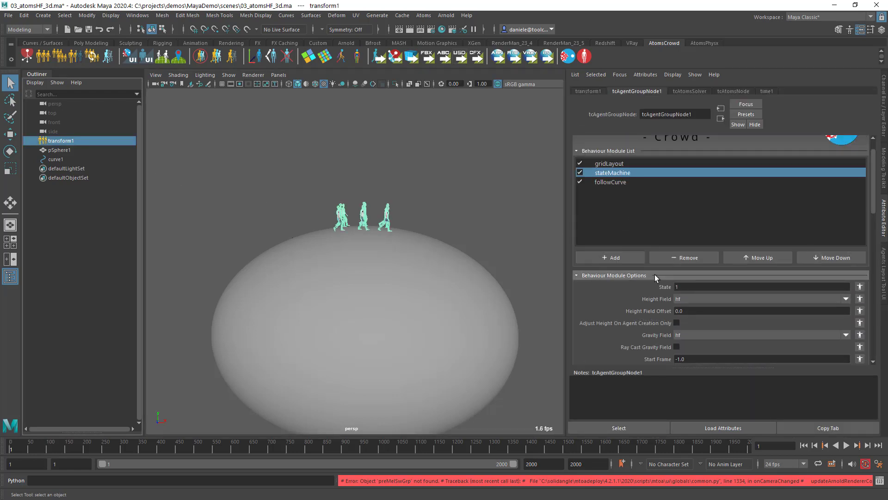
scroll(654, 277, down, 3)
click(847, 445)
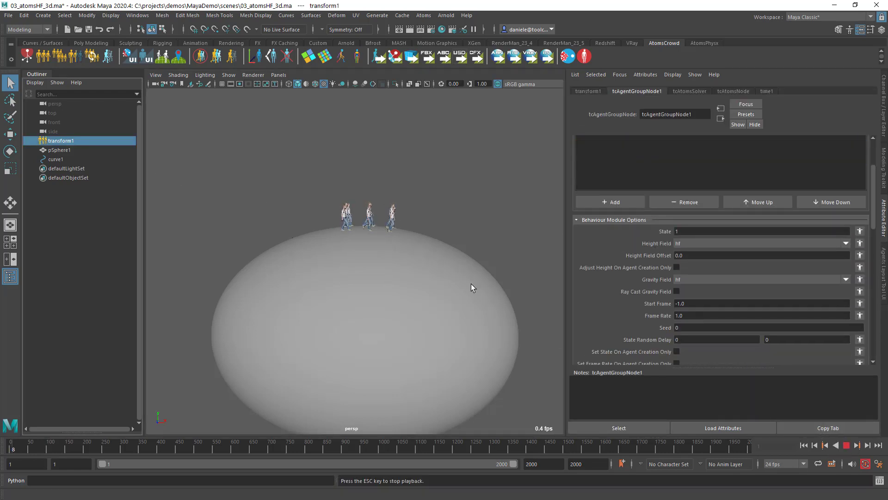
alt+drag(472, 288, 452, 220)
mouse_move(428, 190)
alt+middle_down()
mouse_move(448, 182)
mouse_move(437, 175)
alt+middle_up()
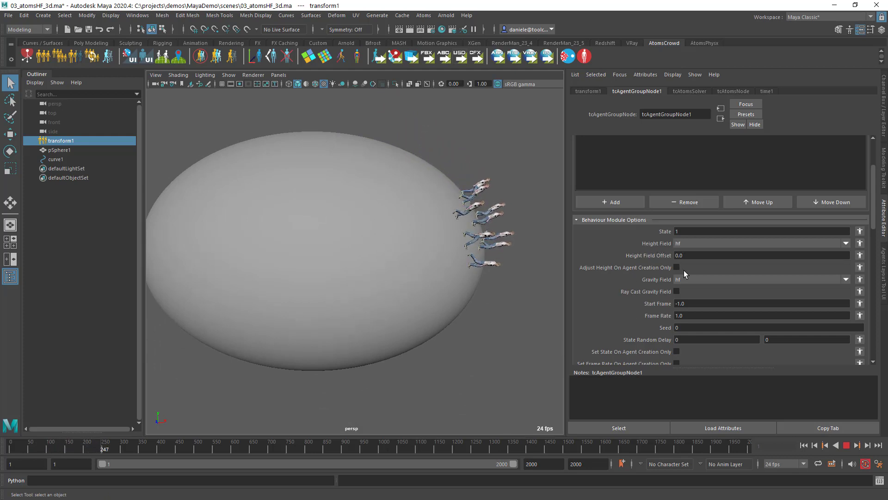
key(Escape)
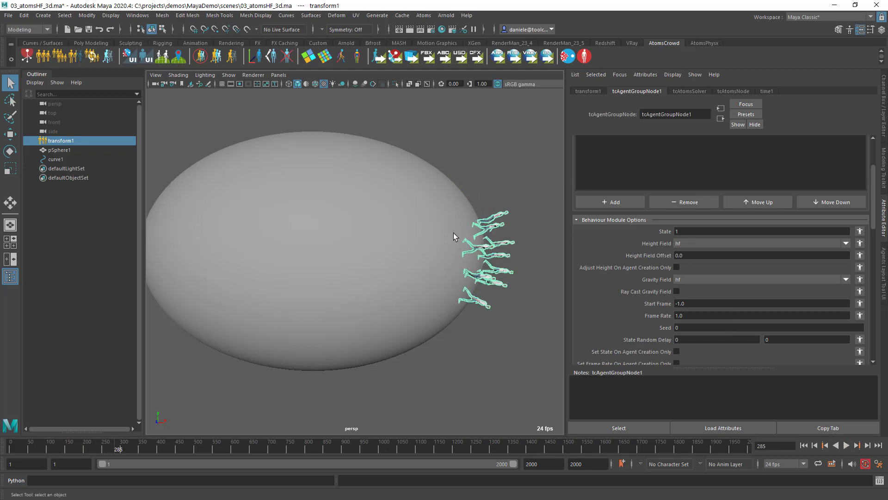
Resume playback to follow the agents to the sphere's underside, stop it, and rewind to frame 1
key(alt+v)
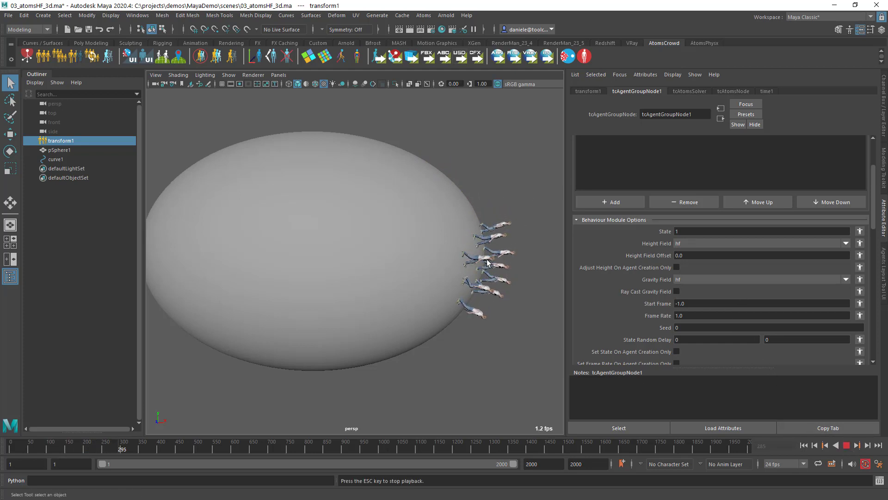
mouse_move(440, 227)
alt+mouse_down()
mouse_move(445, 218)
mouse_move(452, 236)
alt+mouse_up()
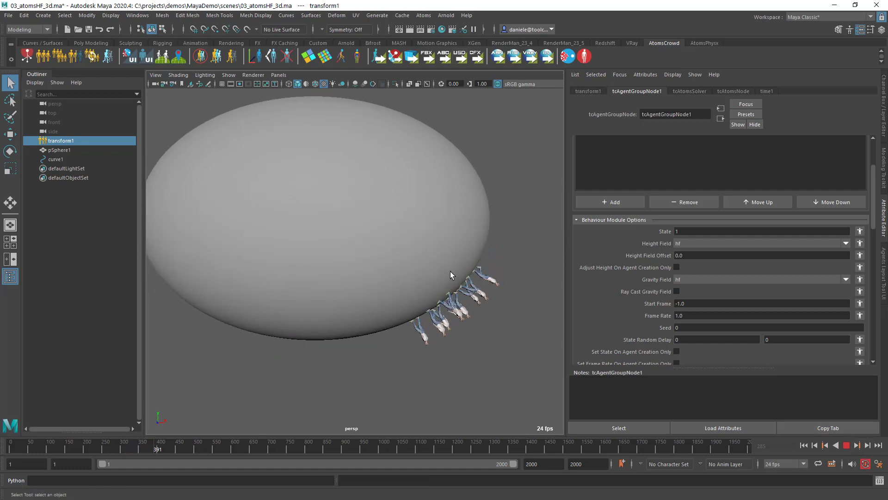
alt+drag(426, 307, 452, 282)
click(846, 446)
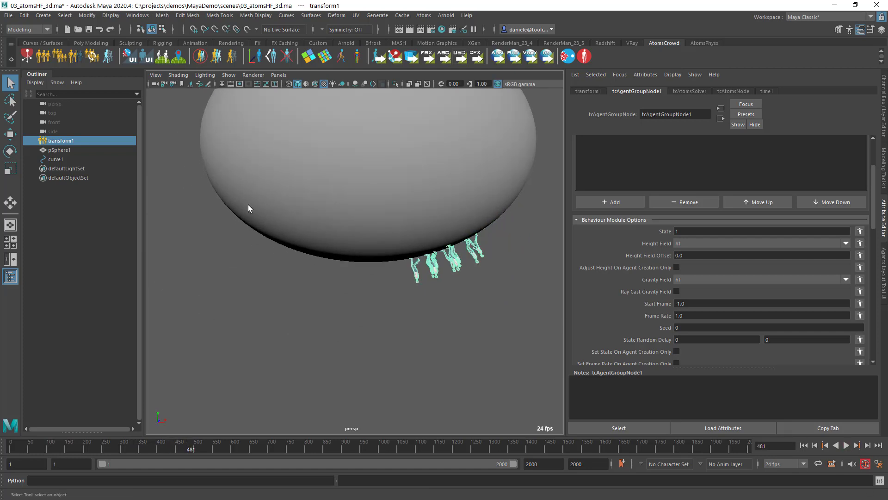
alt+drag(445, 254, 515, 262)
click(804, 446)
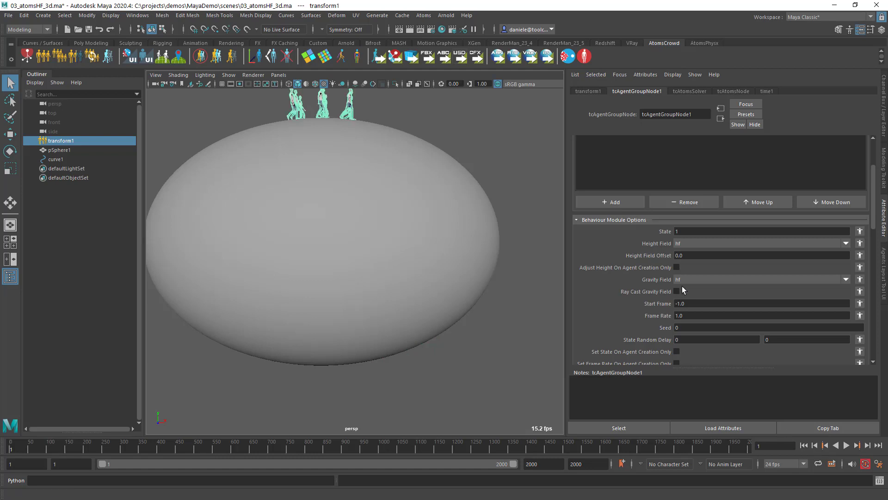
alt+drag(482, 222, 462, 197)
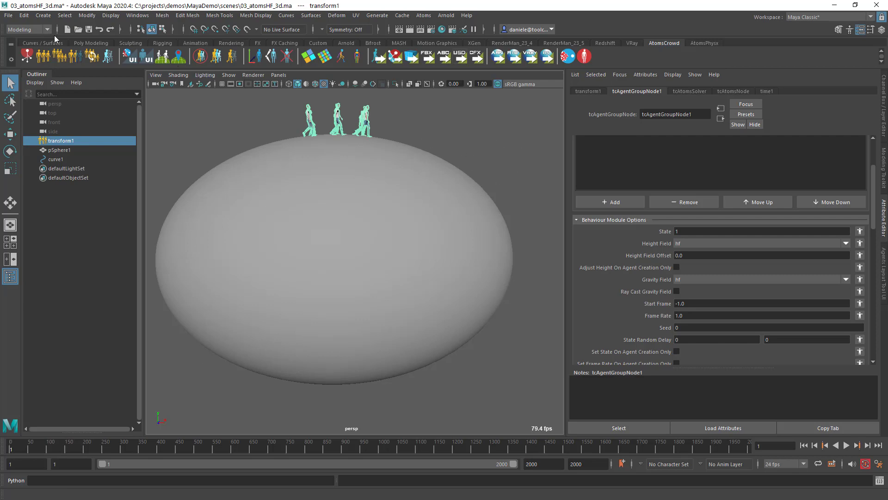
Open the 04_stadium_area_trigger scene from the MayaDemo scenes folder
click(9, 15)
click(25, 40)
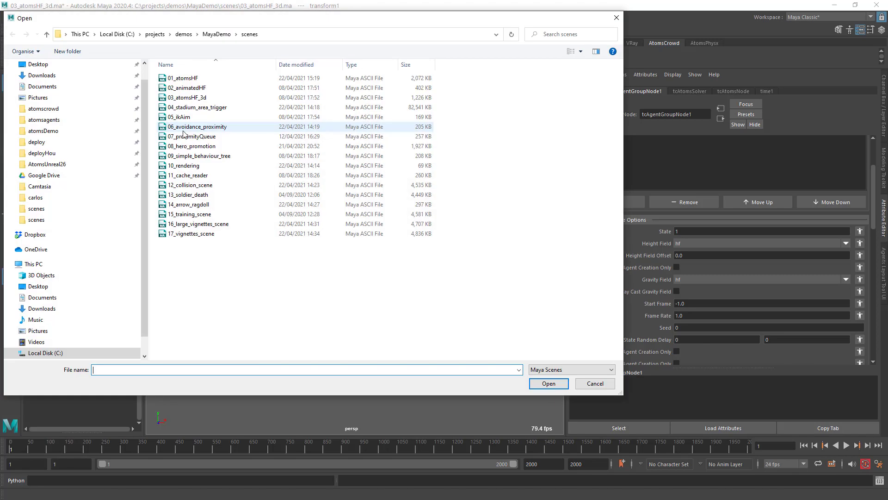
double_click(199, 107)
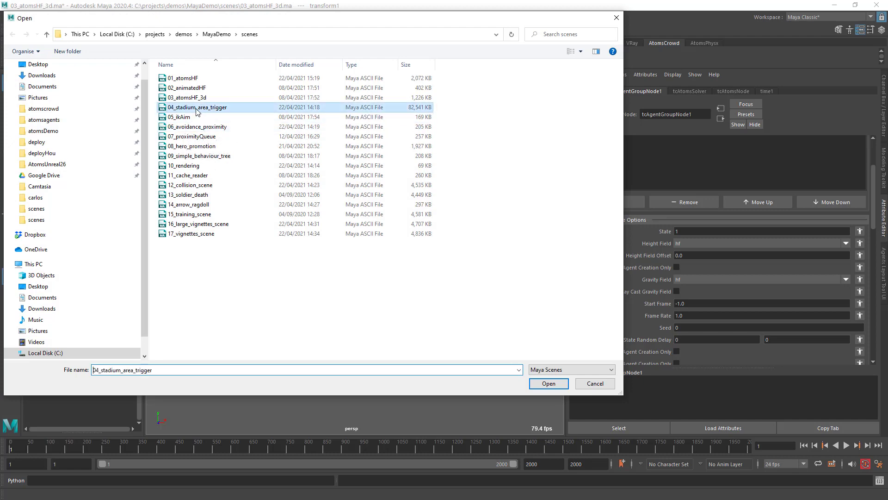
click(446, 256)
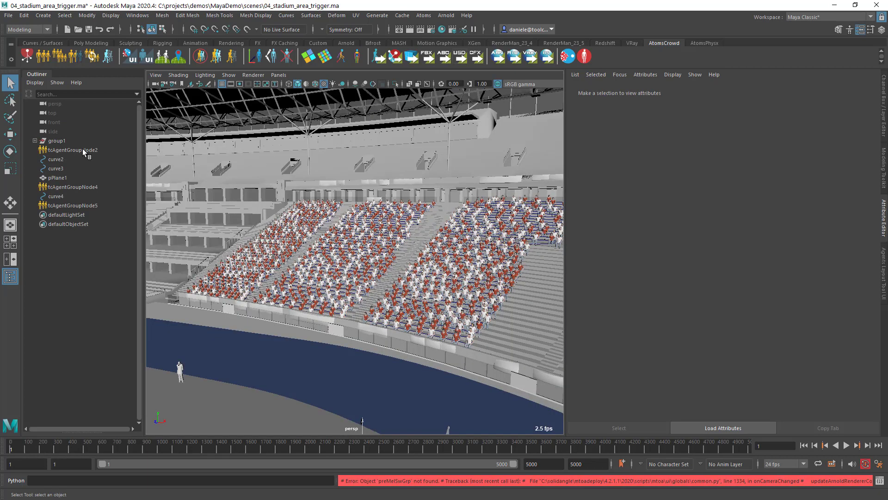
Show the areaTrigger module of tcAgentGroupNode2 and locate the pPlane1 trigger mesh in the stadium
click(83, 150)
click(625, 208)
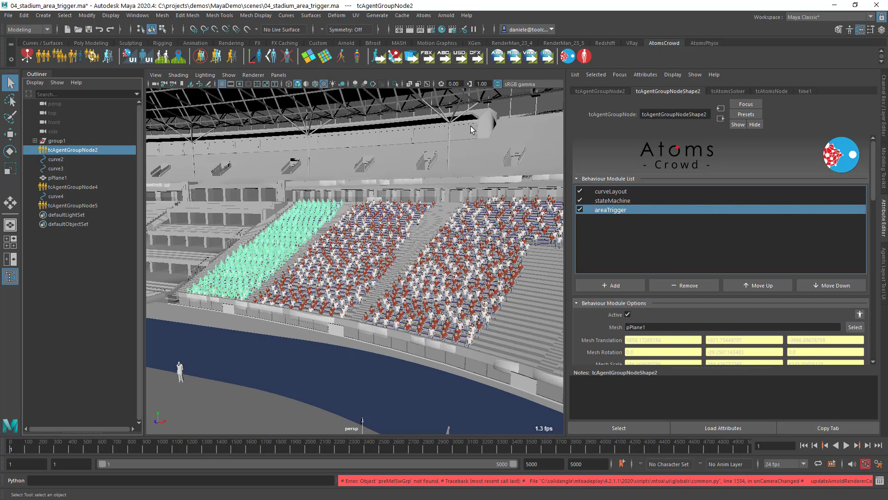
click(65, 179)
scroll(493, 147, down, 3)
scroll(493, 147, up, 3)
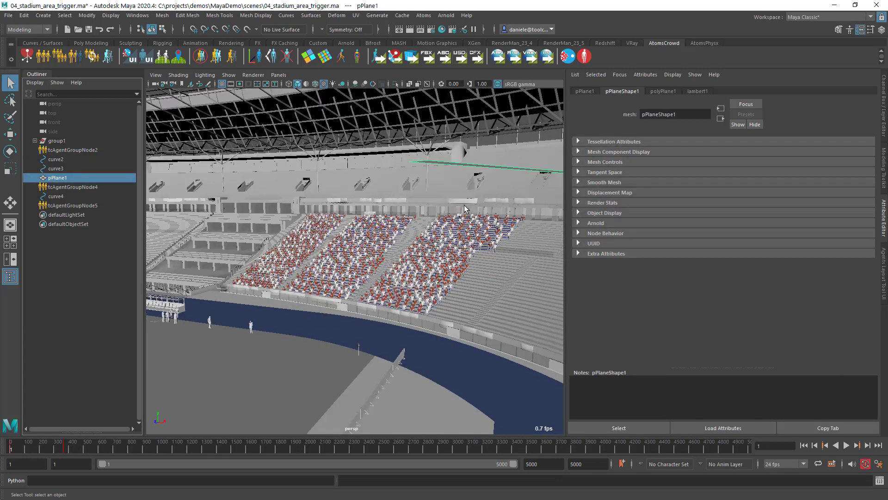
Examine the areaTrigger options of tcAgentGroupNode2, including its mesh, metadata, blend, random delay and value settings
click(81, 152)
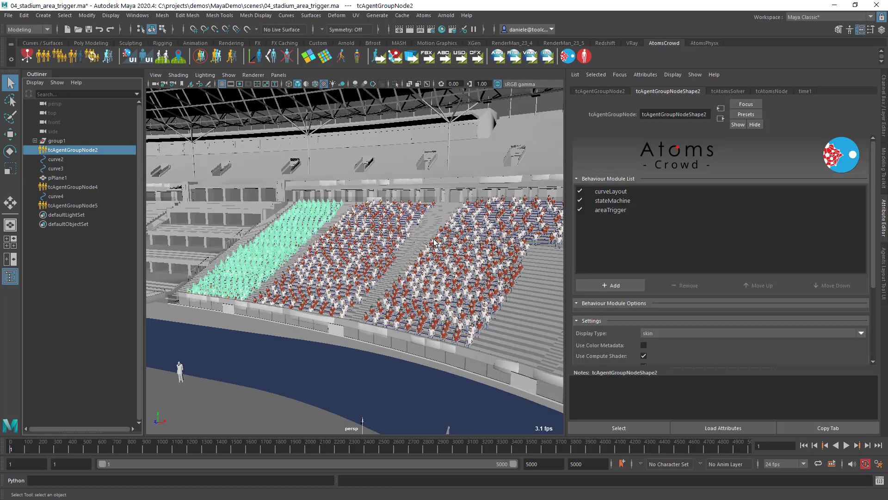
click(607, 207)
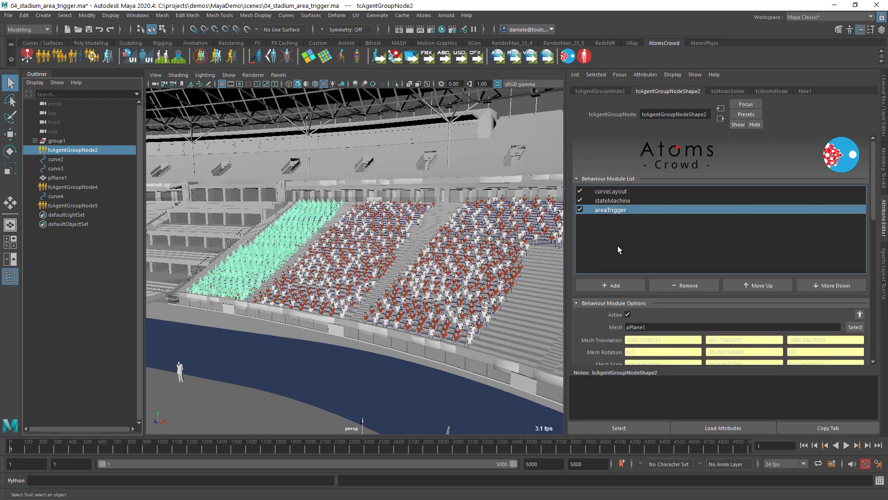
scroll(614, 320, down, 1)
scroll(615, 320, down, 2)
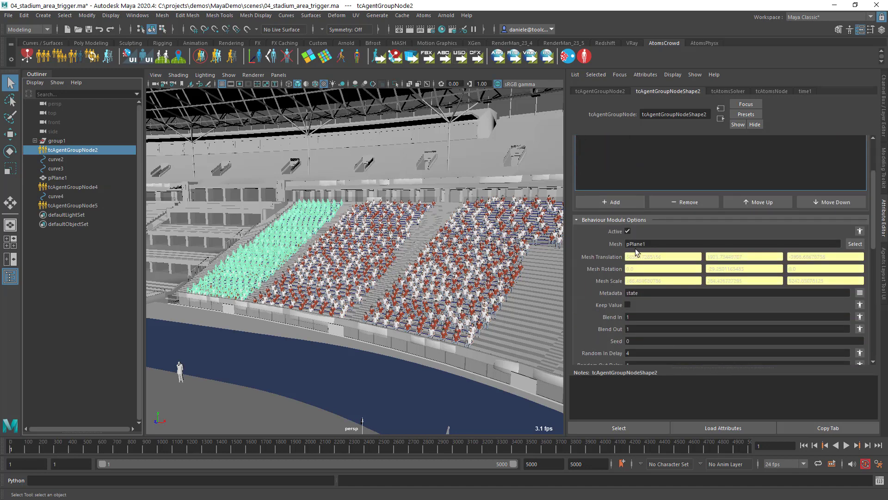
scroll(604, 312, down, 7)
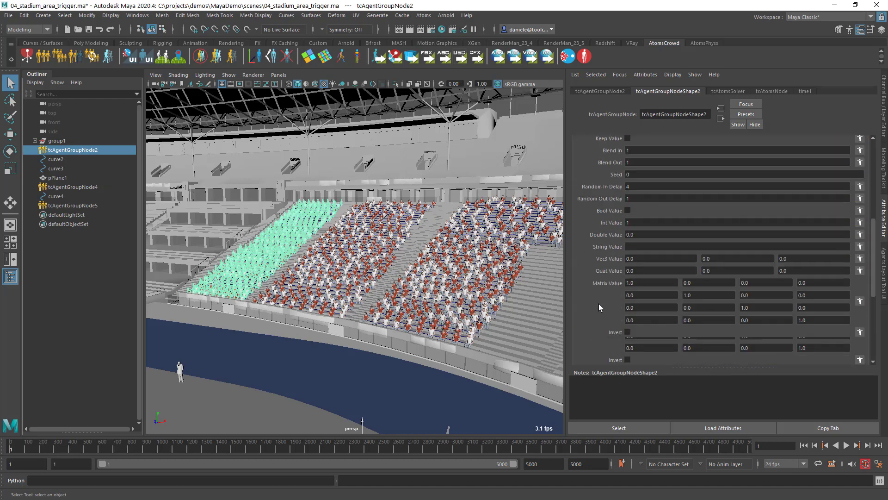
scroll(611, 296, up, 9)
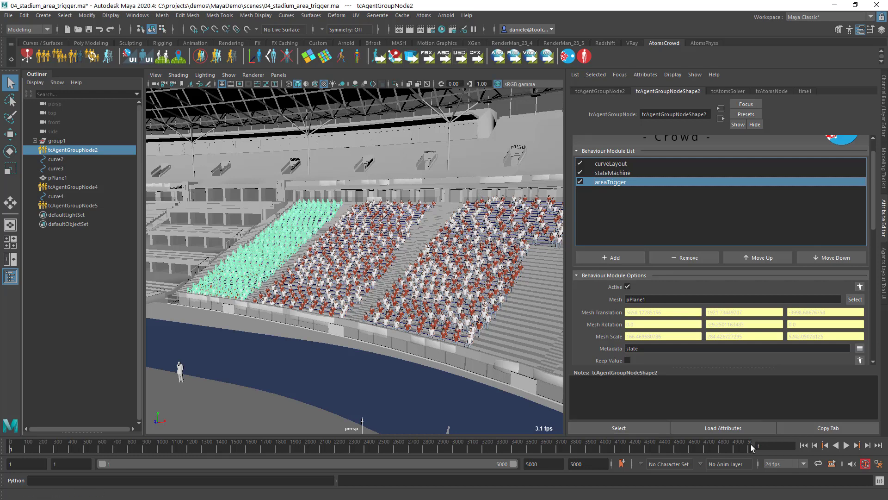
scroll(604, 273, down, 2)
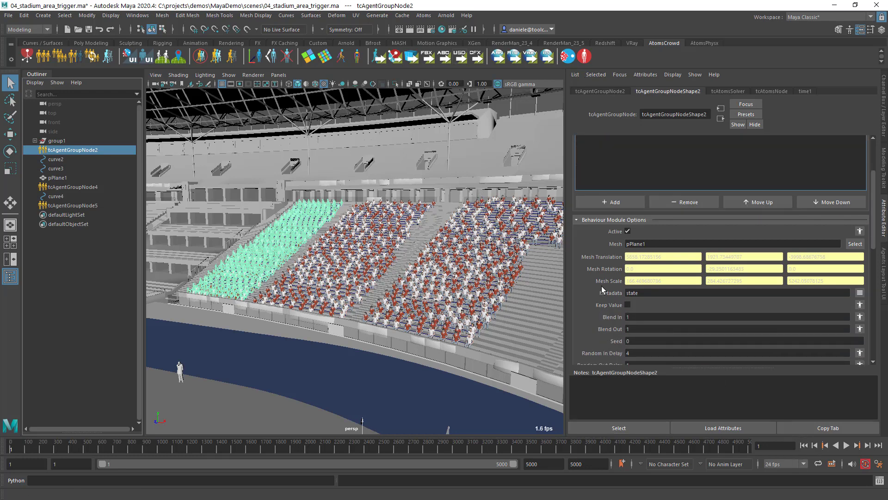
scroll(606, 305, down, 6)
scroll(608, 303, up, 8)
Play the stadium simulation to watch the trigger plane affect the seated crowd, and stop playback
click(846, 445)
mouse_move(503, 229)
alt+middle_down()
mouse_move(482, 245)
mouse_move(509, 219)
alt+middle_up()
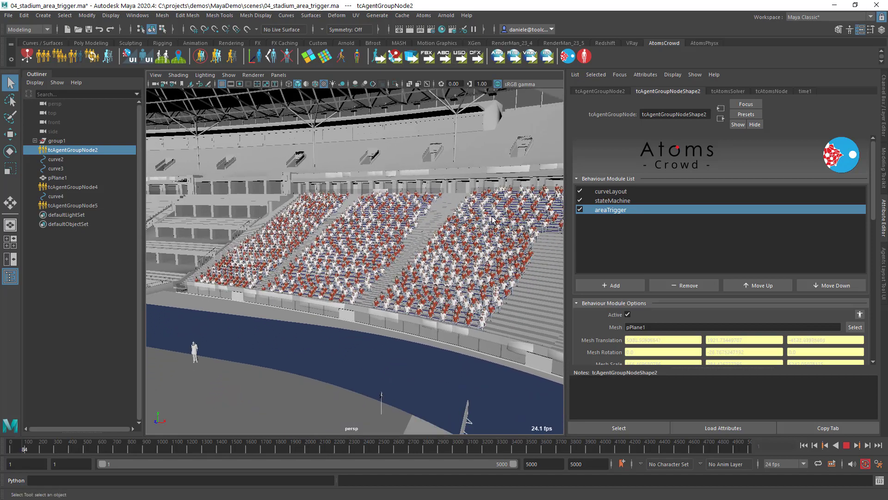
alt+drag(493, 219, 507, 219)
alt+drag(490, 218, 508, 207)
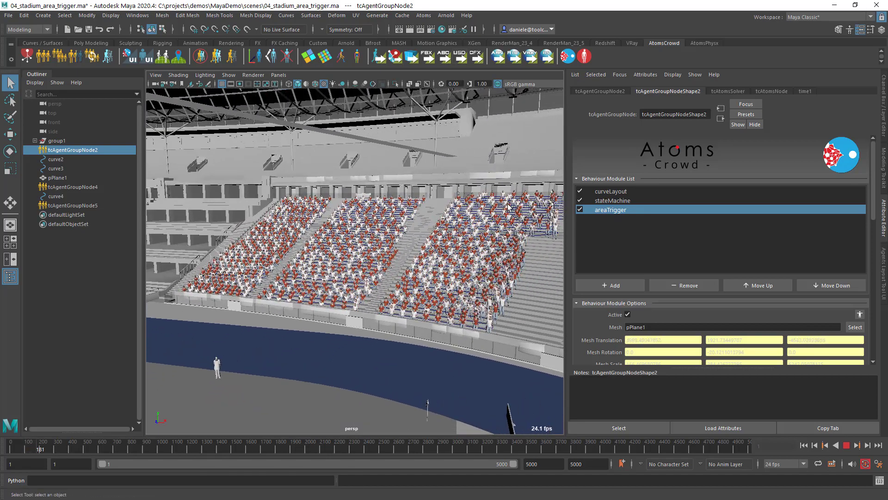
click(846, 446)
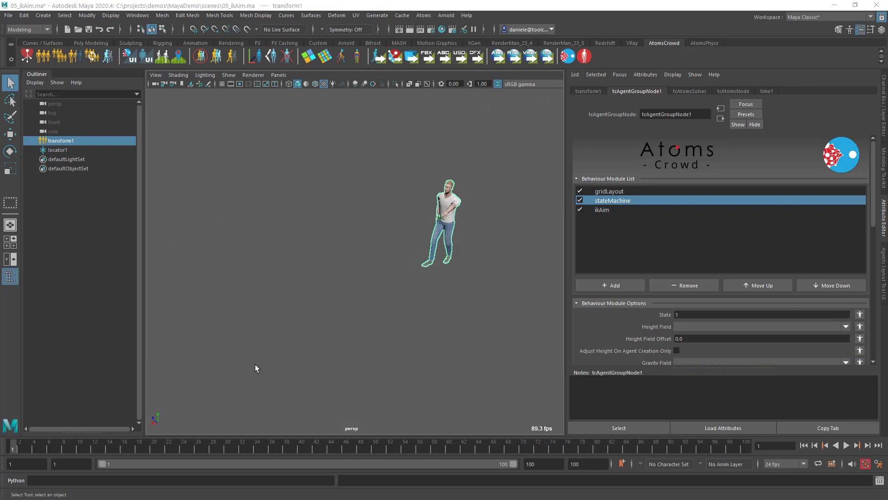
Look up the ikAim module in the Pose category of the behaviour modules that can be added, without adding one
click(597, 287)
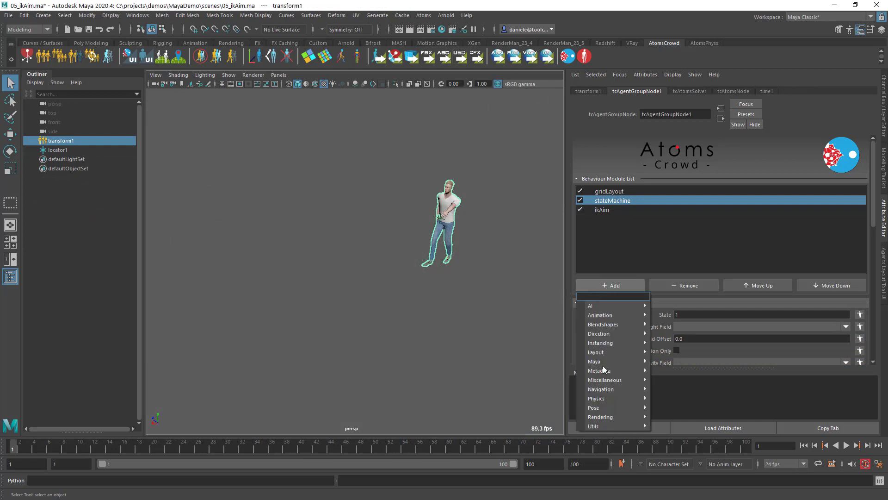
mouse_move(610, 408)
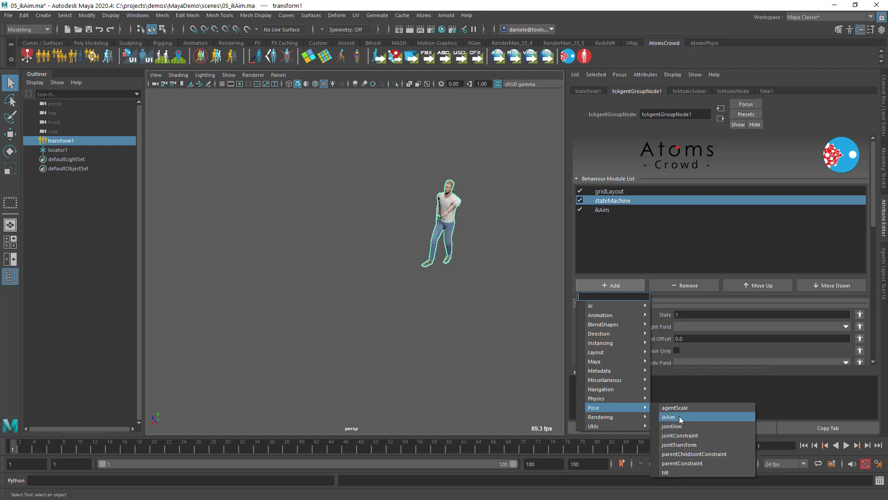
click(473, 251)
Show the ikAim module options of the transform1 agent group, including its aim position and joint names
alt+middle_drag(320, 191, 299, 215)
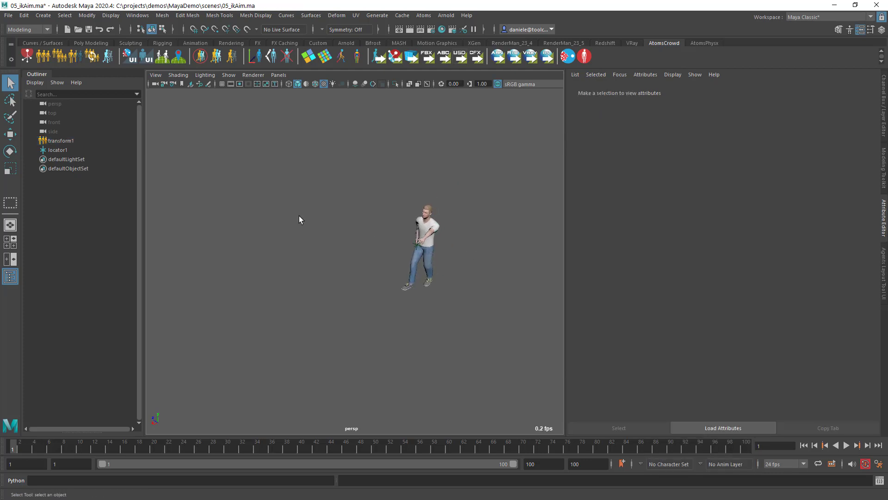
click(76, 141)
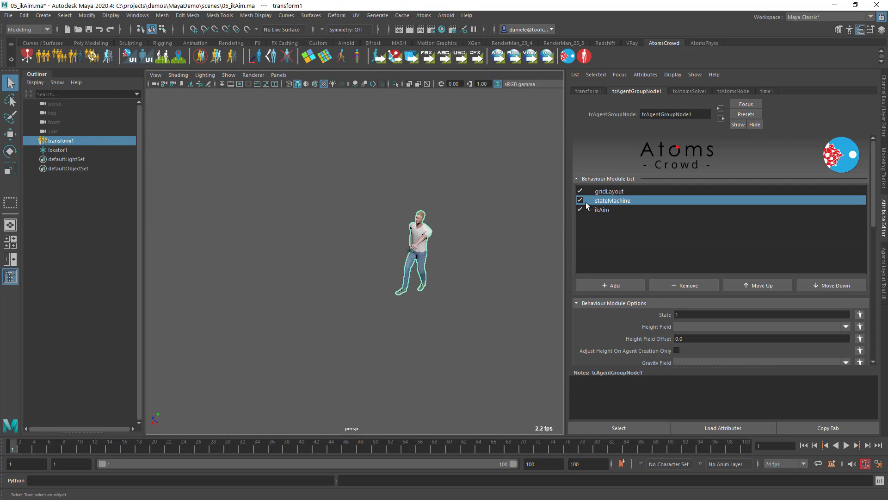
click(606, 211)
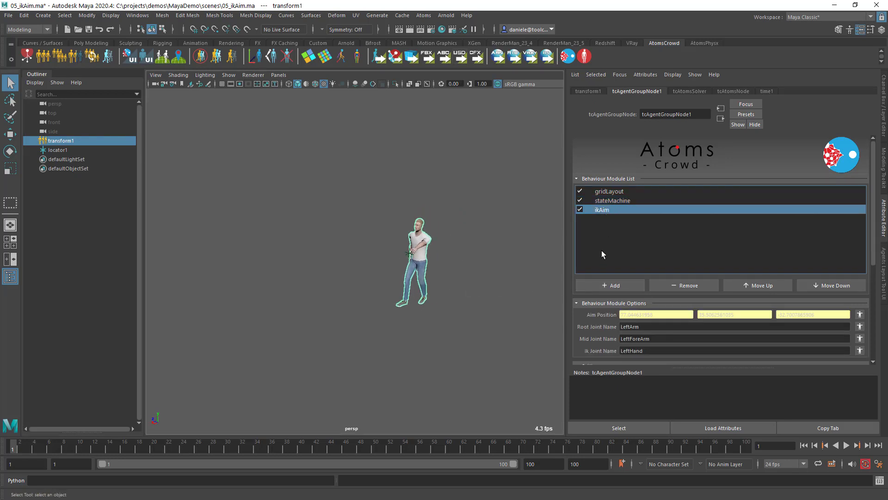
scroll(600, 220, down, 2)
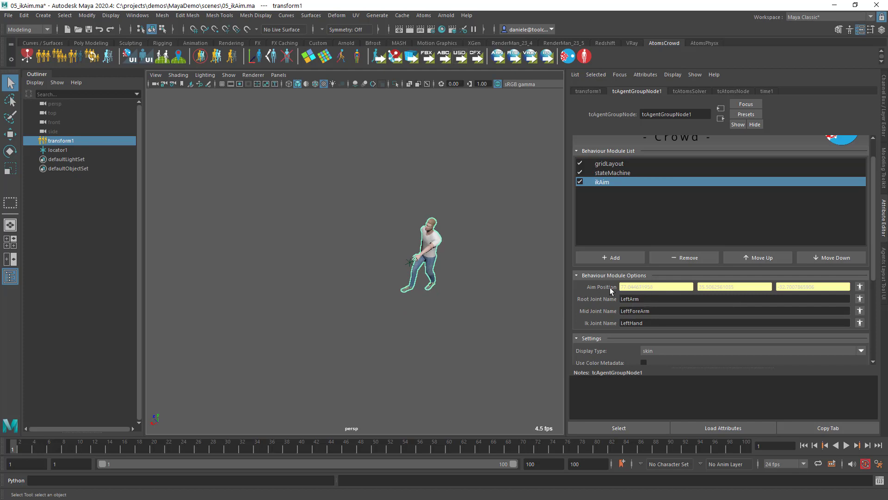
Play the ikAim simulation twice to watch the agent's arm follow the locator, returning to frame 1 each time
click(847, 445)
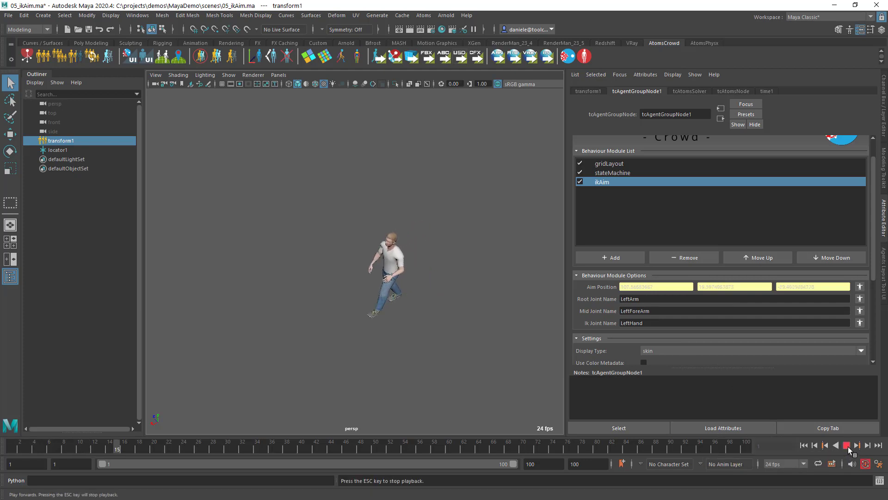
key(Escape)
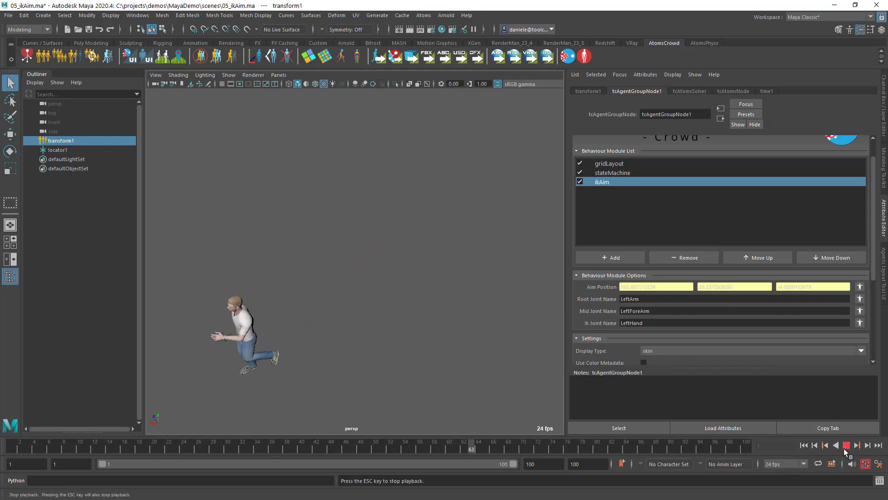
click(805, 445)
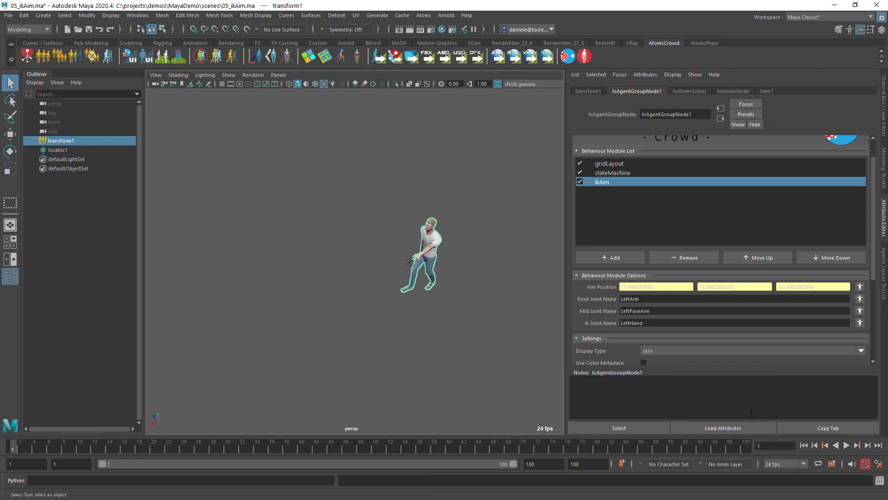
click(847, 446)
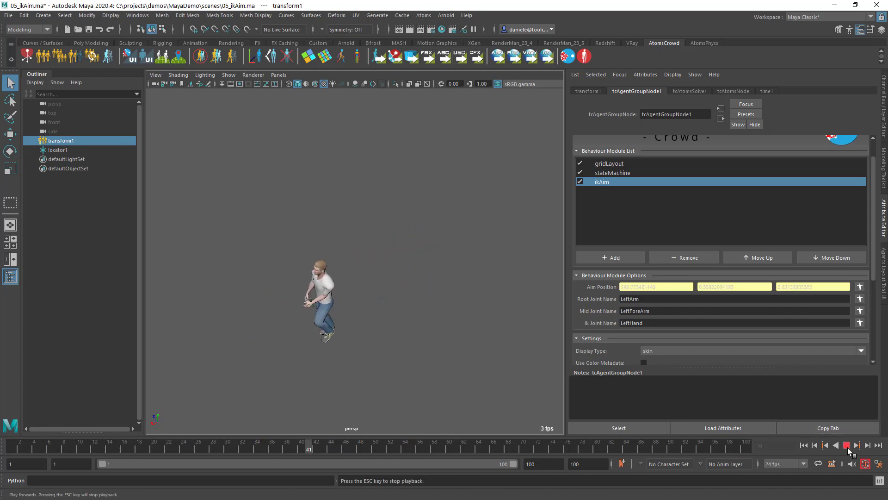
click(847, 446)
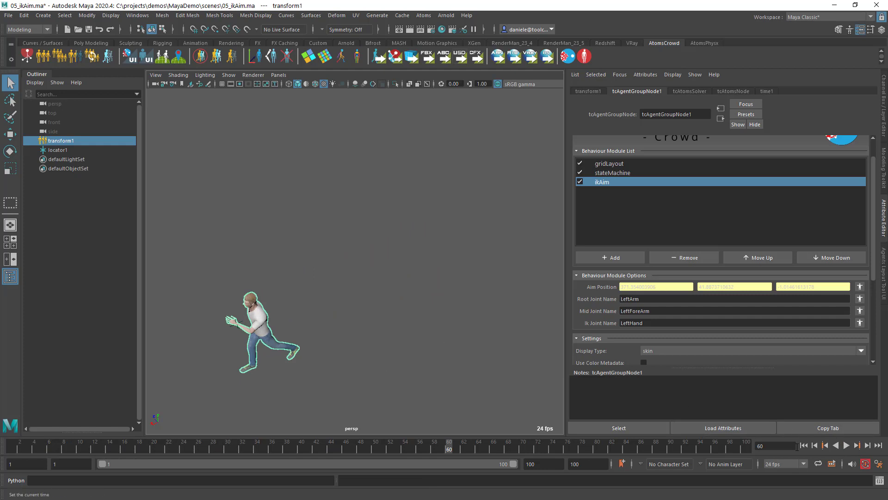
click(804, 445)
Frame the agent and its aim locator up close and open the Agents Layout Tool
scroll(449, 263, up, 5)
alt+middle_drag(448, 264, 356, 296)
alt+drag(356, 298, 341, 246)
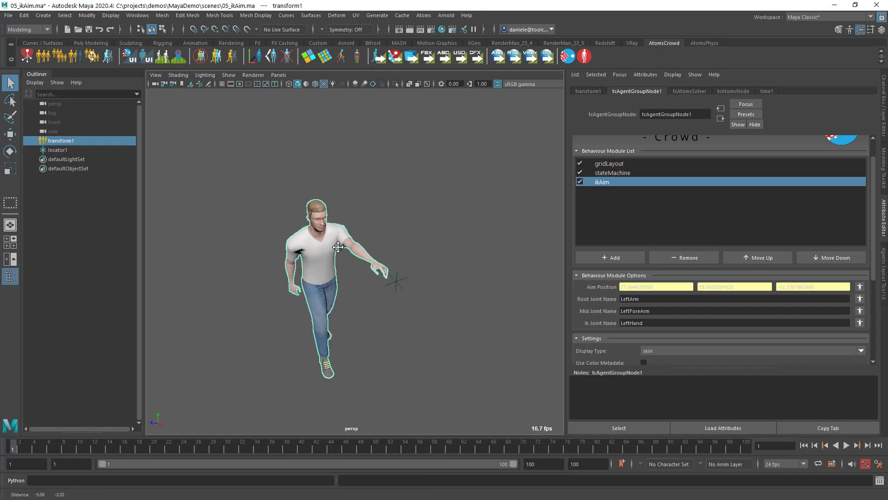
alt+middle_drag(341, 246, 418, 195)
alt+middle_drag(464, 218, 470, 282)
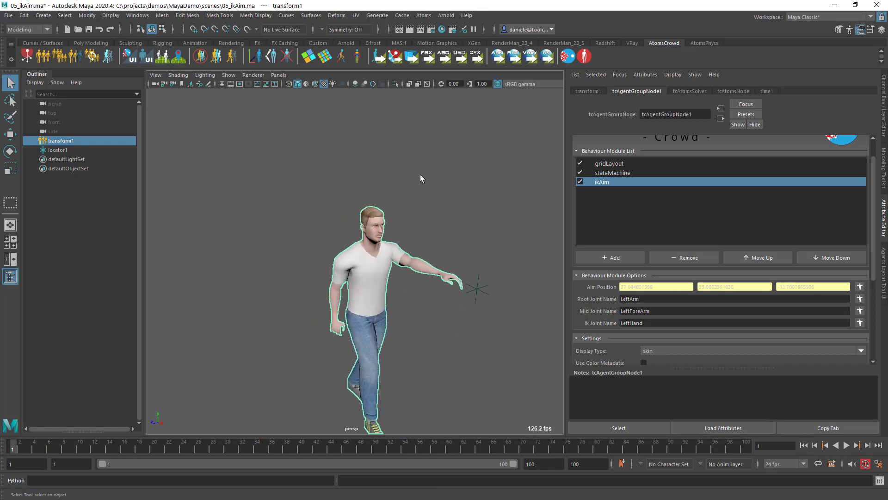
click(423, 15)
mouse_move(445, 68)
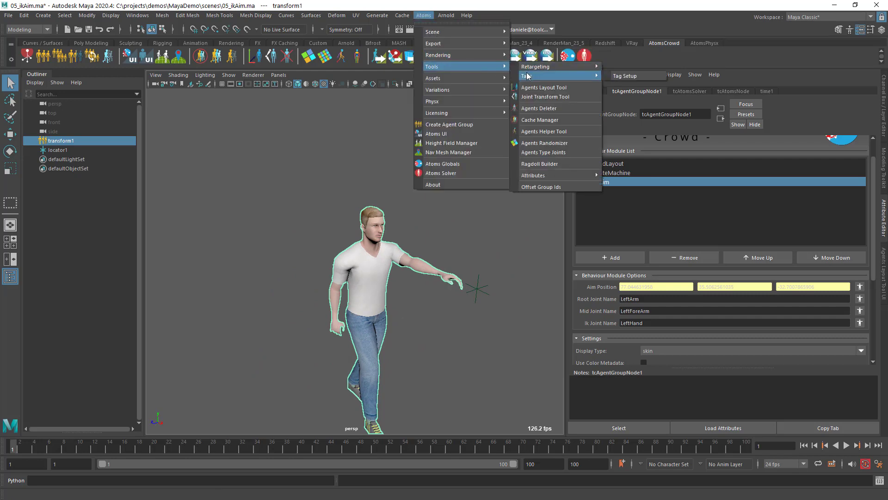
click(539, 97)
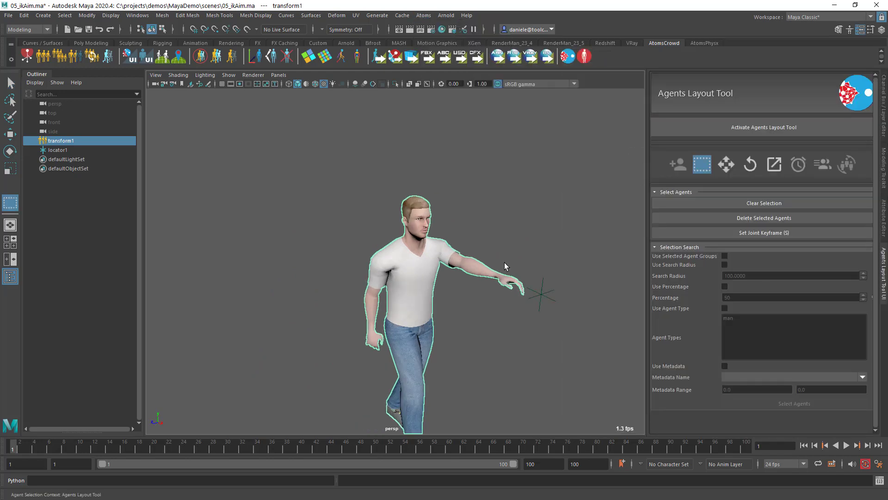
Select the agent's right upper arm joint and rotate it to raise the arm away from the body
click(385, 285)
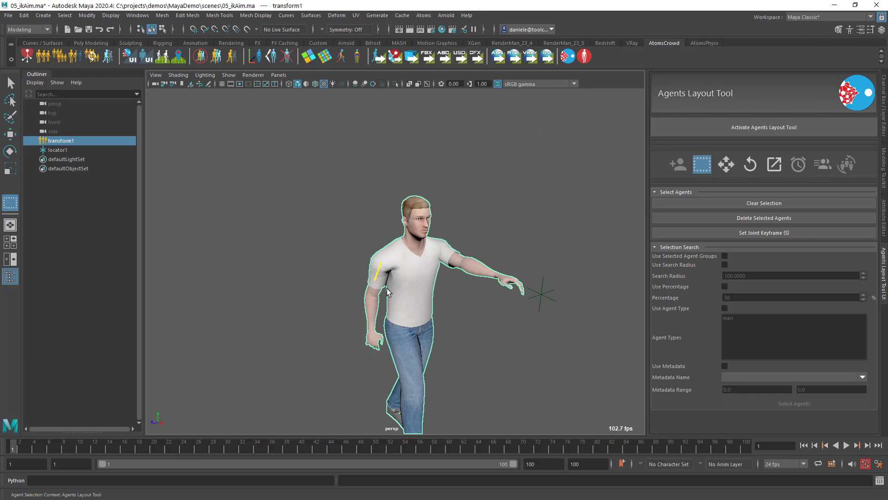
key(e)
mouse_move(425, 259)
alt+mouse_down()
mouse_move(443, 264)
mouse_move(391, 252)
mouse_move(404, 248)
mouse_move(420, 268)
alt+mouse_up()
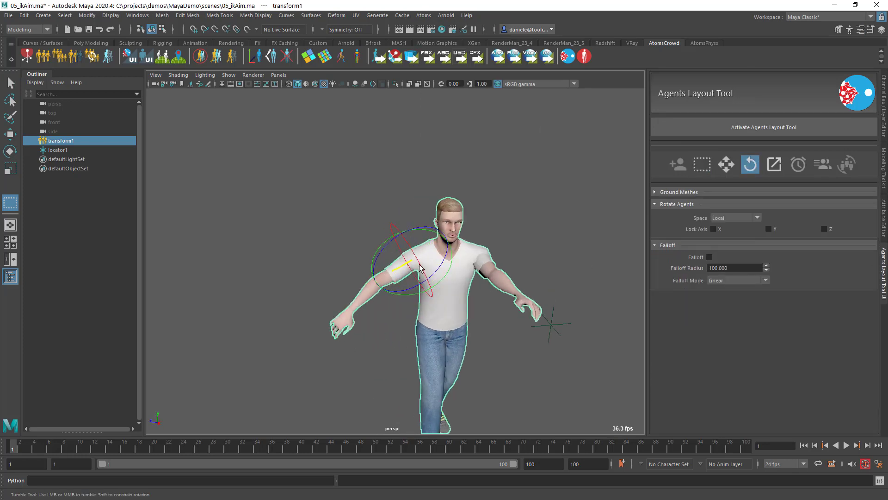
Select the agent's right forearm joint and rotate it to bend the elbow
click(696, 168)
click(372, 290)
key(e)
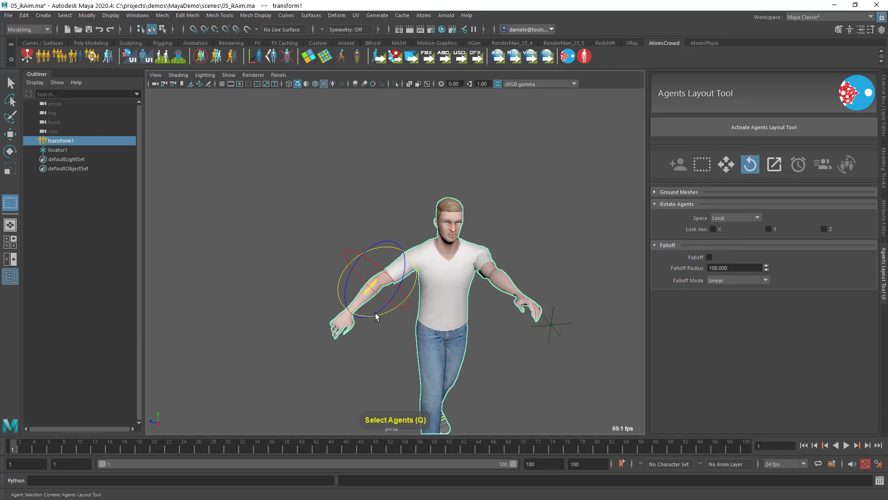
alt+drag(382, 316, 420, 337)
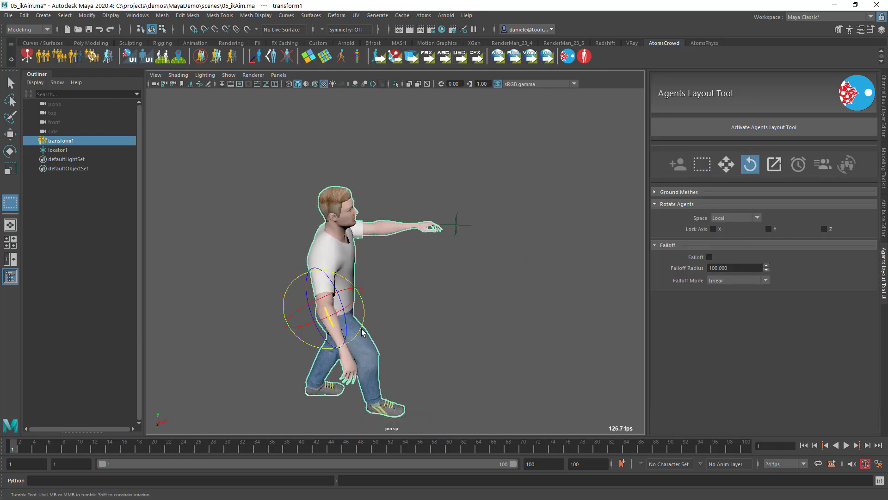
drag(379, 310, 378, 296)
alt+drag(442, 304, 390, 301)
alt+right_drag(391, 301, 358, 303)
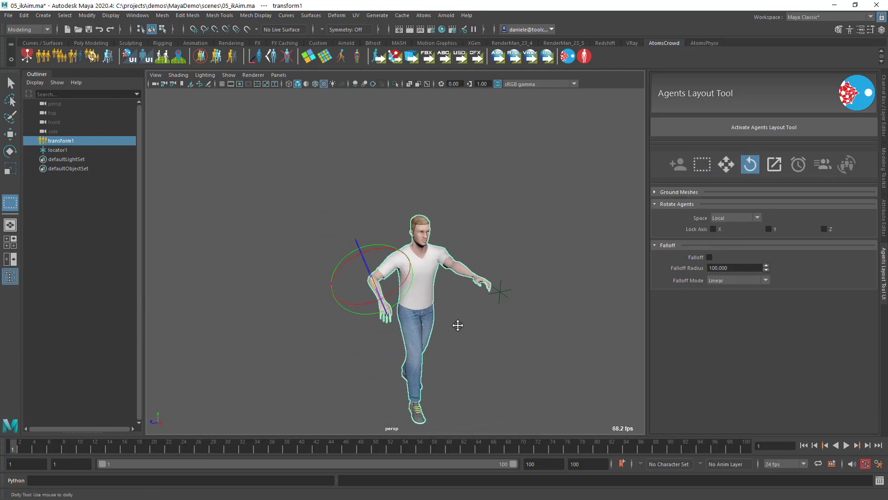
Play the simulation to watch the walking agent with its adjusted right arm, and stop at frame 23
alt+middle_drag(458, 323, 344, 308)
click(847, 445)
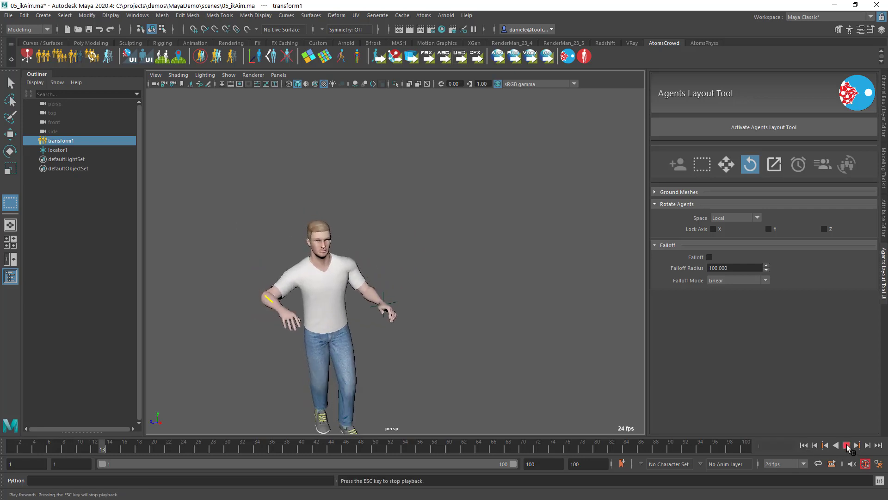
alt+right_drag(493, 309, 452, 291)
alt+middle_drag(452, 291, 356, 185)
alt+drag(357, 185, 366, 252)
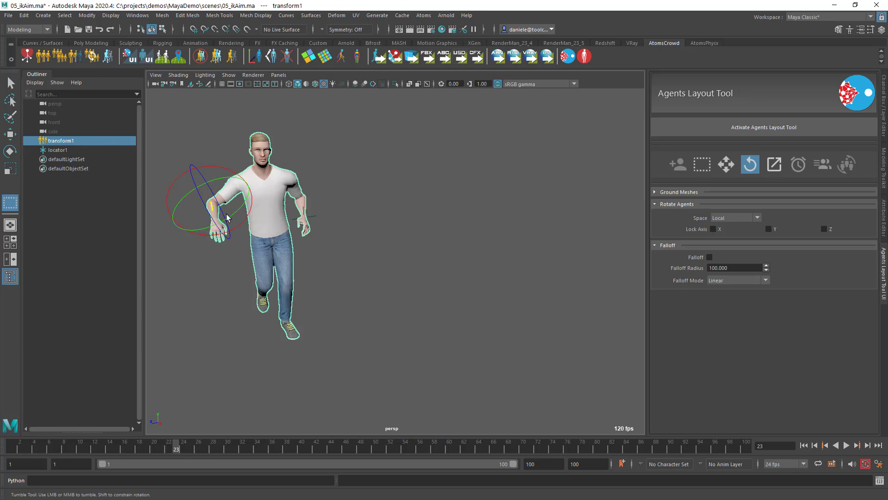
Show the jointTransform1 and jointTransform2 modules of tcAgentGroupNode1 and view the options of jointTransform1
click(885, 218)
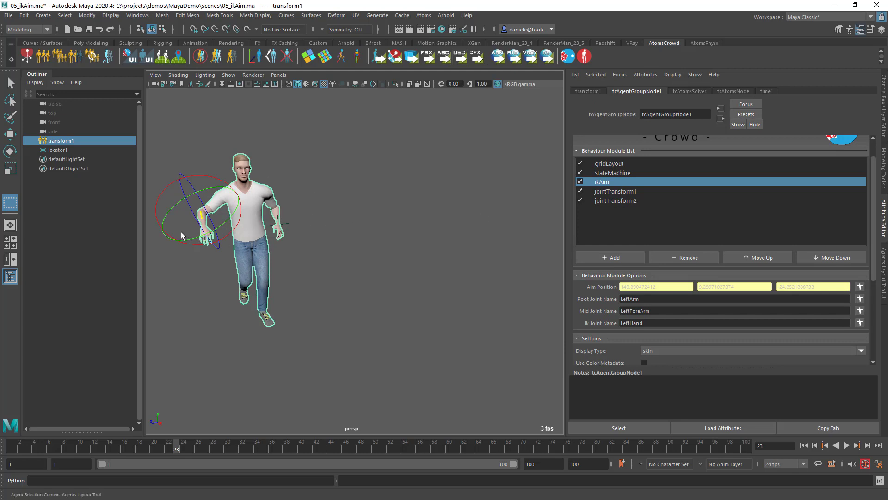
click(624, 194)
click(620, 203)
click(621, 192)
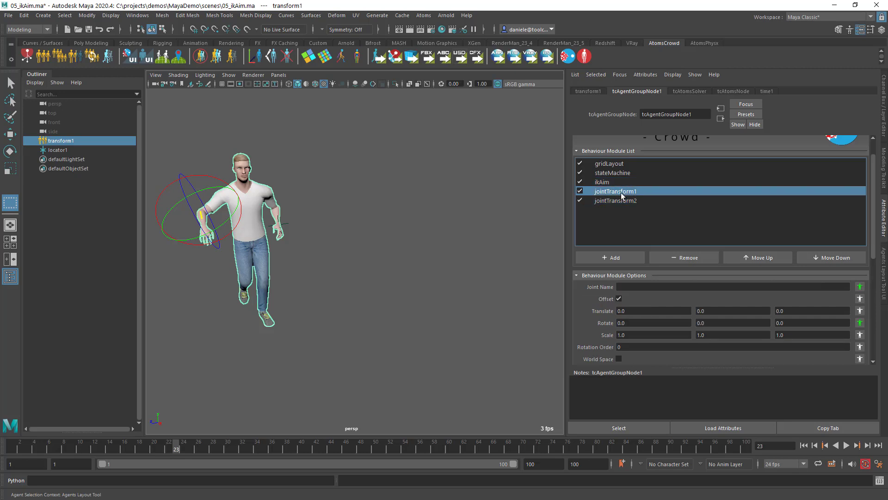
scroll(595, 298, down, 1)
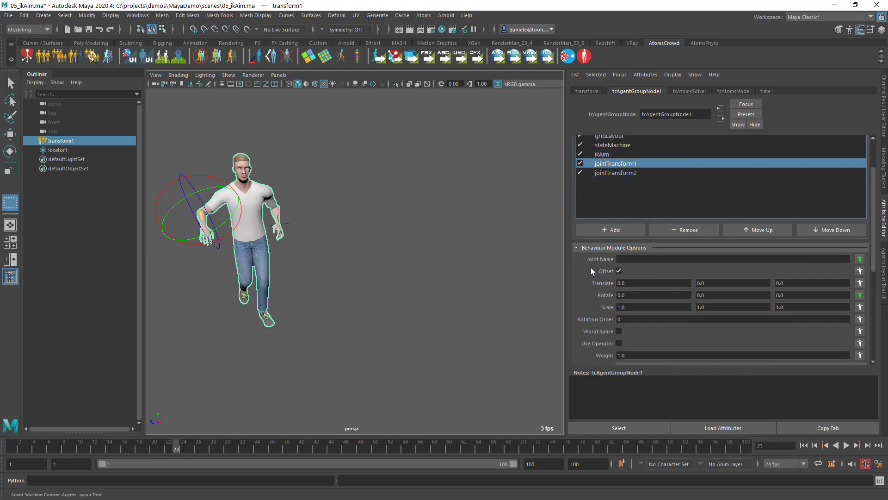
Inspect the per-agent overrides for jointTransform1's joint name and rotate values, and show the jointTransform2 options
click(860, 259)
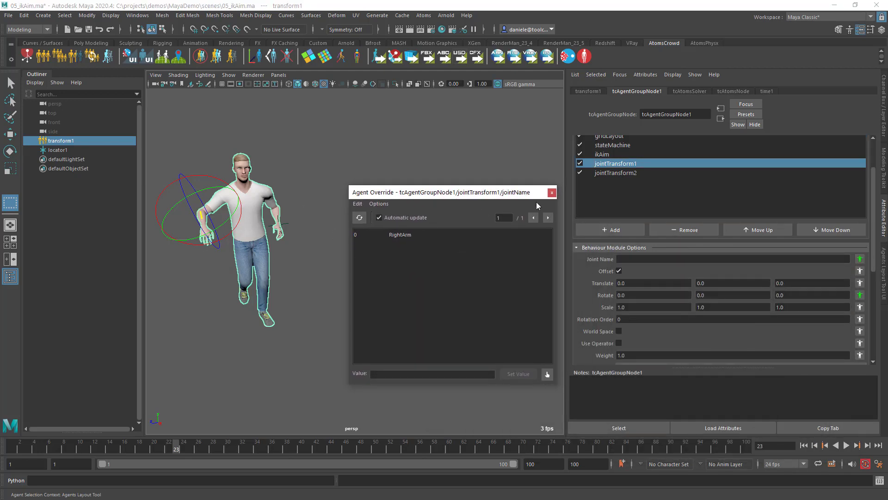
click(551, 193)
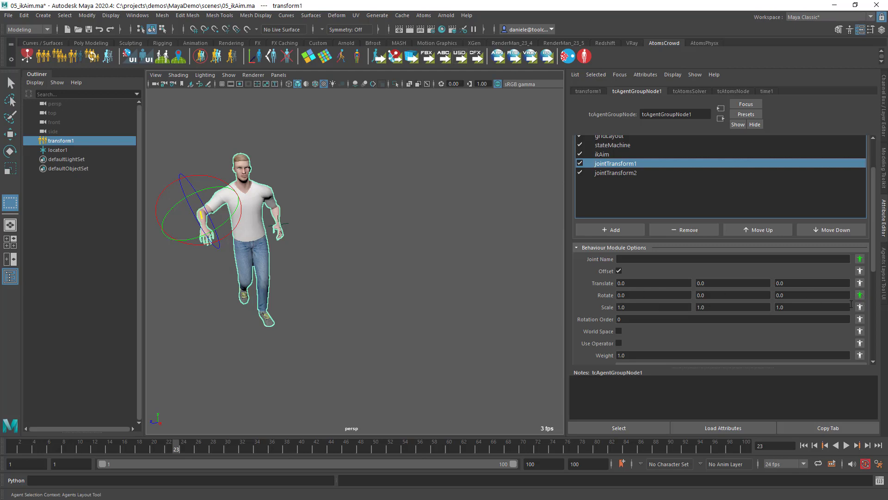
click(860, 295)
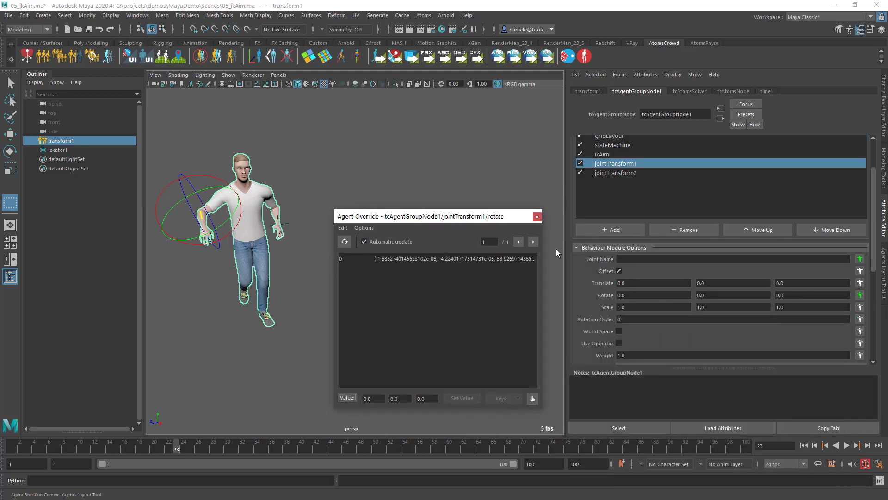
click(537, 216)
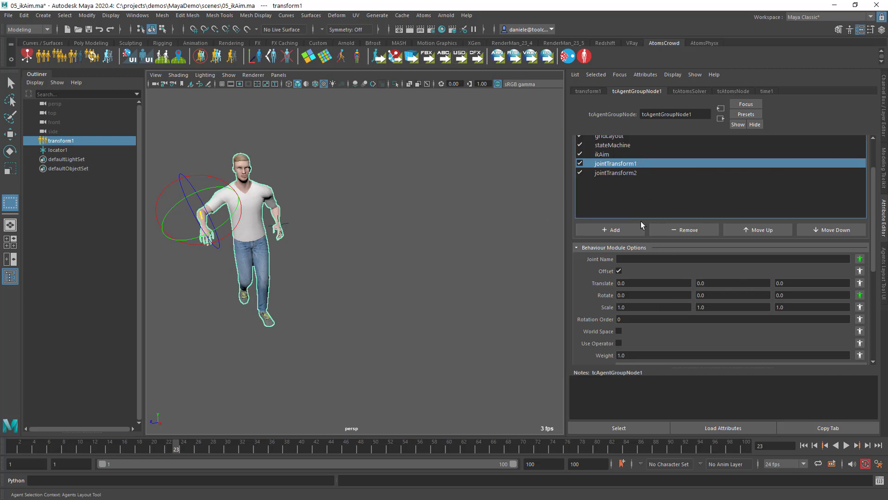
click(634, 173)
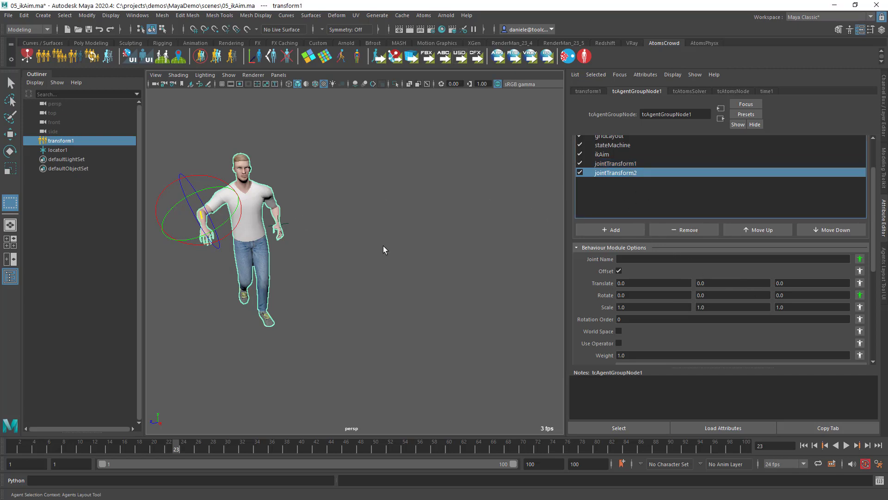
Open the 06_avoidance_proximity scene from the MayaDemo scenes folder, discarding the changes to 05_ikAim
key(ctrl+o)
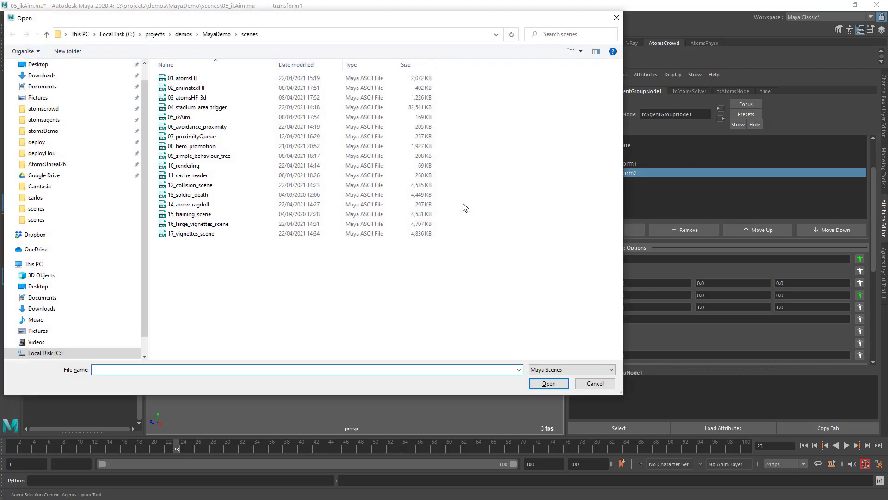
double_click(184, 128)
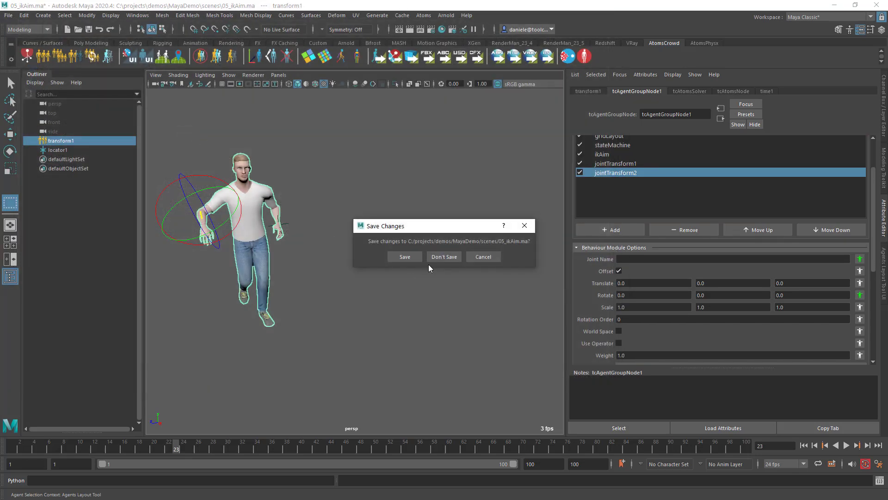
click(437, 259)
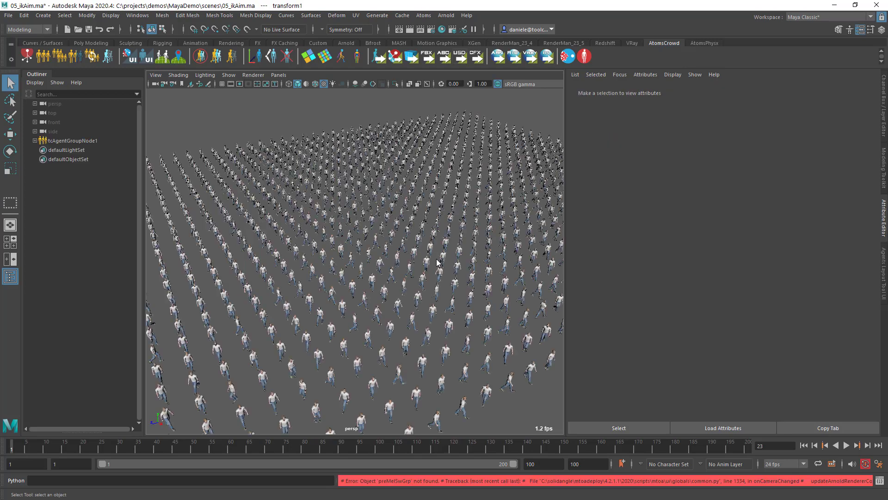
Show the agentAvoidance module options of tcAgentGroupNode1
click(90, 143)
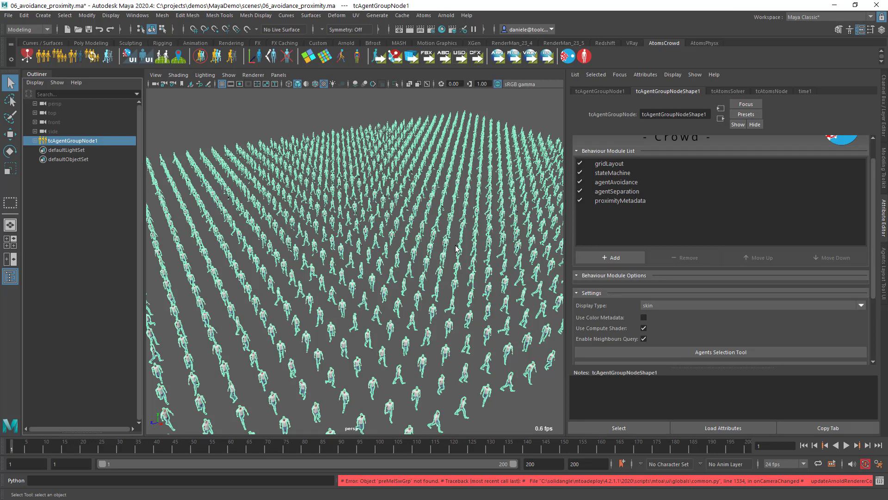
click(621, 184)
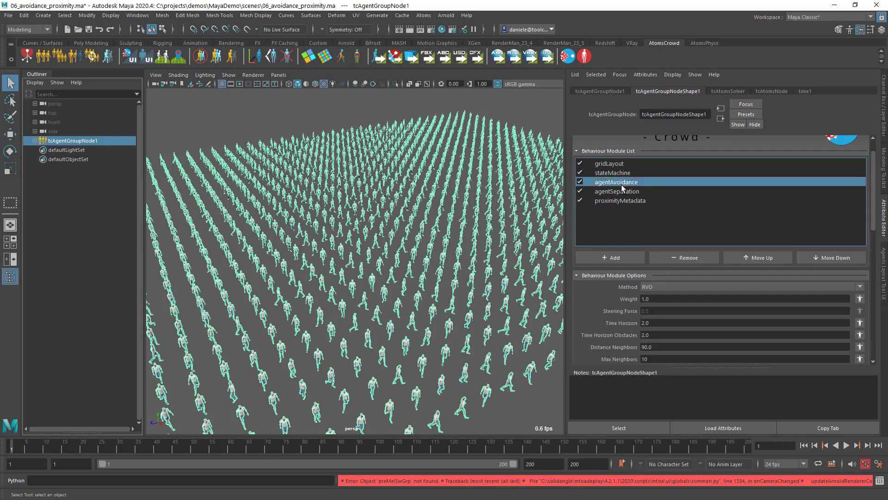
View the available Method choices of the agentAvoidance module, keeping RVO selected
scroll(604, 288, down, 1)
click(650, 260)
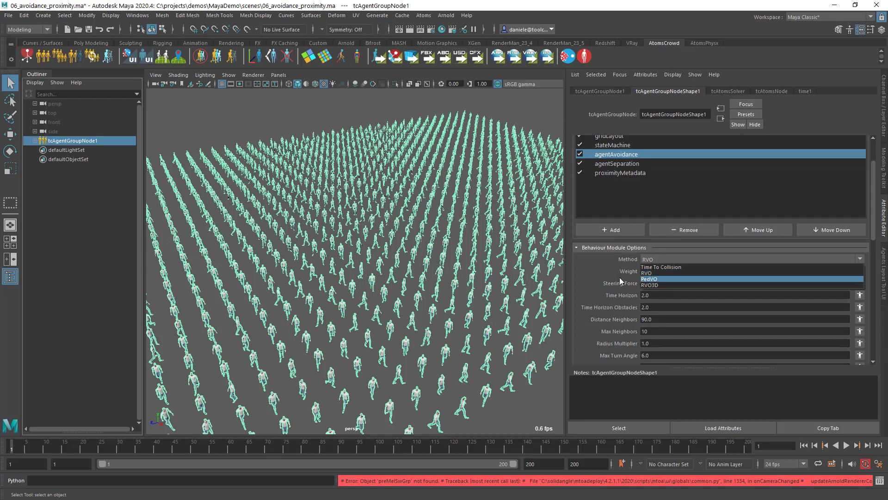
click(652, 271)
click(651, 260)
click(615, 265)
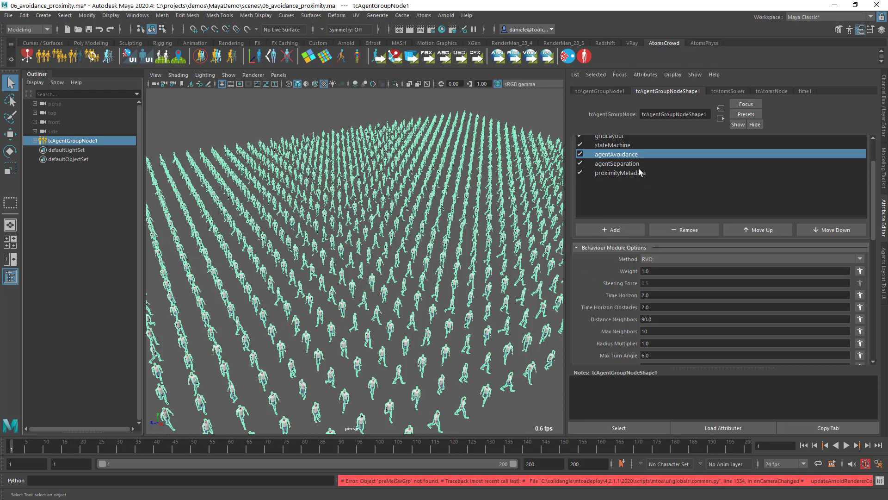
Show the agentSeparation module options, and review the proximityMetadata options from agent groups through radius, sight and debug
click(619, 164)
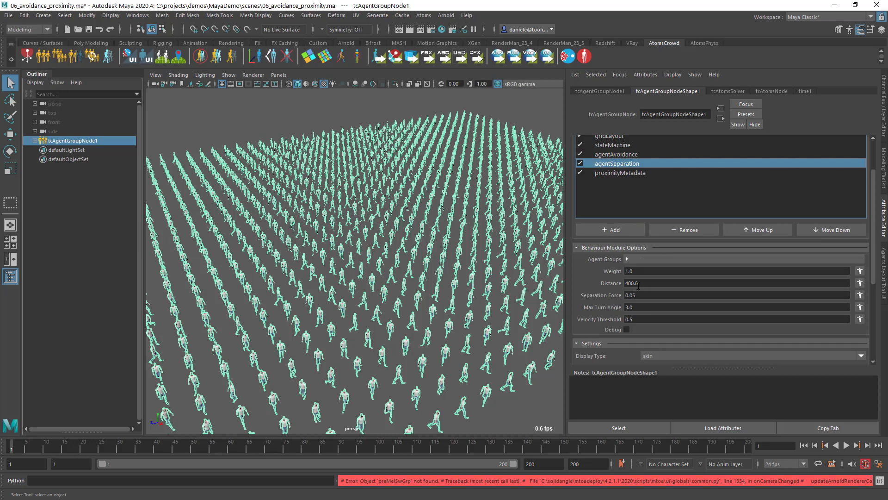
click(621, 173)
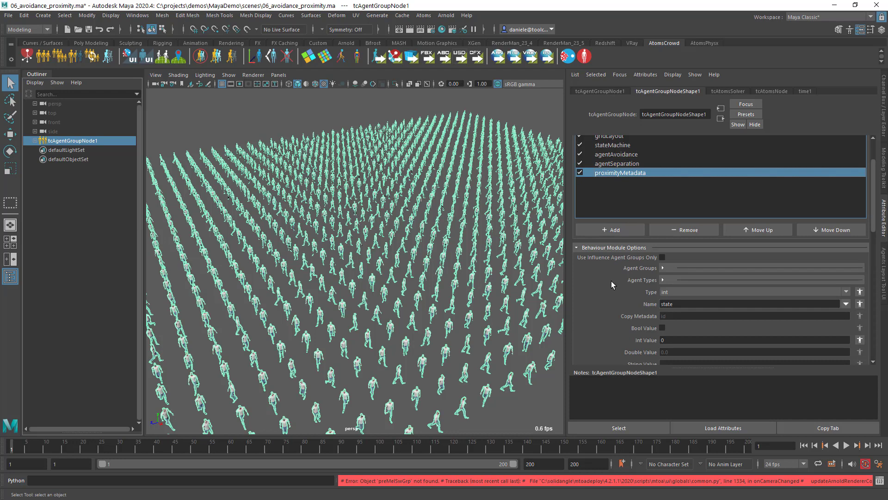
scroll(607, 313, down, 3)
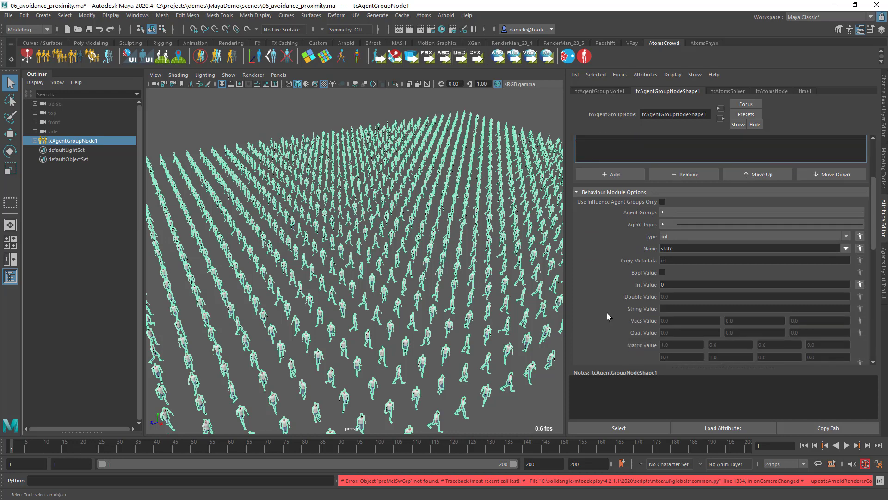
scroll(607, 313, down, 2)
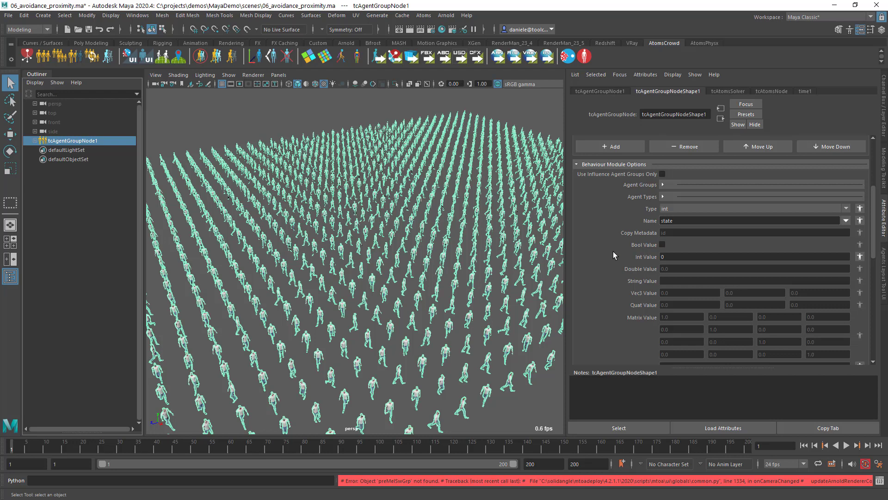
scroll(582, 254, down, 9)
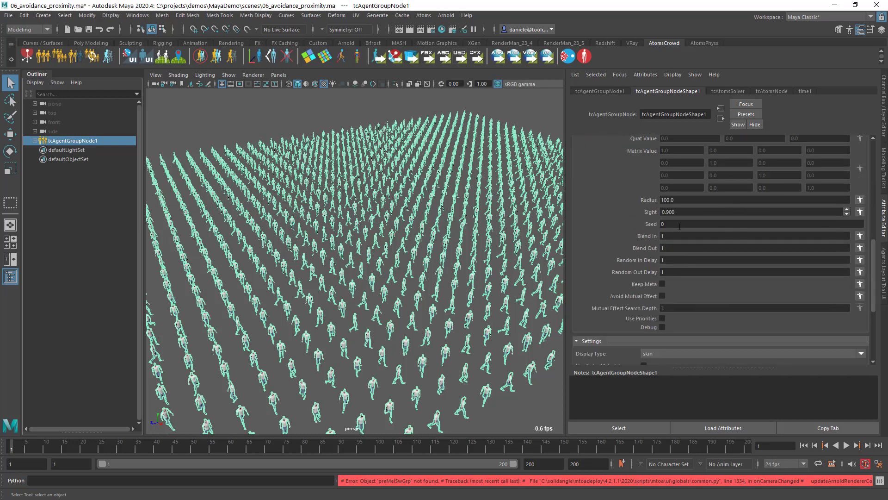
scroll(641, 235, up, 12)
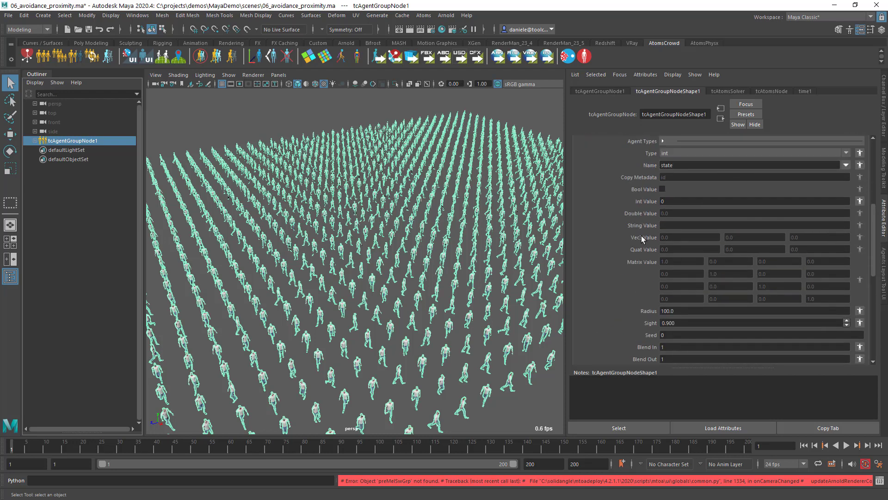
Show the agentAvoidance module again, play the avoidance simulation briefly and return to frame 1
click(623, 209)
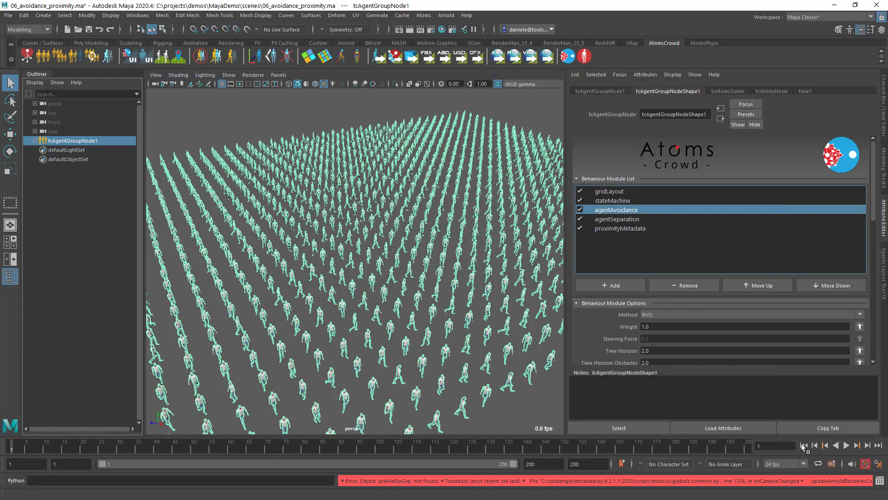
click(847, 446)
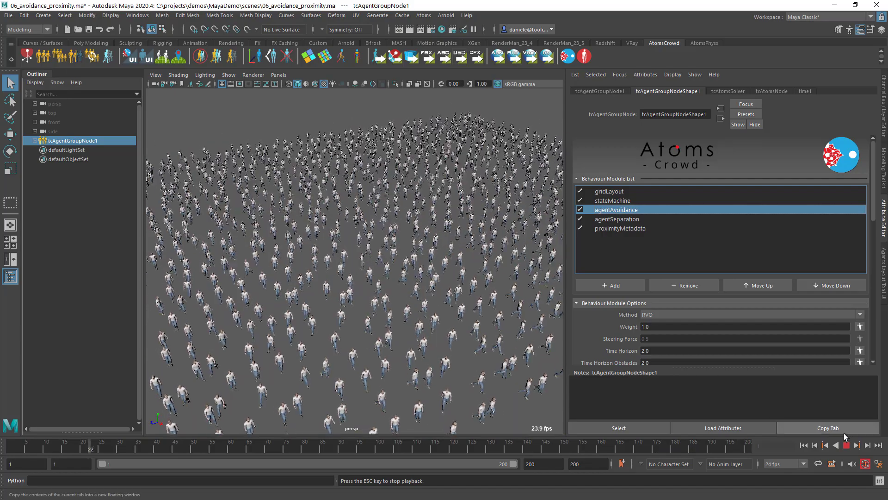
click(848, 446)
click(805, 446)
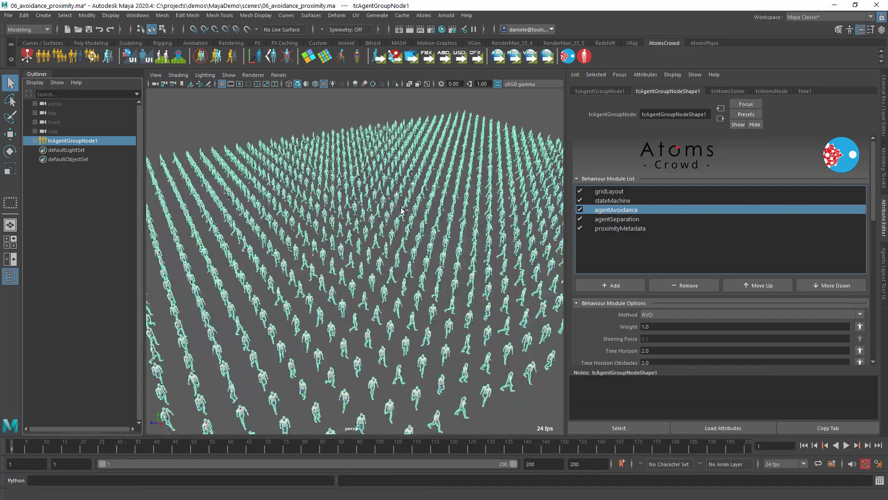
Open the 07_proximityQueue scene from the MayaDemo scenes folder, discarding the changes to 06_avoidance_proximity
click(272, 120)
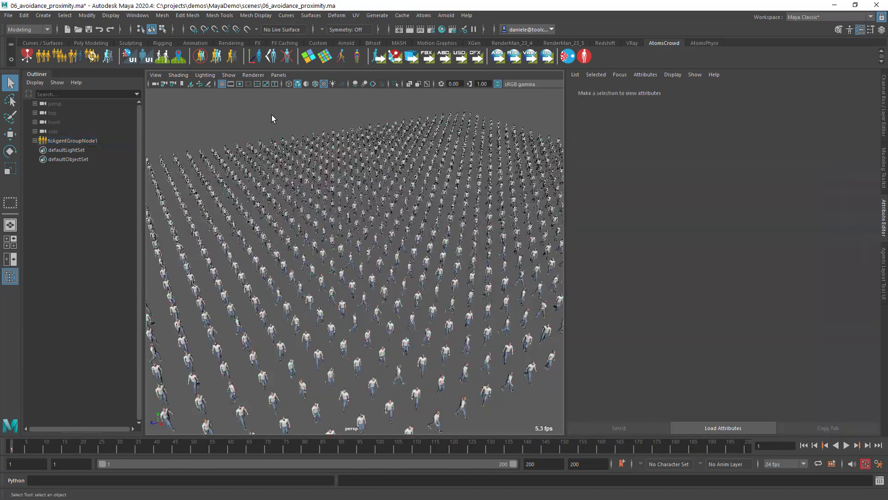
key(ctrl+o)
click(209, 139)
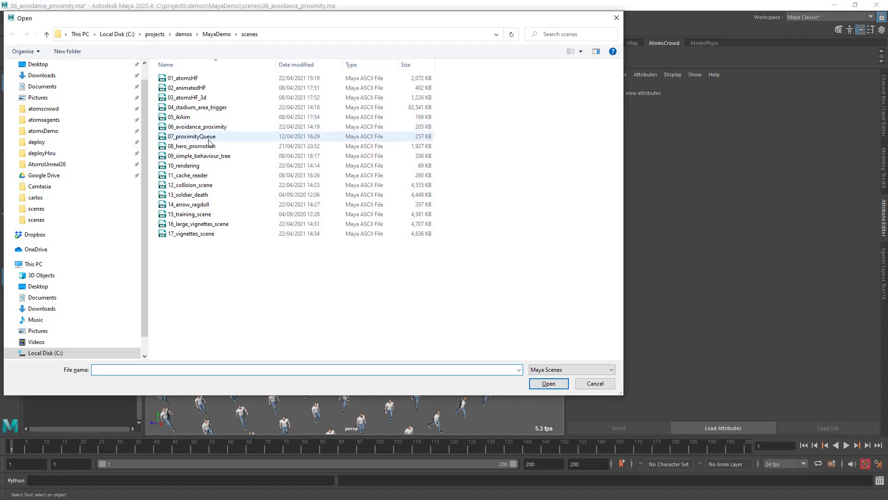
double_click(208, 139)
click(444, 254)
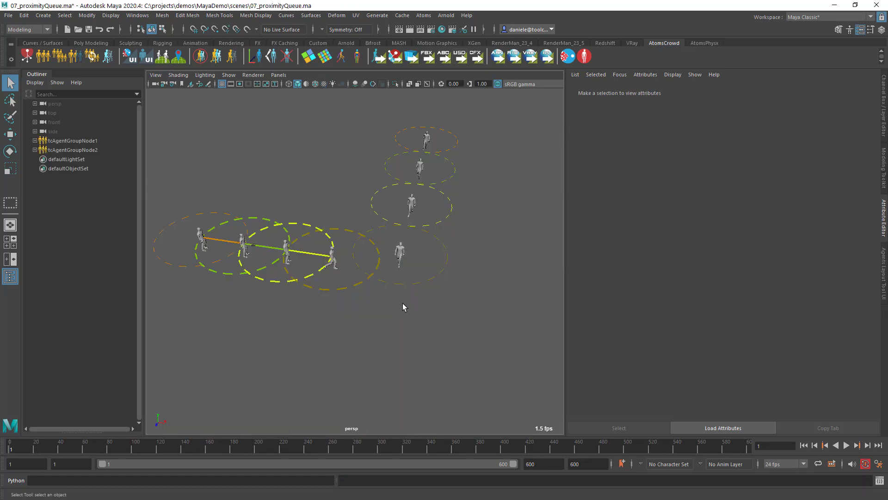
Switch the perspective view to textured shading, frame both agent lines and play the proximity queue simulation
key(6)
alt+right_drag(386, 305, 408, 303)
alt+middle_drag(408, 303, 419, 331)
alt+right_drag(418, 331, 402, 340)
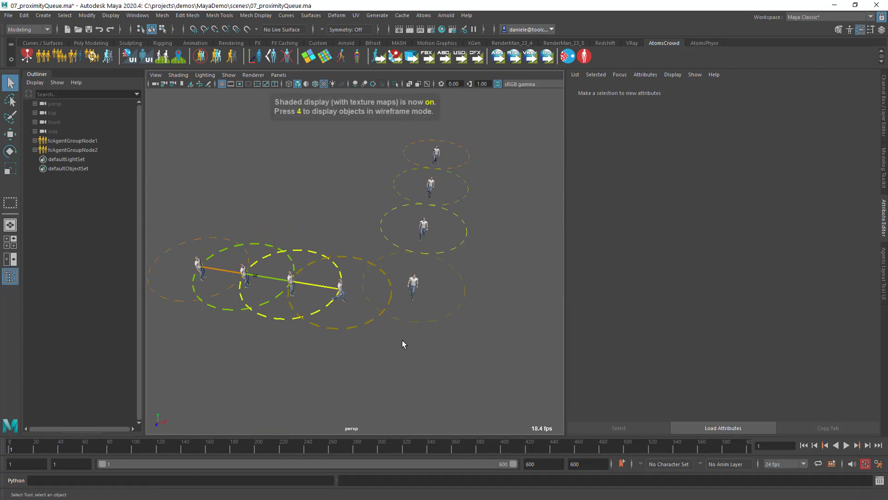
alt+middle_drag(402, 340, 399, 350)
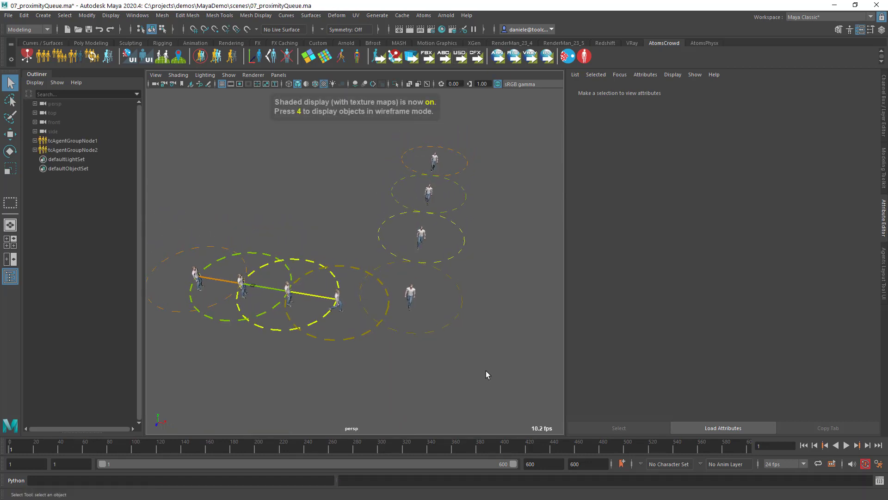
click(847, 446)
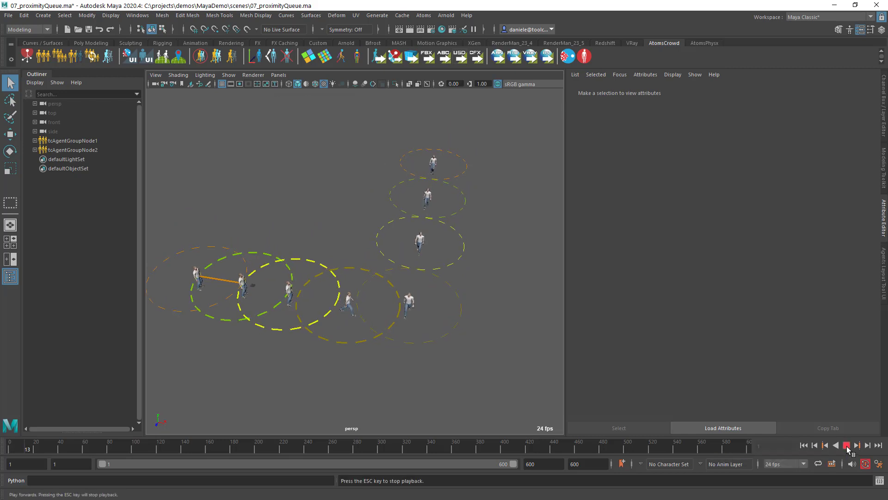
Select tcAgentGroupNode1 and examine its proximityMetadata module options, including the metadata name, int value, radius and sight
click(99, 142)
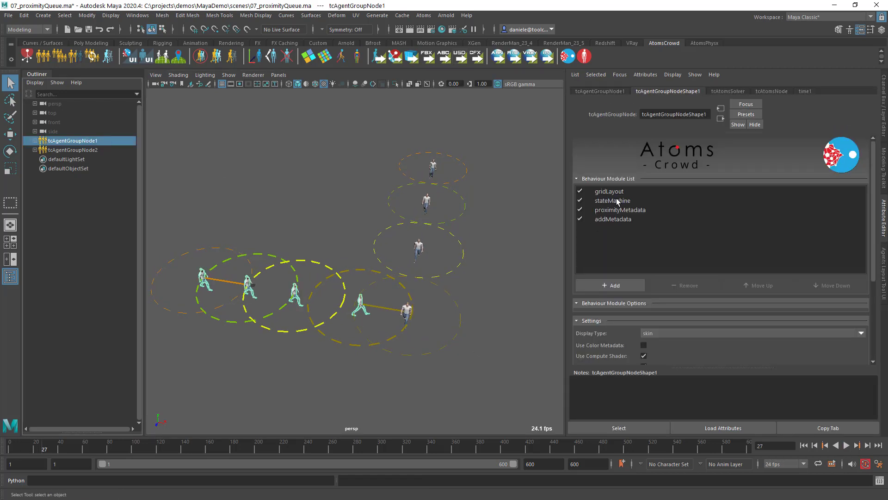
click(624, 210)
scroll(621, 296, down, 5)
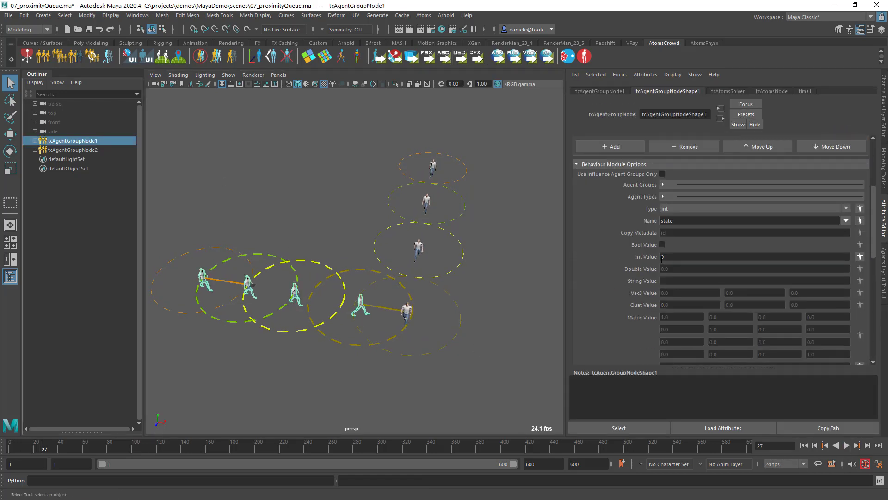
scroll(641, 252, up, 5)
scroll(645, 328, down, 3)
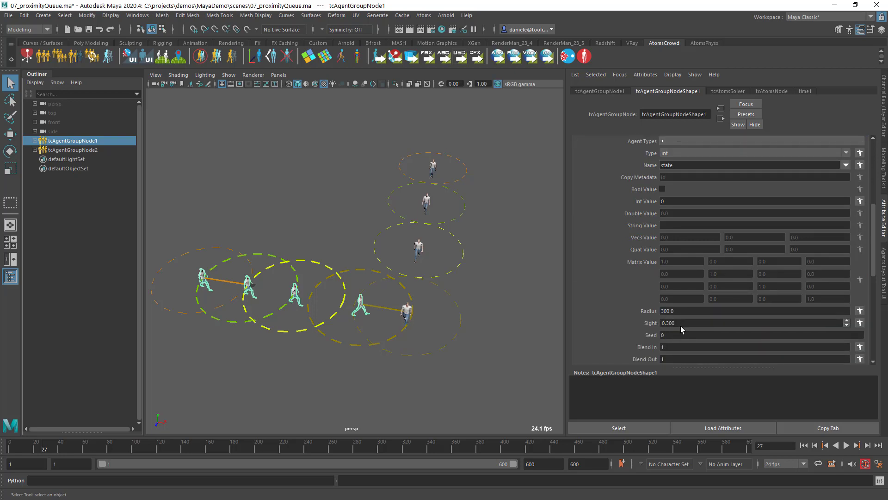
mouse_move(681, 325)
Replay the proximity queue simulation from frame 1 and stop it at about frame 400
click(804, 445)
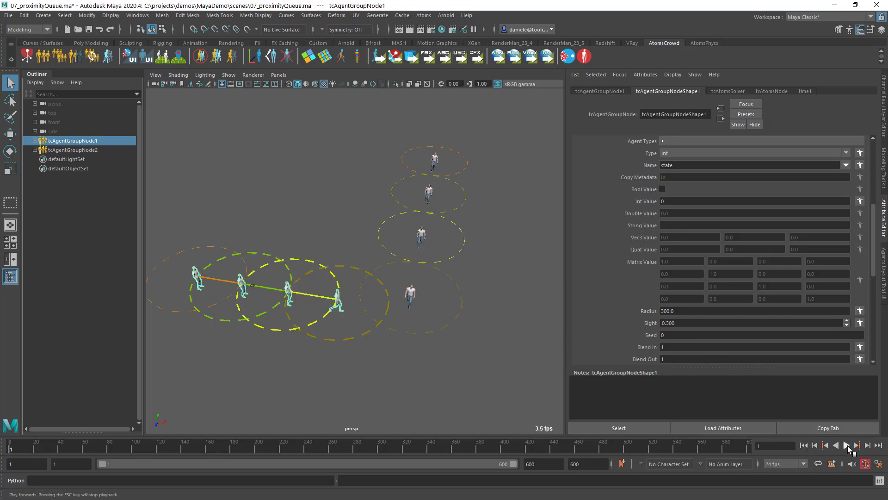
click(847, 445)
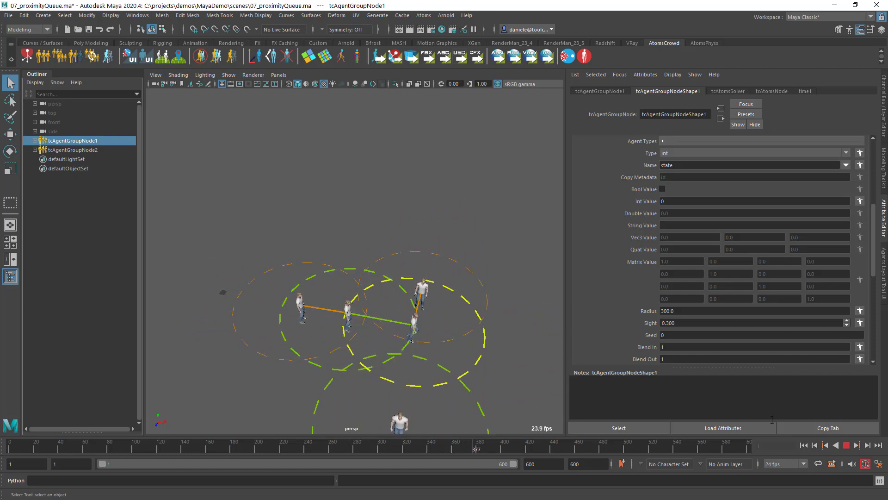
click(847, 445)
Show the Avoid Mutual Effect and Use Priorities options of proximityMetadata, replay the queue simulation and return to frame 1
scroll(613, 296, down, 3)
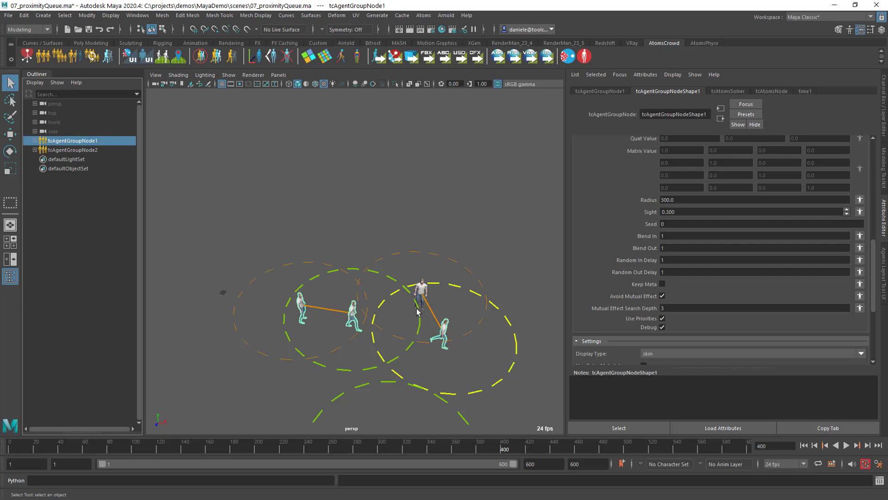
click(804, 445)
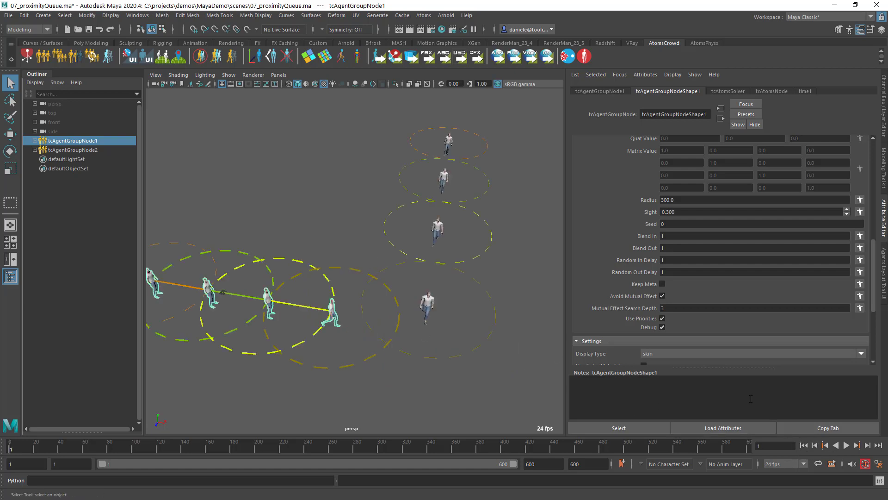
click(847, 446)
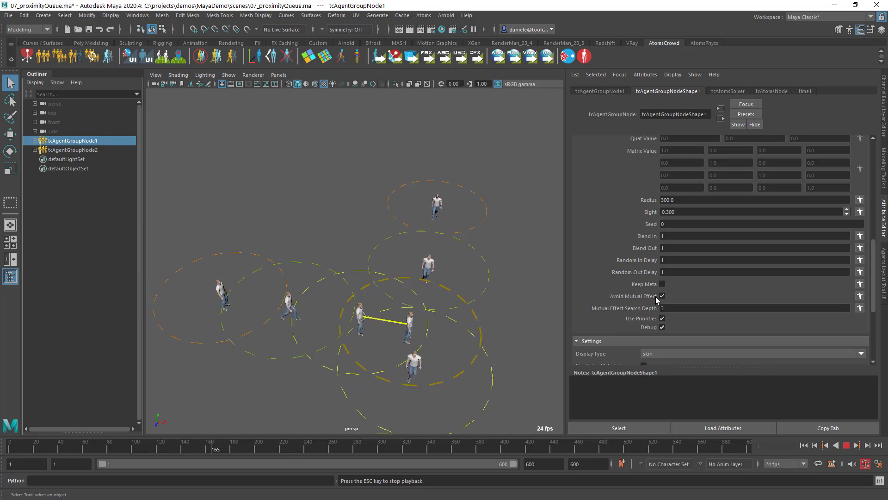
click(846, 445)
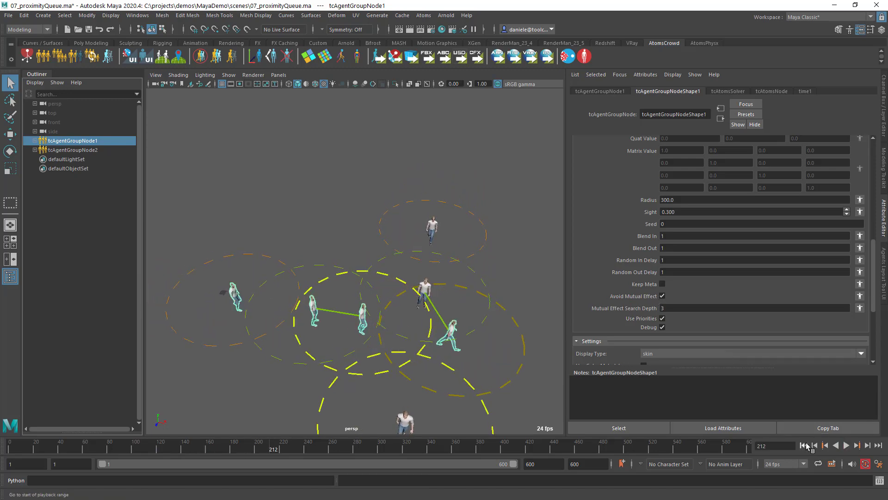
click(806, 445)
Open the 08_hero_promotion scene from the MayaDemo scenes folder, discarding the changes to 07_proximityQueue
click(382, 232)
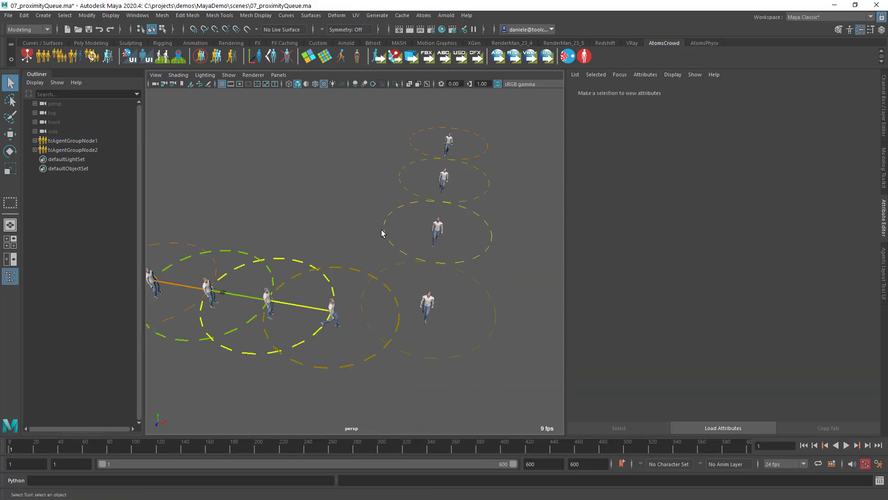
key(ctrl+o)
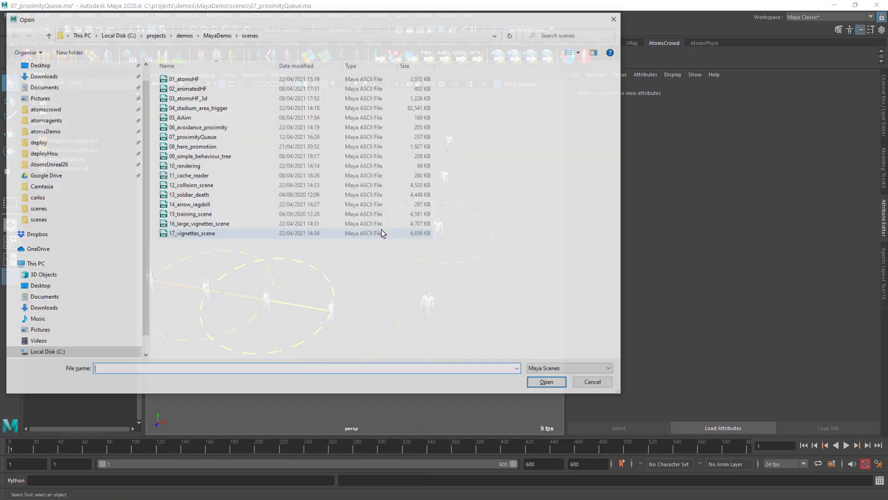
double_click(222, 147)
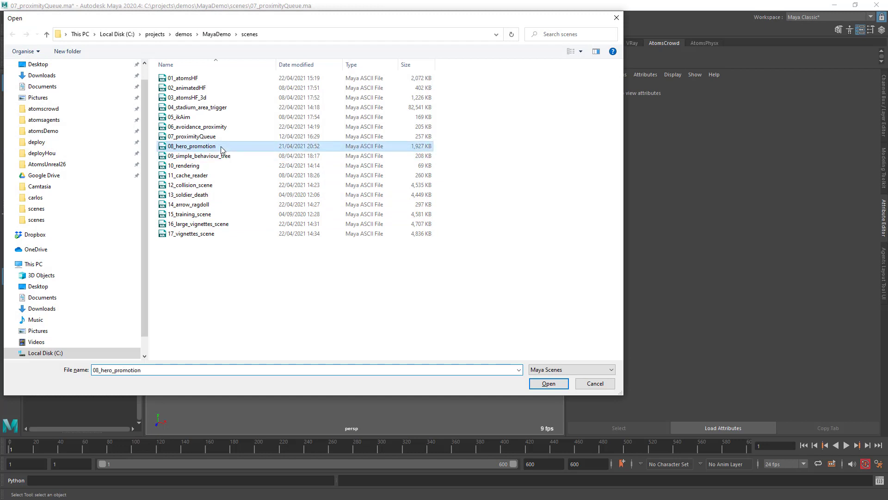
click(446, 257)
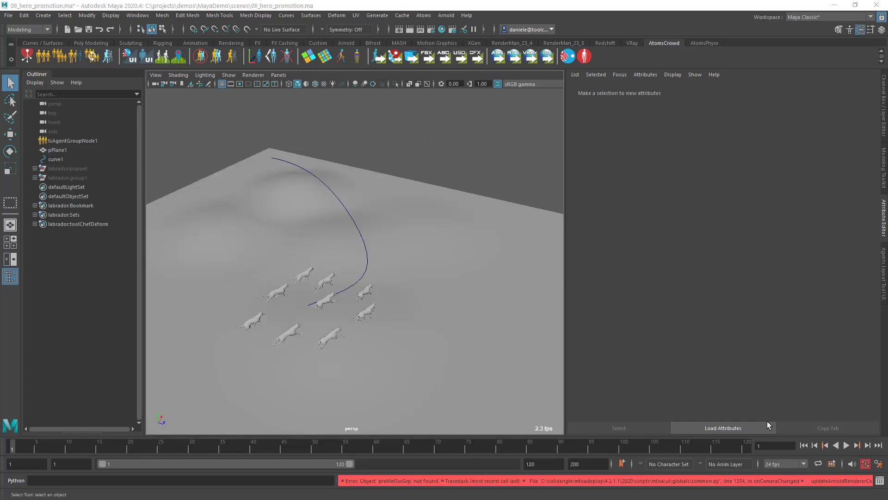
Play the dog pack simulation along the curve twice, returning to frame 1 each time
click(846, 446)
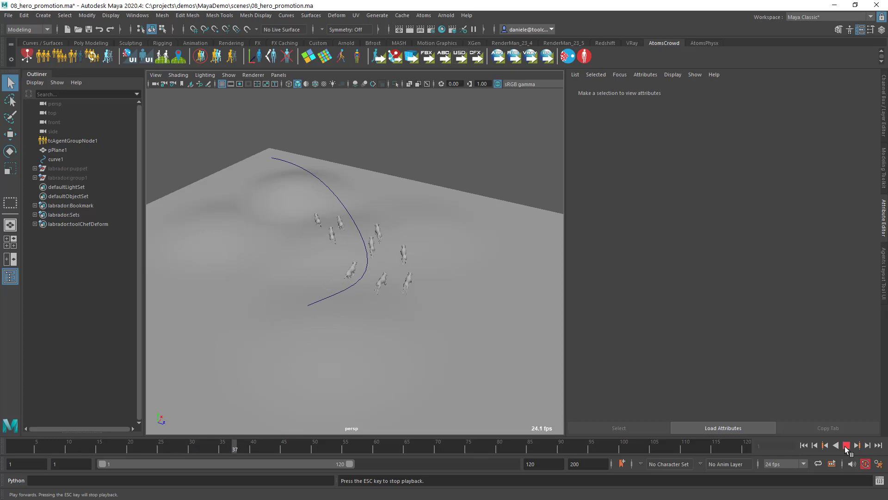
click(846, 446)
click(803, 446)
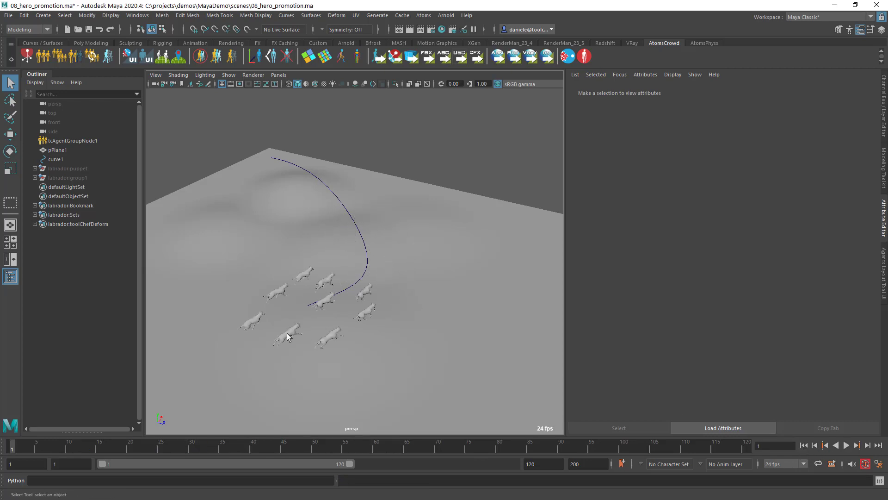
click(846, 445)
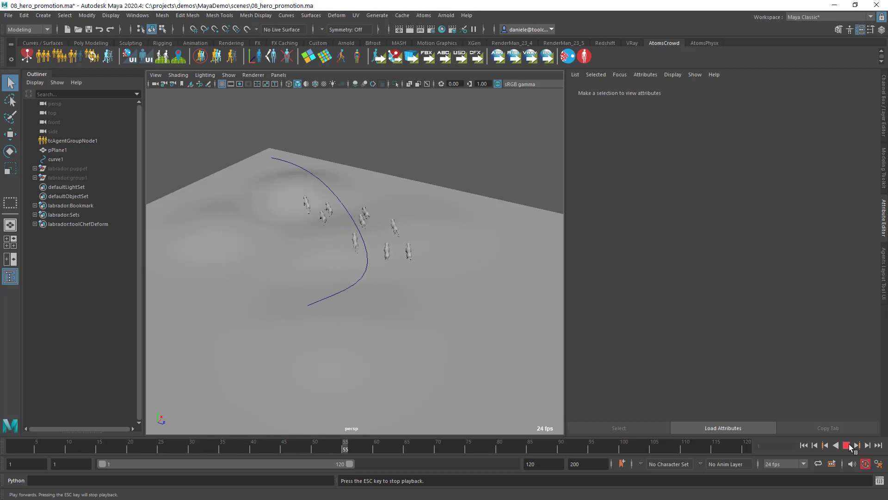
click(846, 445)
click(804, 445)
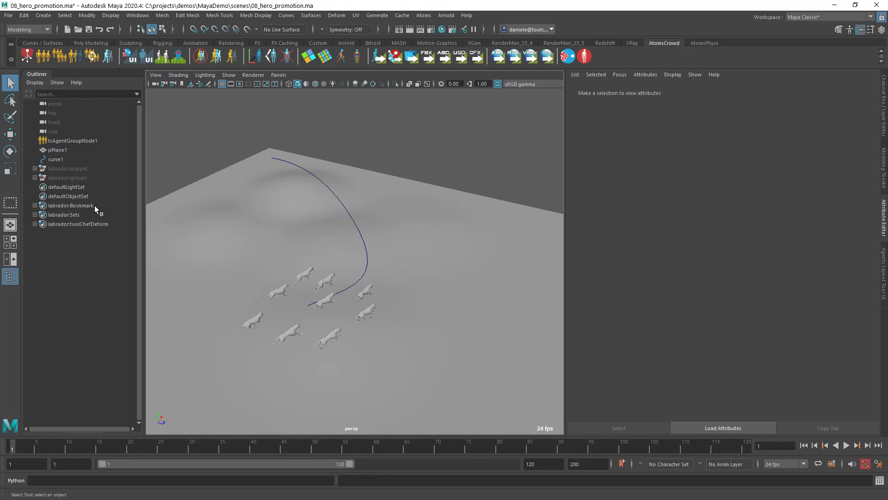
Unhide the labrador:puppet rig in the scene
click(77, 167)
key(h)
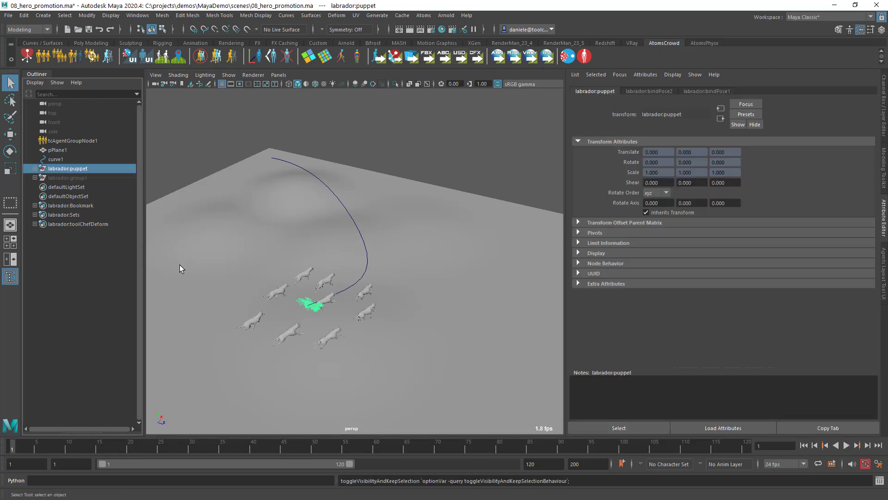
Hide the labrador:puppet rig and choose agent 0 of tcAgentGroupNodeShape1 in the FBX Exporter
key(h)
click(423, 15)
mouse_move(481, 47)
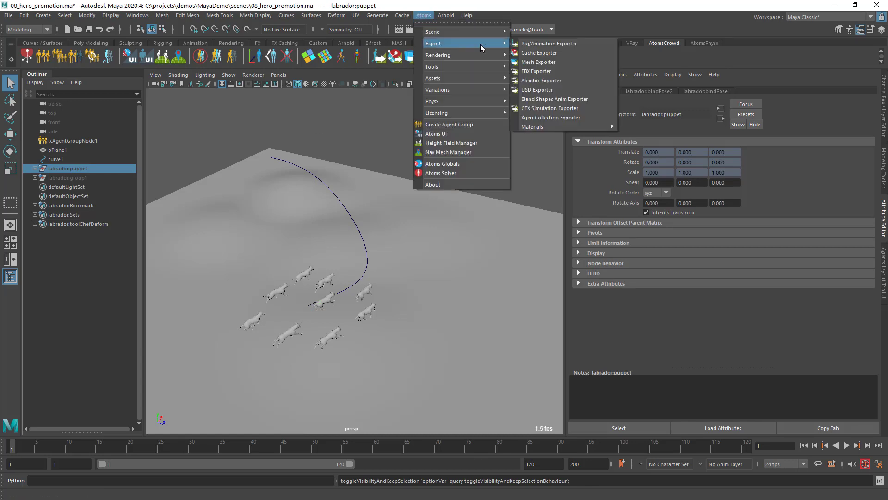
click(537, 71)
click(415, 115)
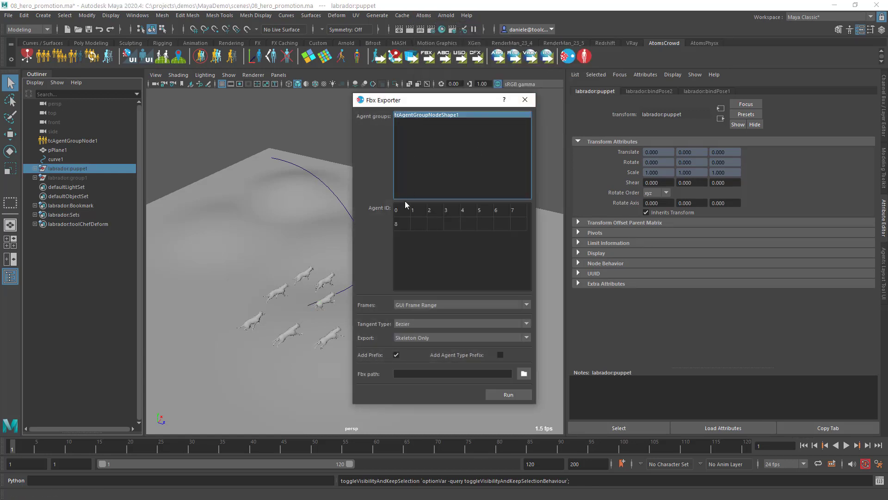
click(404, 208)
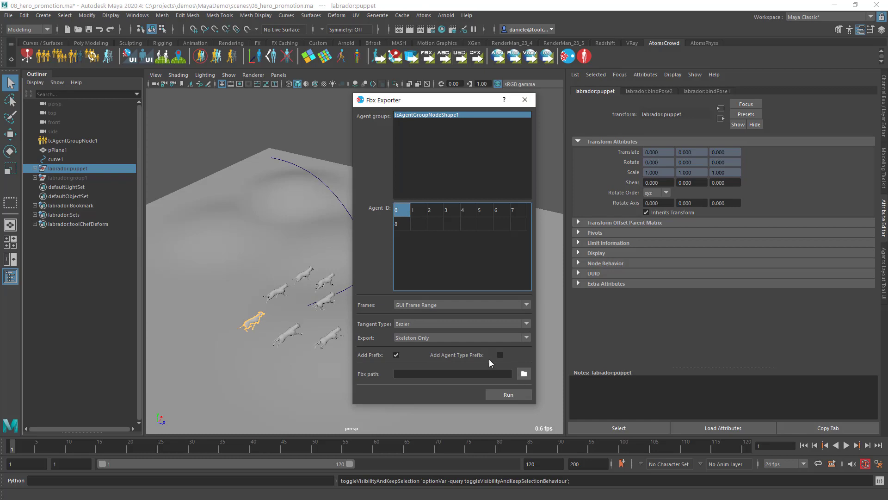
Export the chosen agent's skeleton as dog.fbx in the MayaDemo fbx folder and close the exporter
click(524, 373)
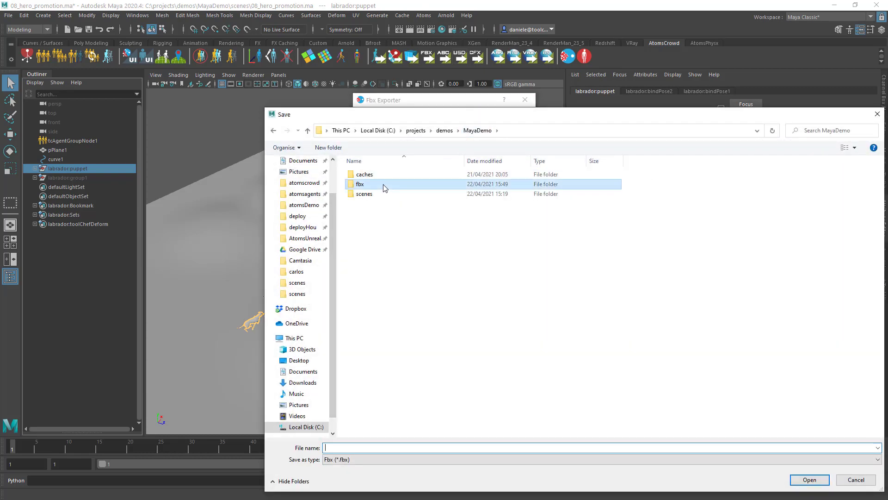
double_click(370, 184)
text(dog)
key(Return)
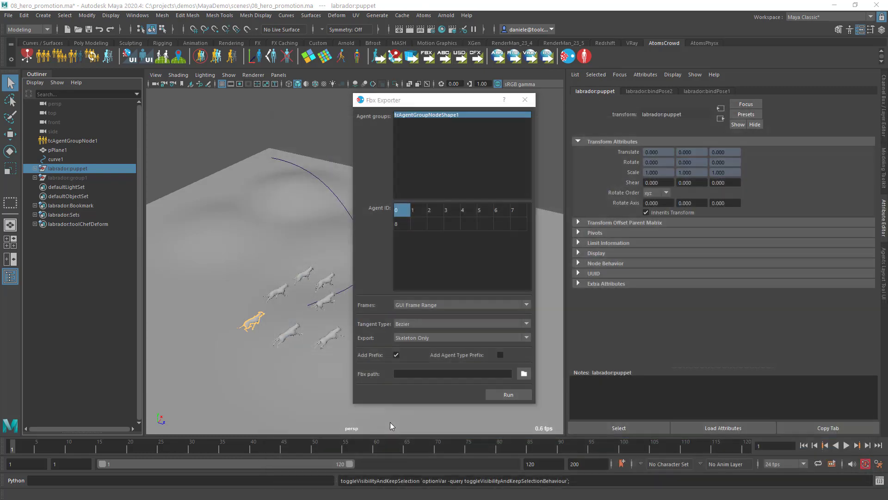
click(508, 393)
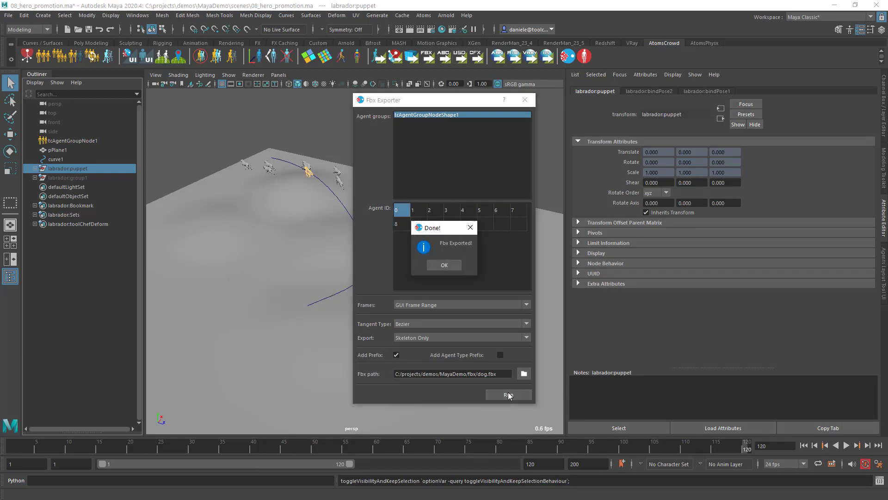
click(449, 268)
click(524, 100)
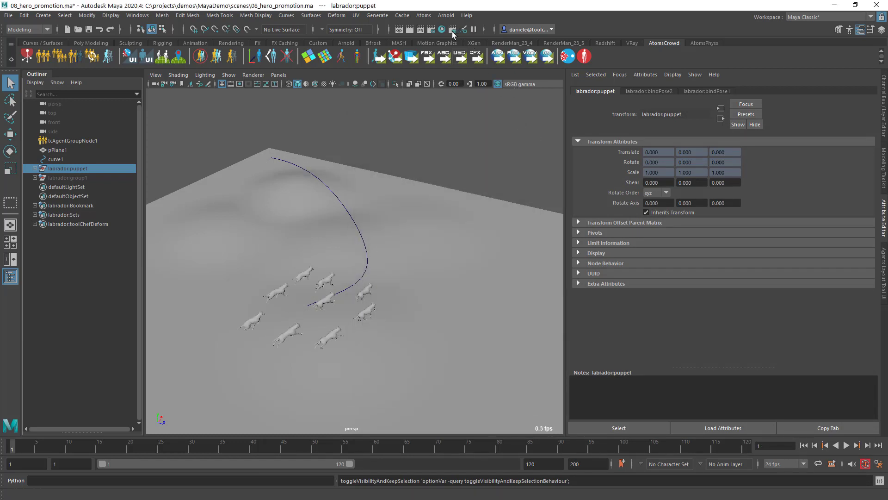
click(424, 15)
mouse_move(439, 44)
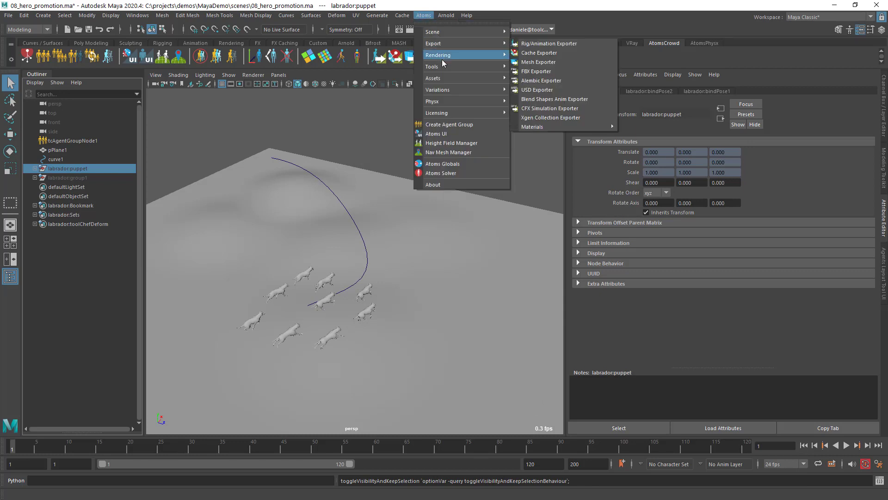
mouse_move(444, 67)
mouse_move(532, 68)
click(637, 71)
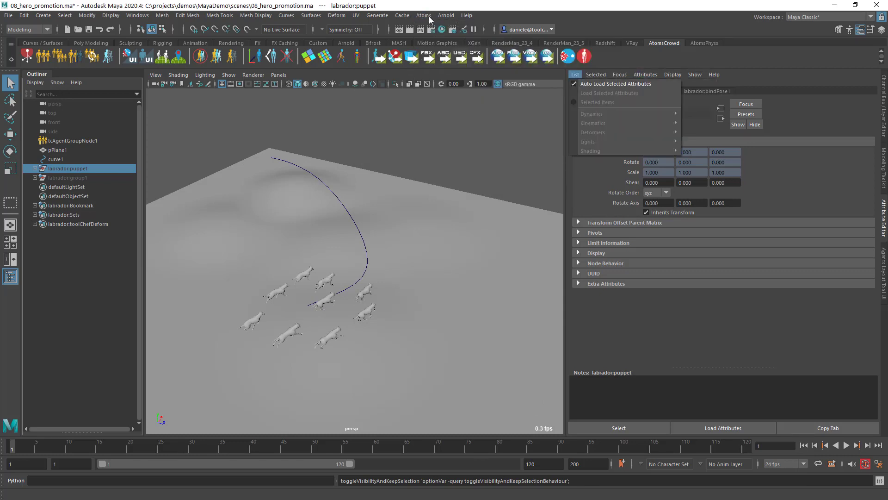
Open the Atoms Animation Rig Retarget Tool
click(424, 16)
mouse_move(444, 66)
mouse_move(536, 68)
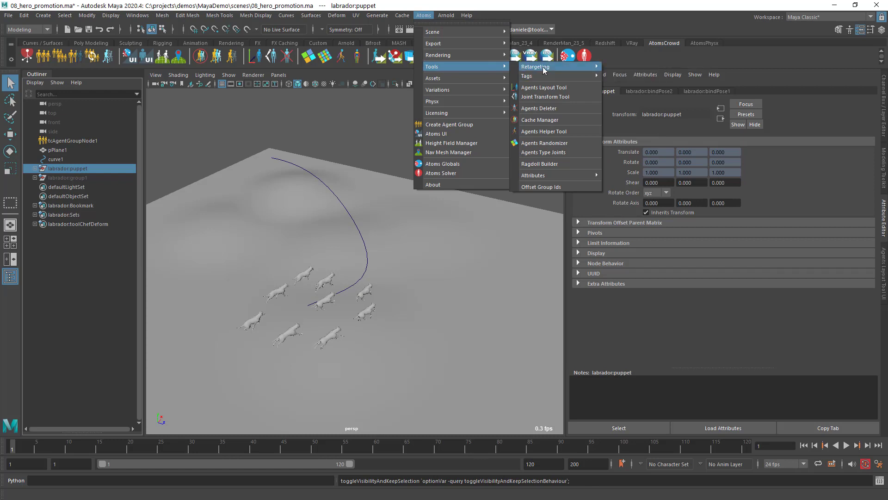
click(640, 67)
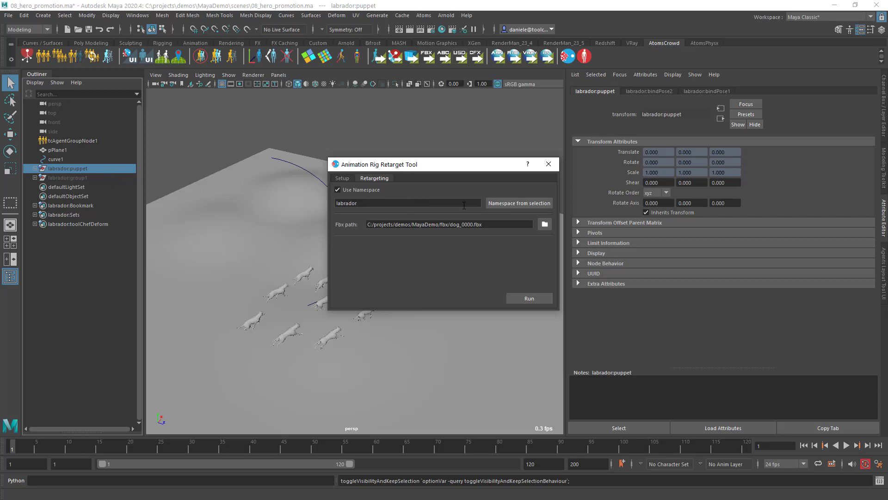
Unhide the labrador:puppet rig and fill the retarget namespace with labrador from the selected rig
click(365, 202)
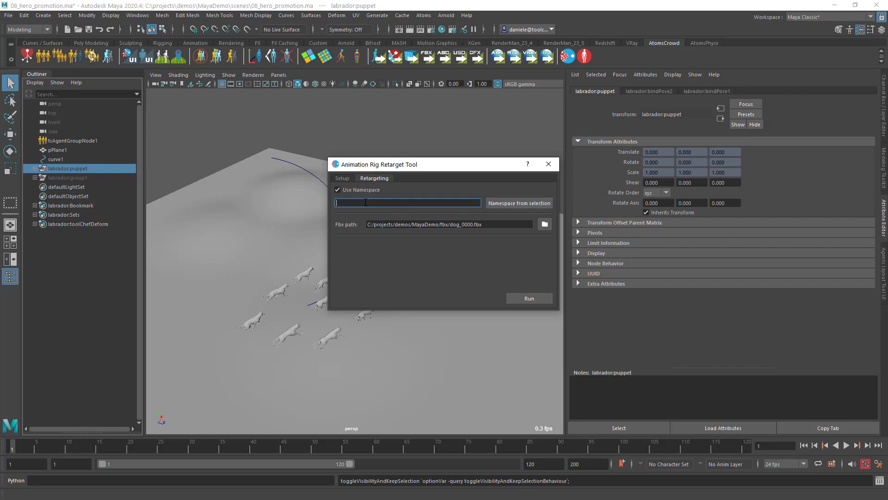
click(79, 177)
click(89, 167)
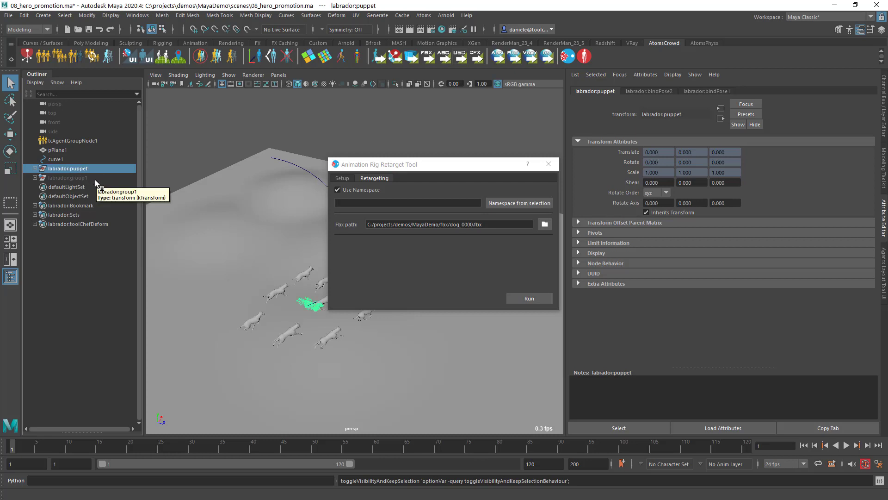
click(514, 206)
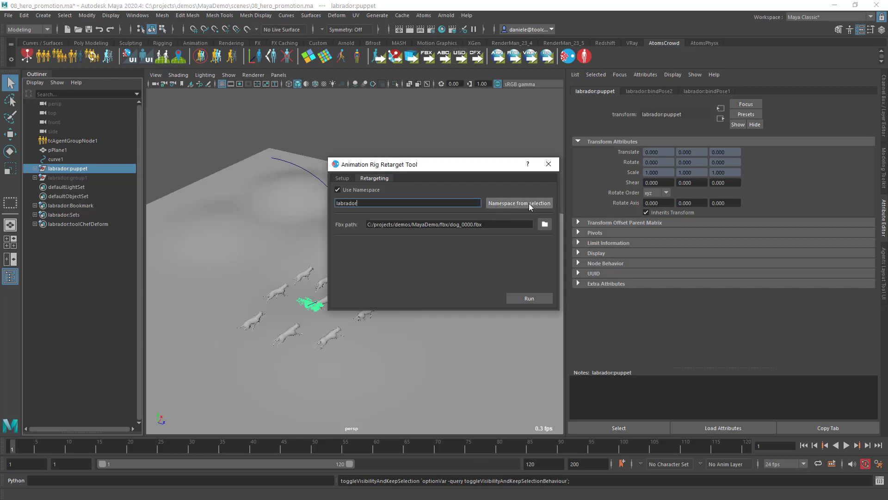
Retarget the dog_0000.fbx animation from the fbx folder onto the labrador rig and close the tool
click(549, 225)
double_click(435, 177)
click(534, 299)
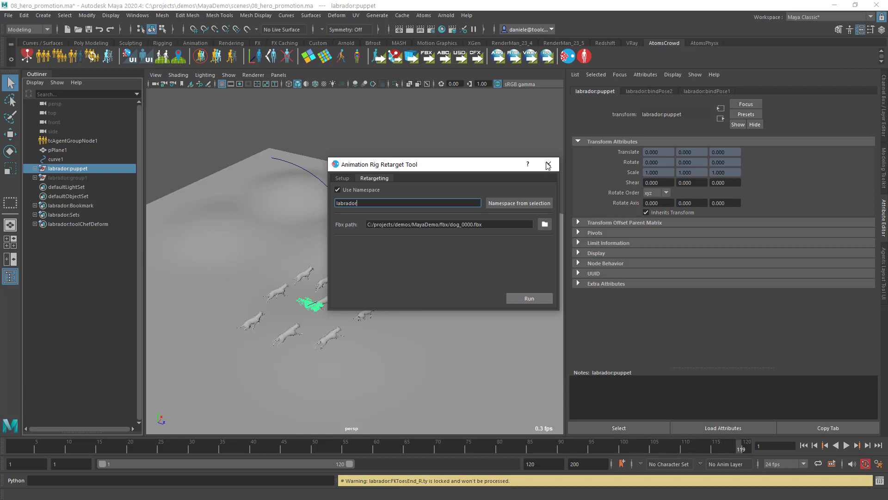
click(443, 250)
click(548, 163)
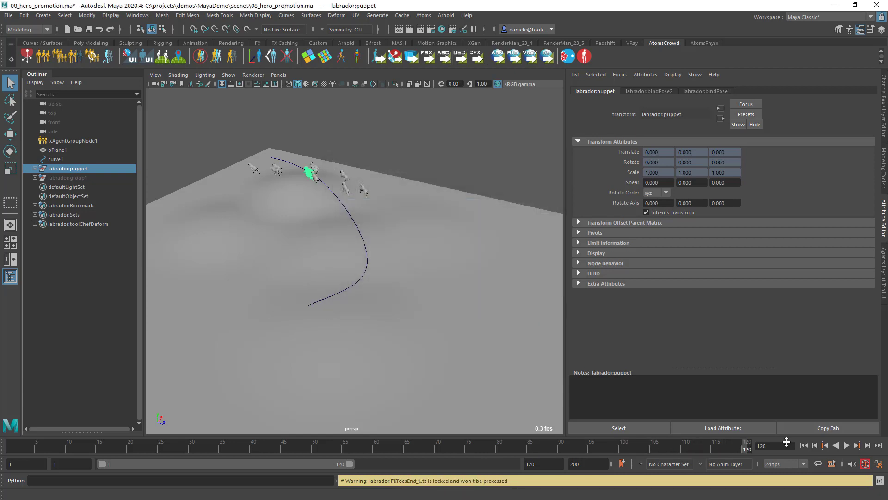
Play the retargeted hero dog from frame 1, pause at frame 21 and inspect it up close among the pack
click(804, 445)
alt+drag(287, 300, 398, 303)
alt+right_drag(398, 303, 546, 360)
click(846, 445)
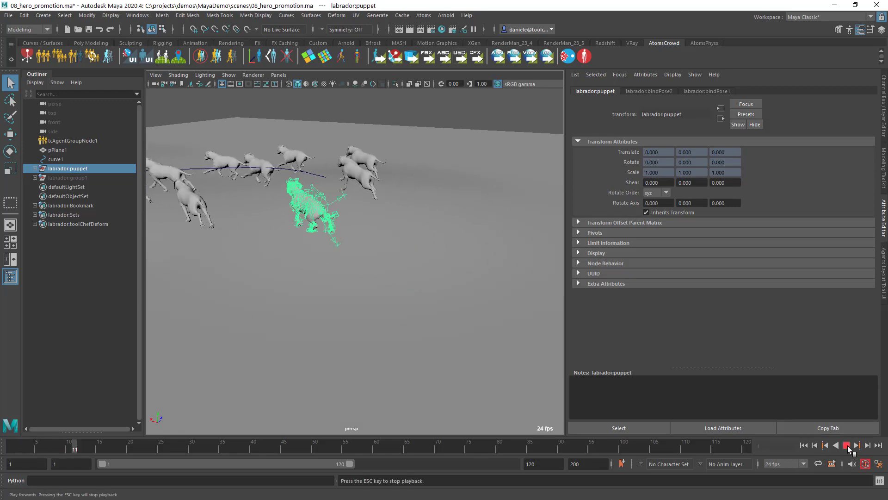
alt+drag(363, 226, 365, 252)
alt+right_drag(365, 251, 425, 242)
alt+drag(424, 242, 412, 252)
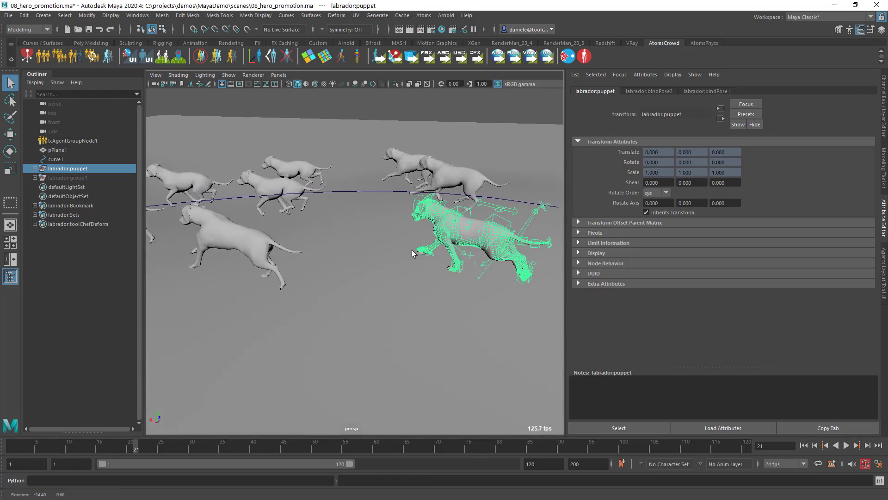
alt+middle_drag(412, 252, 387, 246)
Resume playback to frame 55, framing the hero rig on the way and comparing it with the whole pack
click(847, 445)
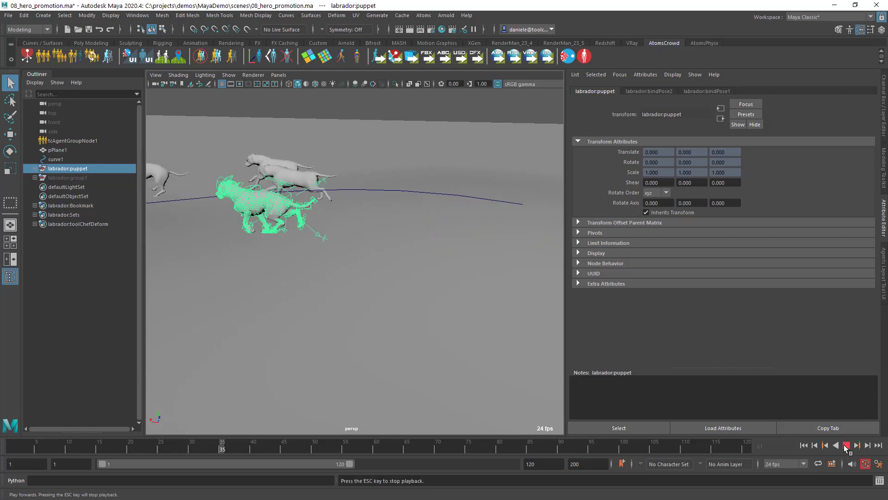
alt+middle_drag(338, 221, 358, 222)
key(f)
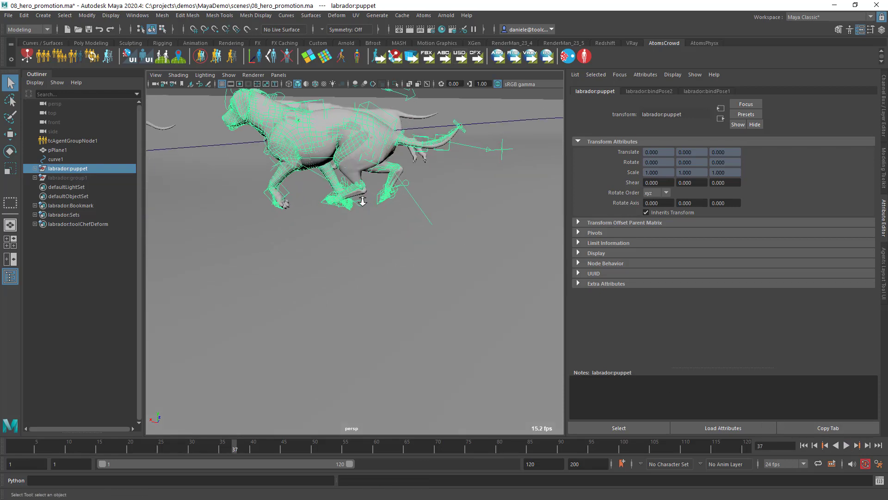
alt+right_drag(363, 202, 321, 206)
alt+drag(321, 206, 332, 245)
alt+middle_drag(332, 245, 365, 247)
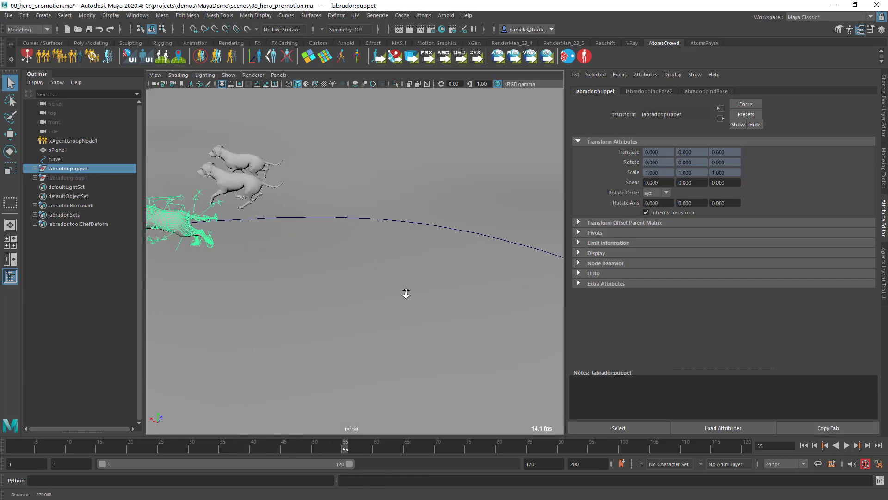
alt+right_drag(407, 293, 308, 268)
Open the 09_simple_behaviour_tree scene from the MayaDemo scenes folder, discarding the changes to 08_hero_promotion
key(ctrl+o)
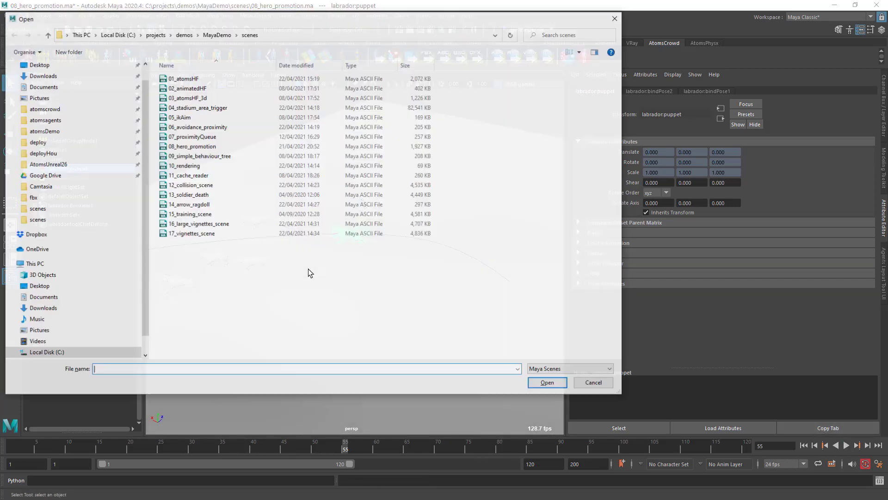
double_click(204, 156)
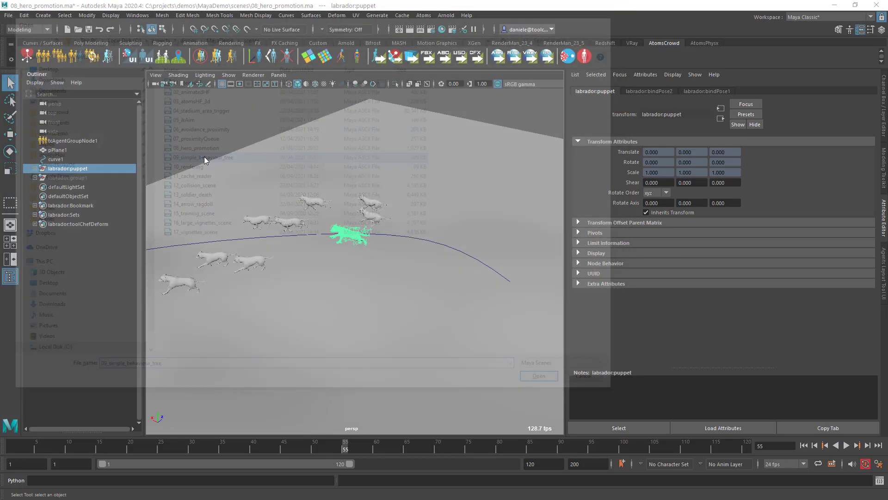
click(449, 257)
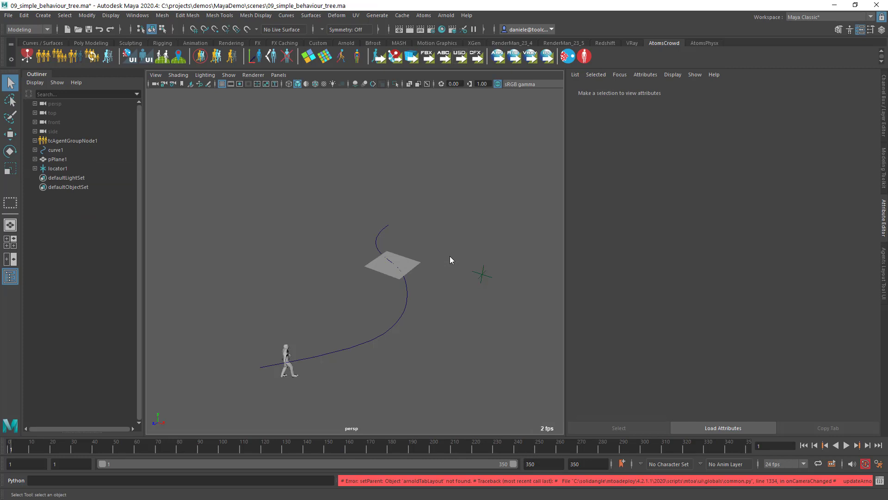
Play the behaviour tree simulation with textured display, pausing near the locator, and return to frame 1
click(846, 445)
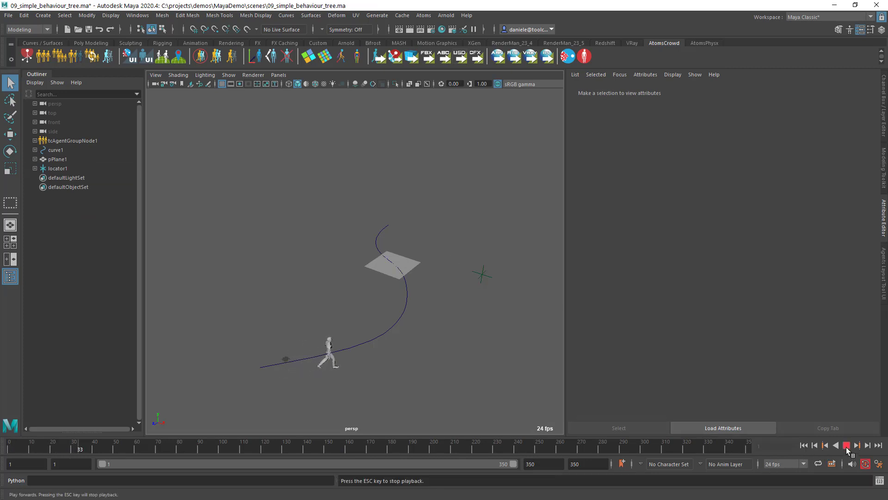
key(6)
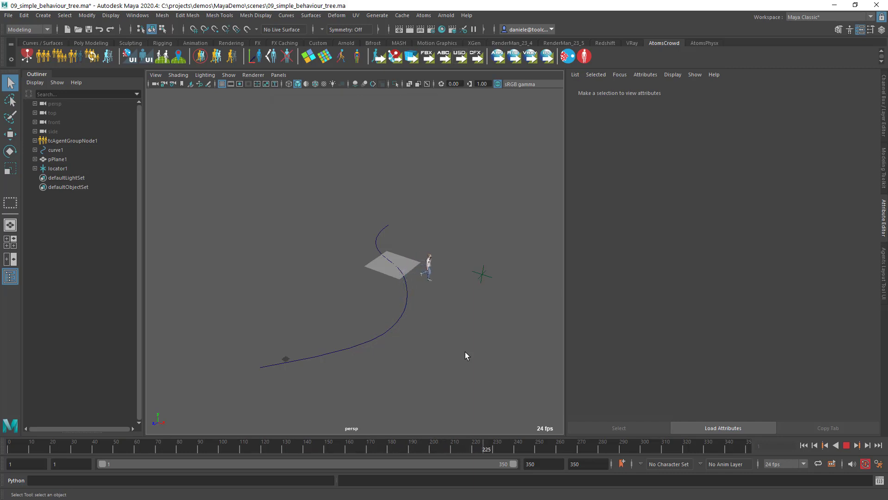
click(847, 447)
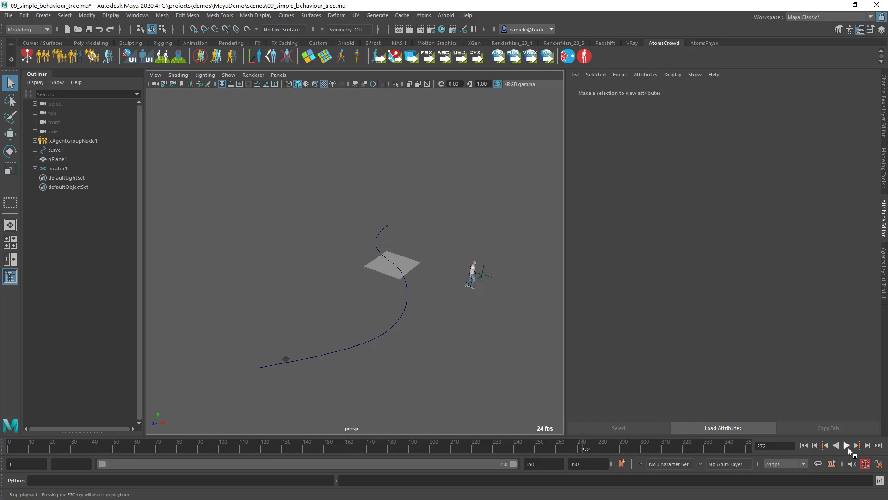
click(847, 446)
click(847, 446)
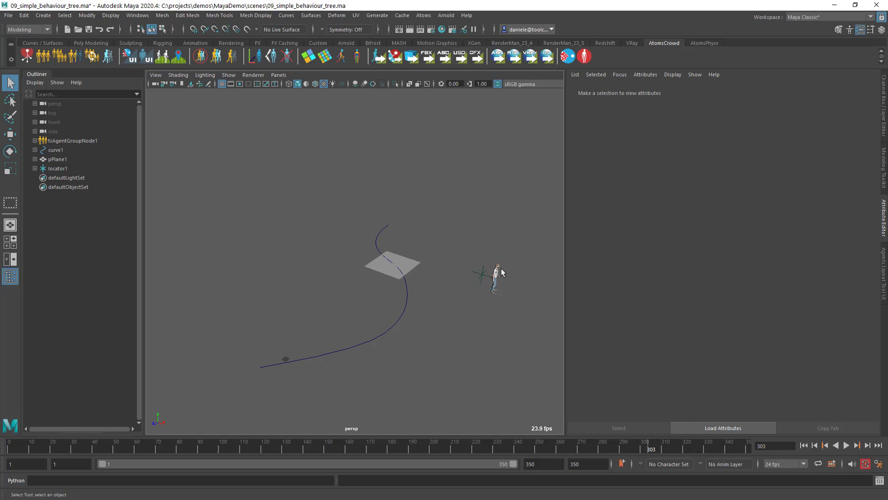
click(803, 445)
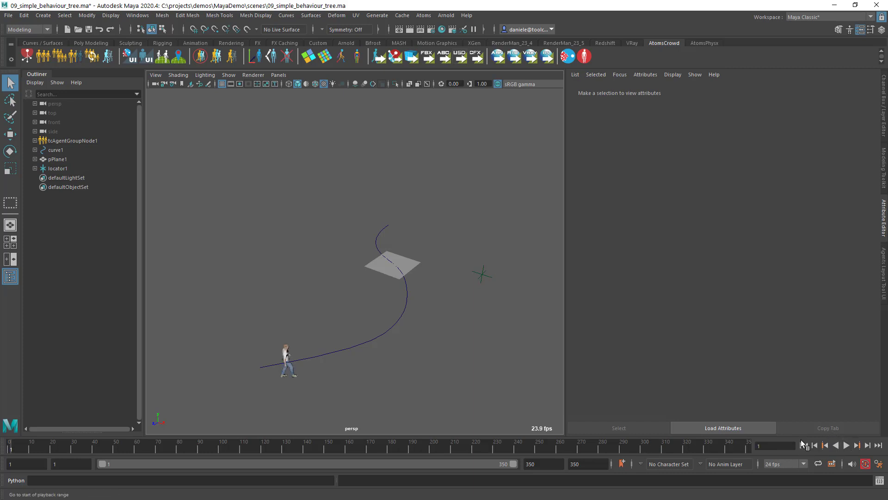
Examine the follow_target_BT behaviour tree's node graph and blackboard in the Atoms UI and close the window
click(422, 16)
click(444, 139)
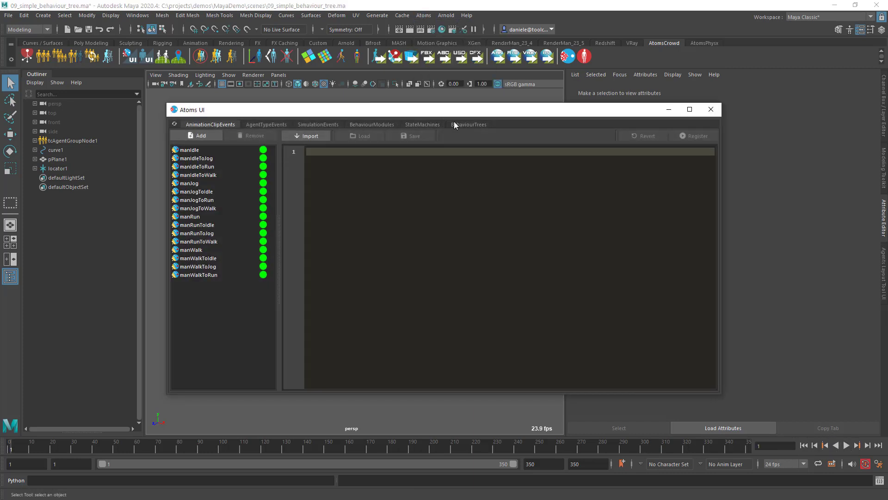
click(456, 124)
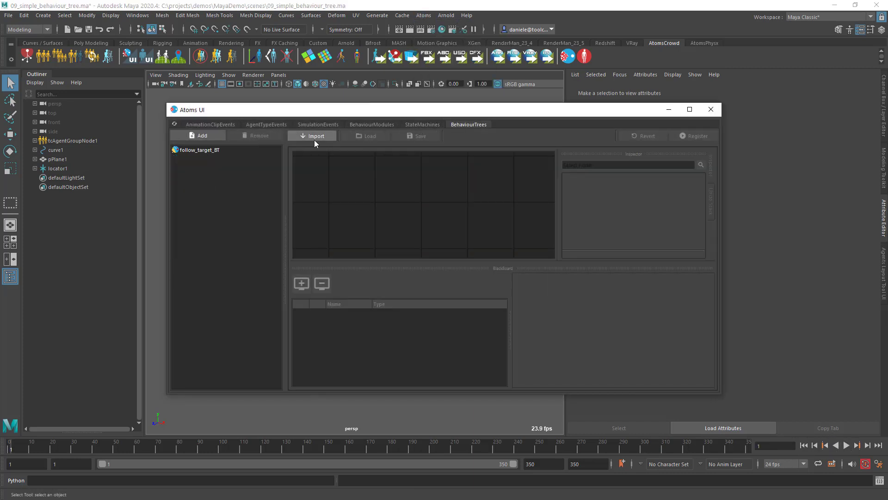
click(271, 150)
scroll(423, 204, down, 6)
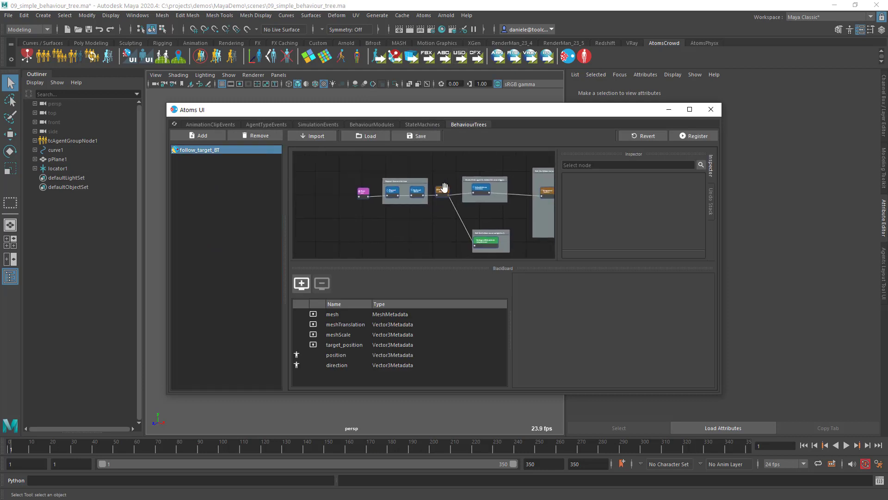
middle_drag(438, 207, 482, 230)
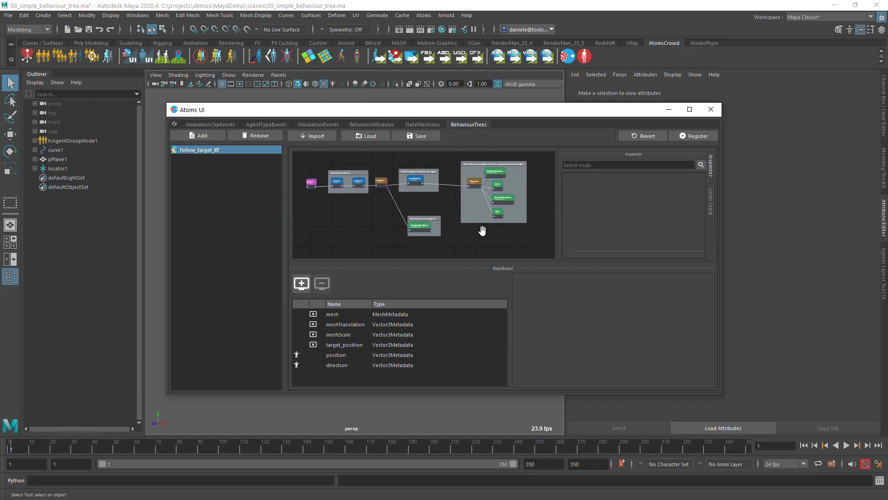
click(711, 110)
Show the behaviourTree module's options on tcAgentGroupNode1, including its mesh, target position and tree name
click(87, 141)
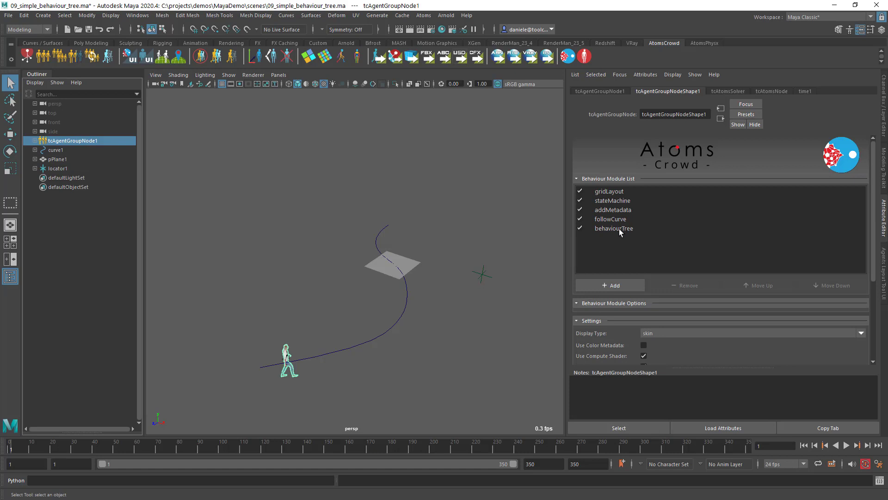
click(619, 229)
scroll(611, 240, down, 3)
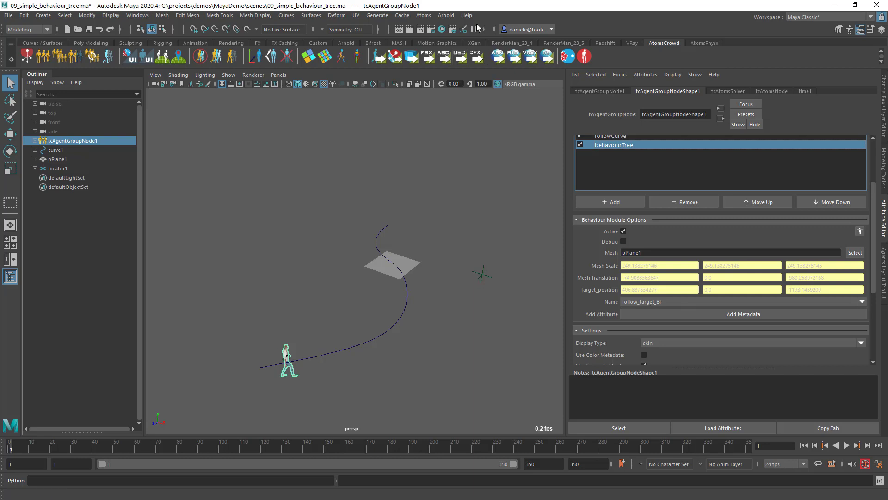
Reopen the Atoms UI, inspect the mesh, meshTranslation and meshScale blackboard entries of follow_target_BT, and close the window
click(446, 16)
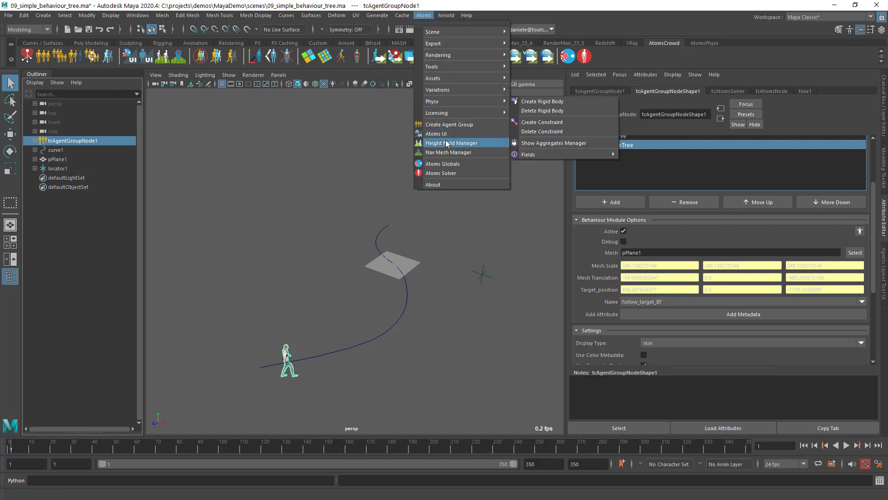
click(451, 134)
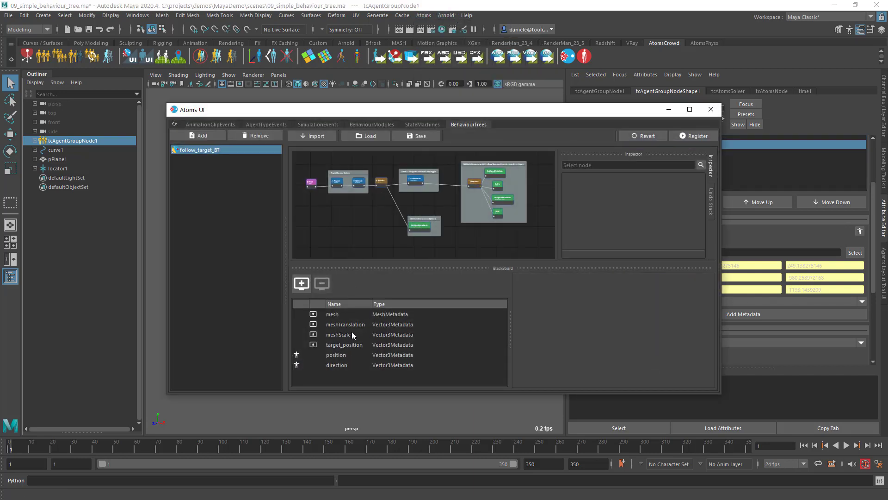
click(332, 313)
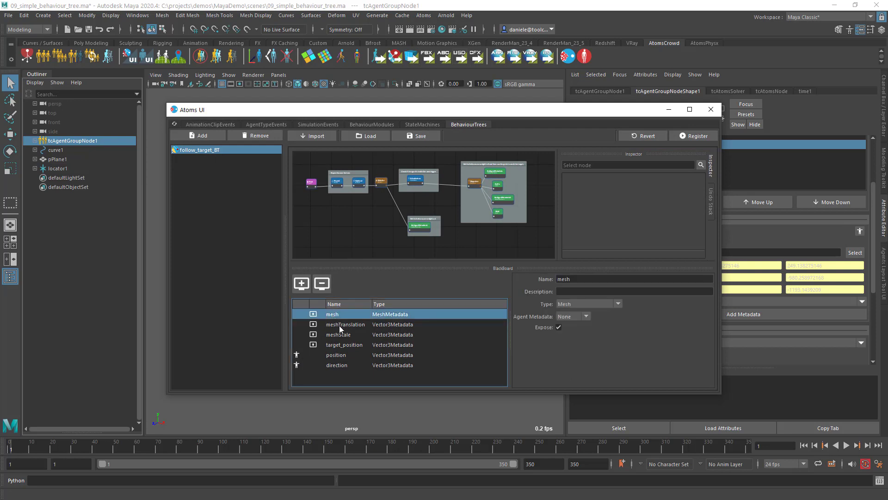
click(339, 325)
click(332, 332)
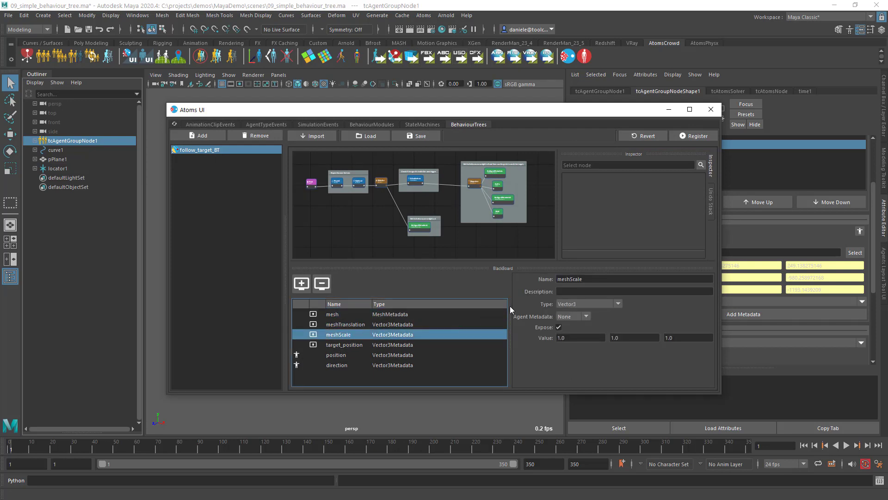
drag(694, 110, 623, 110)
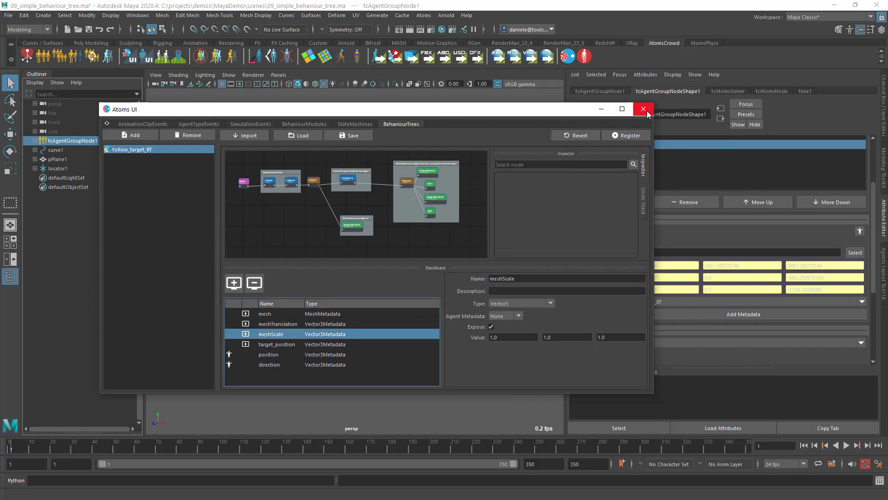
click(639, 109)
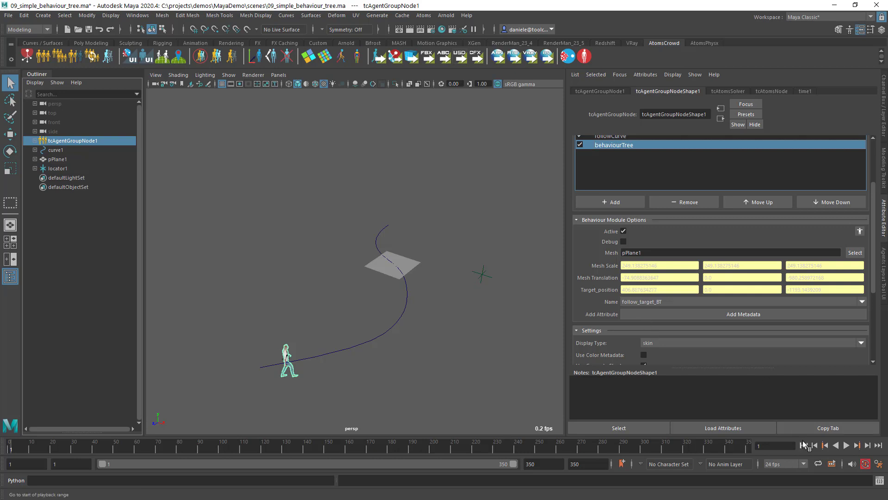
Open the Agent Group Debugger for tcAgentGroupNode1 beside the scene, widened to show the behaviour tree graph and blackboard
scroll(597, 291, down, 5)
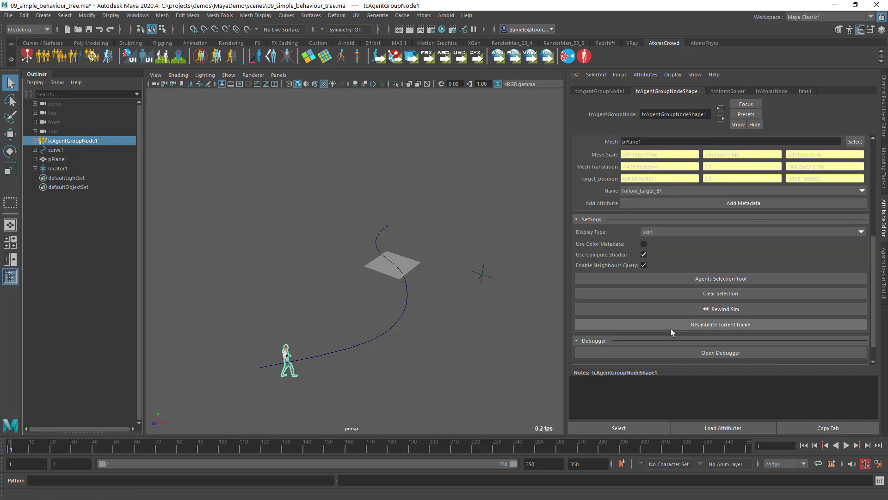
click(680, 352)
click(375, 75)
drag(375, 63, 581, 42)
drag(605, 176, 687, 169)
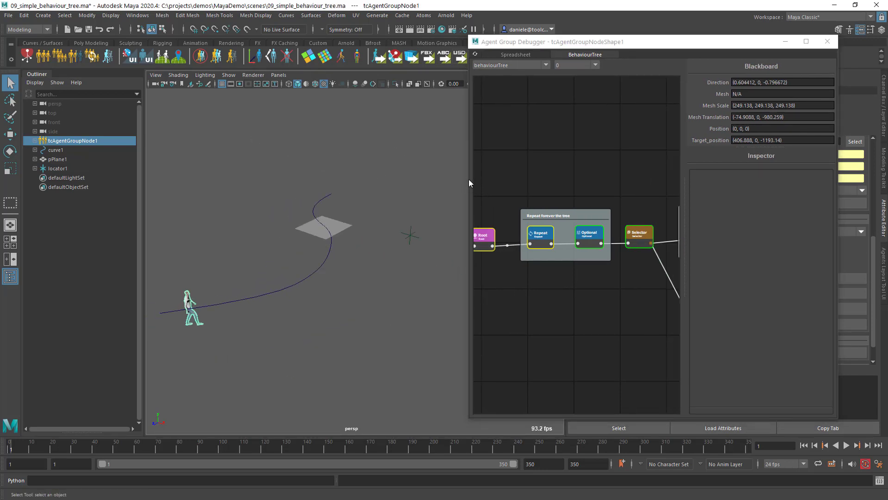
drag(468, 171, 370, 174)
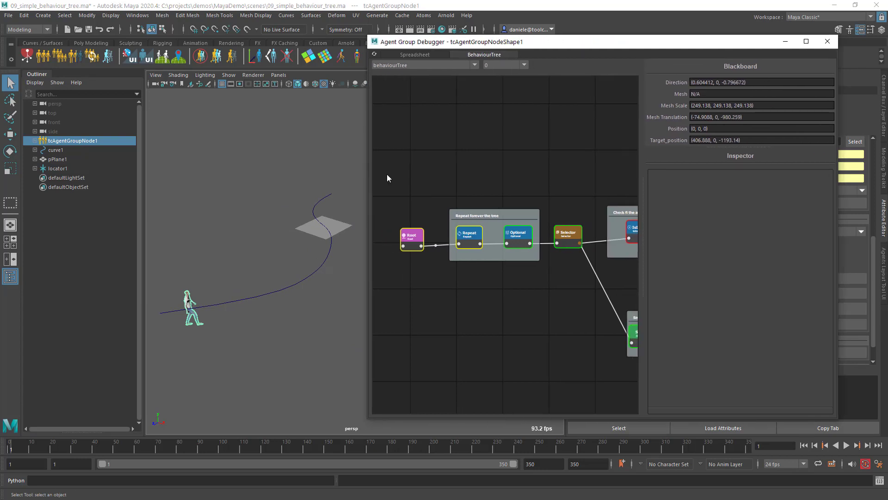
middle_drag(524, 149, 498, 128)
scroll(479, 141, down, 3)
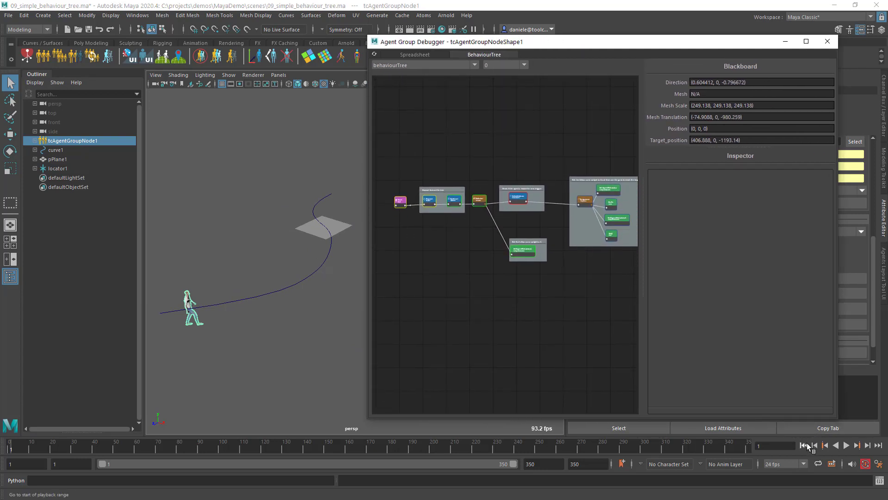
Play the simulation while watching the behaviour tree nodes in the debugger, close the debugger and return to frame 1
click(847, 445)
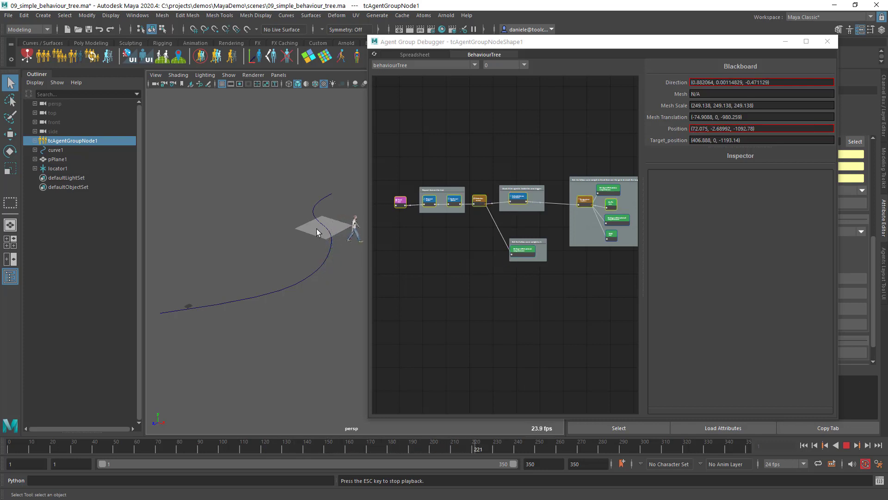
alt+middle_drag(306, 249, 245, 251)
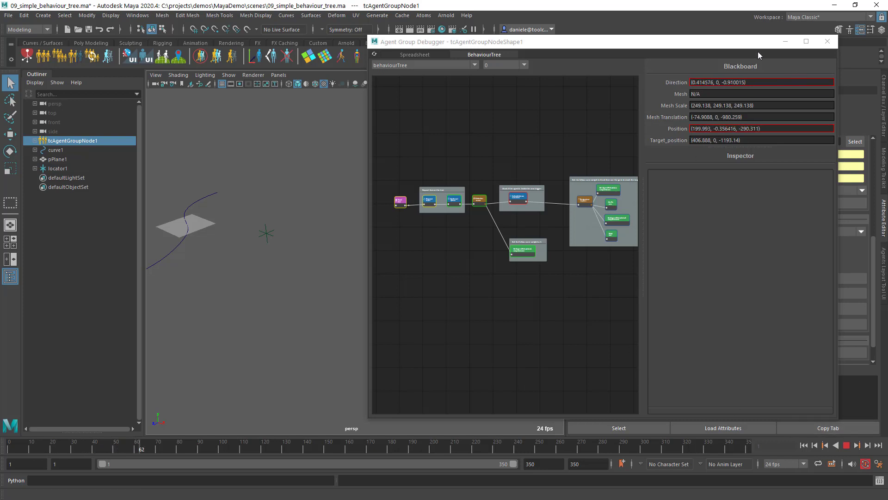
drag(687, 42, 541, 57)
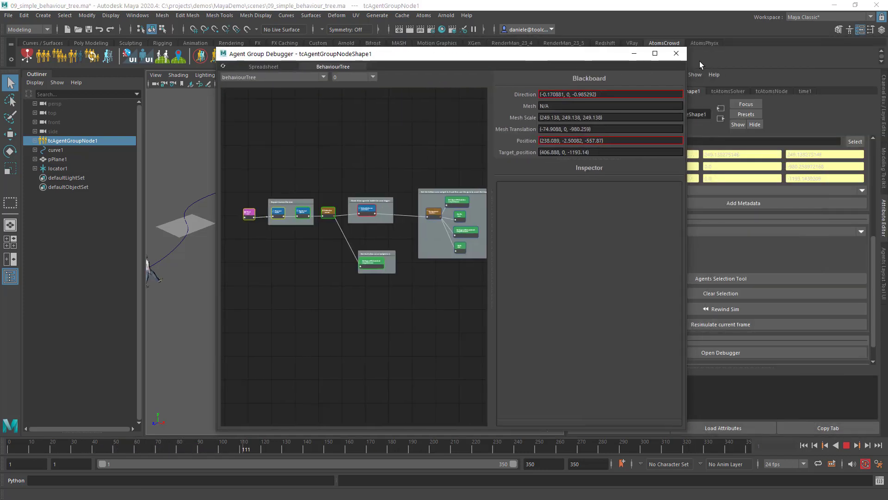
click(681, 55)
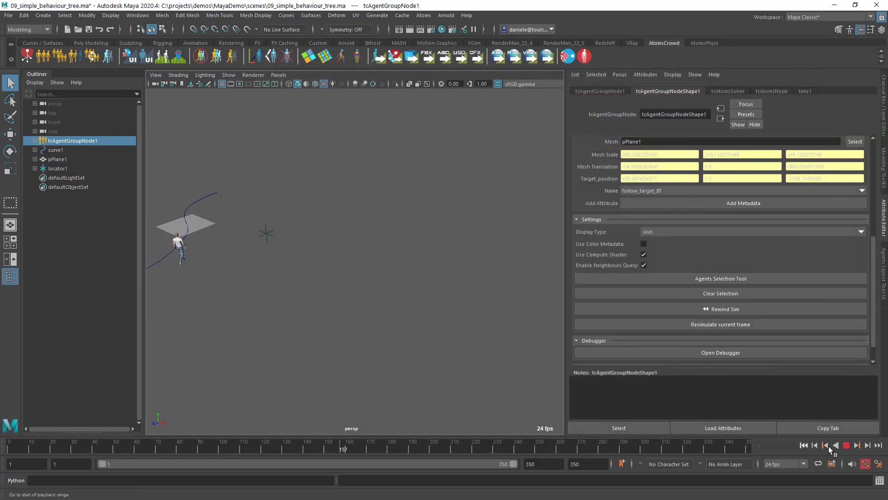
click(804, 445)
alt+middle_drag(299, 252, 368, 251)
Open the 10_rendering scene from the MayaDemo scenes folder, discarding the changes to 09_simple_behaviour_tree
key(ctrl+o)
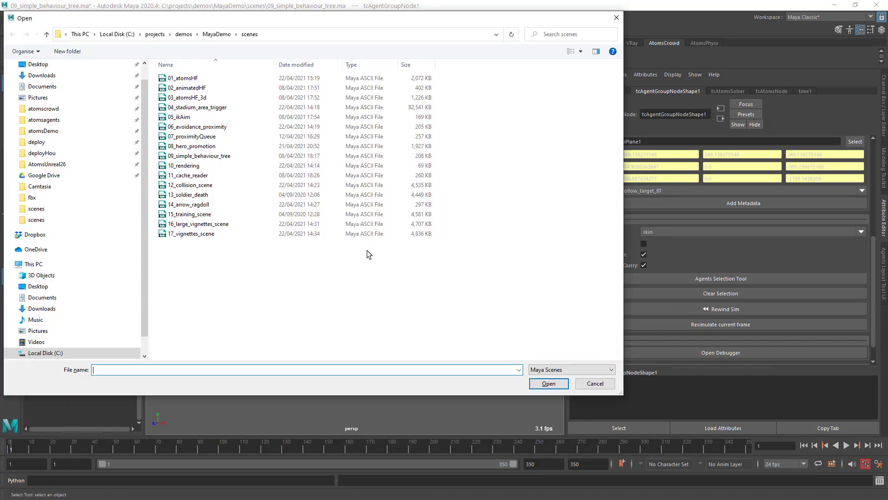
double_click(204, 165)
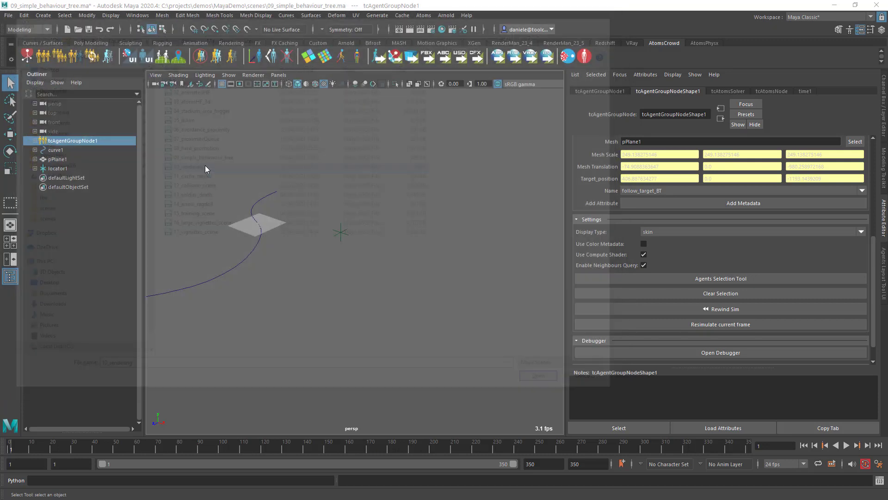
click(439, 251)
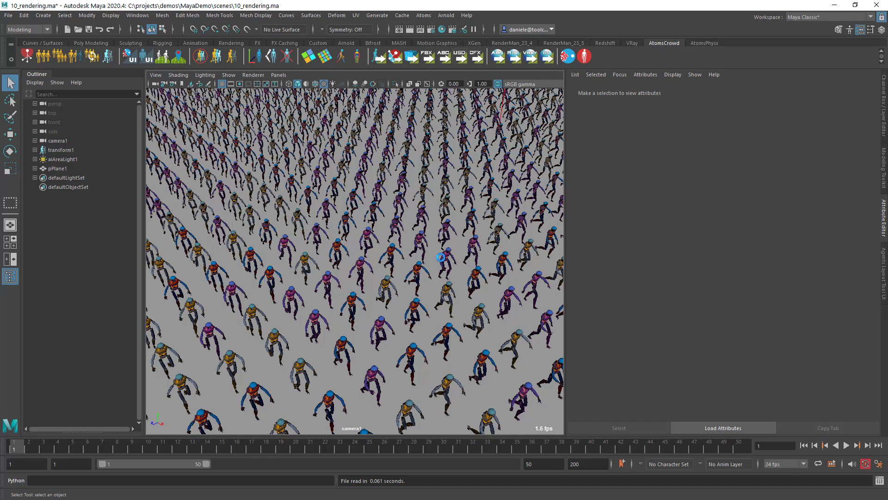
Examine the tcAtomsProxy1 attributes of transform1, from the cache and variations paths to the frustum culling render attributes
click(44, 151)
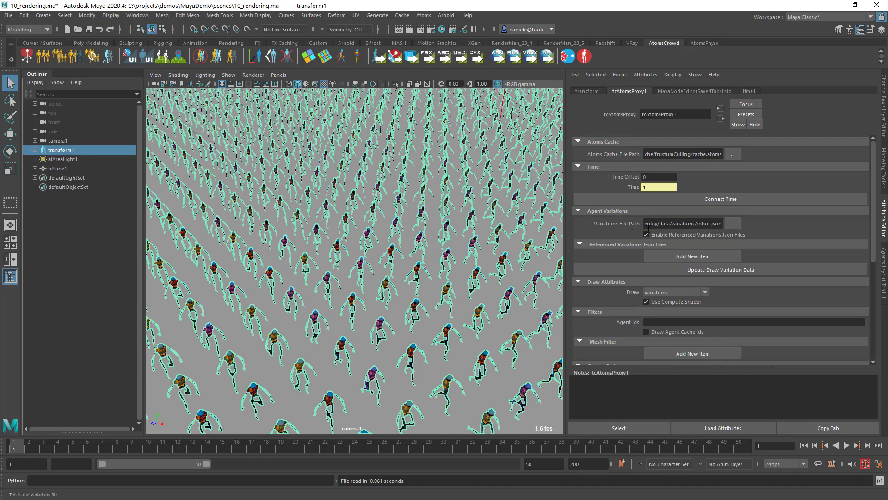
scroll(611, 267, down, 6)
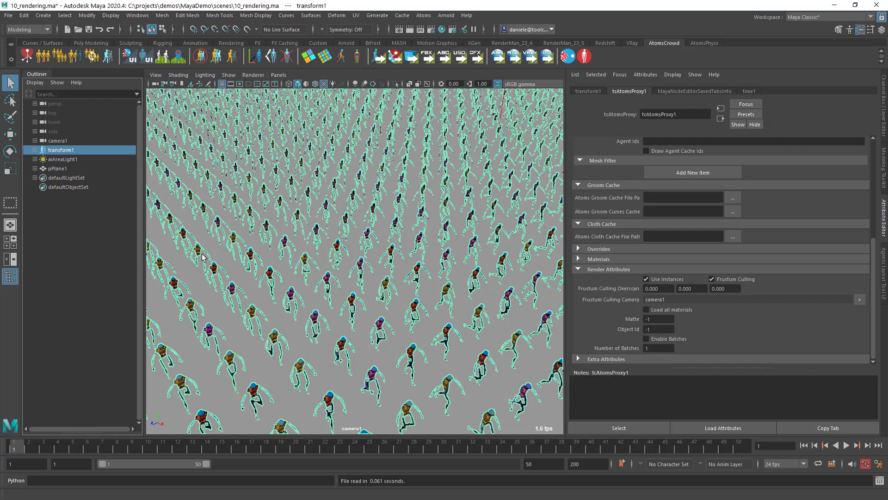
Reframe the crowd in the camera1 view, render it with Arnold, and close the Render View
scroll(324, 254, down, 5)
scroll(364, 255, up, 6)
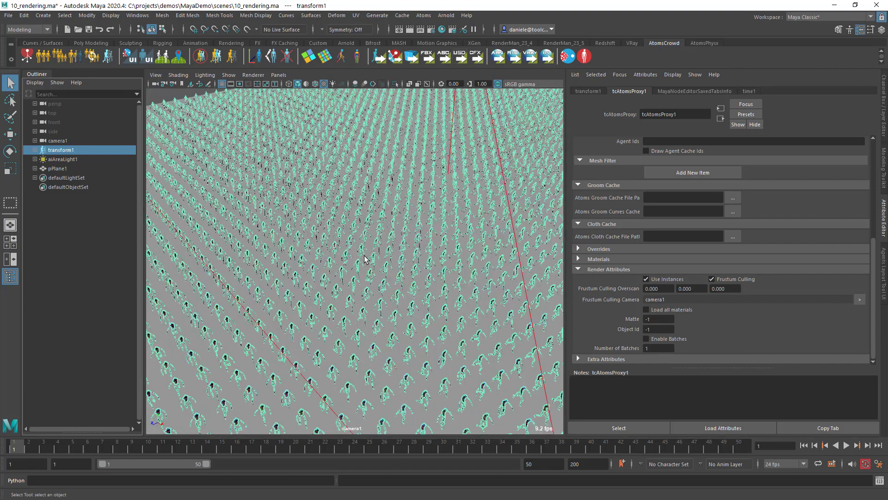
scroll(387, 246, down, 1)
alt+middle_drag(402, 242, 401, 241)
scroll(396, 231, down, 2)
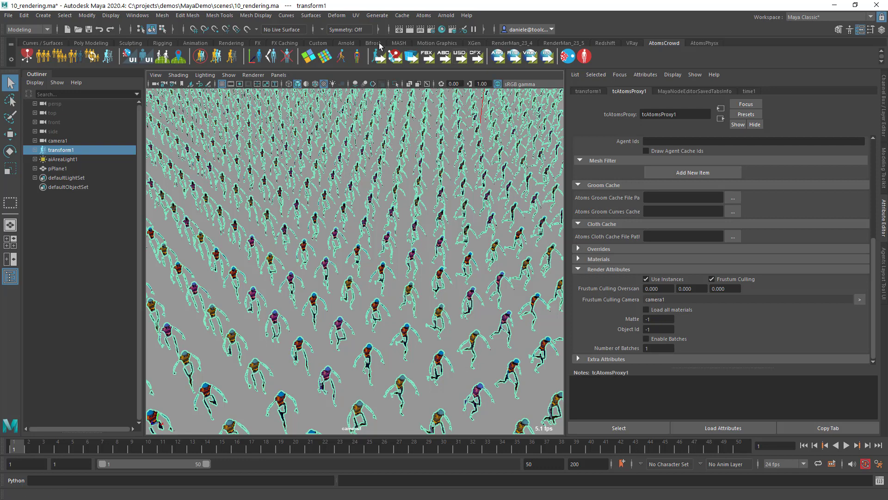
click(409, 29)
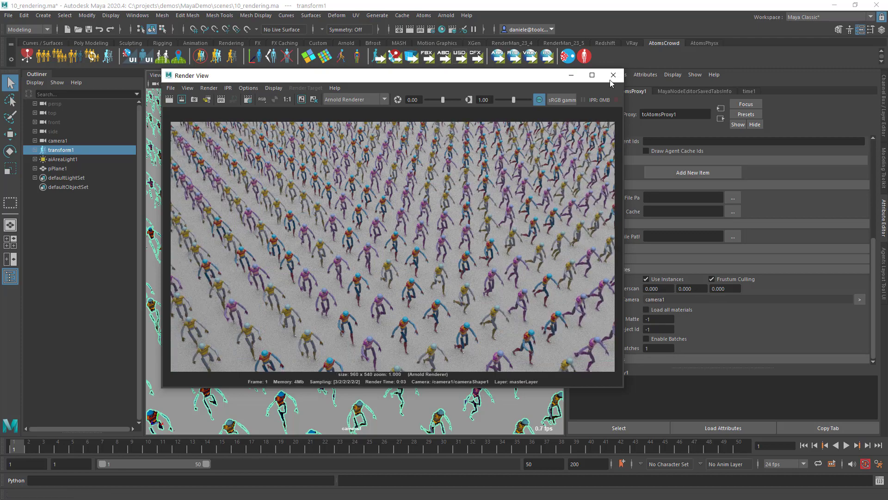
click(613, 75)
click(475, 126)
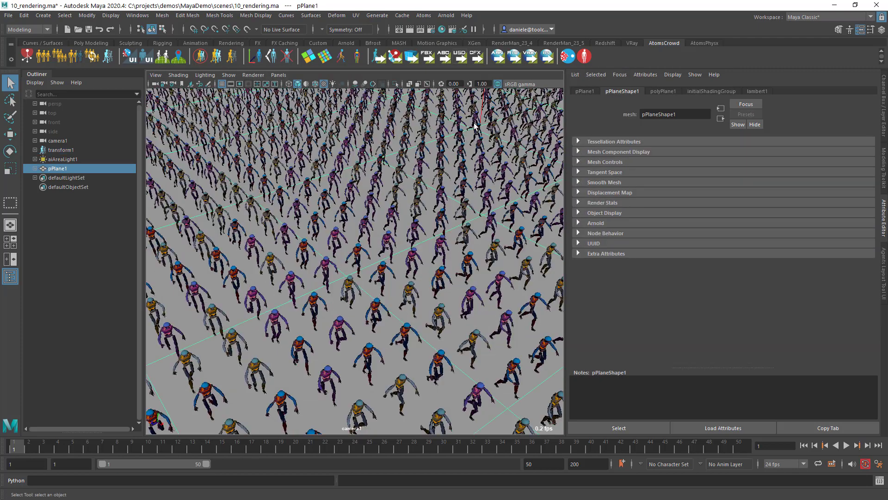
Open the 11_cache_reader scene from the MayaDemo scenes folder, discarding the changes to 10_rendering
key(ctrl+o)
click(205, 176)
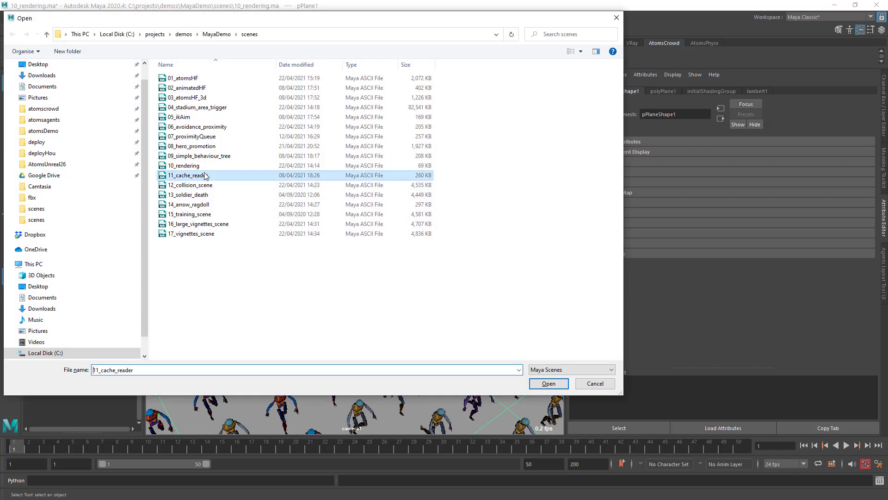
double_click(205, 176)
click(441, 255)
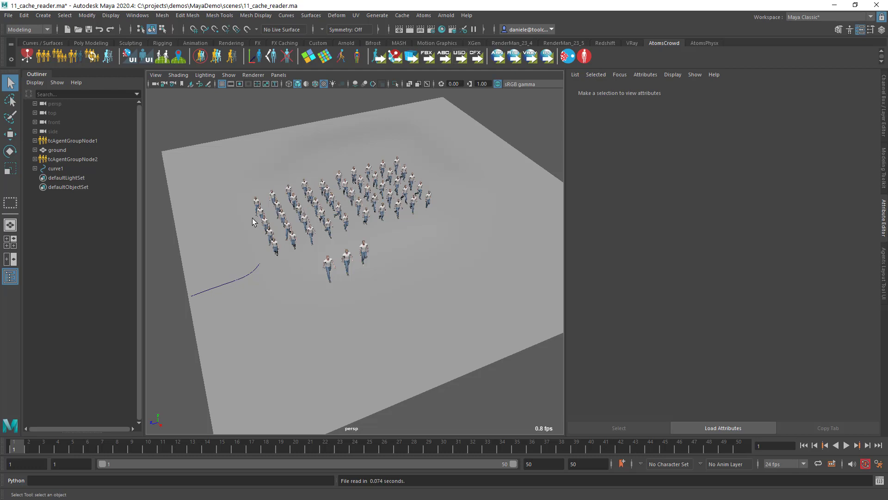
Examine the cacheReader module's options on tcAgentGroupNode1, and play the cached crowd before returning to frame 1
click(79, 141)
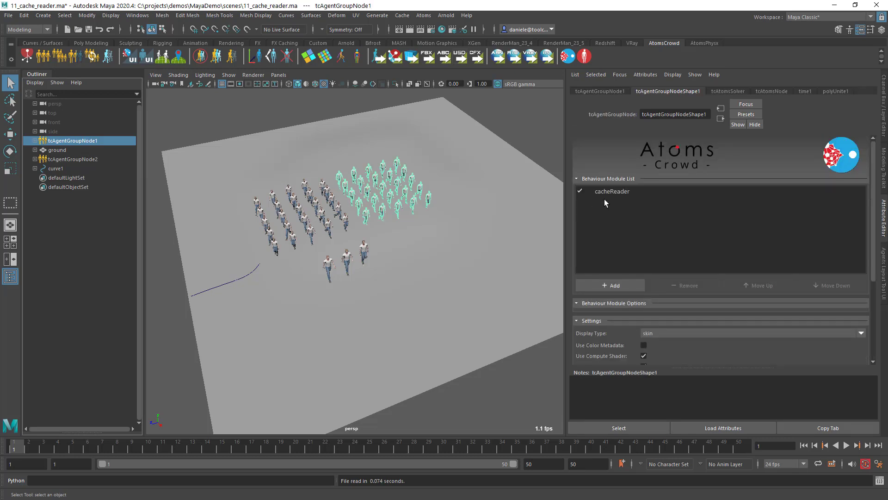
click(609, 192)
scroll(675, 262, down, 2)
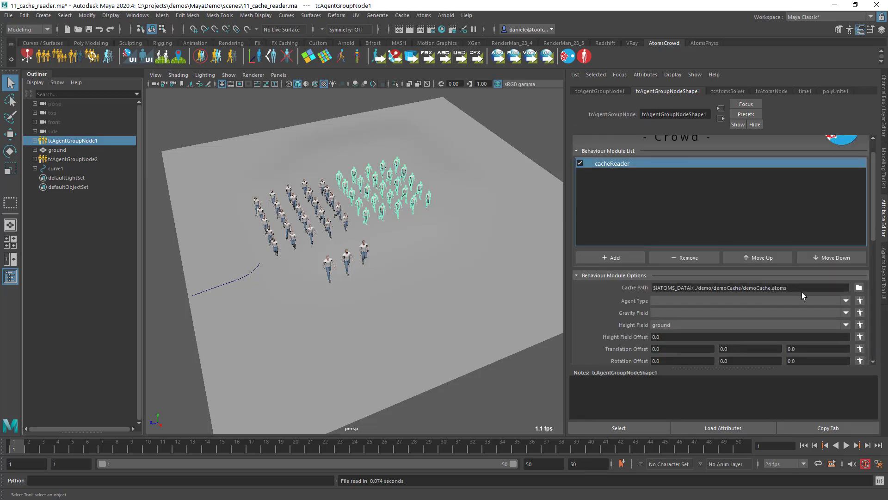
click(846, 446)
click(846, 446)
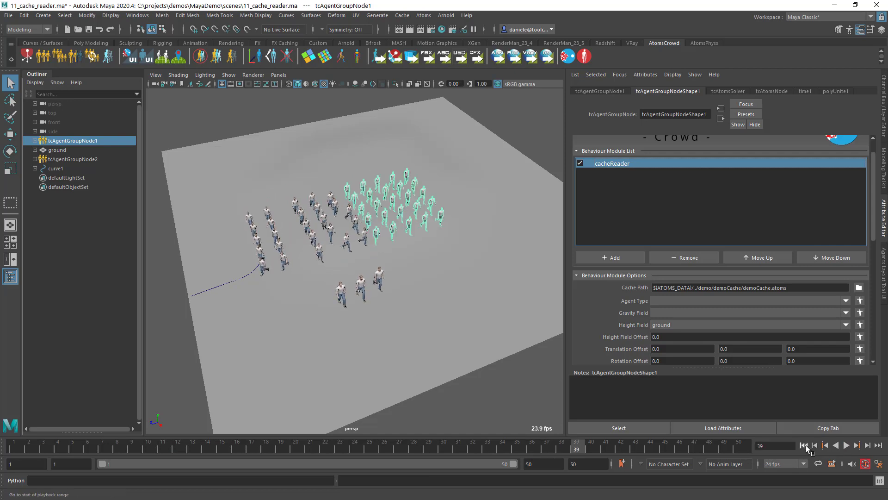
click(804, 445)
scroll(624, 316, down, 3)
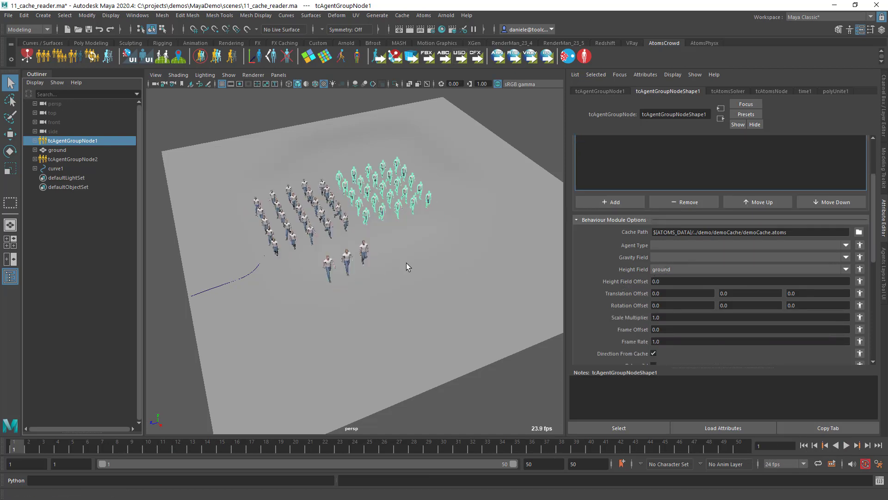
alt+drag(406, 267, 406, 245)
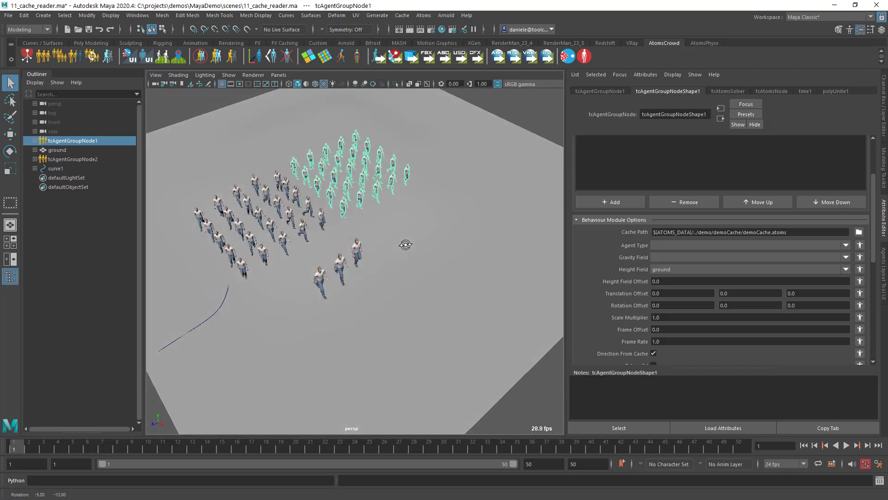
scroll(620, 247, up, 3)
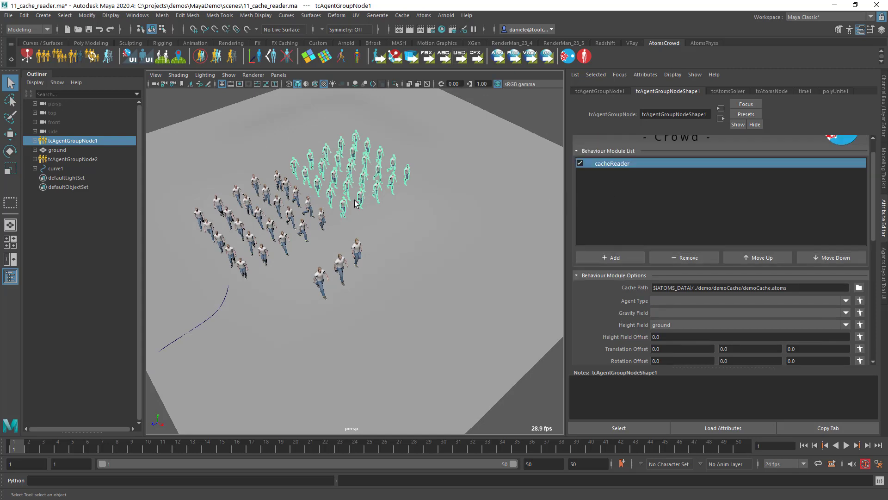
Show the followCurve module's options on tcAgentGroupNode2
click(96, 158)
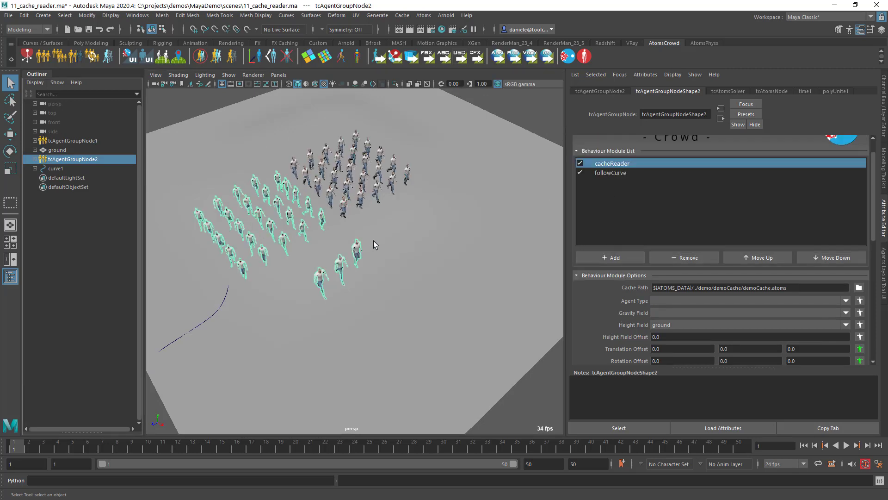
alt+drag(374, 241, 403, 238)
click(611, 173)
scroll(633, 266, down, 4)
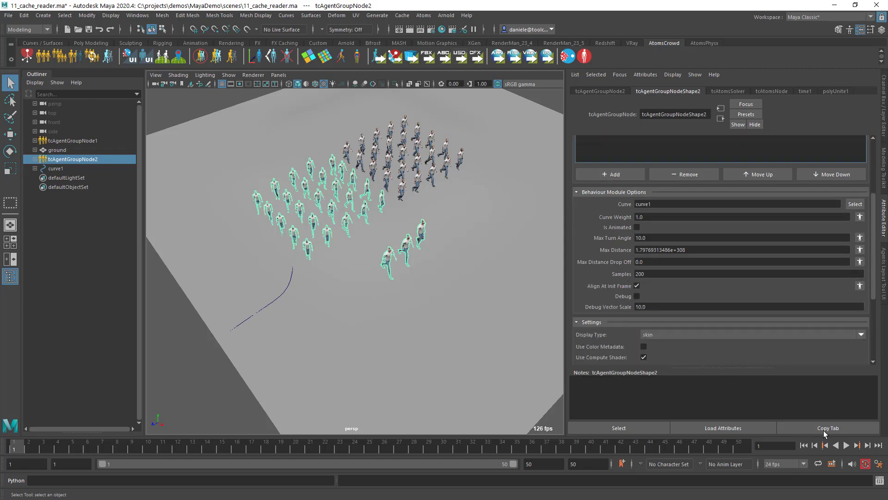
Play the cache simulation with tcAgentGroupNode2 following the curve, stop it and return to frame 1
click(845, 444)
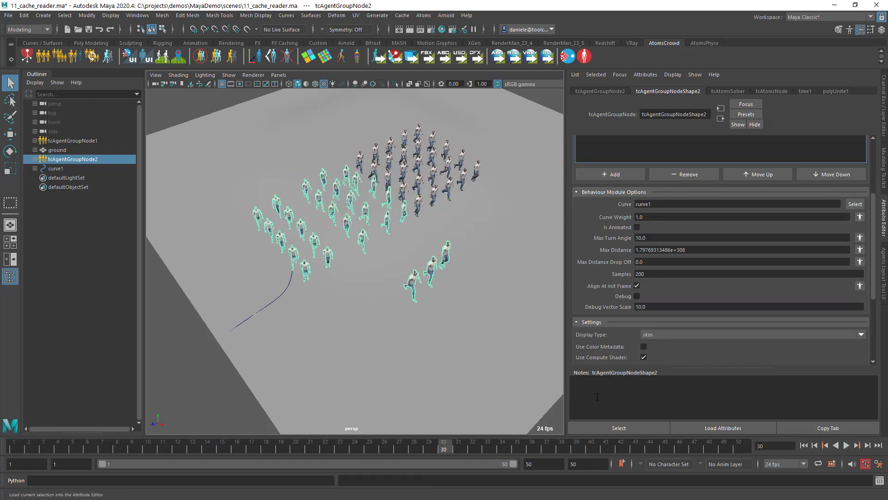
click(846, 445)
click(847, 445)
click(803, 445)
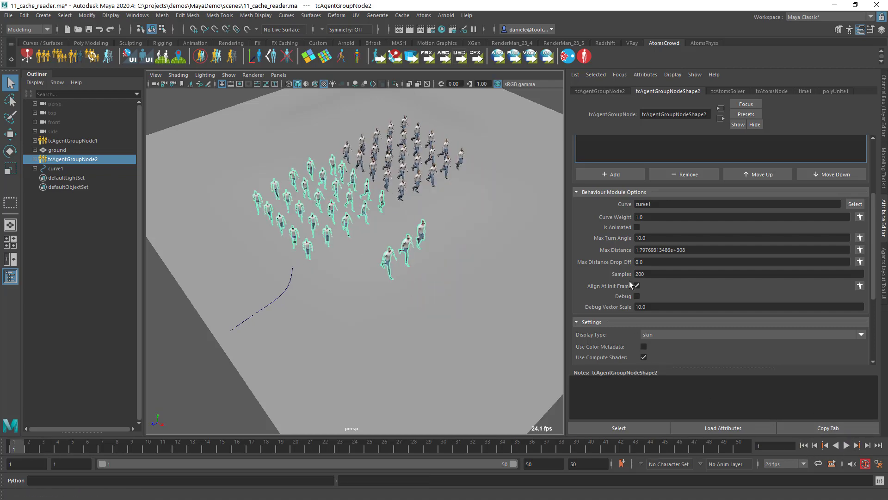
Play the simulation with tcAgentGroupNode2 following curve1, and stop it partway
scroll(629, 283, up, 4)
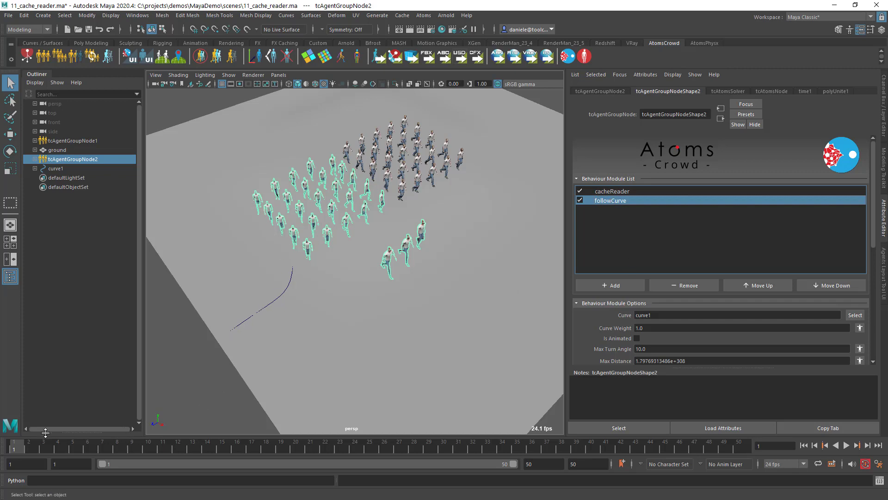
key(alt+v)
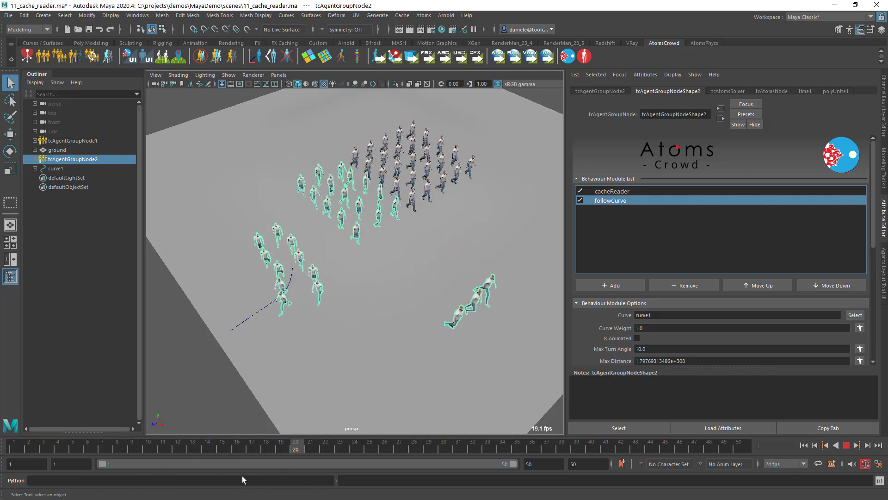
key(alt+v)
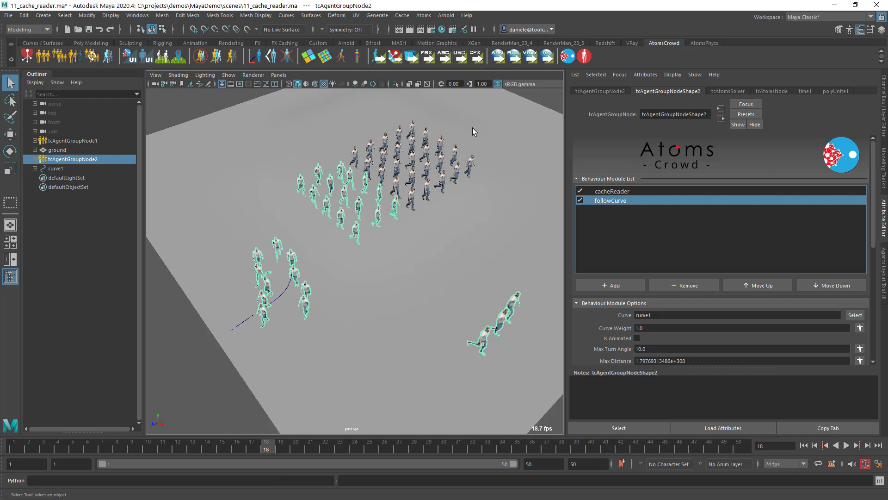
Show the cacheReader module's options on tcAgentGroupNode1
click(82, 141)
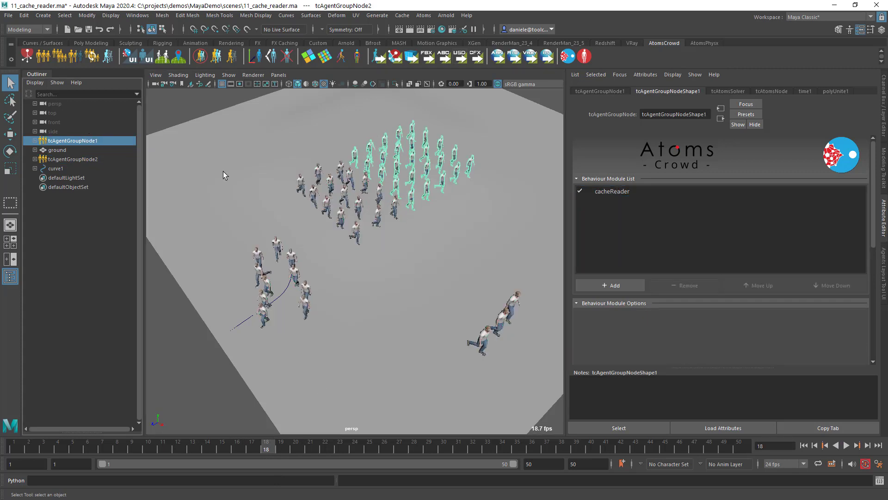
click(612, 192)
scroll(669, 331, down, 3)
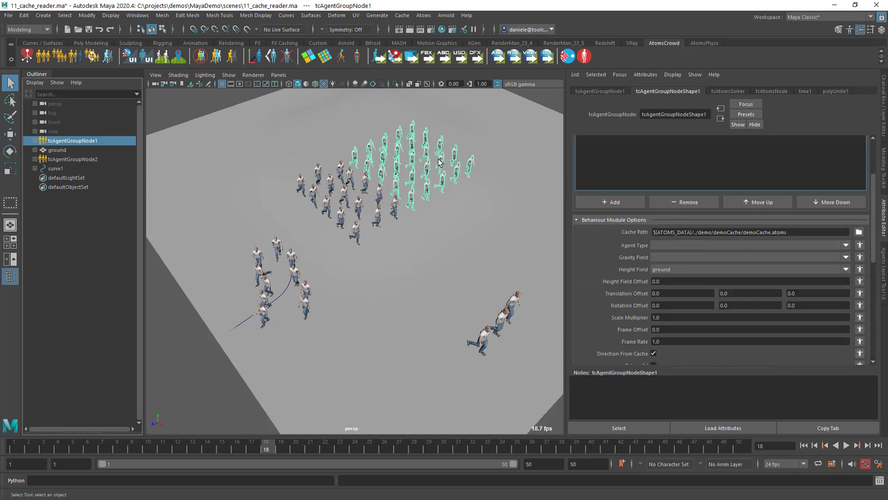
Play the cached crowd in short runs, stop playback and return to frame 1
alt+drag(387, 208, 391, 207)
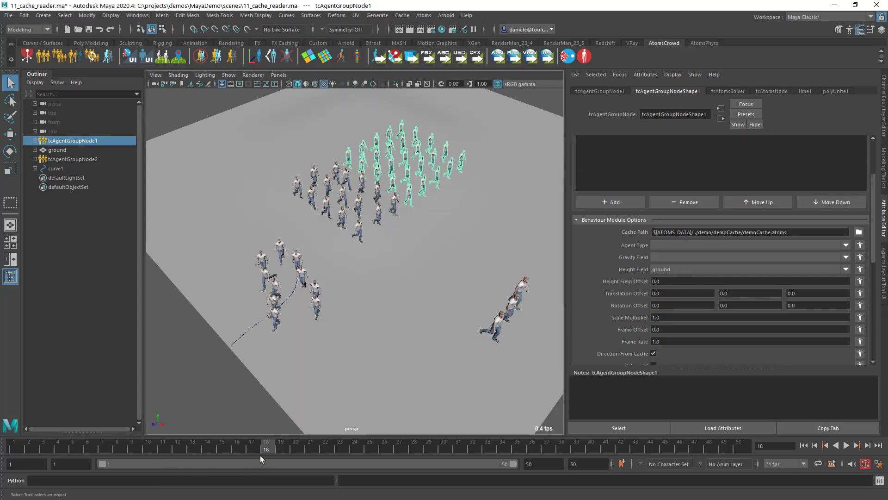
key(alt+v)
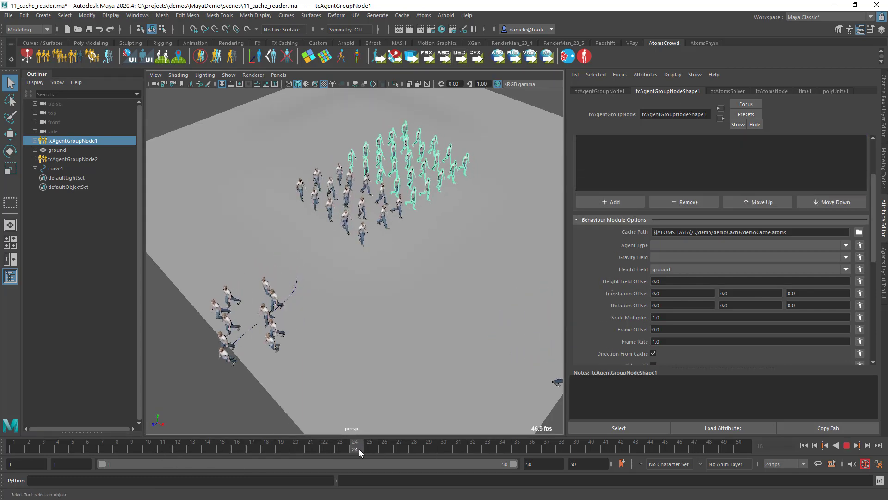
key(alt+v)
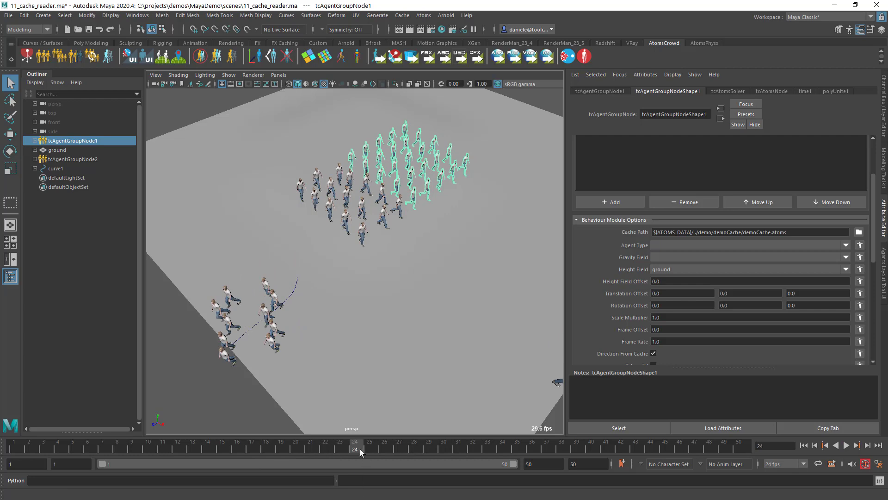
key(alt+v)
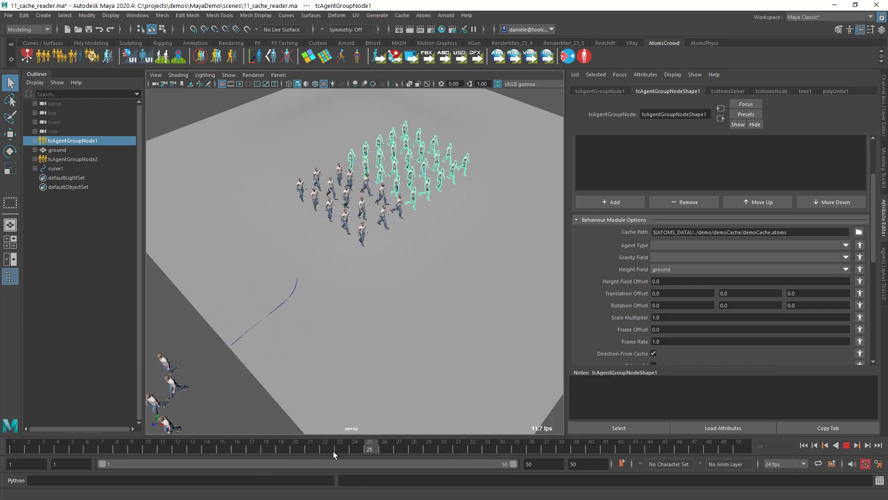
key(alt+v)
click(846, 448)
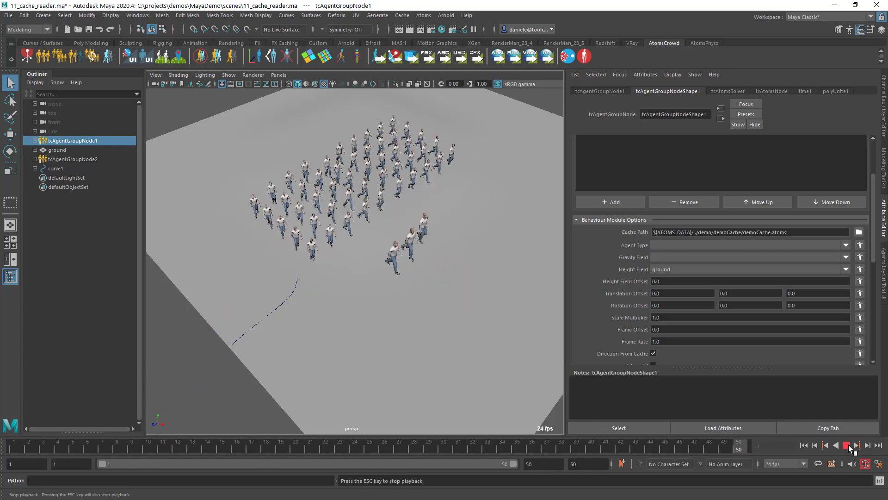
click(846, 445)
click(804, 447)
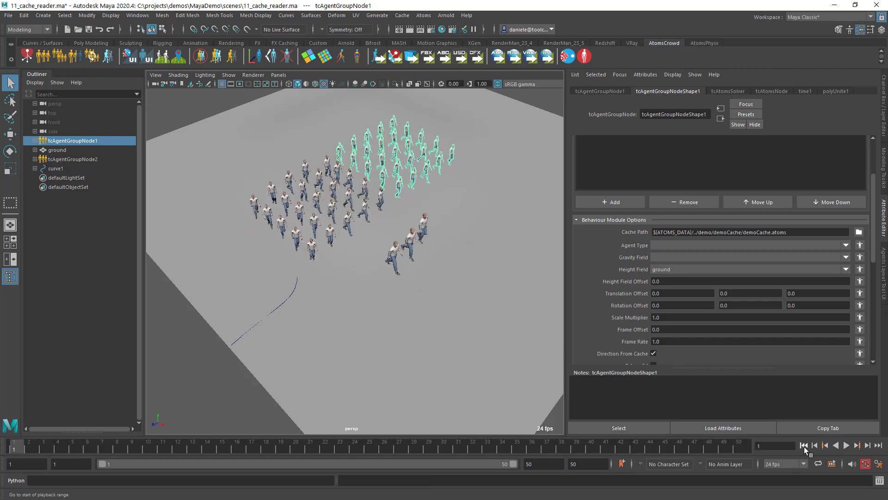
Start a new scene, discarding the changes to 11_cache_reader
click(187, 108)
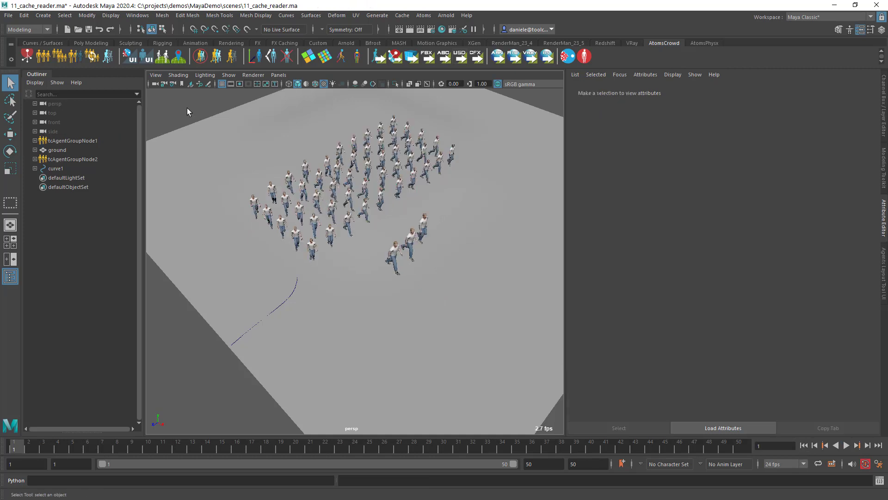
key(ctrl+n)
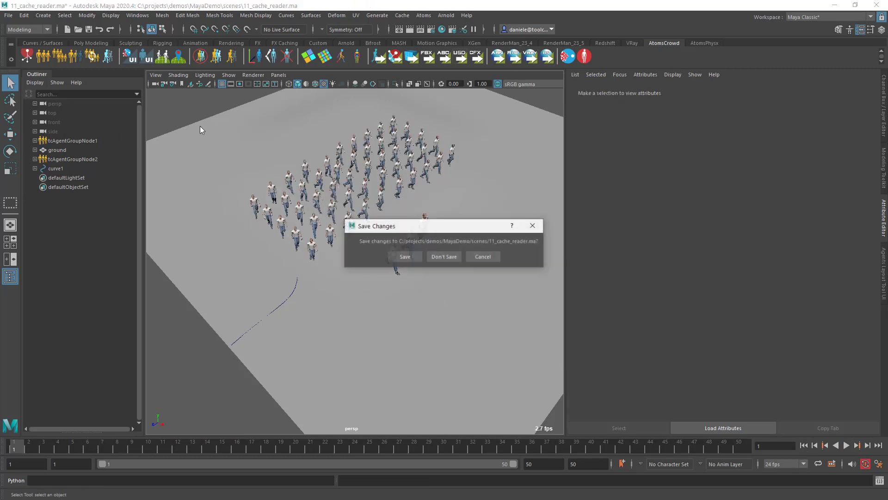
click(440, 258)
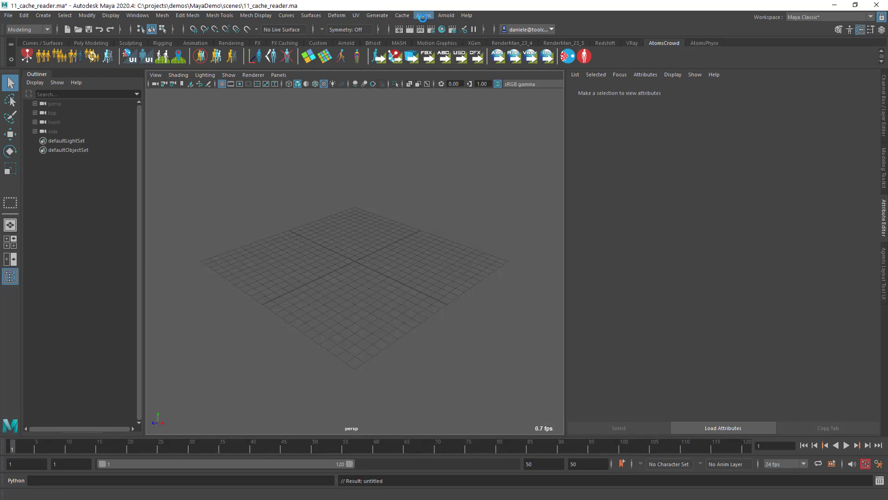
Create an Atoms agent group, initialising the Atoms scene
click(423, 17)
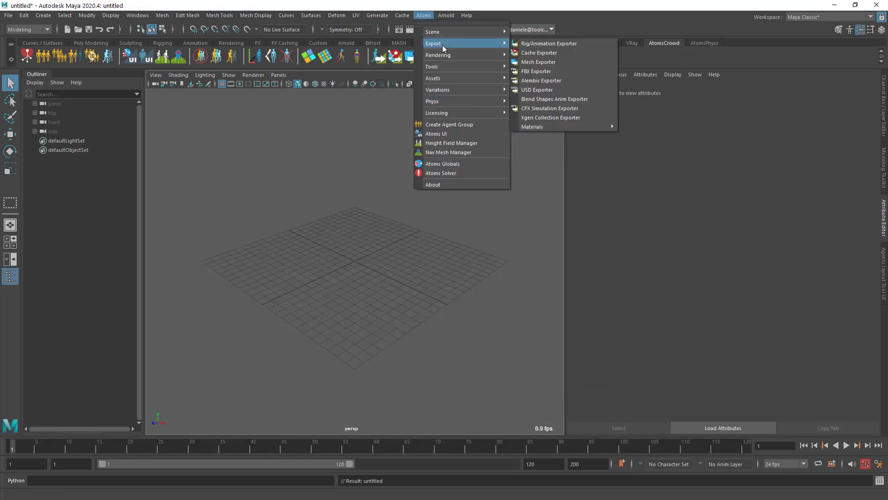
click(450, 124)
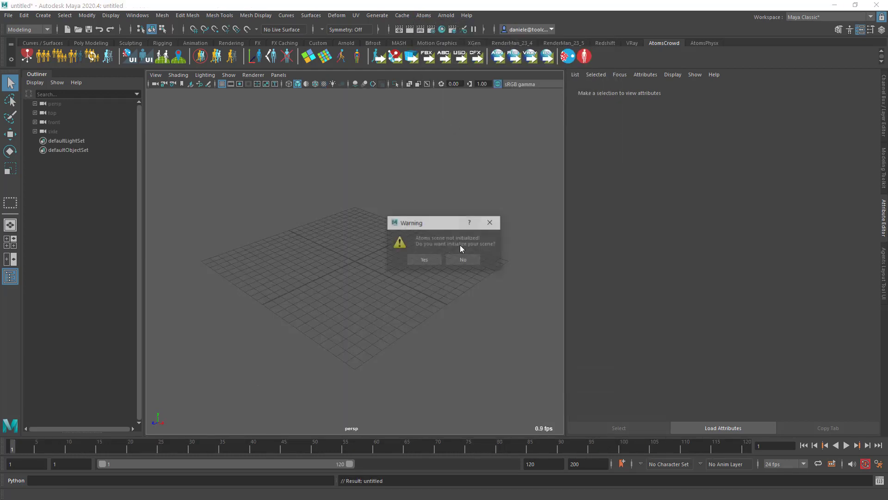
click(439, 260)
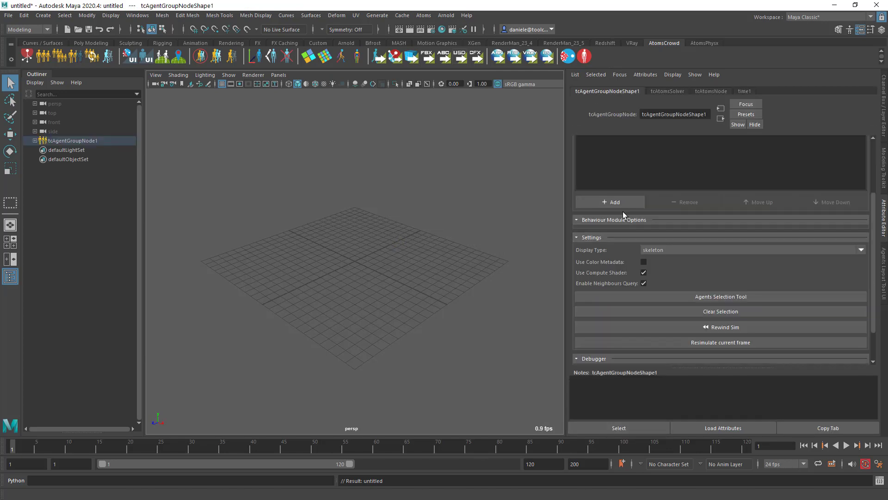
Add gridLayout and stateMachine behaviour modules to the new agent group
click(621, 203)
text(gridLayout)
key(Return)
click(621, 203)
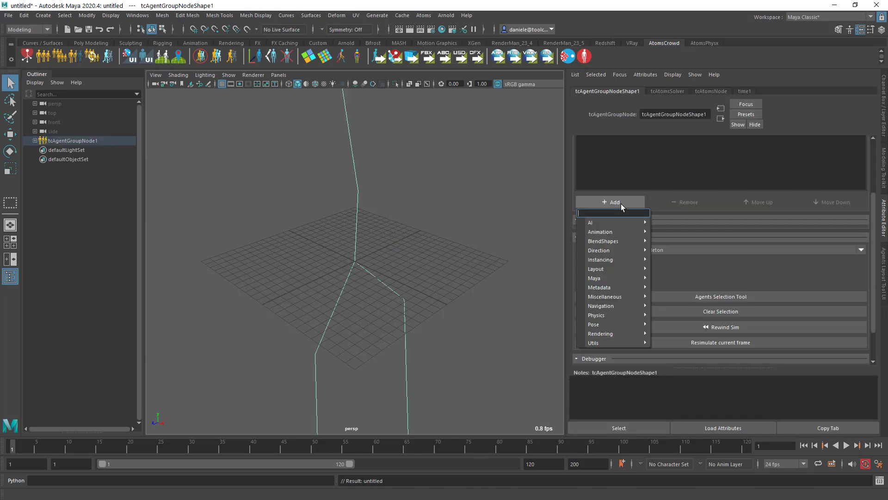
text(s)
key(Return)
Set the gridLayout module's Size to 5, 1, 5, after trying 3, 1, 3
click(619, 193)
scroll(616, 225, down, 4)
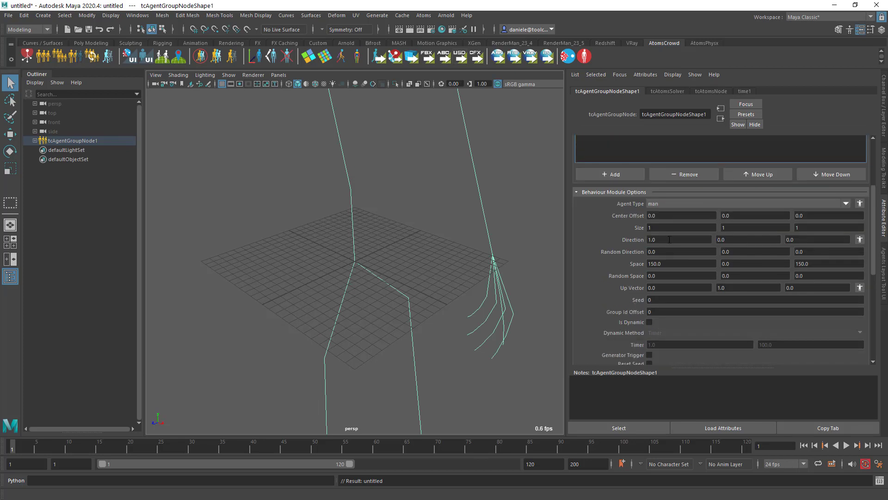
double_click(670, 229)
text(3)
key(Tab)
key(Tab)
text(3)
key(Return)
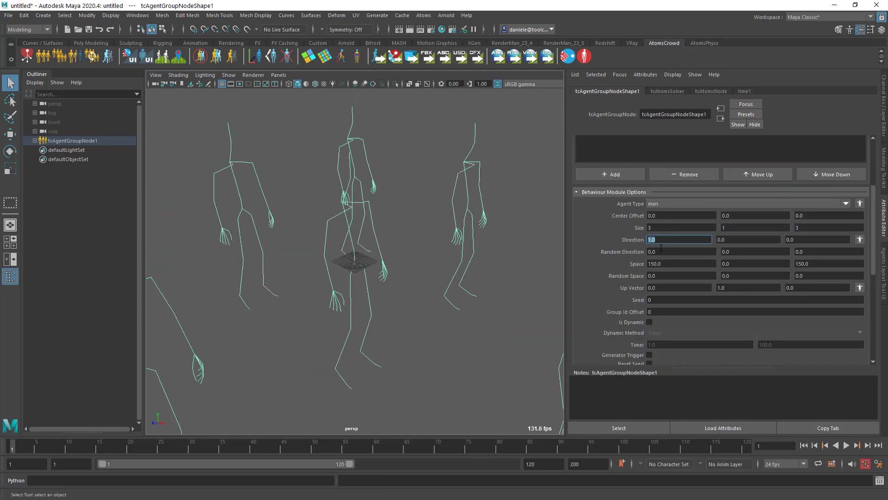
click(669, 227)
text(5)
key(Tab)
key(Tab)
text(5)
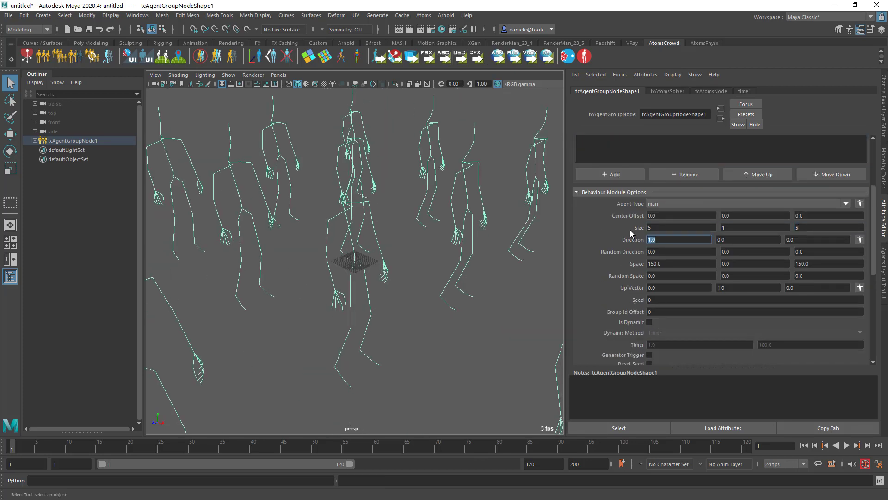
key(Tab)
Switch the agents to a walking state in the stateMachine module's options
scroll(631, 215, down, 1)
scroll(628, 204, up, 2)
click(619, 173)
scroll(615, 230, down, 7)
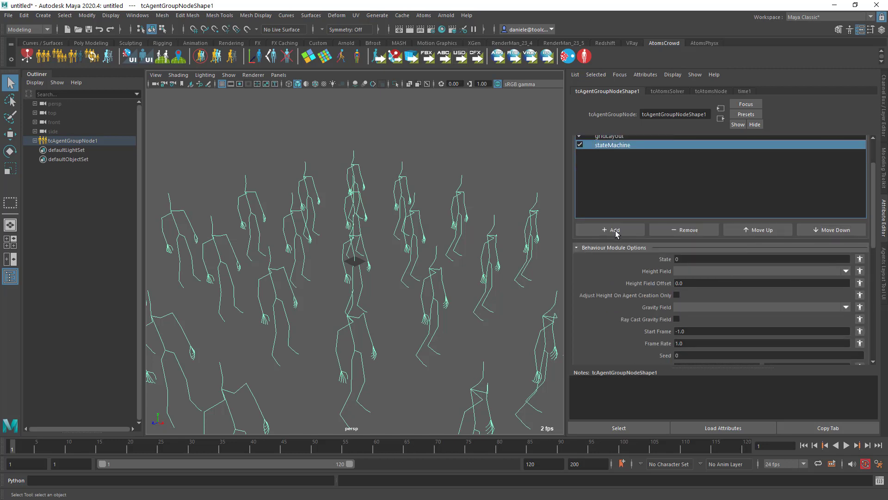
scroll(680, 232, up, 3)
scroll(681, 226, down, 6)
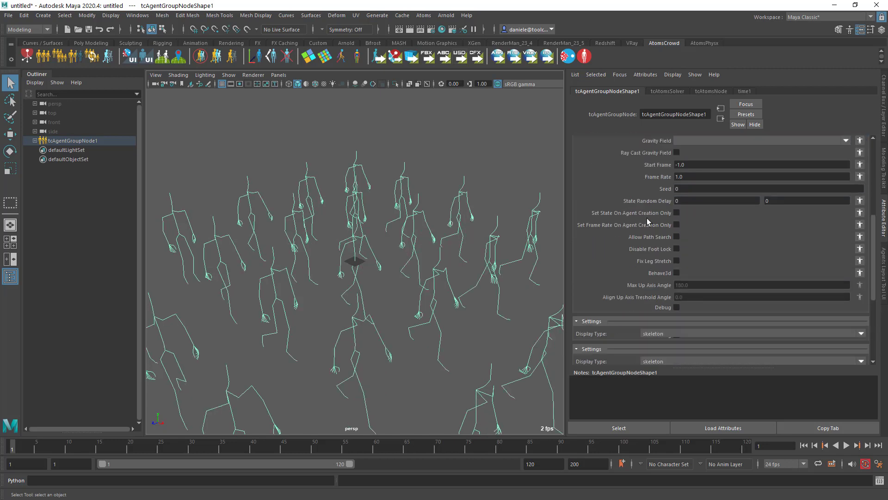
Set the agent group's Display Type to skin and shade the viewport with textures
click(676, 252)
click(676, 270)
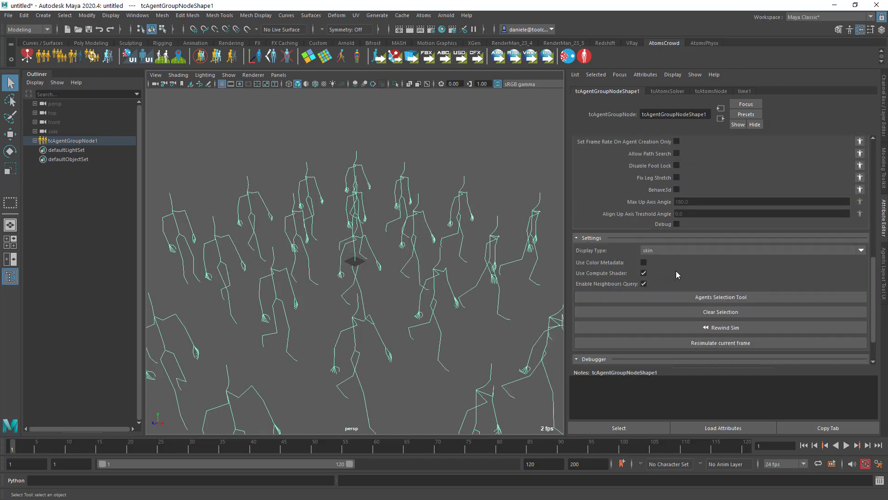
key(5)
key(6)
scroll(364, 220, down, 2)
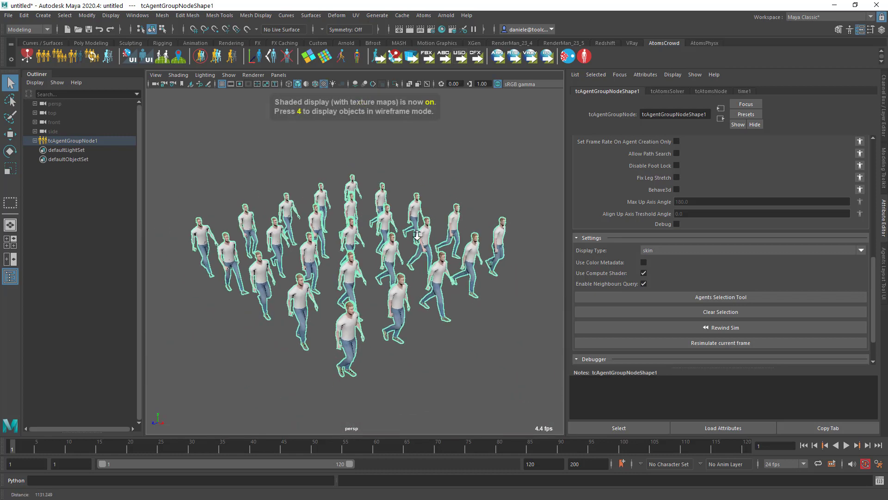
alt+middle_drag(364, 221, 349, 241)
Open the Atoms Cache Exporter and add tcAgentGroupNodeShape1 to the export list
click(426, 16)
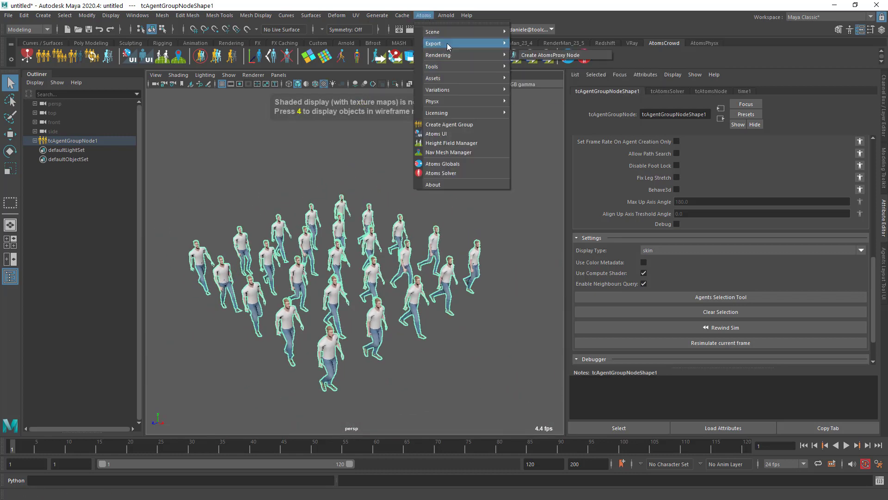
mouse_move(447, 43)
click(573, 53)
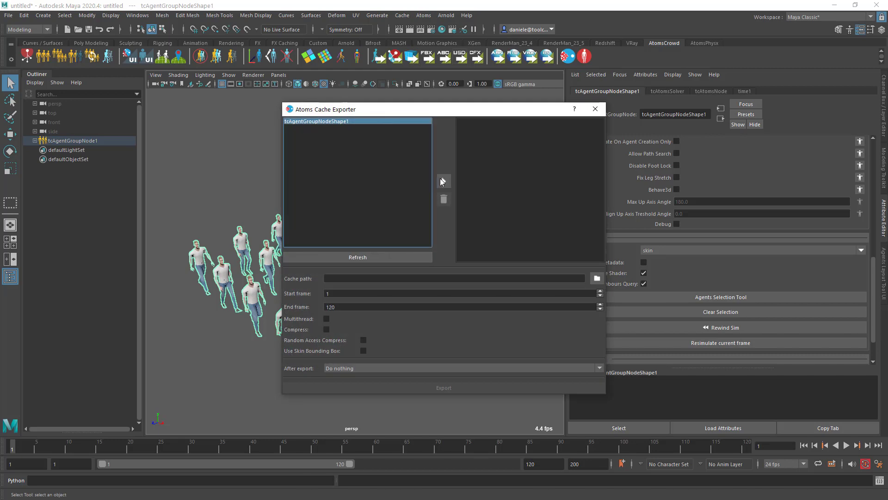
drag(352, 110, 516, 104)
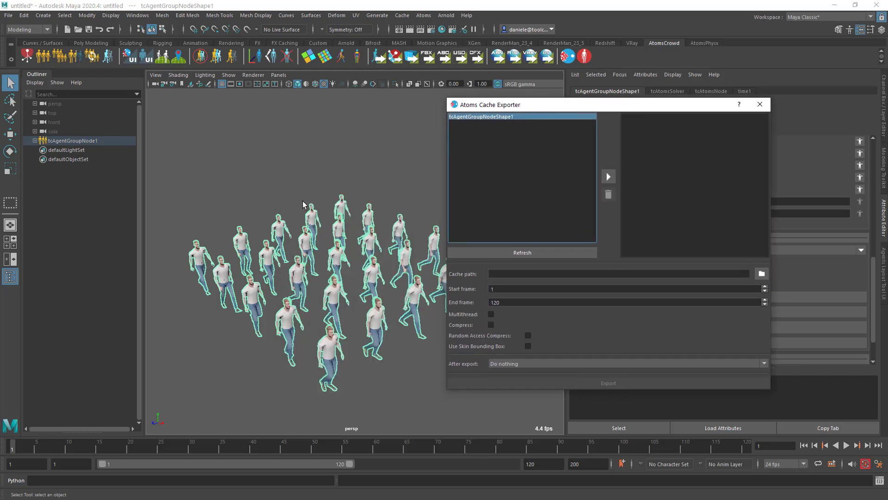
click(610, 175)
drag(672, 104, 658, 104)
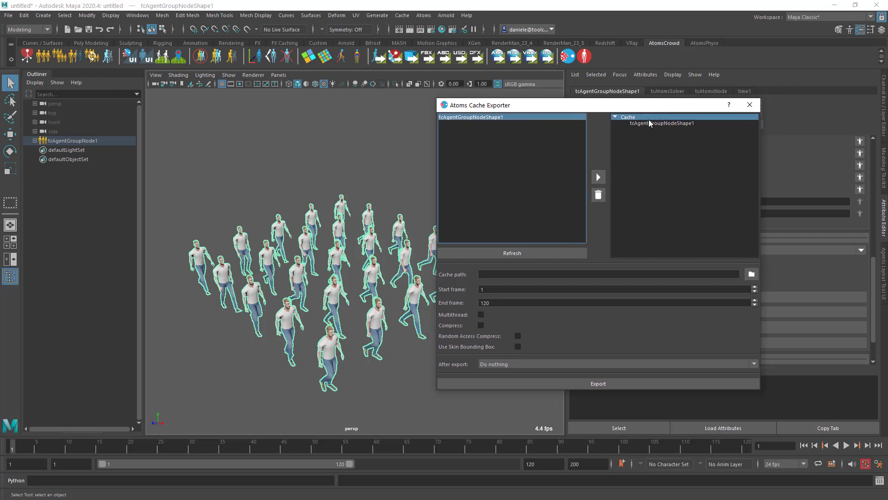
click(635, 121)
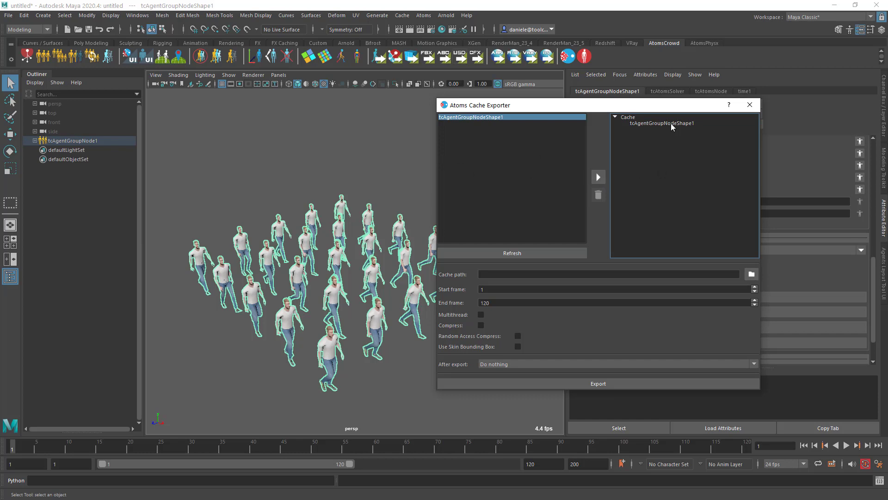
Set the cache path to C:/projects/demos/MayaDemo/caches and review the After export options, leaving Do nothing selected
click(751, 274)
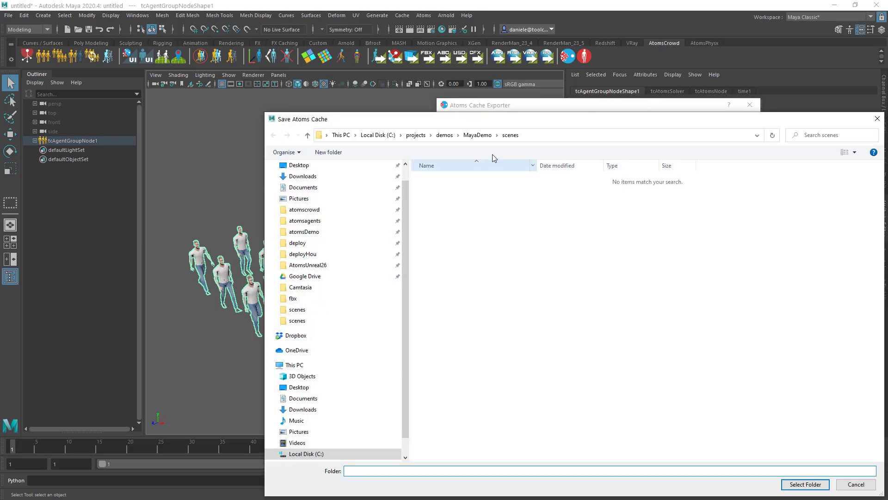
click(477, 134)
double_click(436, 176)
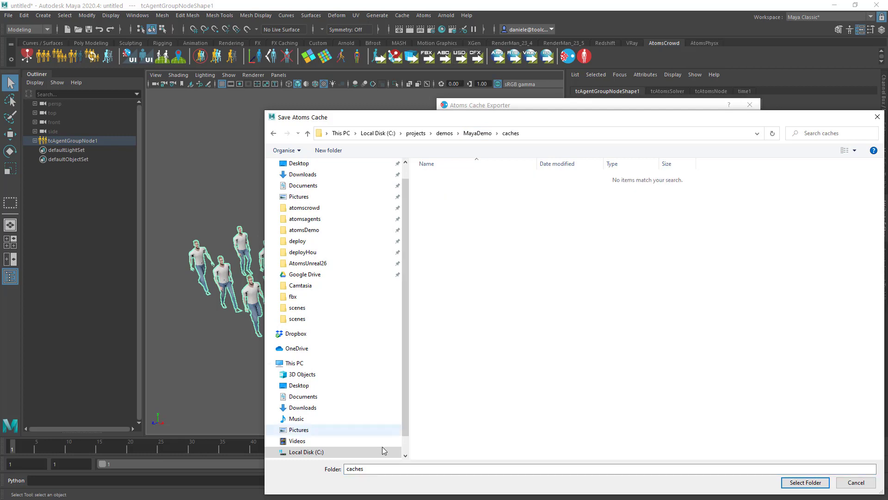
click(806, 482)
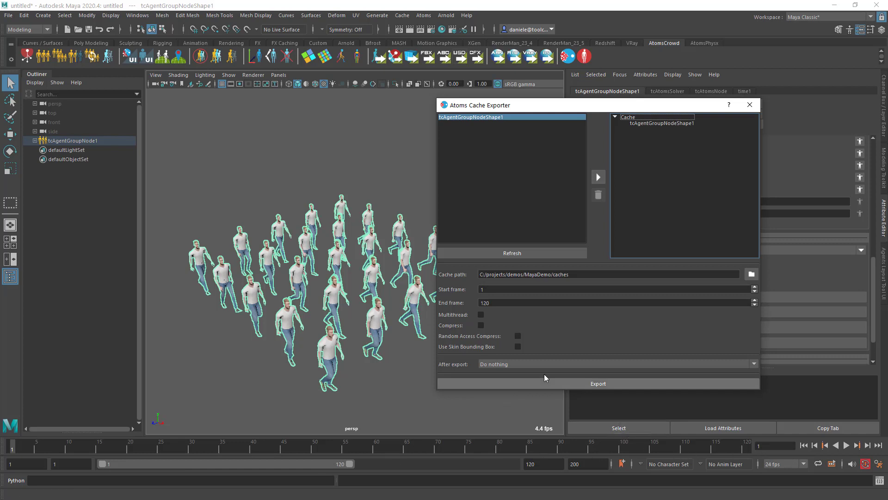
click(514, 365)
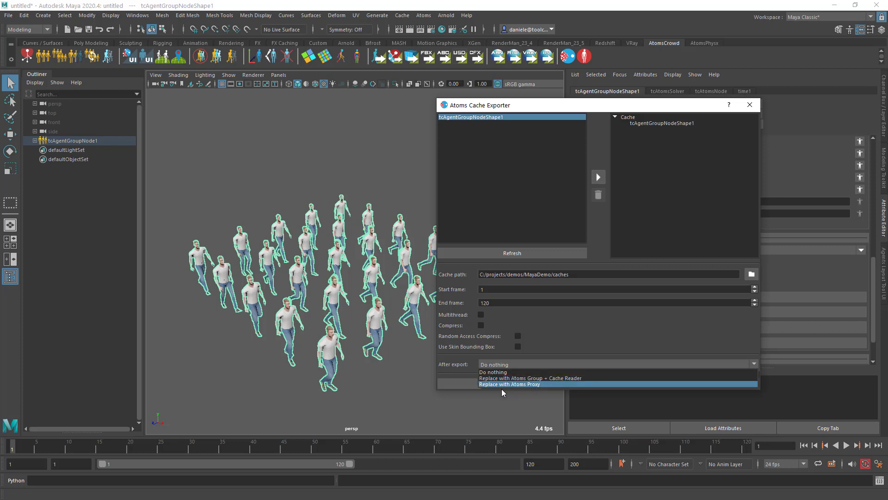
click(537, 378)
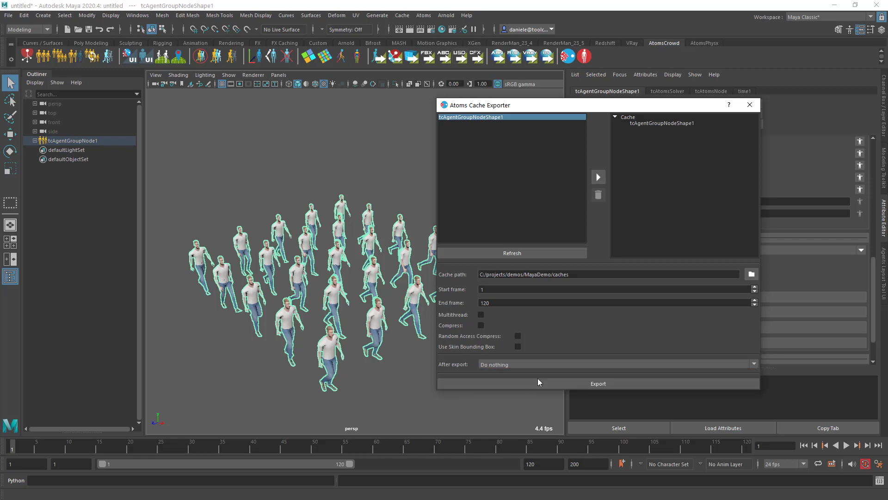
Export the cache for frames 1 to 120 with After export set to Replace with Atoms Group + Cache Reader, and return to frame 1
click(561, 385)
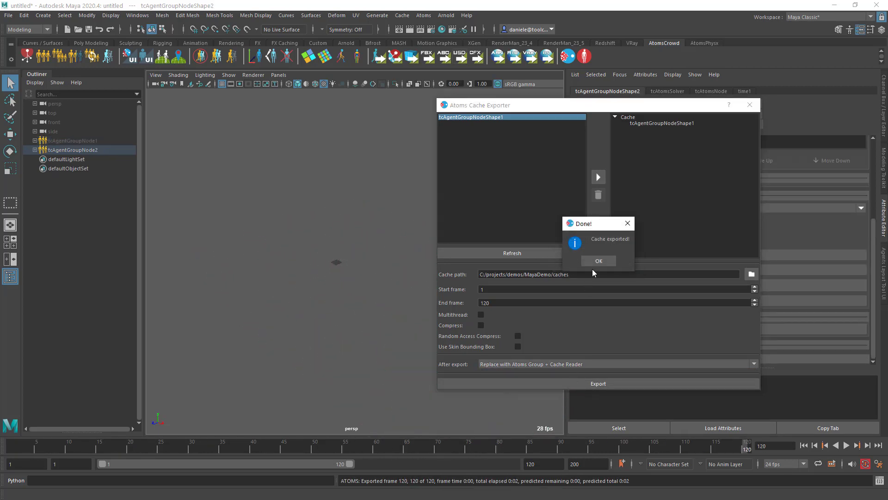
click(598, 261)
click(750, 104)
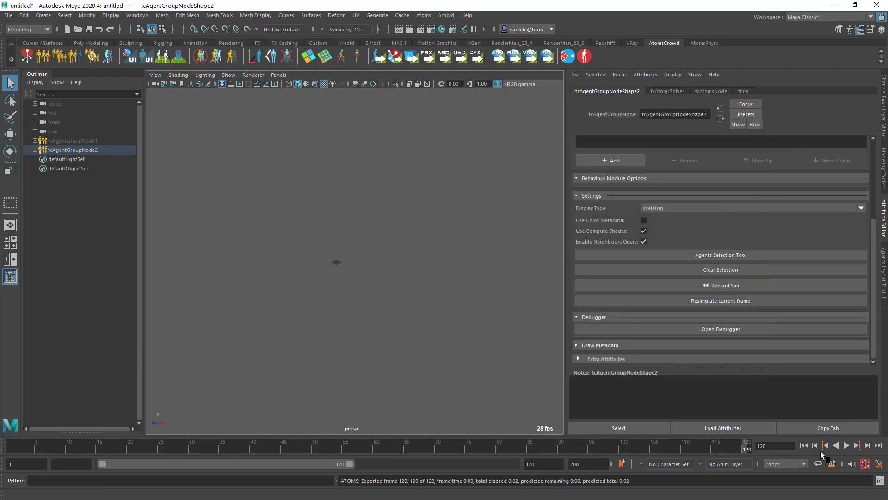
click(800, 445)
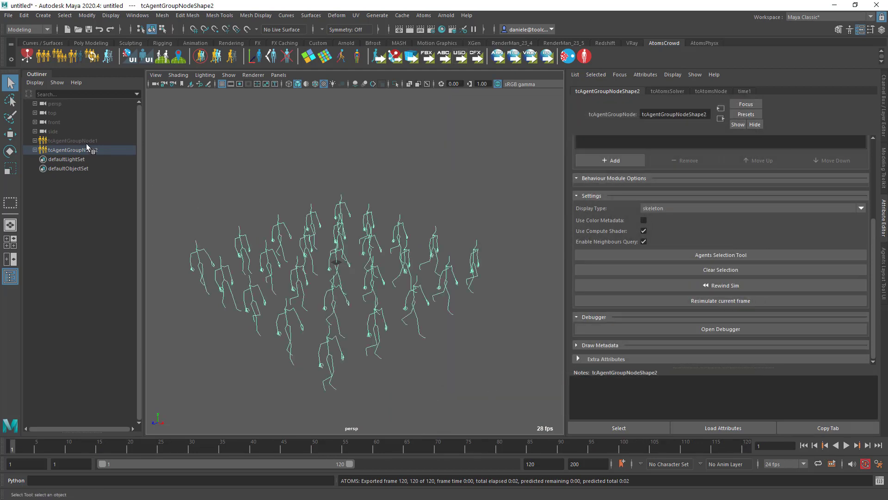
Set the Display Type of tcAgentGroupNodeShape2 to skin
click(601, 345)
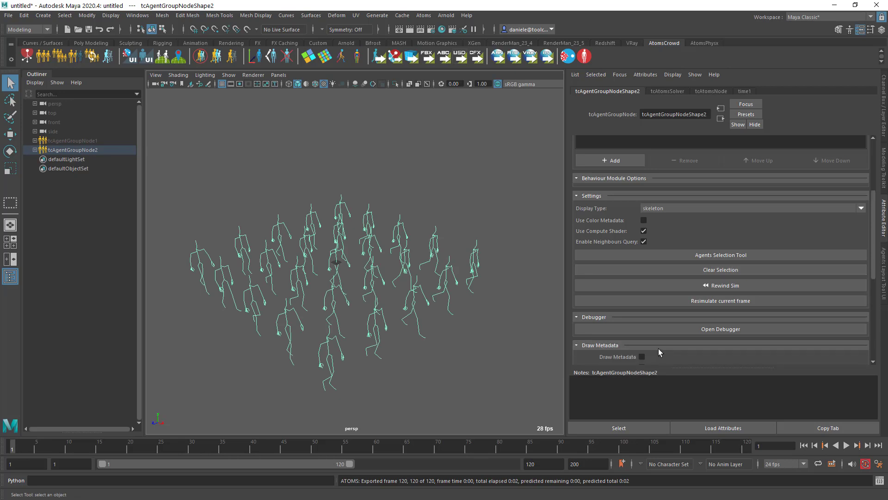
click(606, 346)
click(653, 211)
click(656, 229)
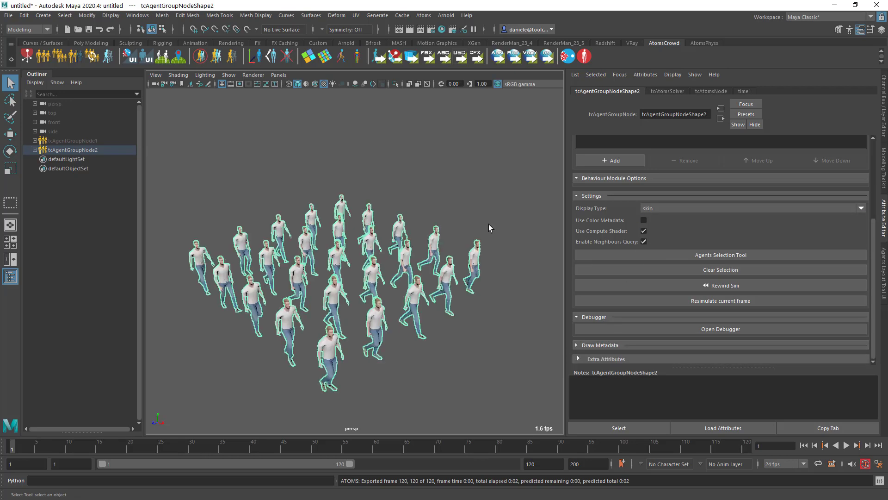
Play back the cached crowd and inspect the walking agents from several angles
key(alt+v)
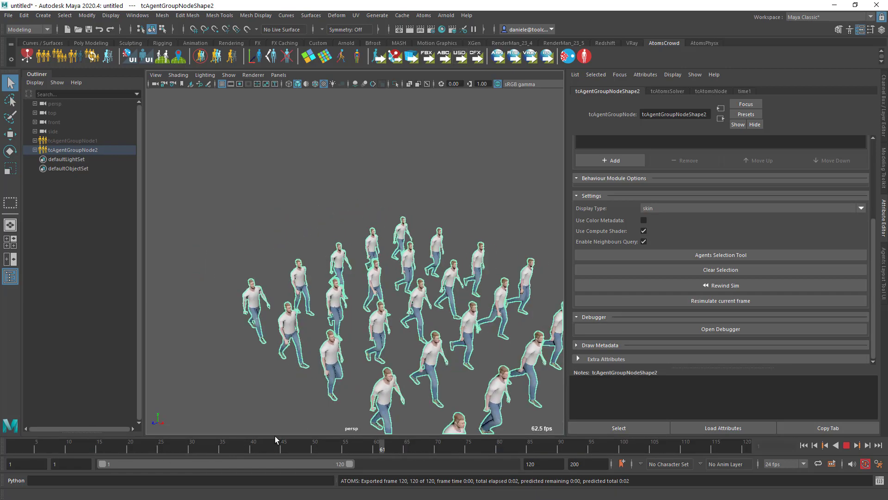
key(alt+v)
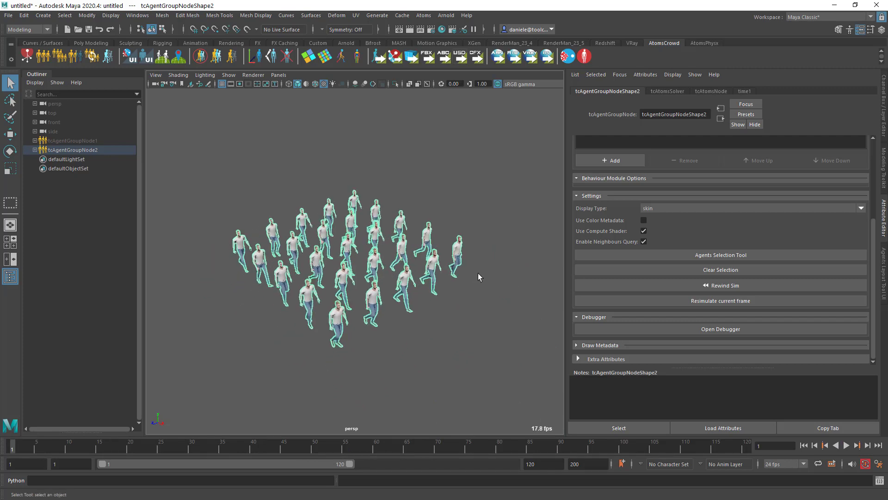
alt+drag(478, 273, 378, 238)
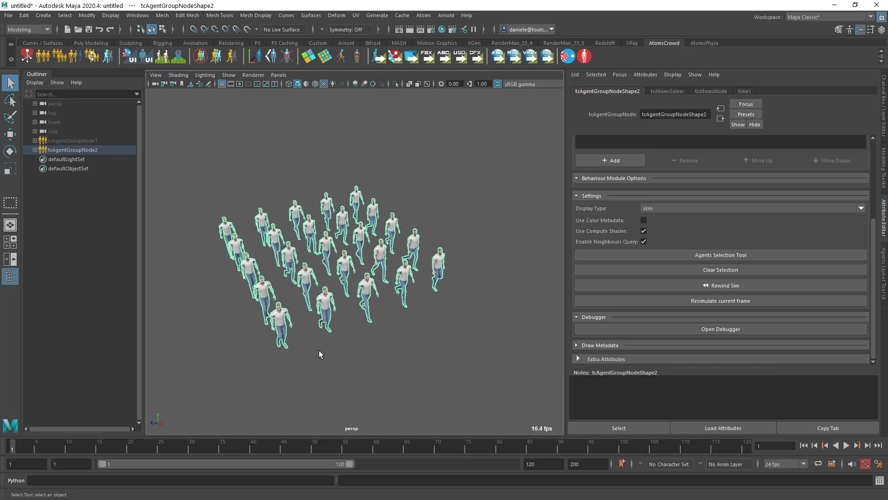
alt+middle_drag(332, 265, 333, 270)
alt+right_drag(333, 269, 344, 287)
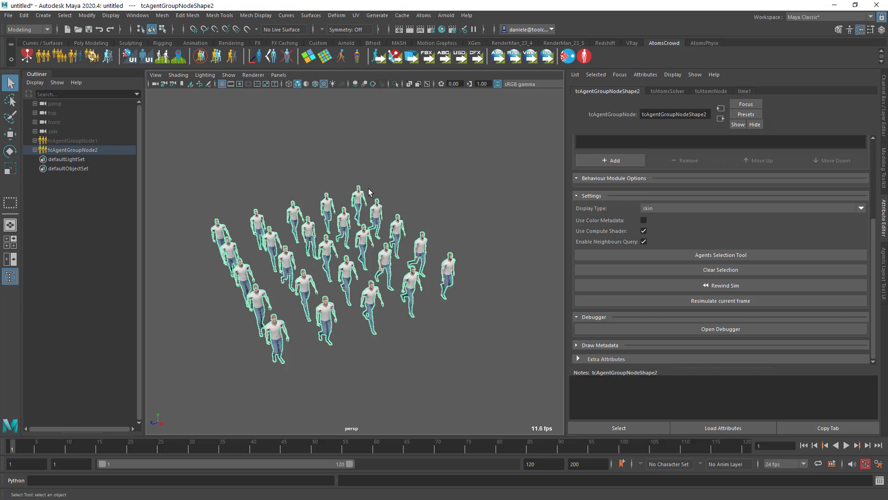
alt+right_drag(422, 252, 422, 252)
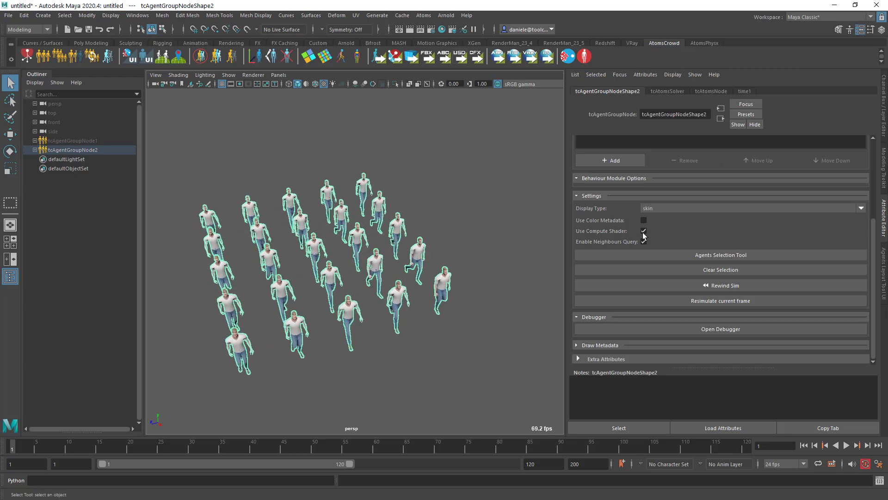
Open the Agents Layout Tool for the cached agent group
click(422, 16)
mouse_move(463, 67)
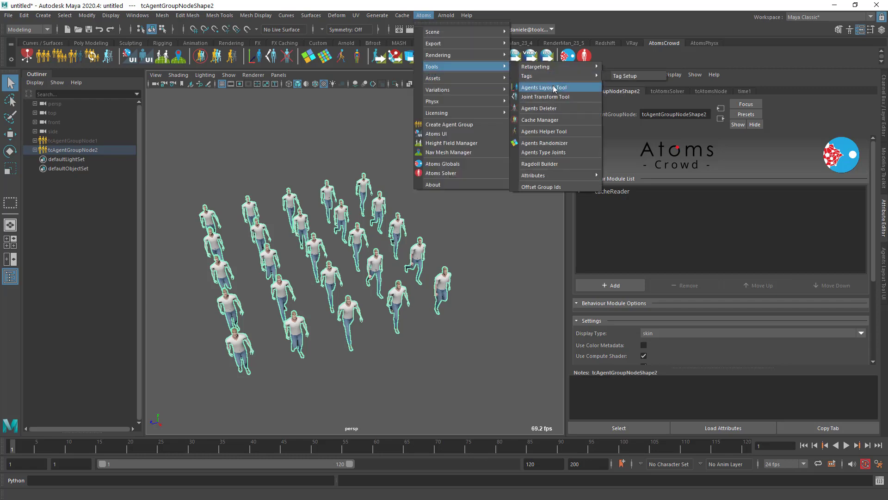
click(555, 89)
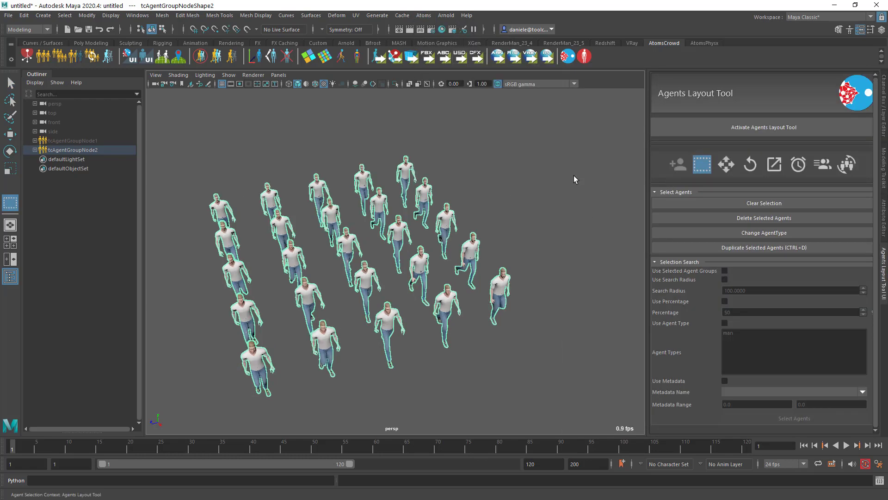
Select the outermost column of agents, rotate it away from the crowd, and play back the result
alt+drag(576, 180, 422, 148)
key(e)
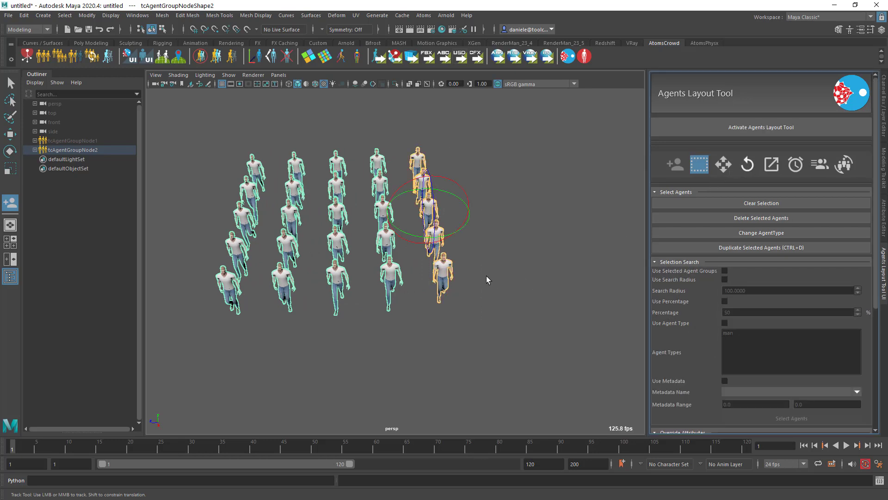
key(r)
key(e)
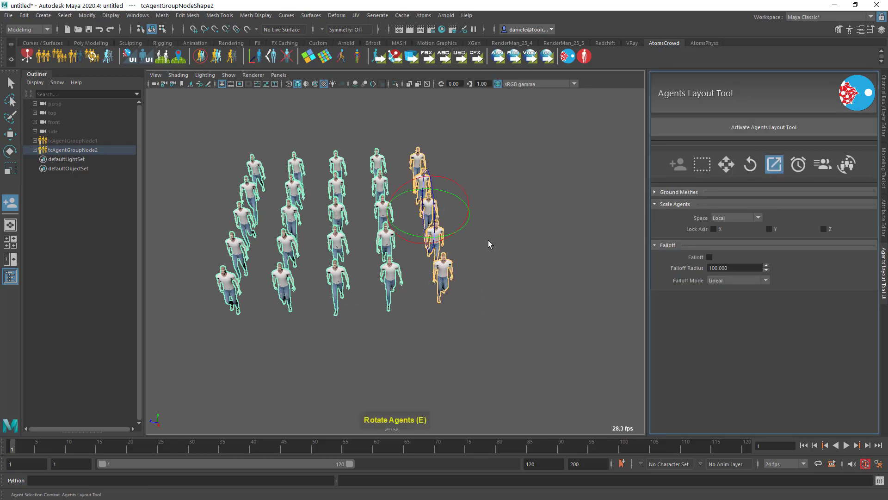
alt+drag(501, 247, 488, 229)
alt+right_drag(487, 230, 471, 268)
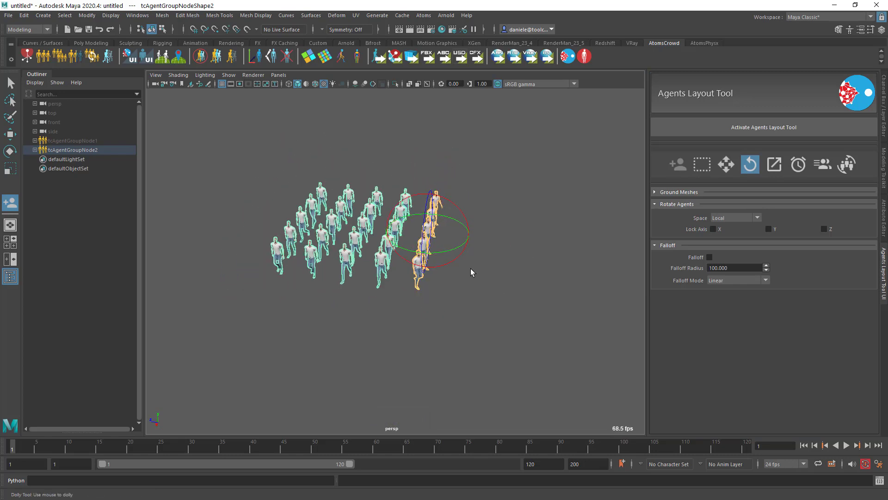
click(846, 446)
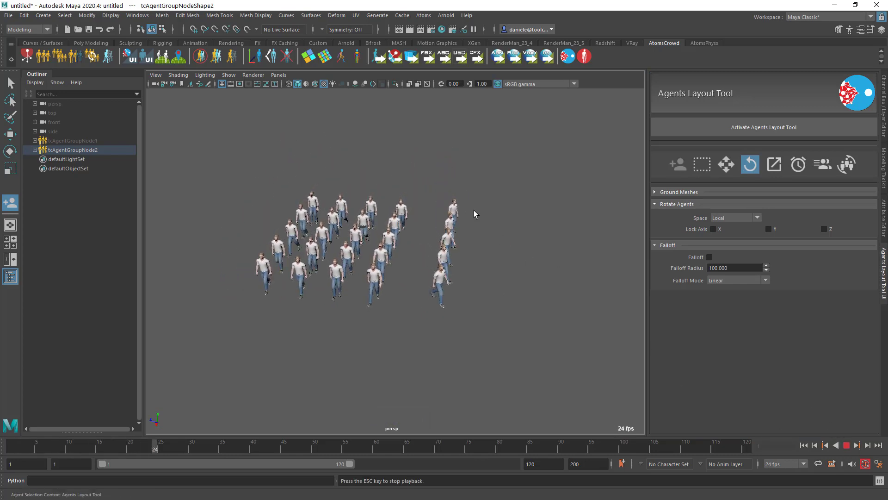
click(846, 445)
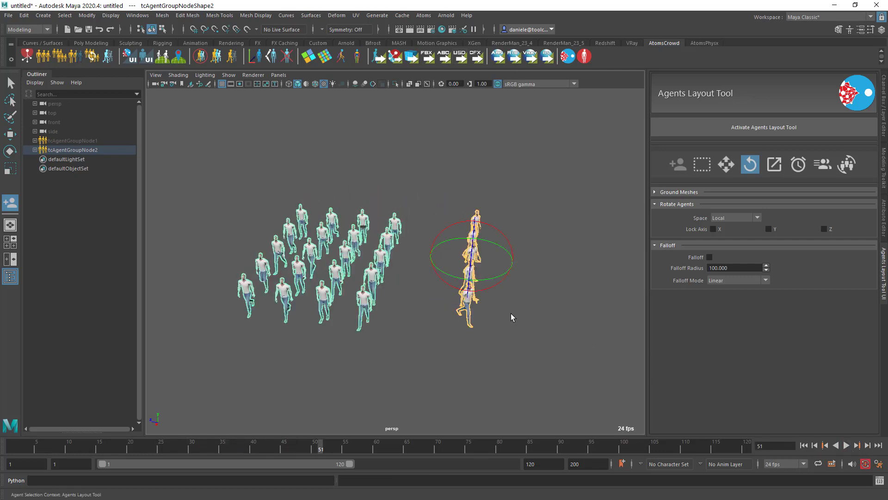
Rotate the outermost column again at frame 51, then move it closer to the crowd at frame 36
drag(482, 283, 430, 278)
mouse_move(325, 445)
mouse_down()
mouse_move(209, 439)
mouse_move(374, 467)
mouse_move(55, 456)
mouse_up()
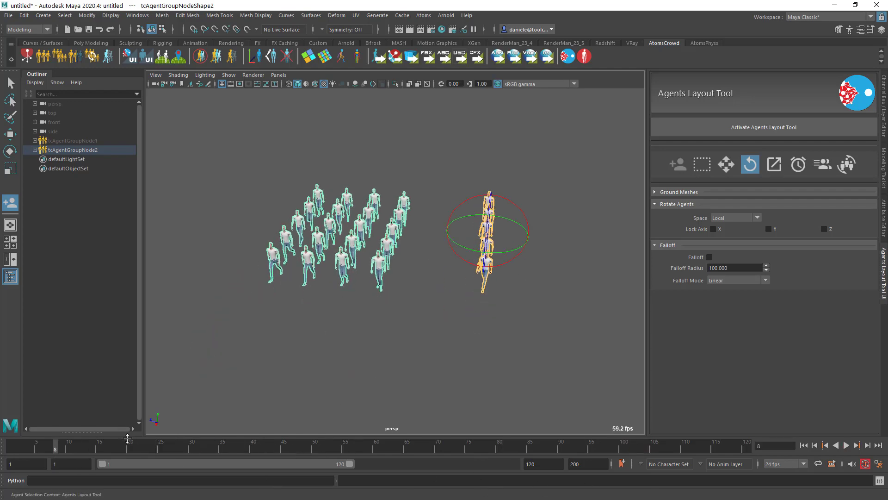
drag(108, 448, 229, 445)
click(727, 167)
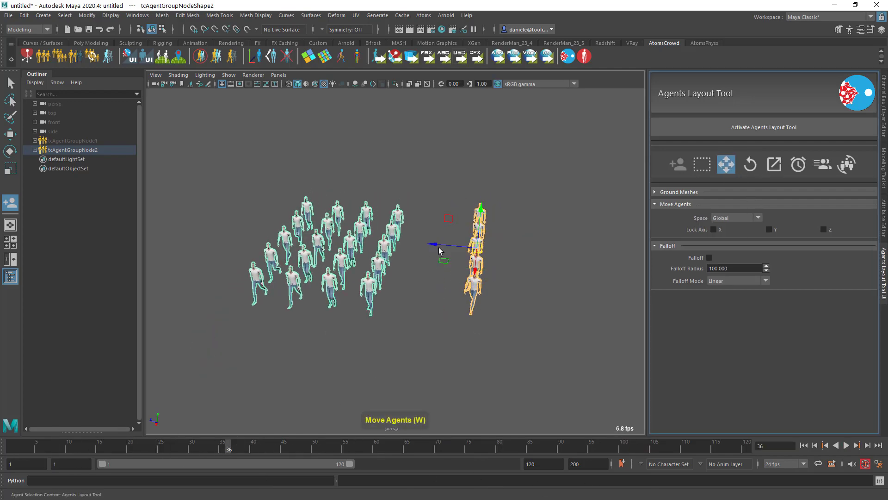
drag(439, 251, 411, 252)
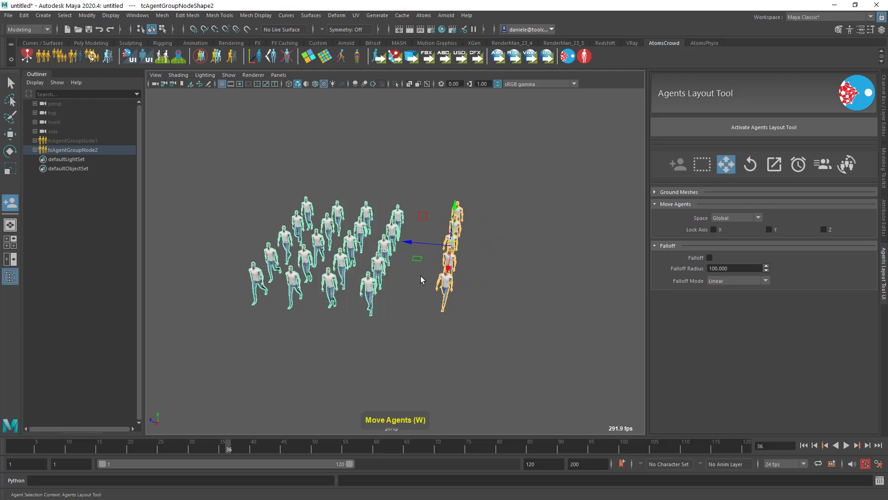
Select four agents at the rear of the crowd and move them back, away from the rest, in global space
click(701, 160)
key(q)
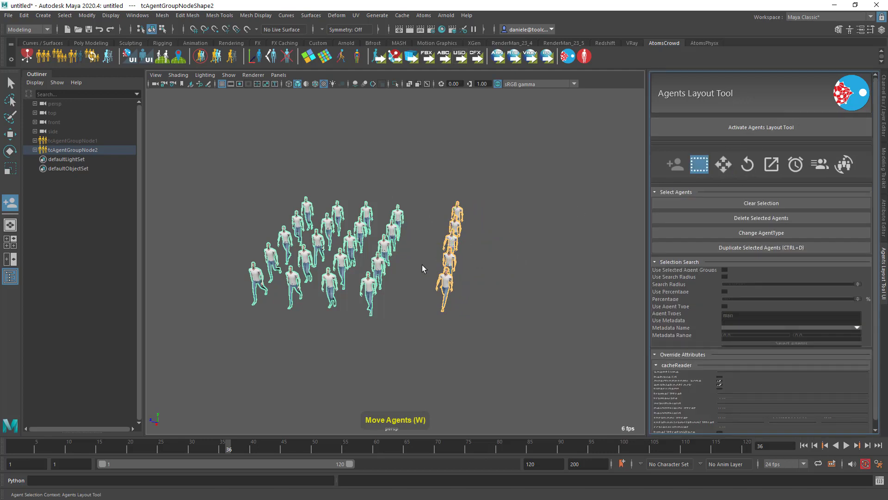
alt+drag(422, 265, 387, 209)
alt+drag(413, 267, 366, 249)
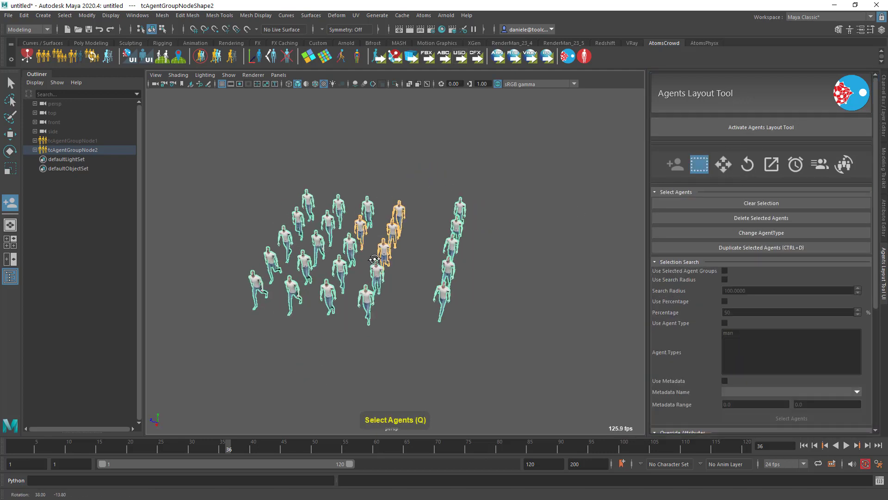
click(721, 167)
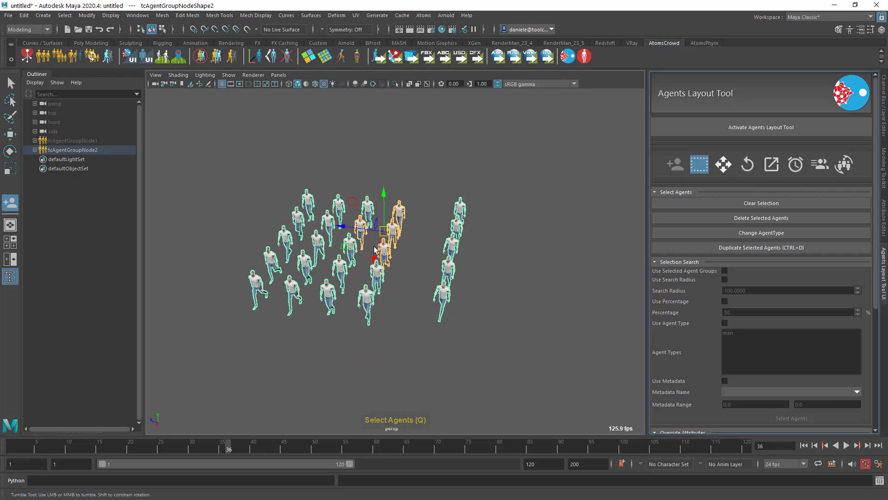
key(w)
drag(378, 248, 402, 197)
alt+drag(456, 223, 477, 223)
drag(341, 182, 360, 184)
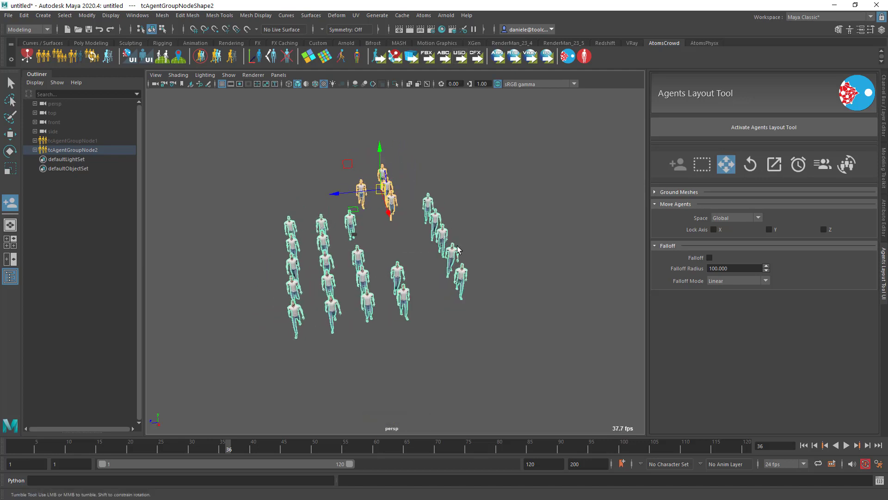
Play back the edited crowd to check the moved agents, then return to frame 1
click(847, 446)
click(849, 447)
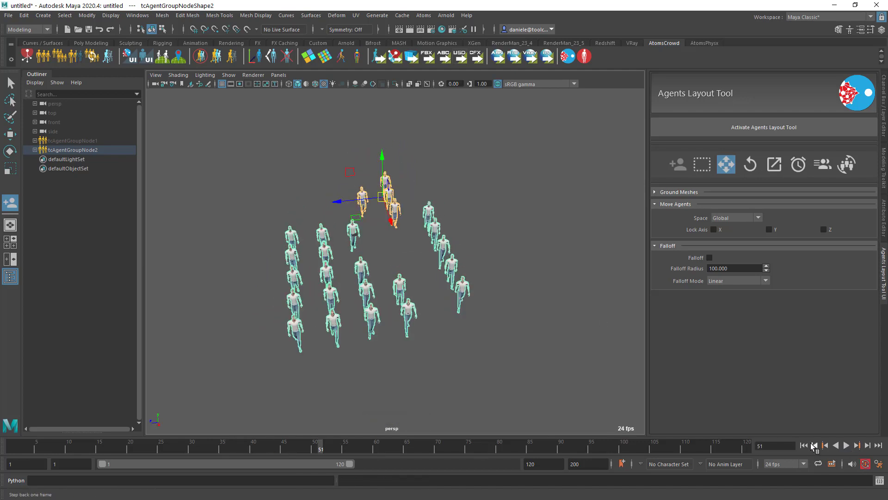
click(804, 446)
Duplicate the detached outer column of agents three times, spacing each copy further out from the crowd
click(696, 171)
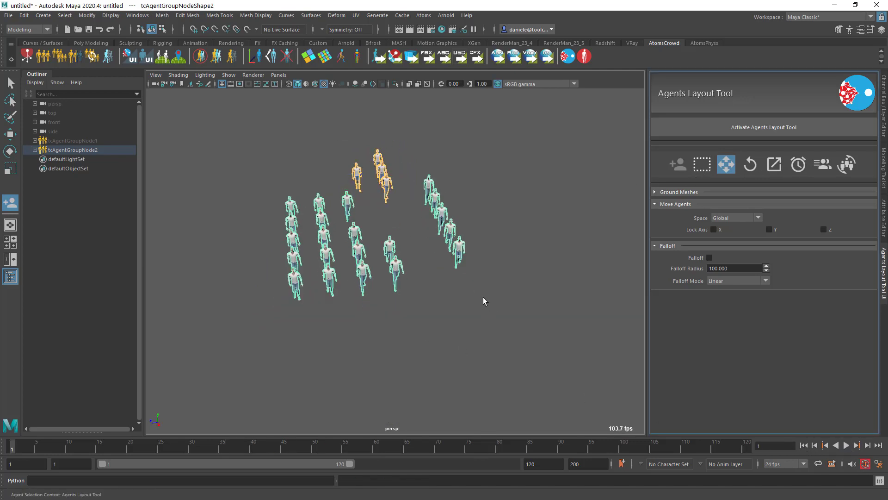
key(q)
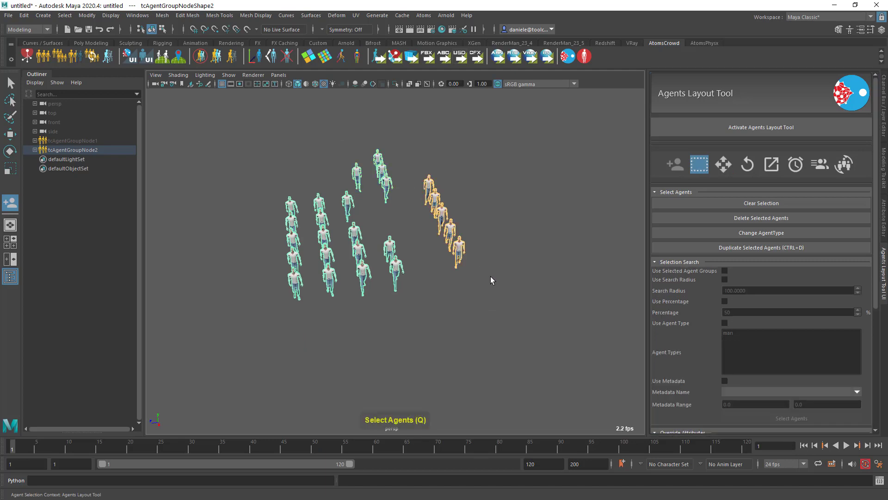
key(ctrl+d)
key(w)
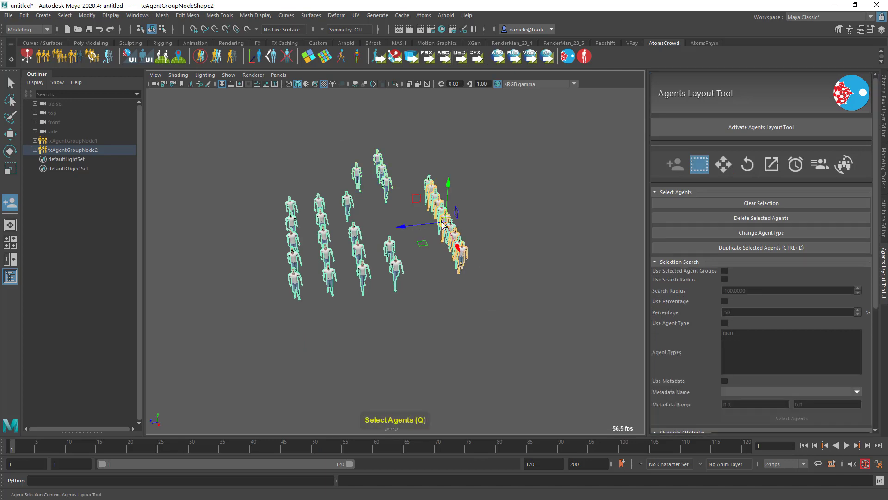
drag(412, 225, 521, 220)
key(ctrl+d)
scroll(520, 260, down, 1)
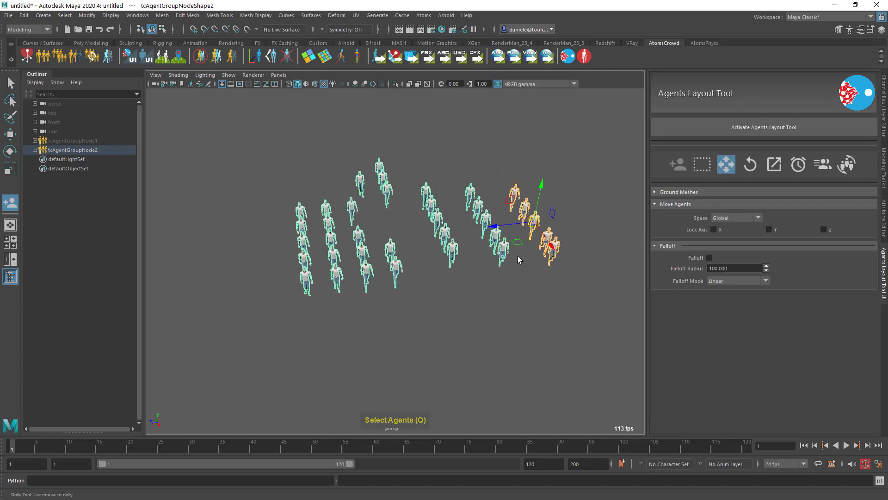
alt+middle_drag(519, 260, 465, 244)
key(ctrl+d)
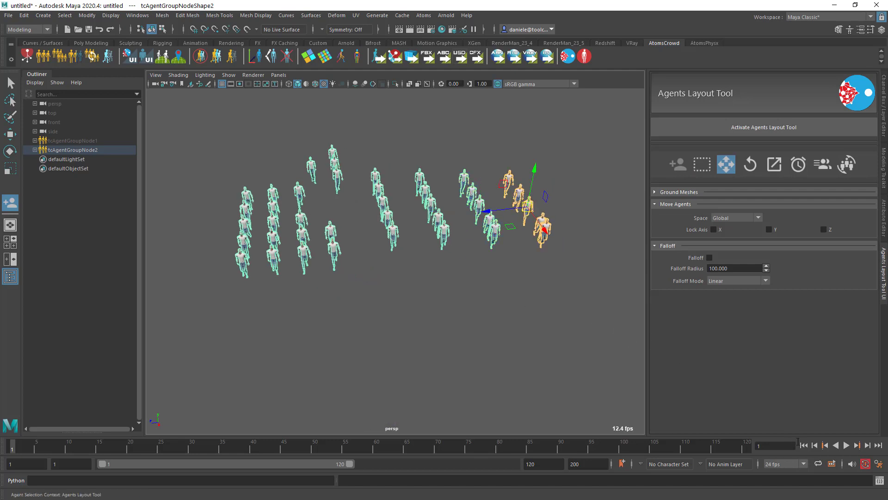
Play back the enlarged crowd, return to frame 1 and deselect the agents
click(846, 445)
click(846, 445)
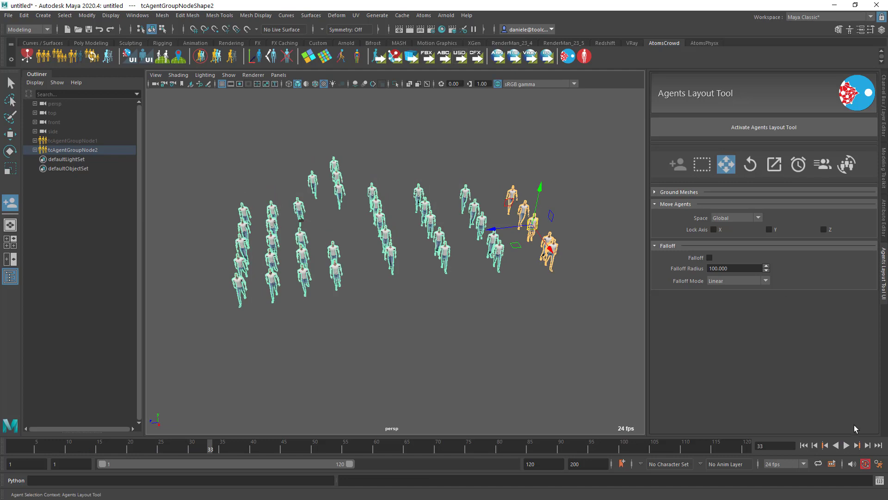
click(804, 445)
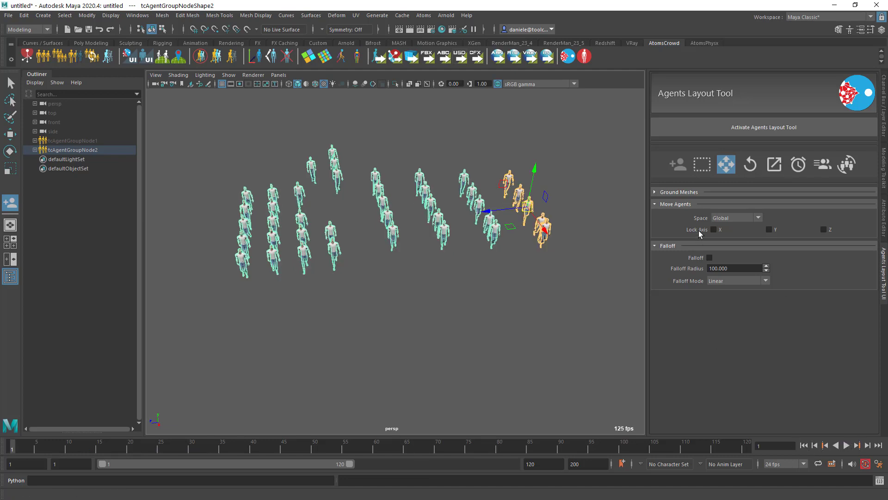
click(701, 170)
click(535, 128)
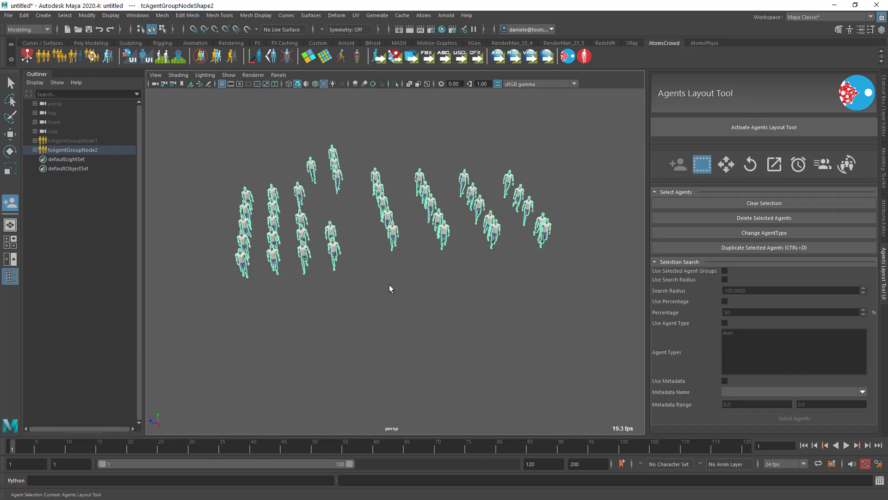
Start a new scene and open 12_collision_scene without saving the current work
key(ctrl+n)
click(443, 259)
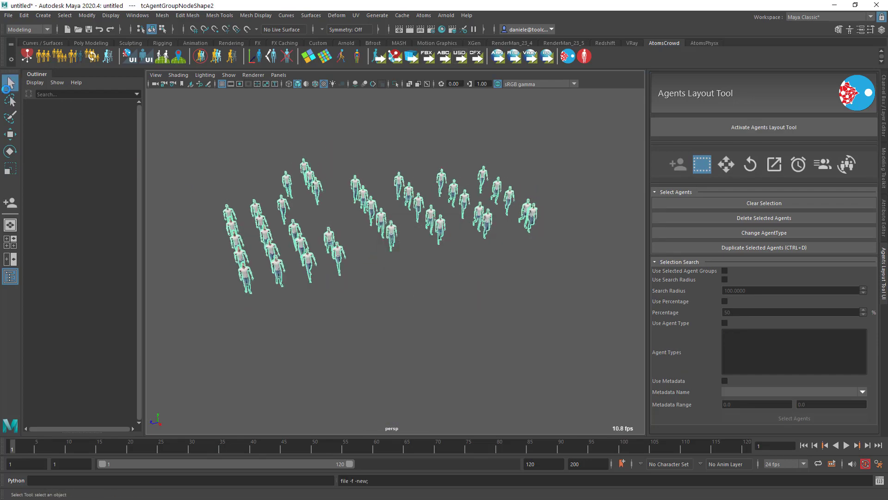
key(ctrl+o)
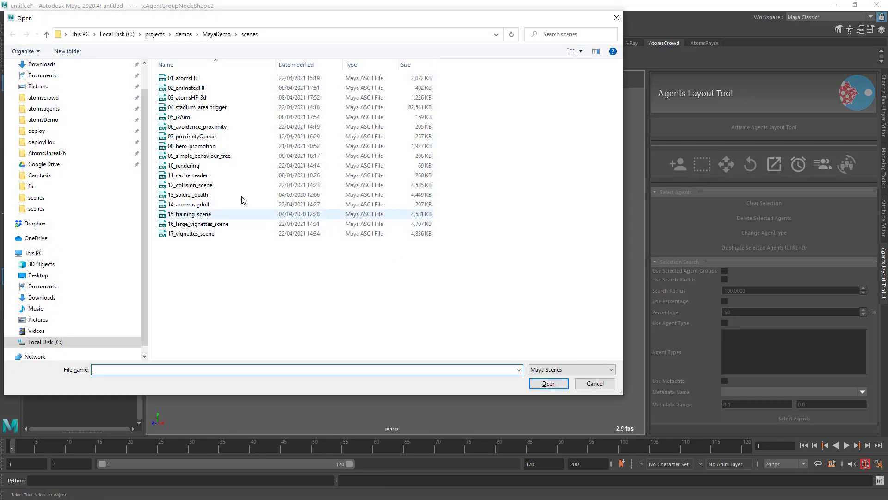
double_click(218, 185)
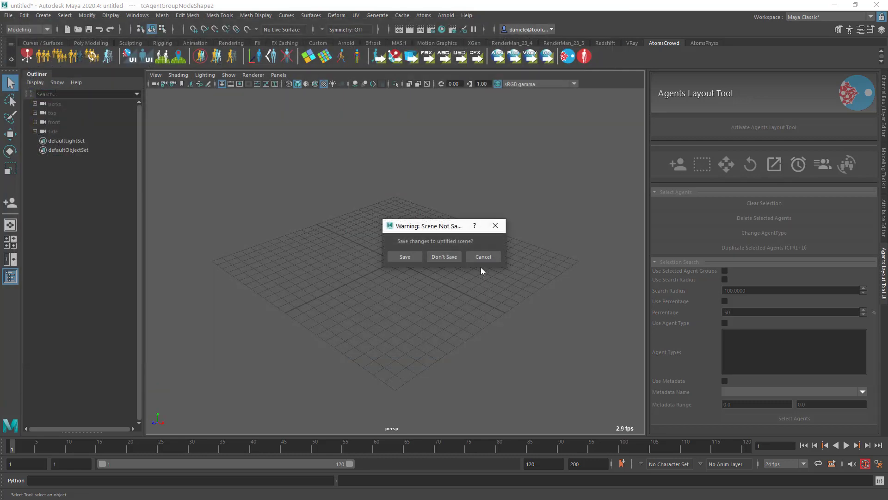
click(445, 256)
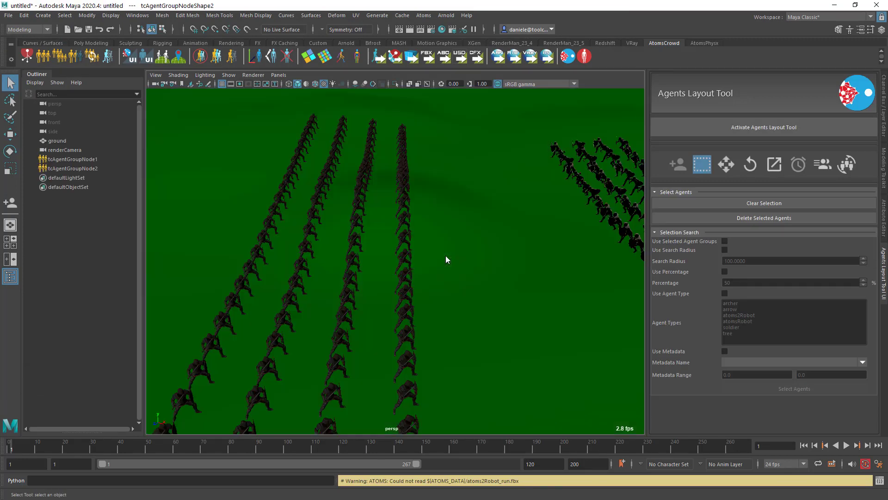
Inspect the behaviour modules of tcAgentGroupNode1 and tcAgentGroupNode2 in their attributes
click(879, 230)
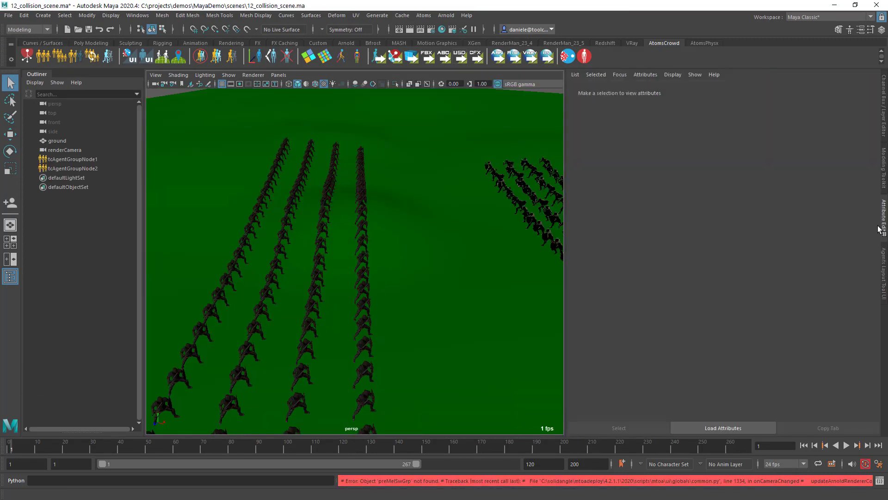
click(74, 159)
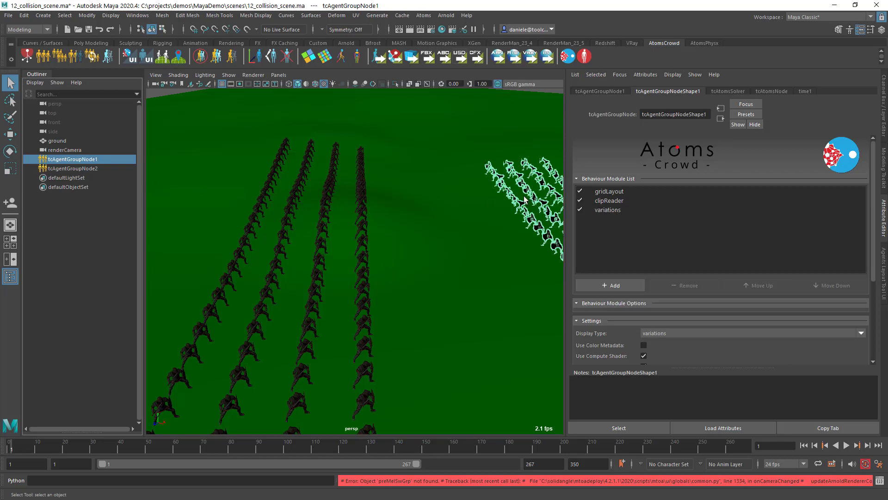
click(99, 168)
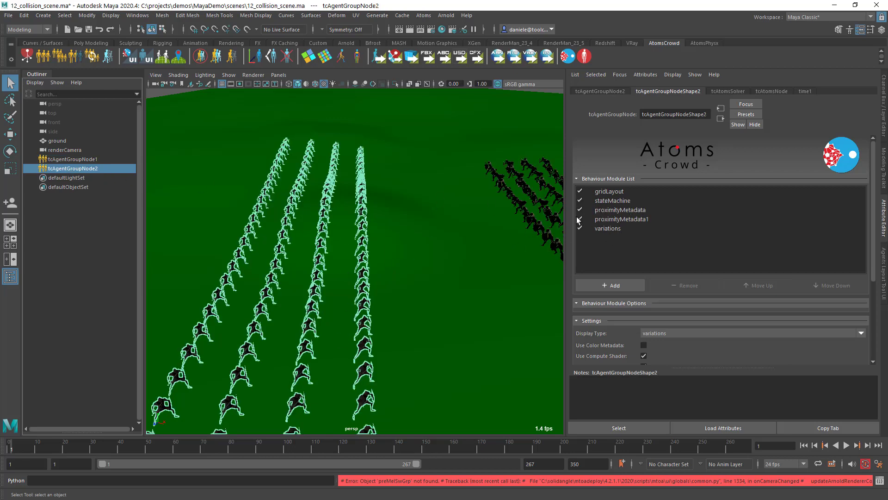
Play back the soldier collision simulation several times and return to frame 1
click(846, 445)
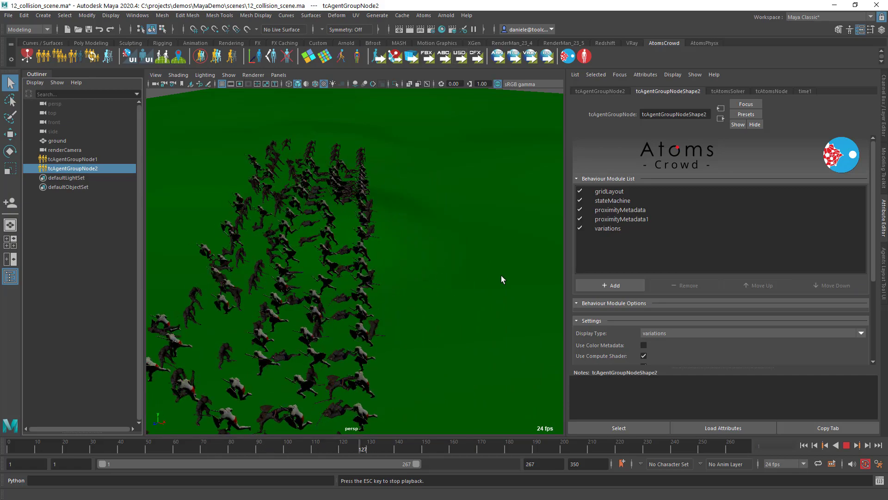
click(847, 446)
click(804, 446)
click(846, 445)
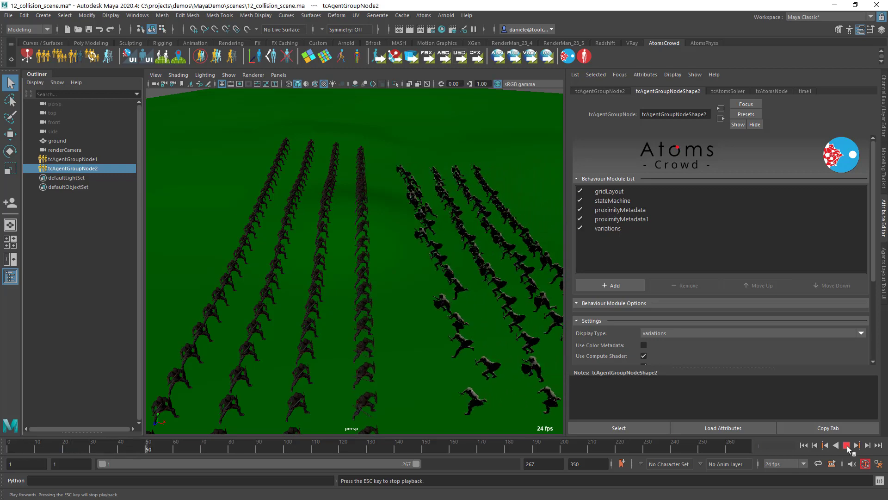
click(847, 445)
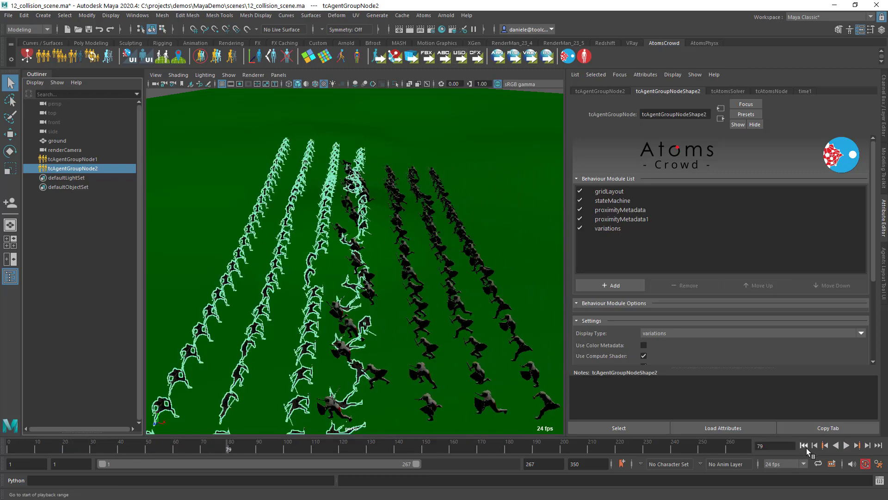
click(804, 445)
click(846, 445)
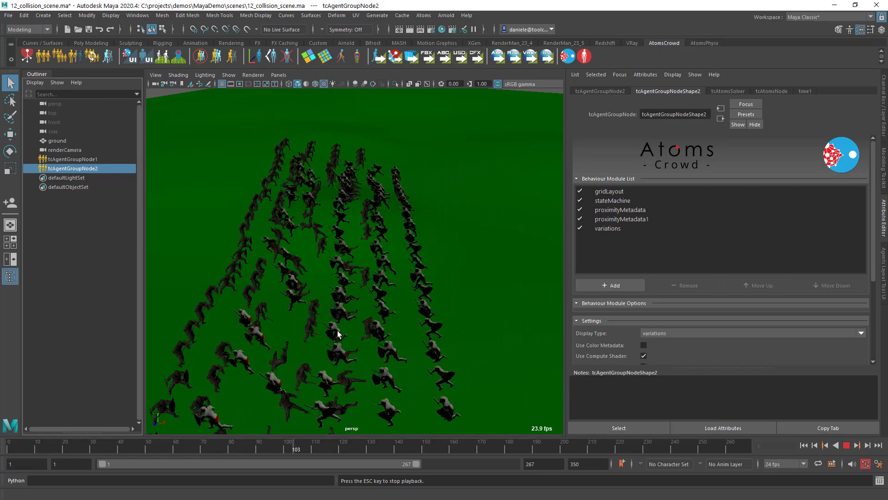
click(804, 445)
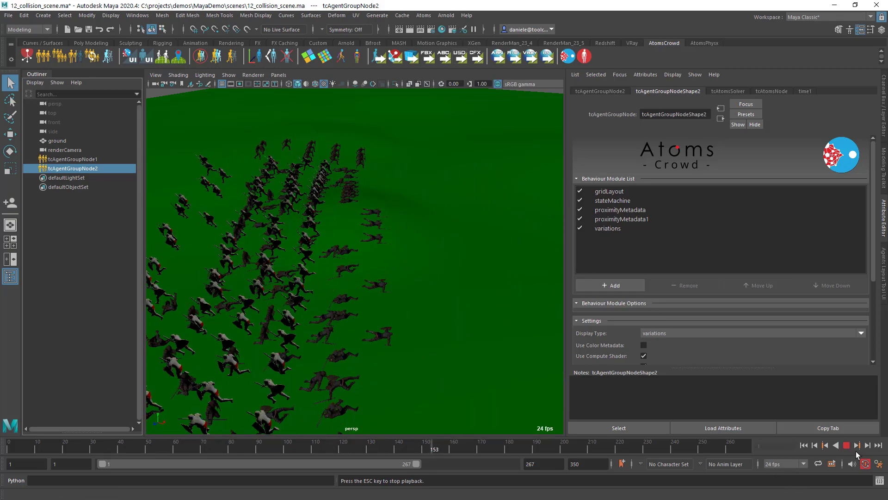
click(847, 445)
click(804, 446)
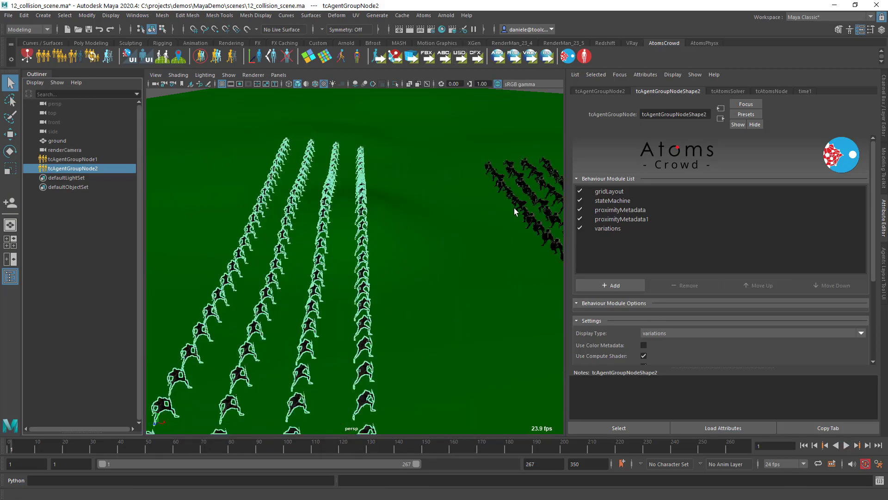
Examine the proximityMetadata module's options and the per-agent overrides of its Int Value for agents 4 and 8
click(626, 211)
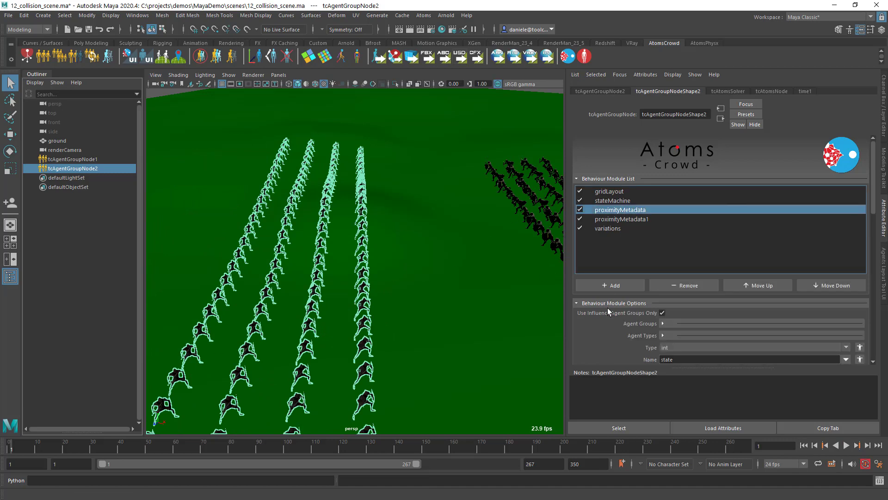
scroll(611, 305, down, 2)
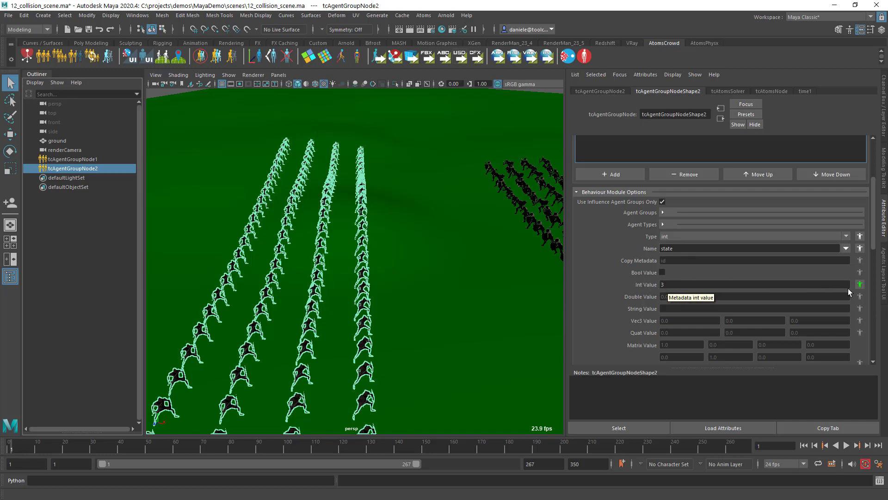
click(860, 284)
drag(723, 300, 596, 199)
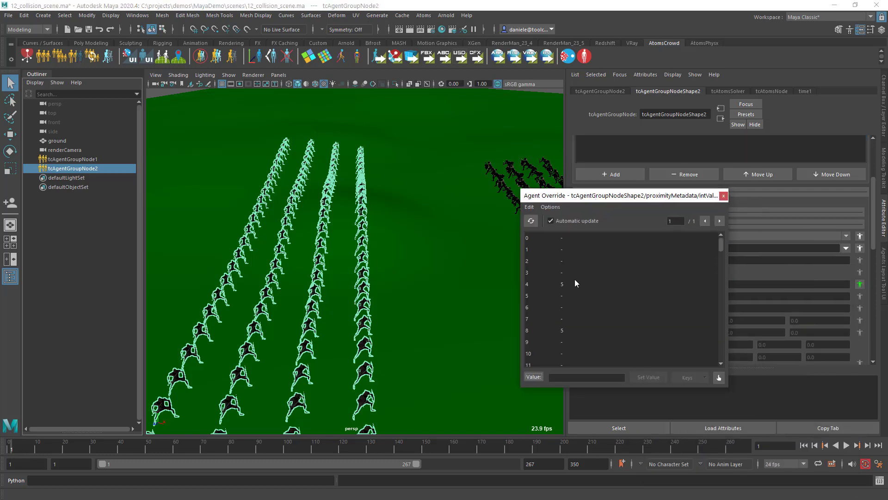
click(574, 283)
click(573, 329)
Examine the soldier state machine in the Atoms UI, framing its graph and checking the block state's properties
click(423, 15)
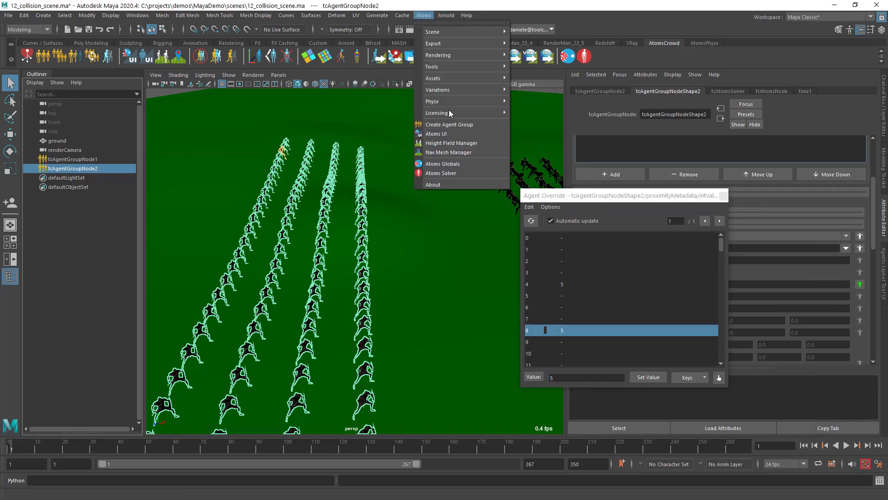
click(463, 184)
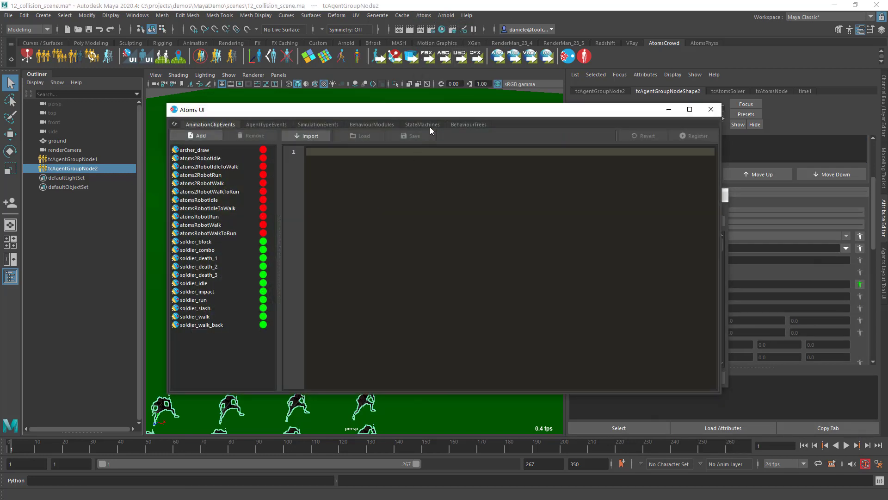
click(426, 125)
click(188, 167)
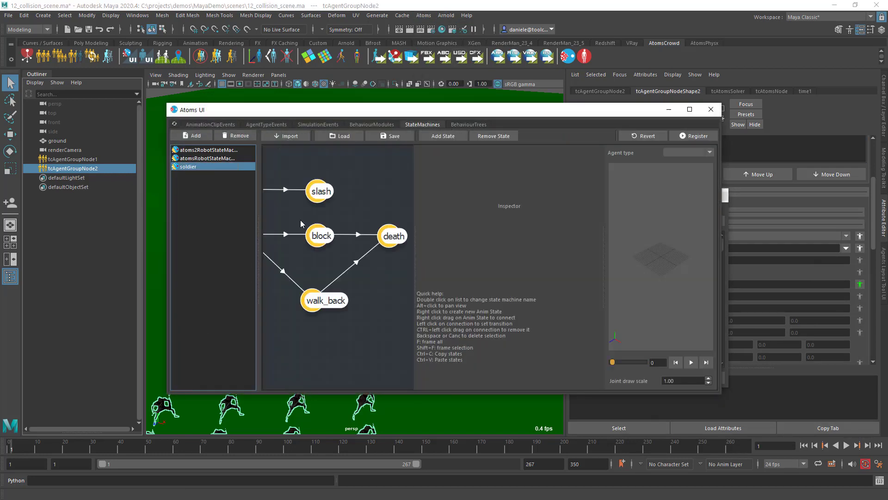
click(317, 303)
key(f)
click(322, 250)
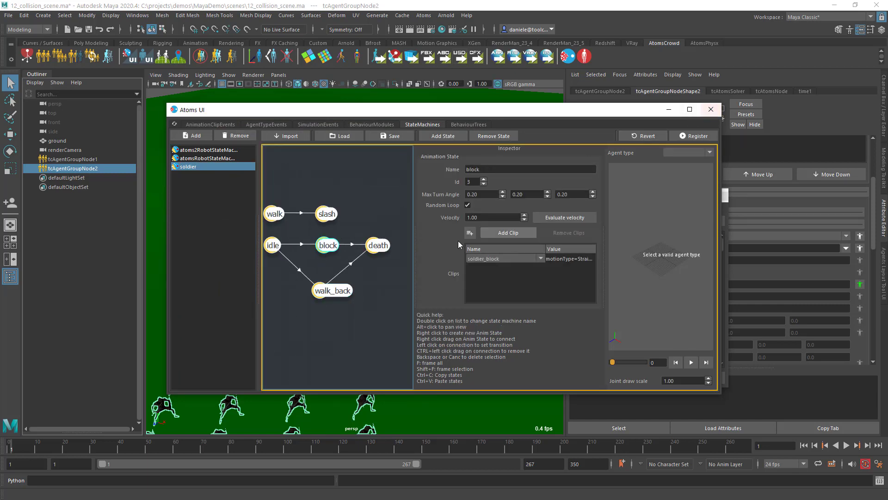
click(365, 252)
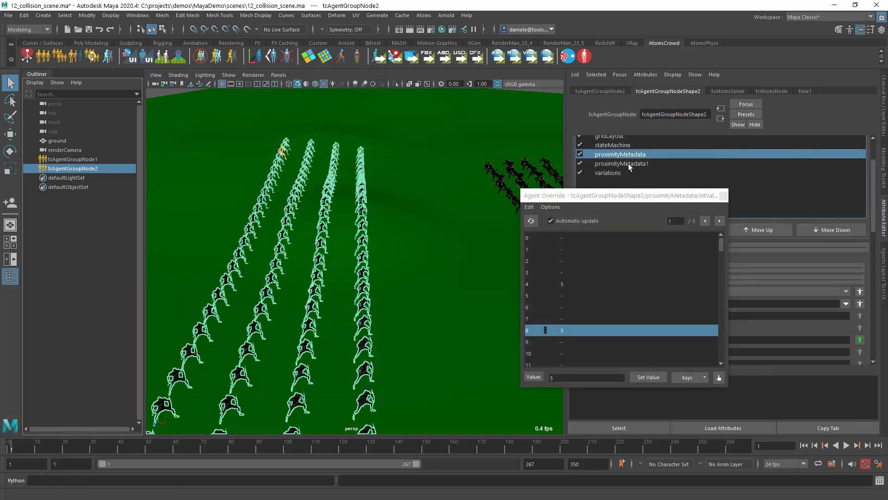
Close the agent override window and examine the options of the proximityMetadata1 module
click(628, 164)
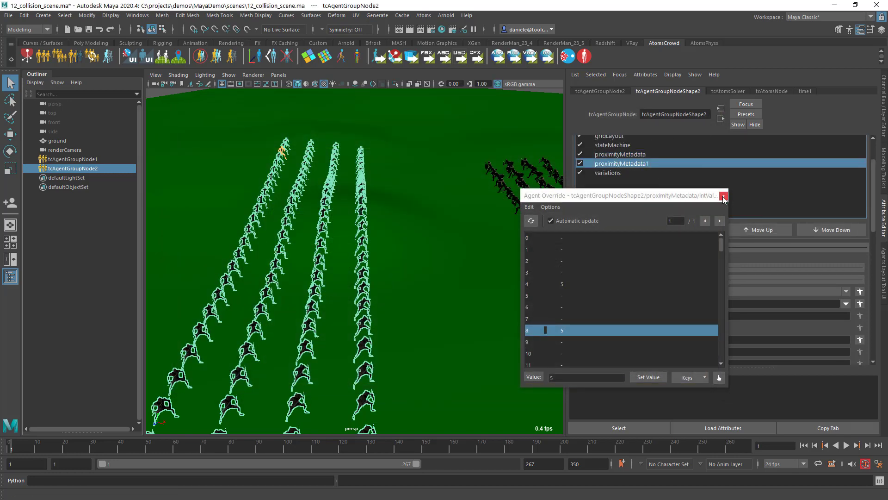
click(724, 197)
scroll(662, 270, down, 3)
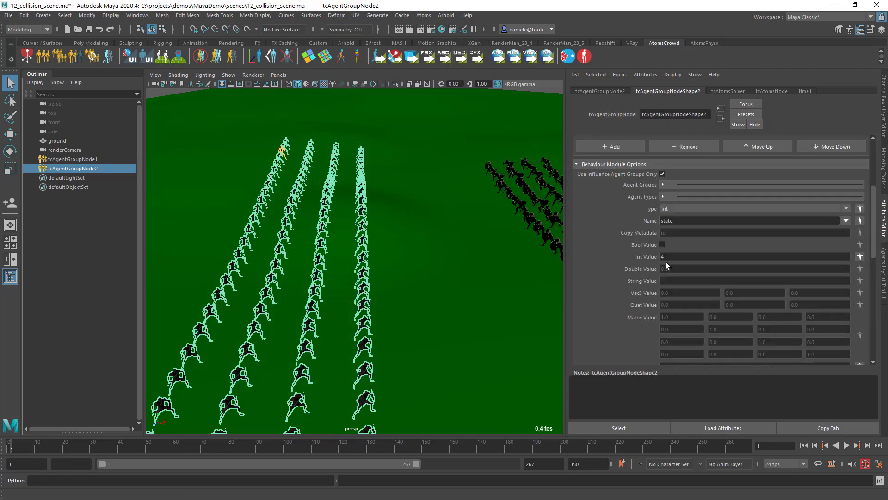
scroll(640, 246, up, 3)
scroll(638, 247, down, 3)
Play back the collision until the soldiers clash, return to frame 1 and deselect the agent group
click(845, 445)
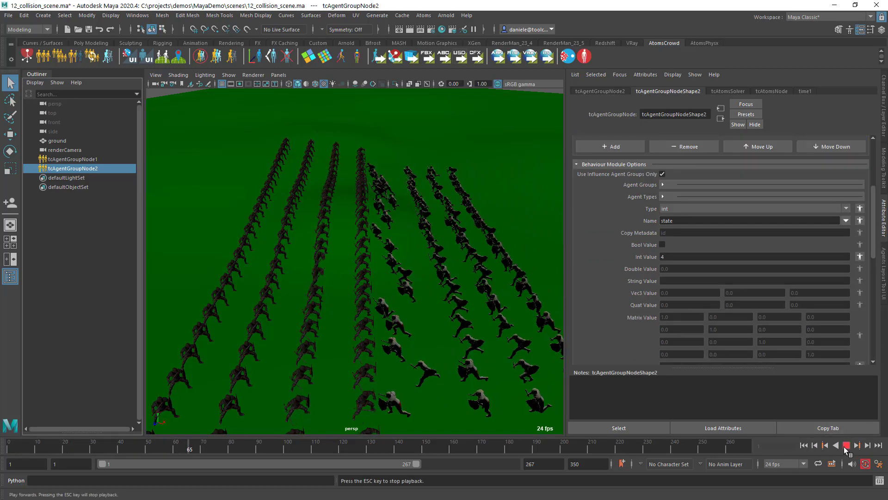
click(845, 446)
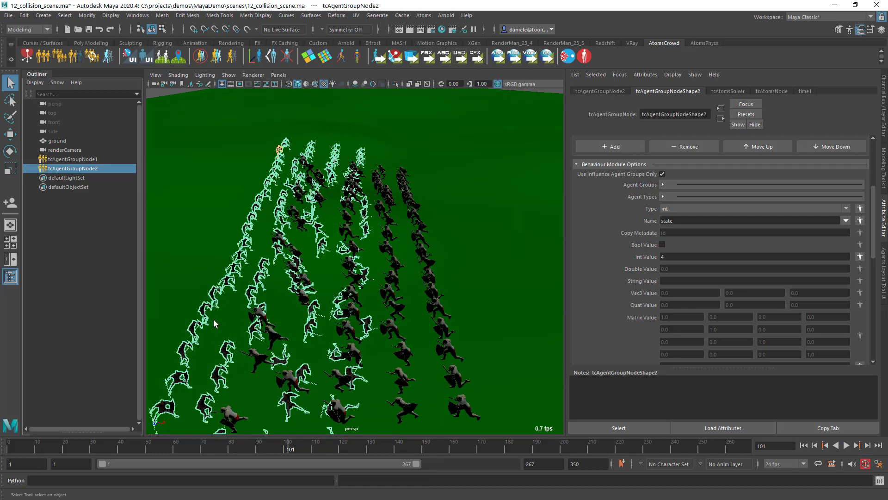
click(805, 446)
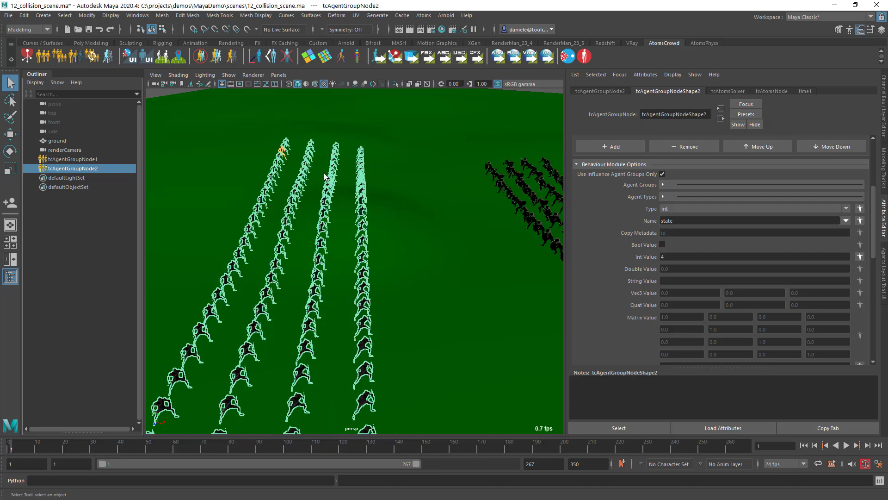
click(376, 133)
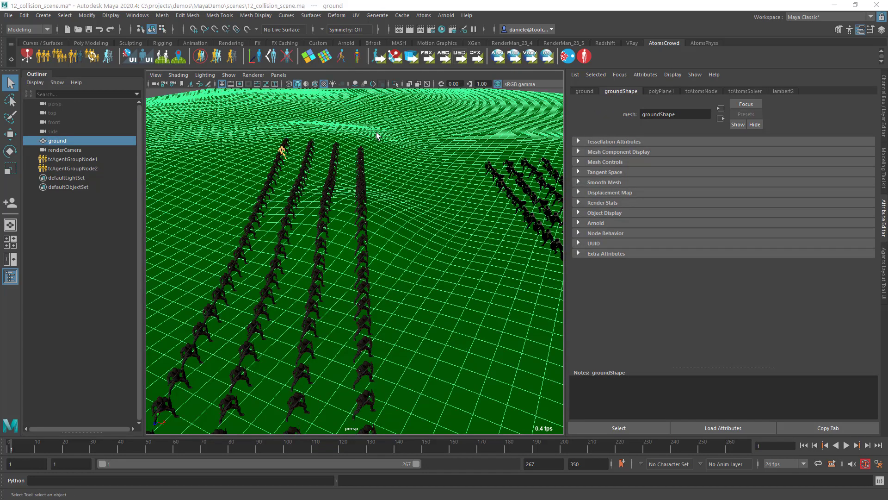
Open the 14_arrow_ragdoll scene without saving changes to the collision scene
key(ctrl+o)
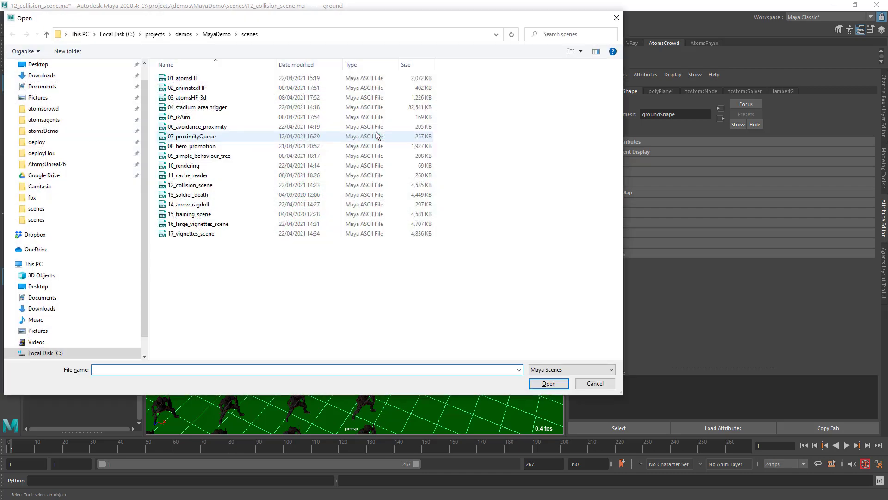
double_click(199, 204)
click(445, 256)
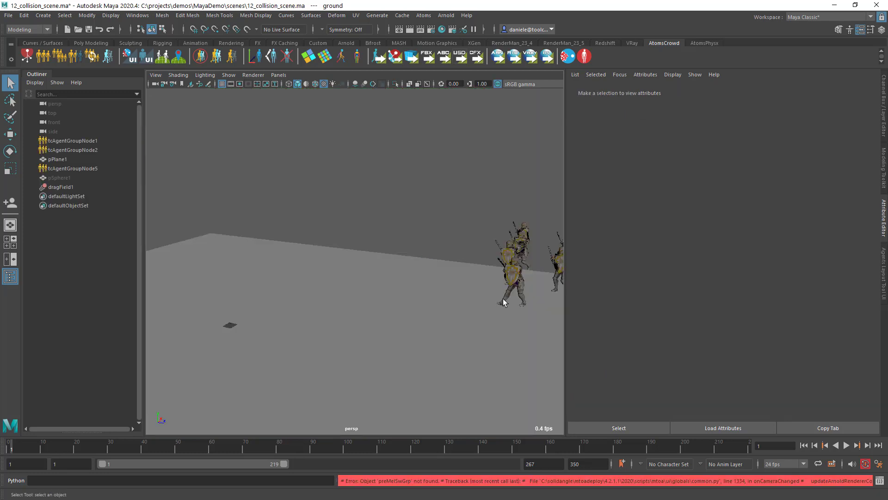
Play back the arrow ragdoll simulation with both archers and soldiers in view, and return to frame 1
alt+right_drag(503, 298, 431, 297)
alt+middle_drag(432, 297, 441, 284)
alt+drag(440, 284, 464, 292)
alt+right_drag(422, 296, 369, 292)
alt+right_drag(471, 307, 548, 302)
alt+middle_drag(389, 300, 317, 327)
alt+right_drag(413, 301, 410, 283)
alt+middle_drag(448, 288, 406, 293)
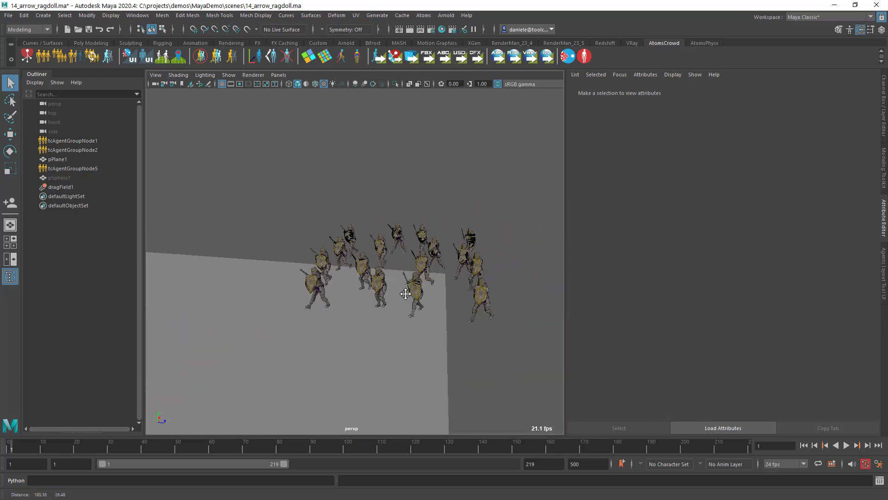
alt+right_drag(406, 293, 358, 292)
alt+middle_drag(359, 292, 463, 255)
click(846, 445)
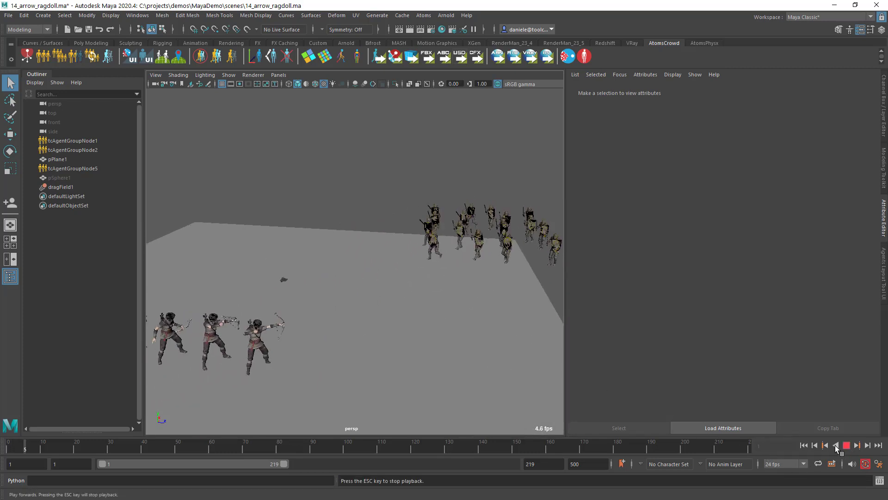
alt+drag(462, 369, 492, 371)
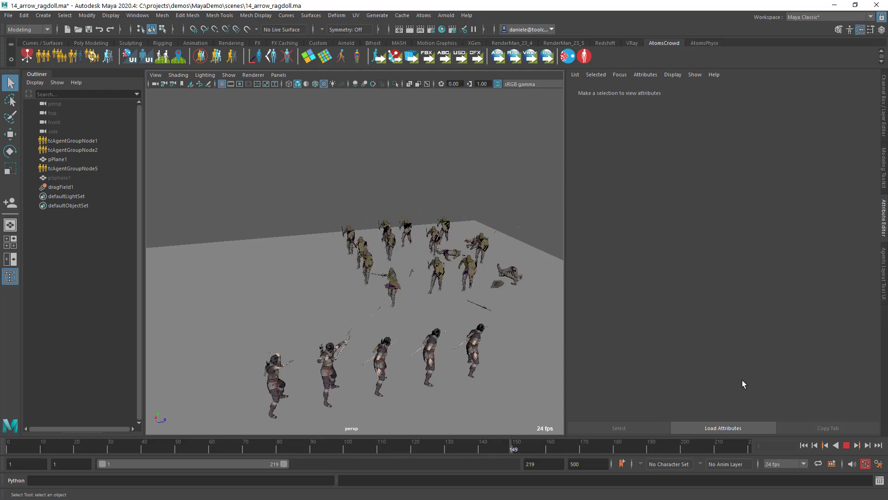
click(846, 446)
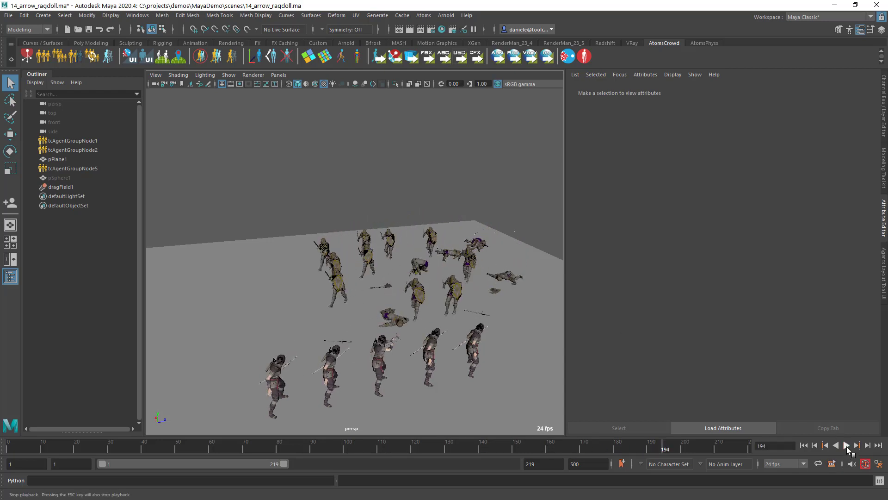
click(804, 445)
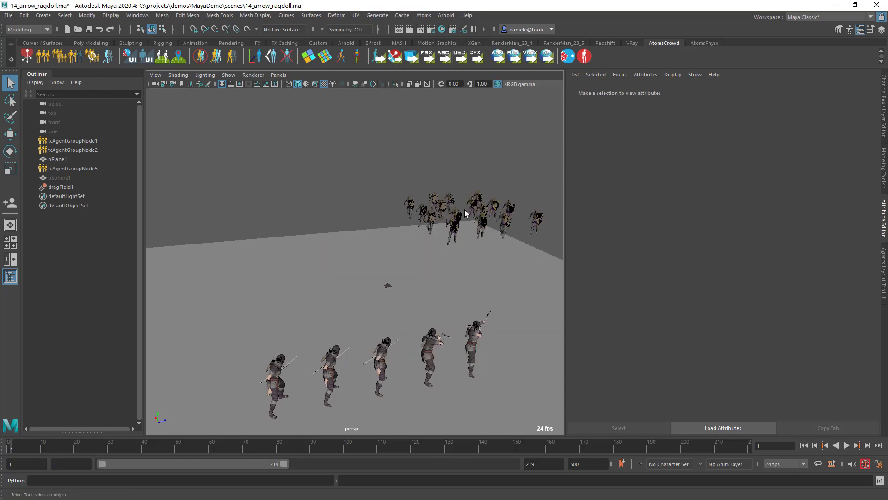
Select the distant soldier group and examine the soldier agent type's ragdoll path in the Atoms UI, closing the window when done
drag(489, 203, 489, 204)
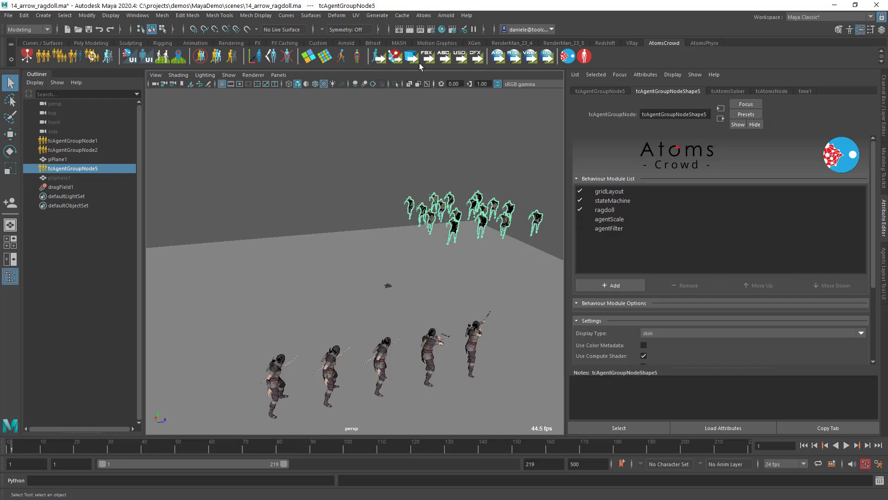
click(424, 15)
click(451, 131)
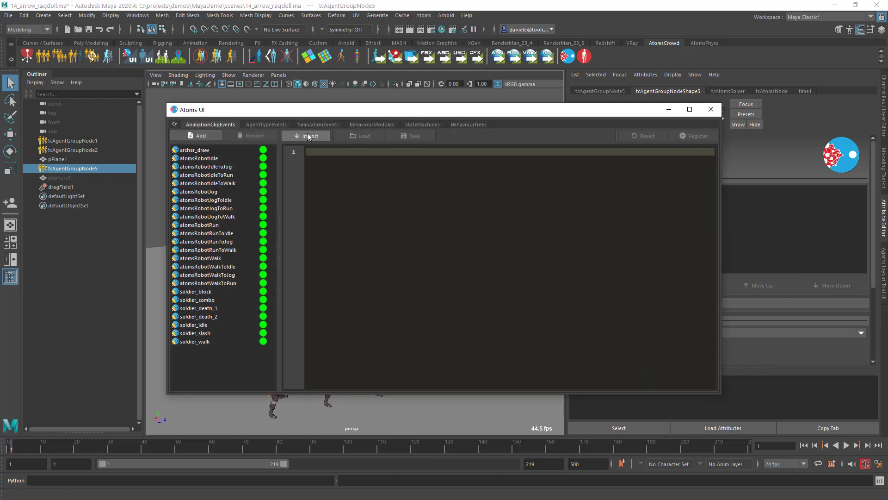
click(259, 125)
click(199, 175)
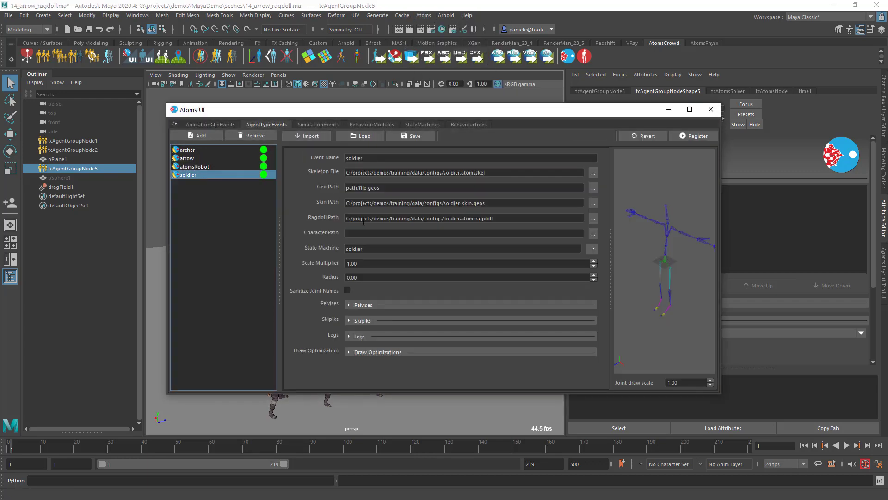
click(711, 109)
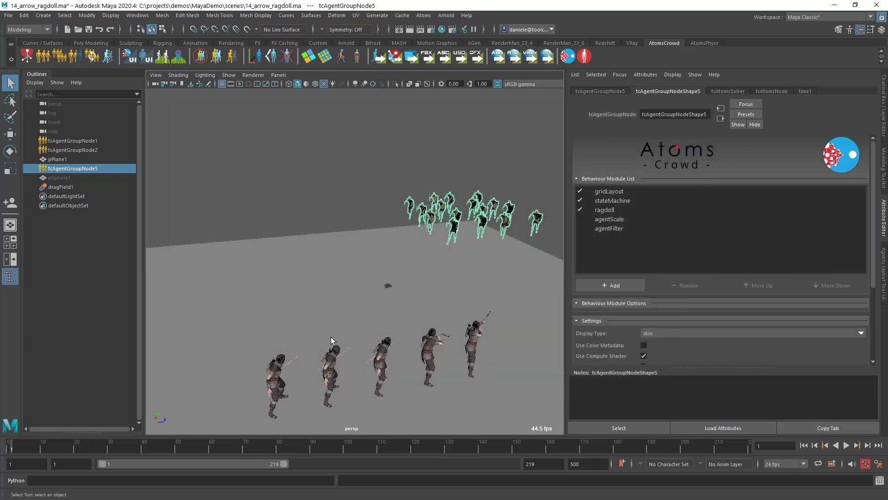
Select tcAgentGroupNode2 to view its arrow modules, and play the simulation until arrows reach the soldiers, stopping around frame 71
click(86, 150)
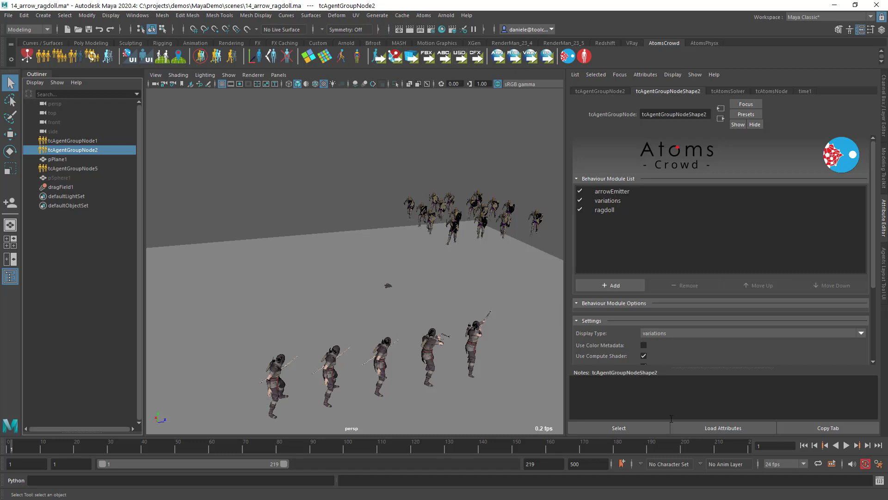
click(847, 445)
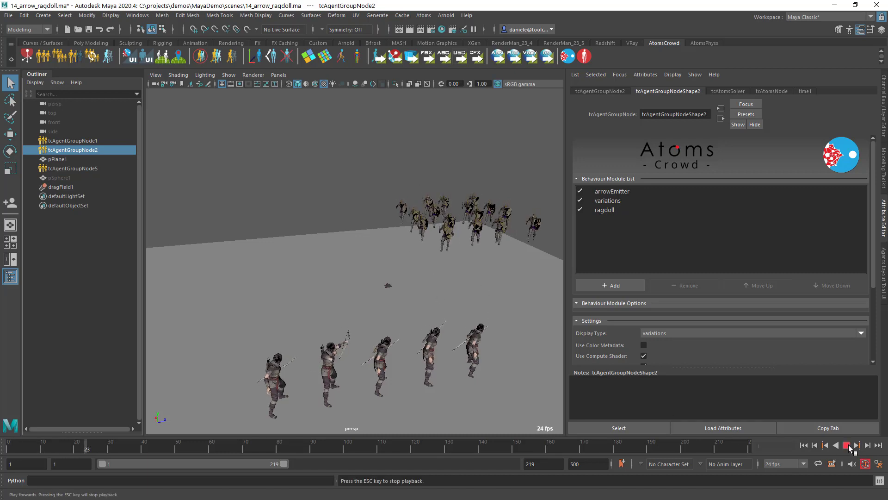
click(847, 445)
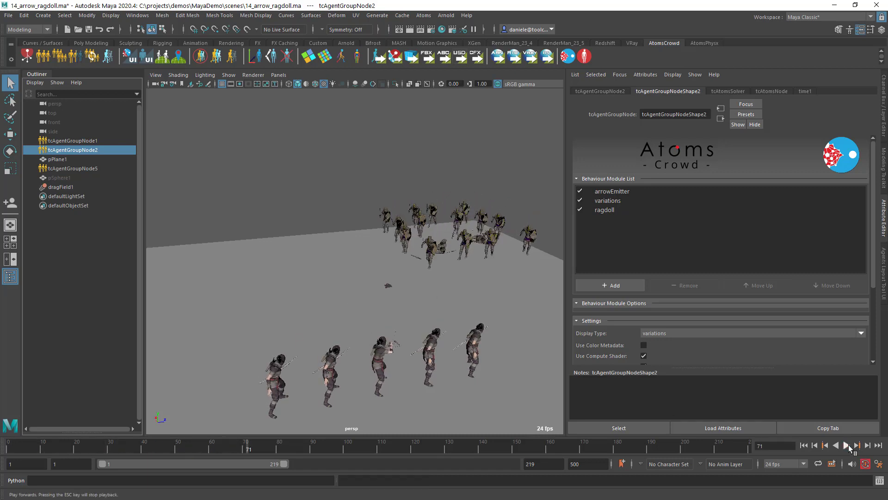
Open the 15_training_scene file without saving changes to the arrow ragdoll scene
key(ctrl+o)
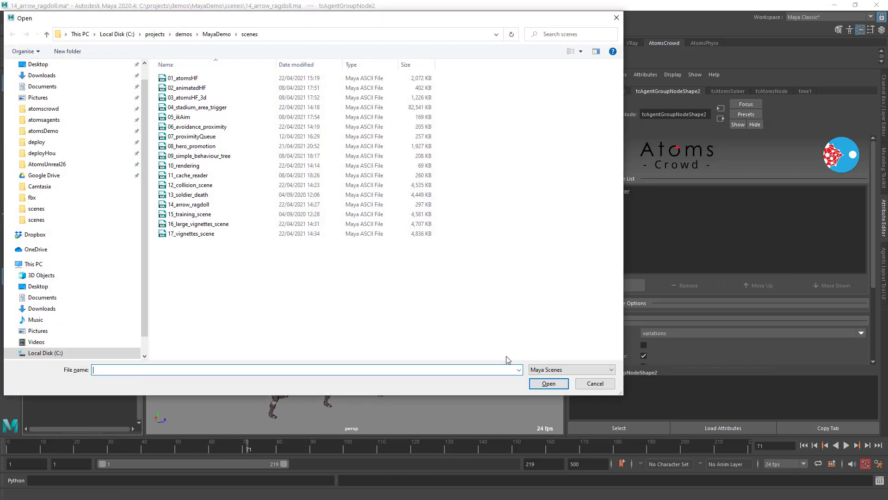
double_click(189, 213)
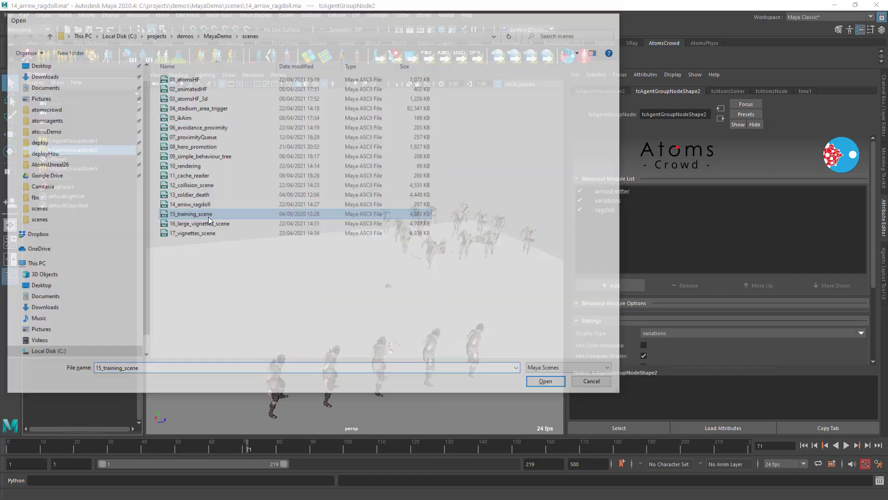
click(444, 257)
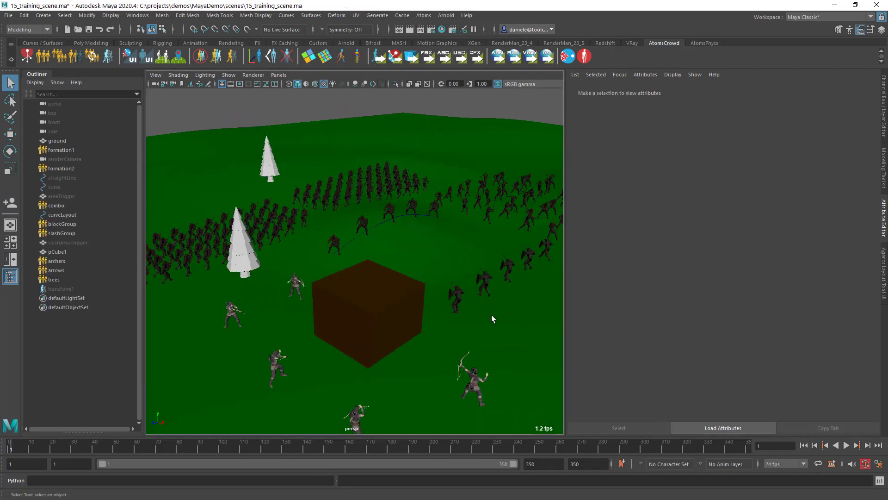
Play the training scene to about frame 61 and frame the archers shooting at the rotating cube
click(846, 445)
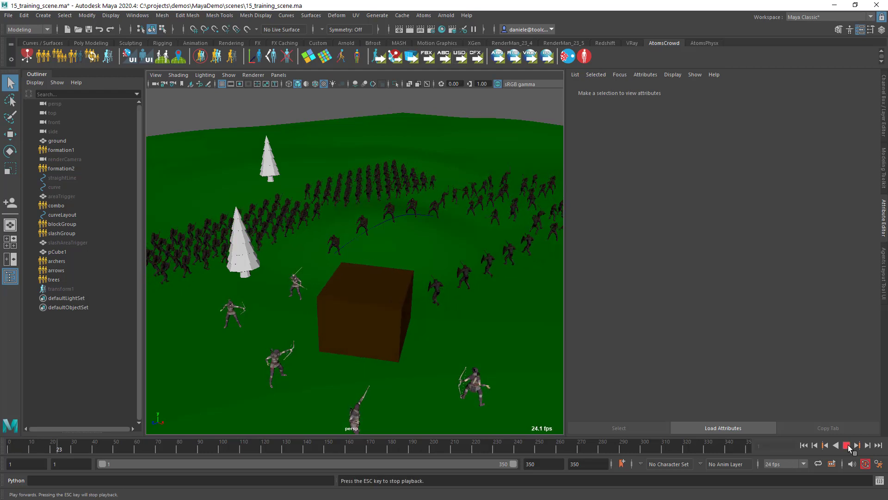
click(847, 445)
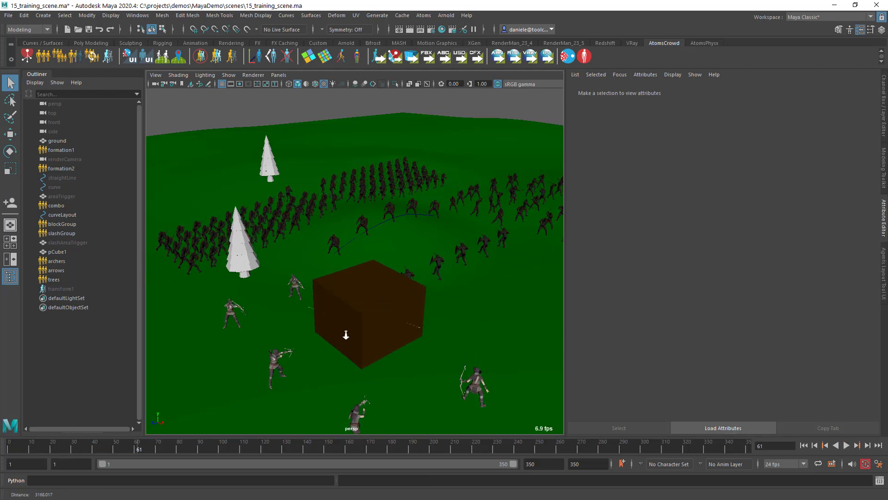
alt+right_drag(345, 331, 437, 299)
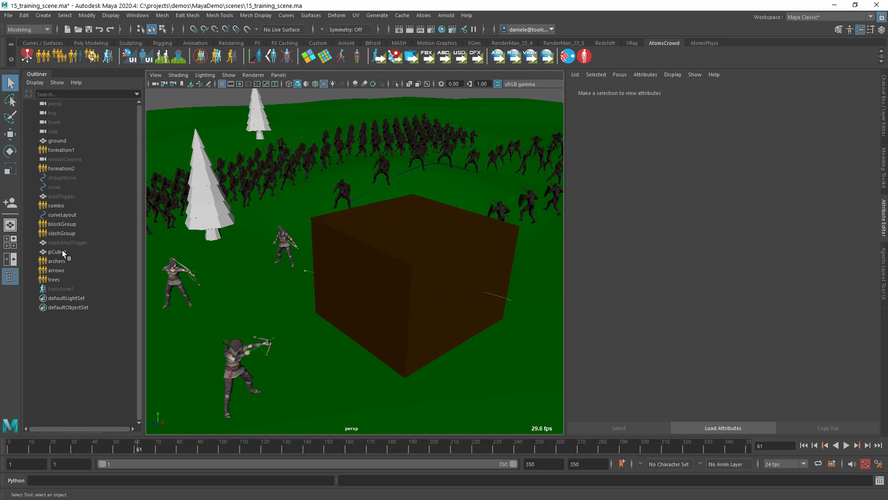
Select the arrows group and examine the options of its arrowEmitter module, including the trigger metadata, velocity and height field
click(56, 270)
click(618, 191)
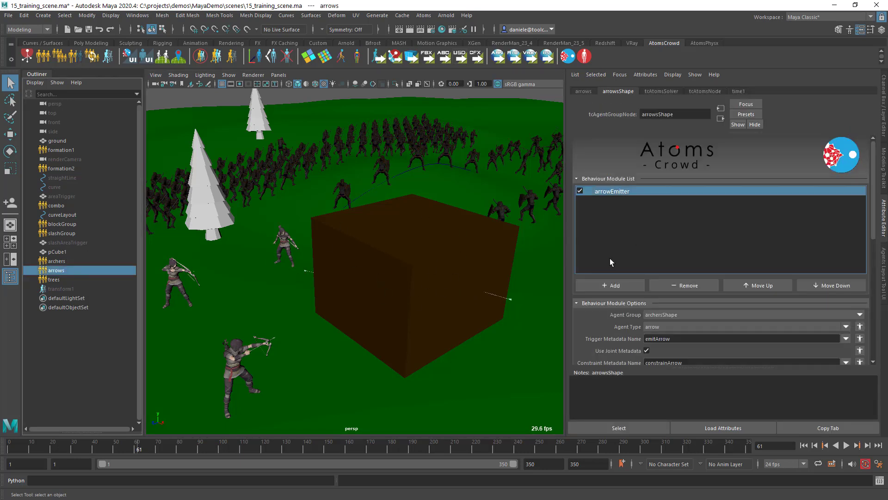
scroll(610, 278, down, 3)
scroll(615, 308, down, 2)
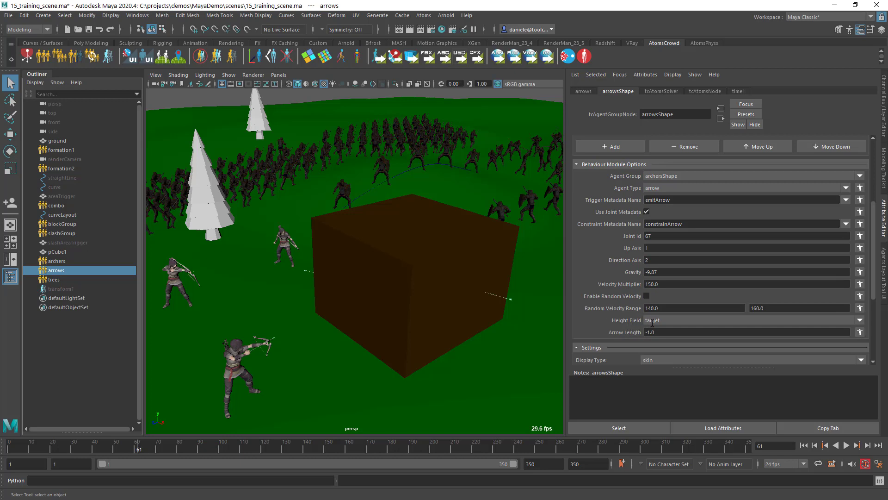
scroll(618, 227, up, 3)
scroll(615, 175, up, 1)
scroll(599, 259, down, 1)
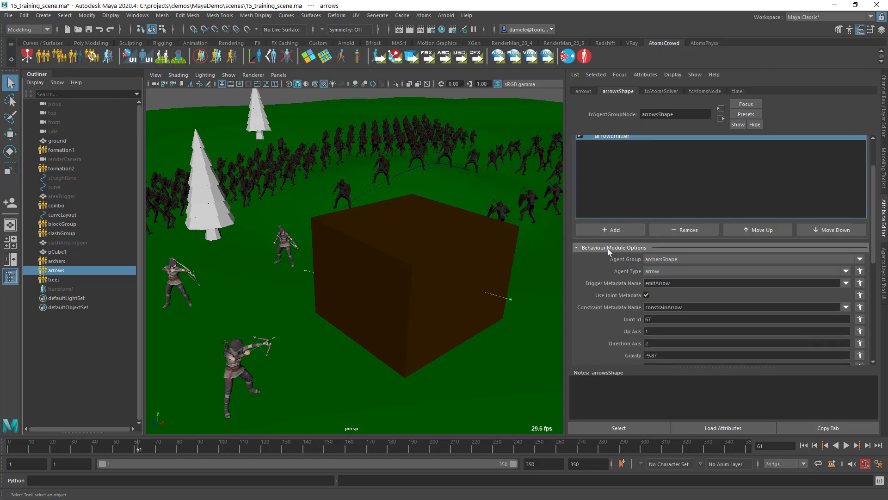
scroll(610, 252, down, 3)
scroll(613, 299, up, 2)
Play the training scene backwards, return to frame 1, and play it forwards to about frame 86 to watch arrows hit the cube
click(836, 445)
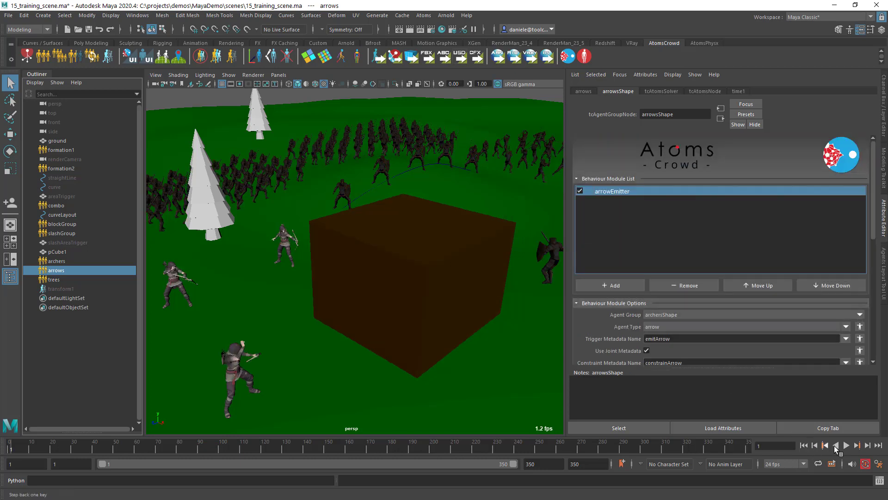
scroll(620, 339, down, 1)
scroll(495, 323, down, 3)
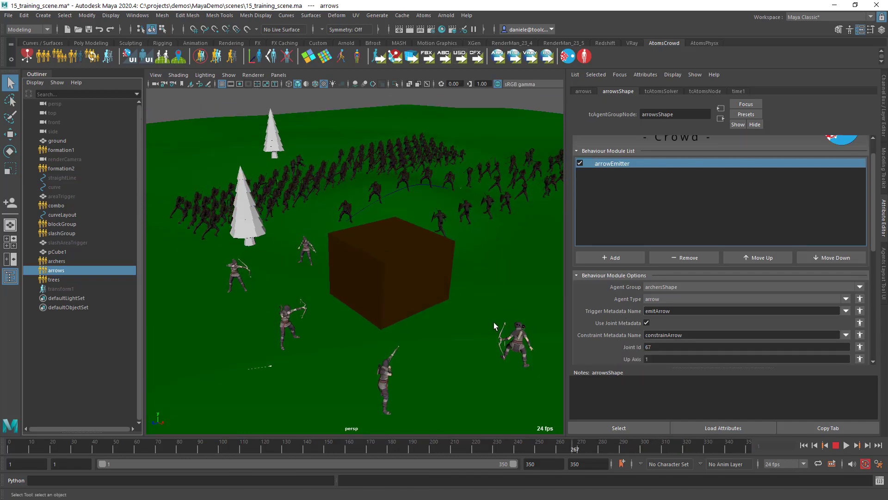
click(803, 445)
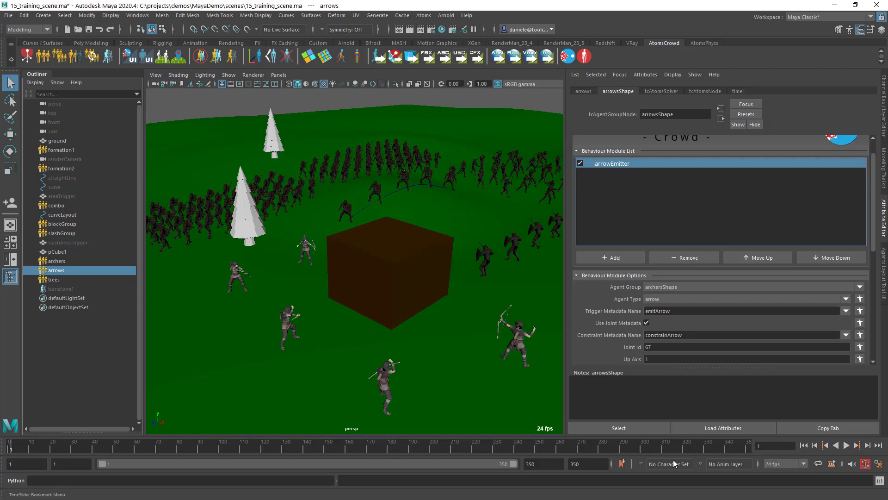
click(850, 446)
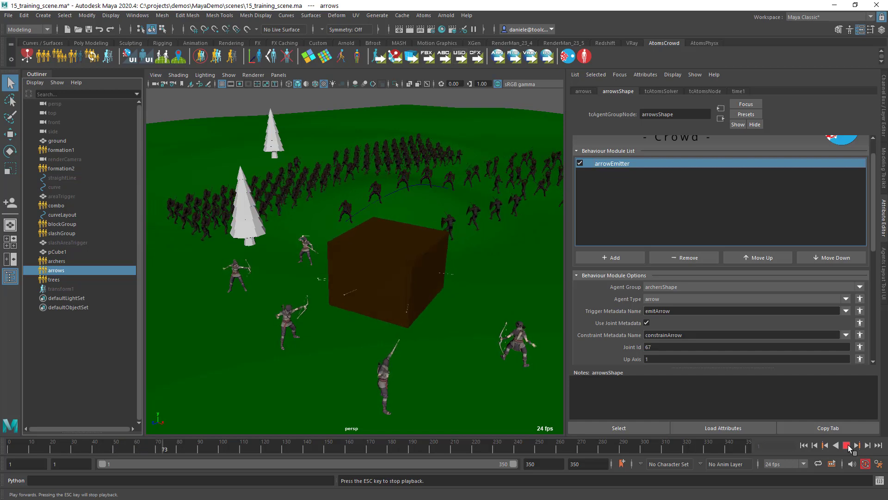
click(849, 446)
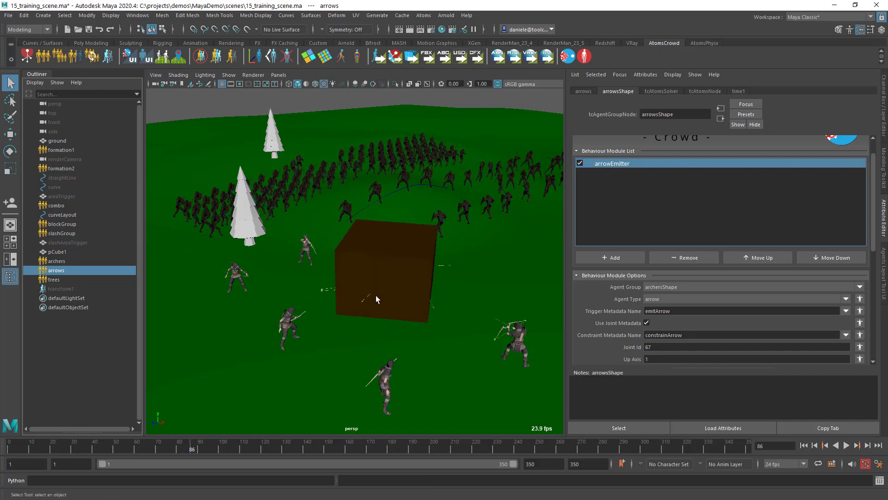
Bring the soldier formations into view, select the combo group and examine the options of its clipReader module
alt+drag(415, 257, 420, 282)
alt+right_drag(420, 281, 422, 314)
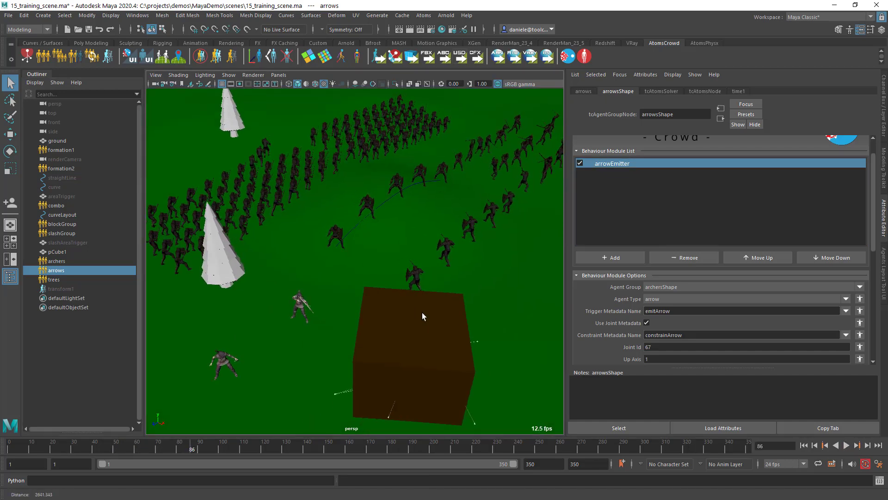
alt+middle_drag(427, 289, 505, 354)
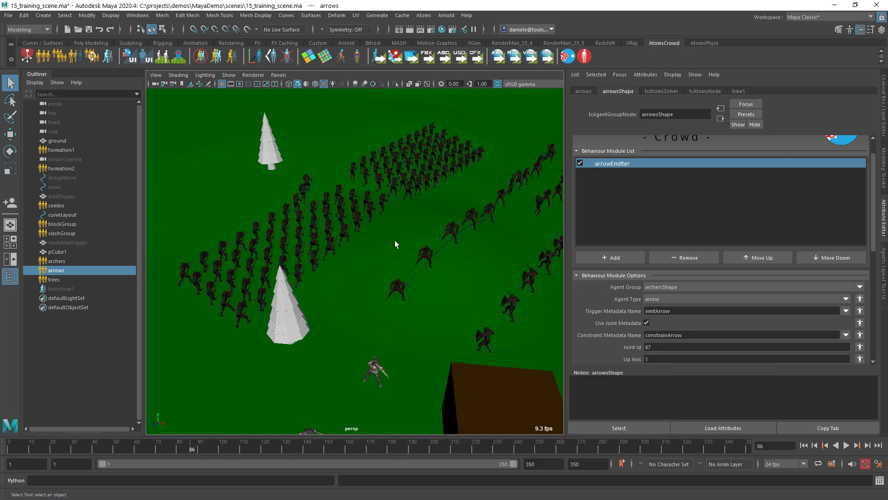
alt+drag(395, 241, 489, 273)
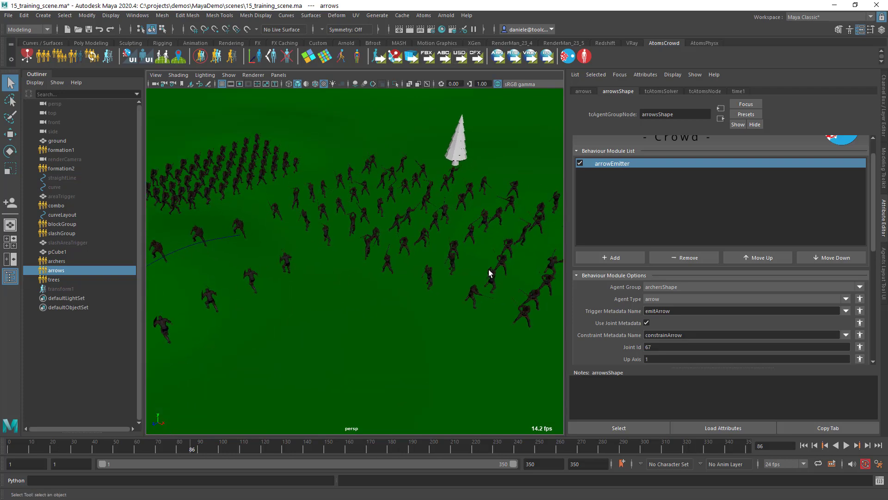
alt+middle_drag(337, 301, 485, 251)
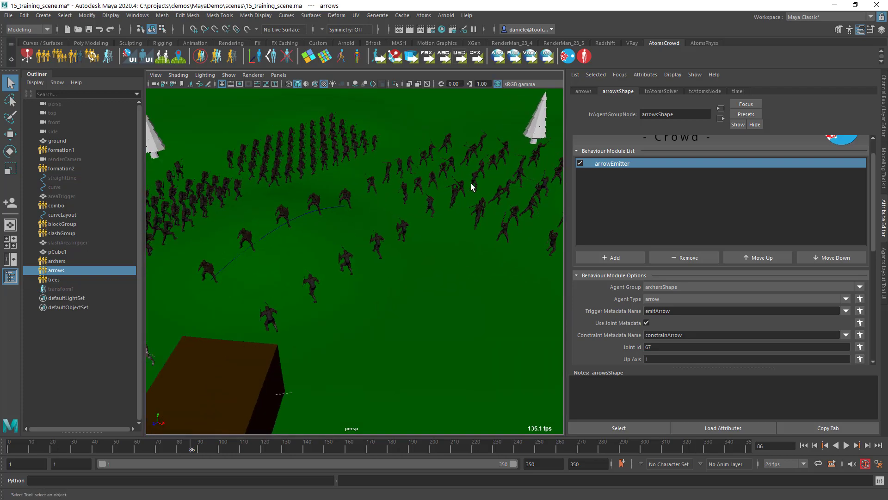
click(456, 193)
click(453, 193)
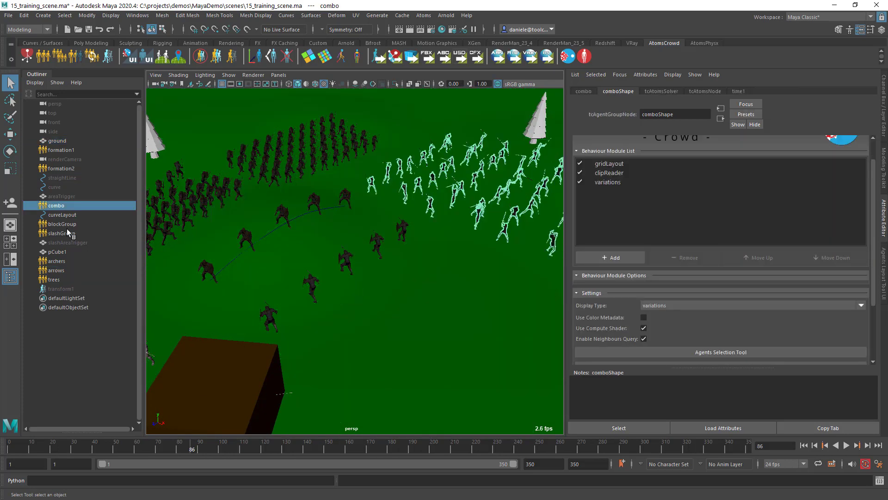
click(619, 175)
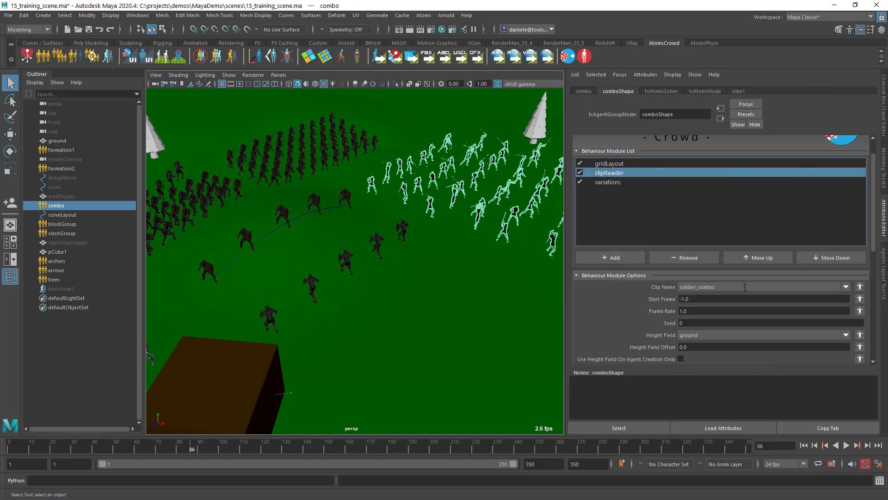
Play the simulation with the attacking and shield-bearing soldiers in close view until they clash, stopping around frame 169
scroll(357, 243, up, 6)
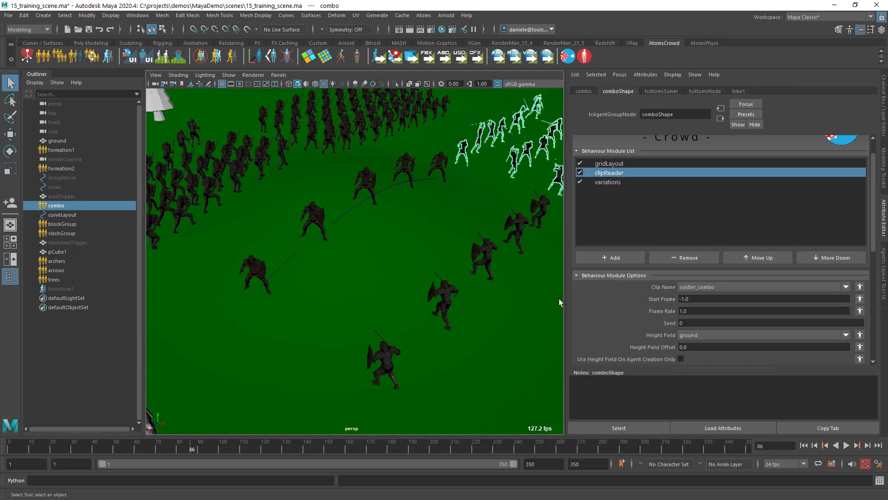
click(846, 445)
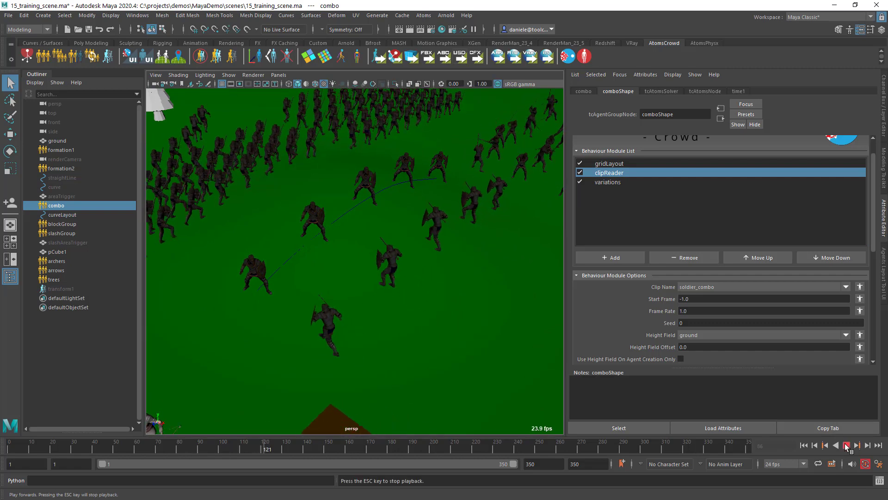
click(846, 445)
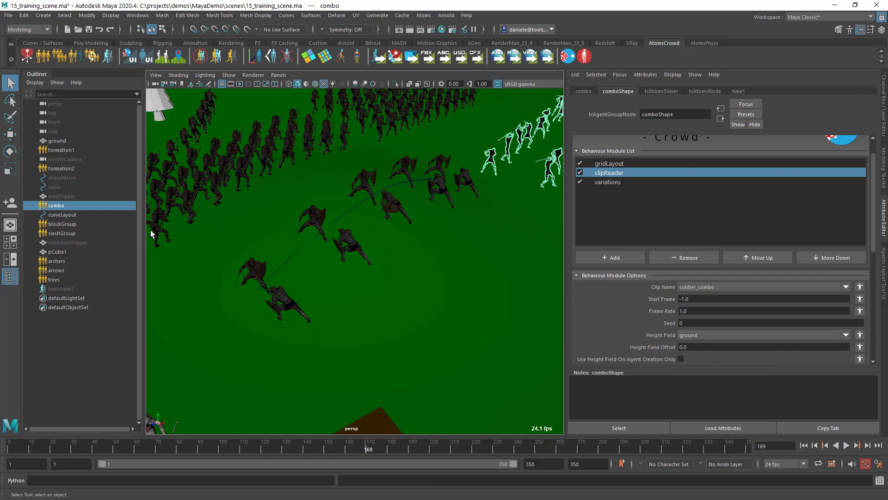
Examine the areaTrigger options of slashGroup, and briefly show and hide the slashAreaTrigger mesh it uses
click(74, 233)
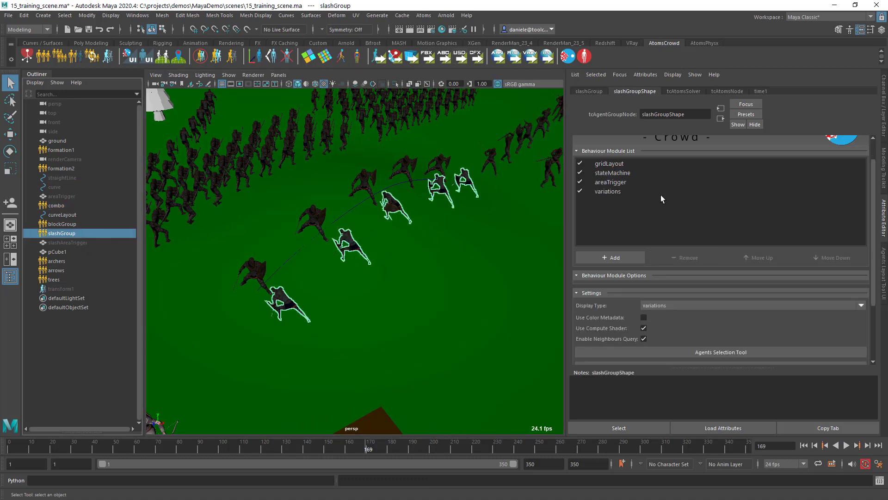
click(618, 183)
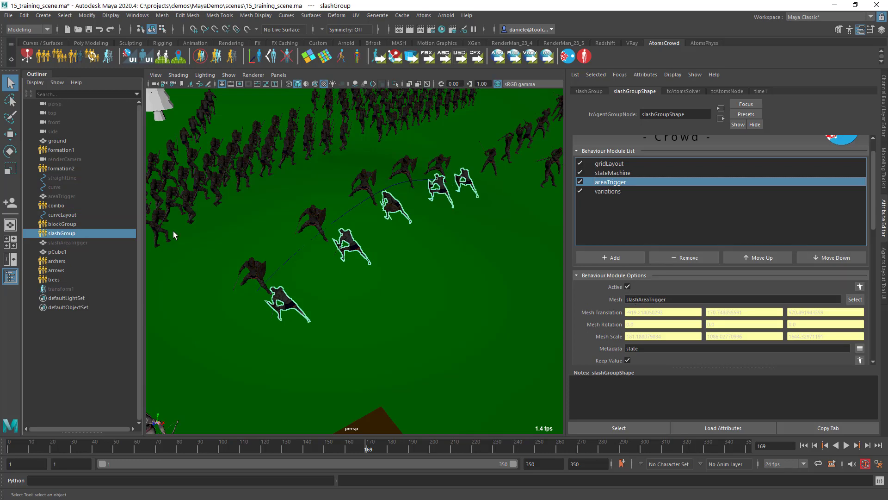
click(77, 240)
key(h)
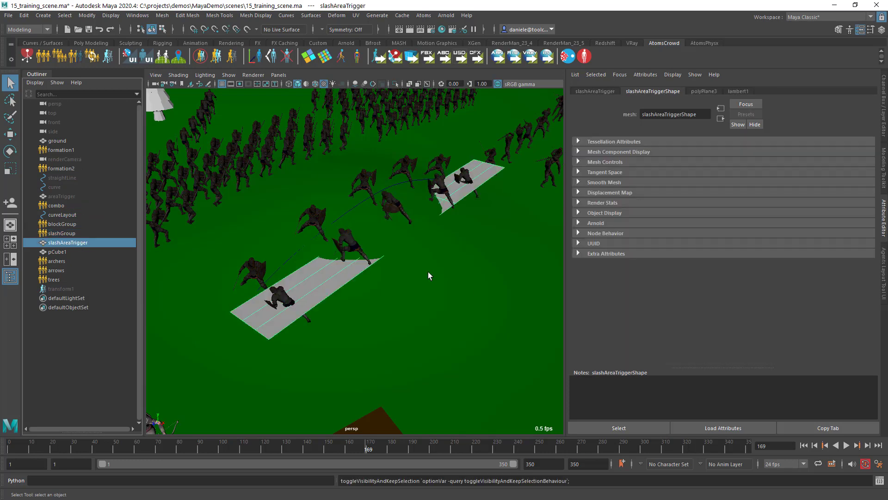
key(h)
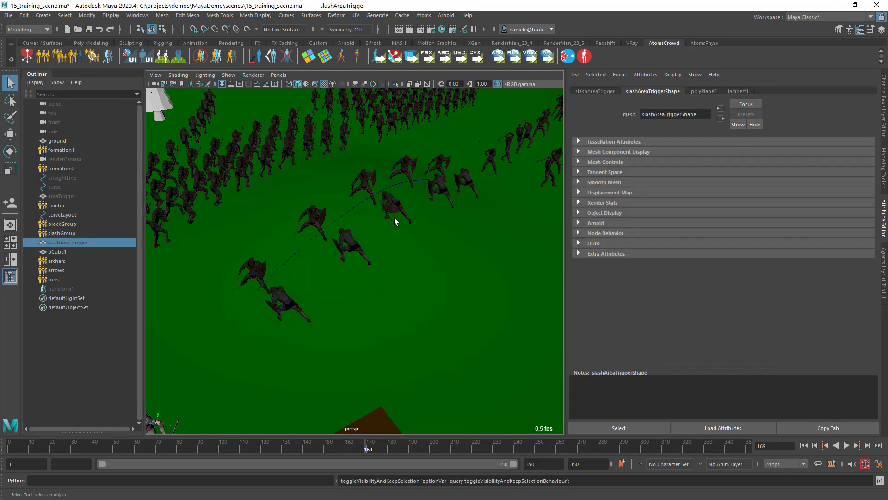
Select blockGroup and examine the options of its ImpactModule
click(74, 225)
click(612, 200)
click(617, 192)
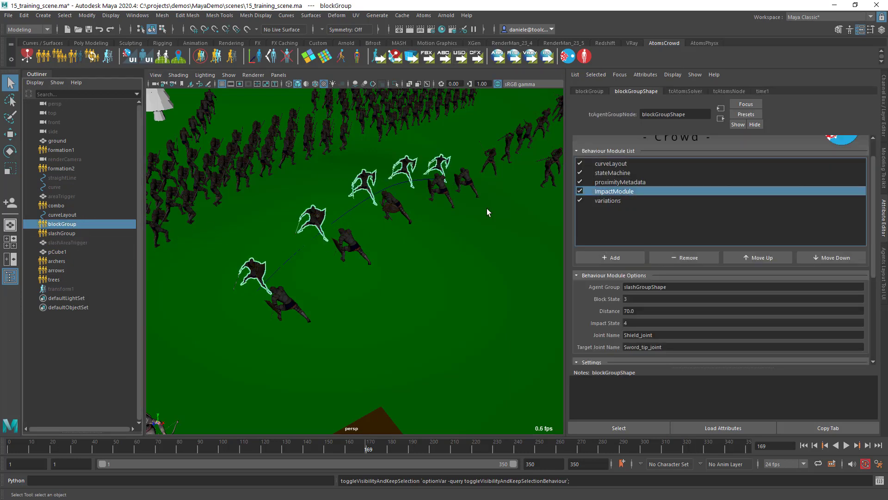
Select slashGroup and examine the options of its stateMachine and areaTrigger modules
click(74, 233)
click(626, 185)
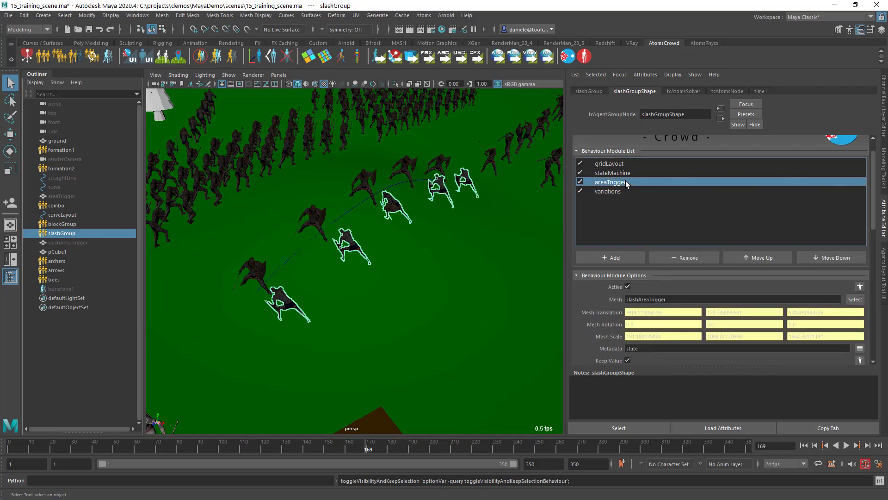
click(627, 173)
click(622, 183)
scroll(635, 277, down, 3)
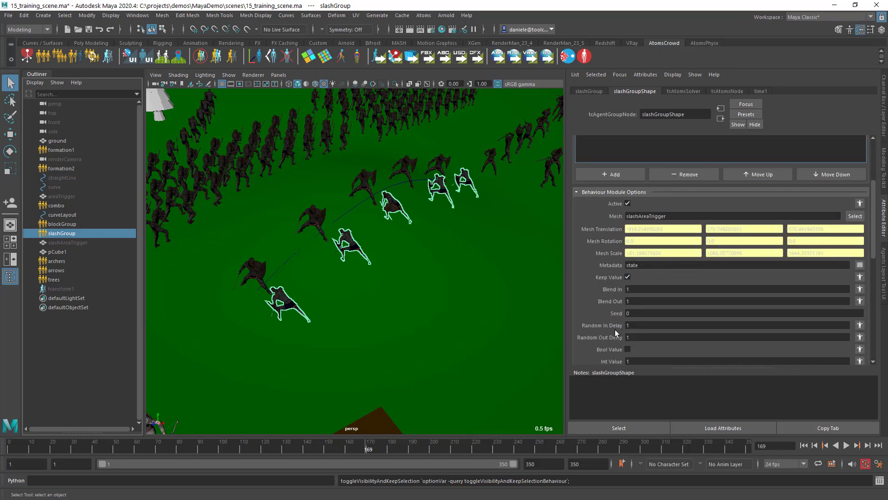
scroll(615, 328, down, 2)
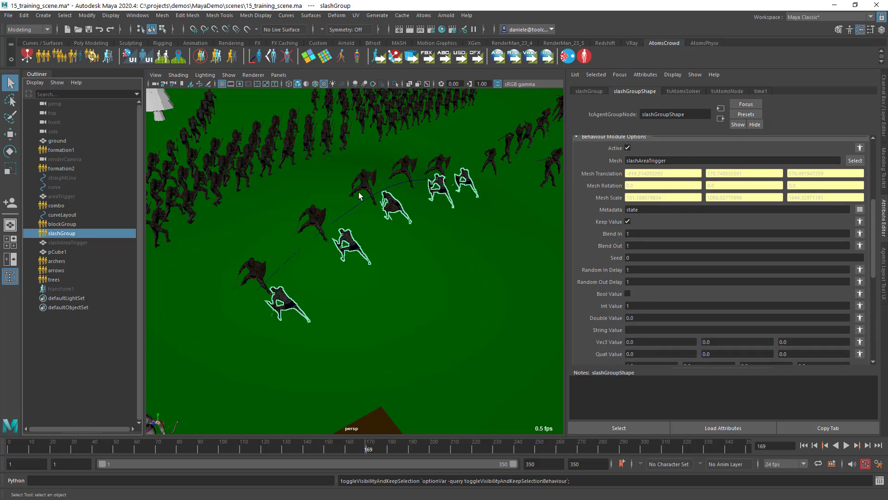
Select blockGroup and examine its stateMachine and proximityMetadata options, from the influence agent groups down to the radius and sight settings
click(65, 224)
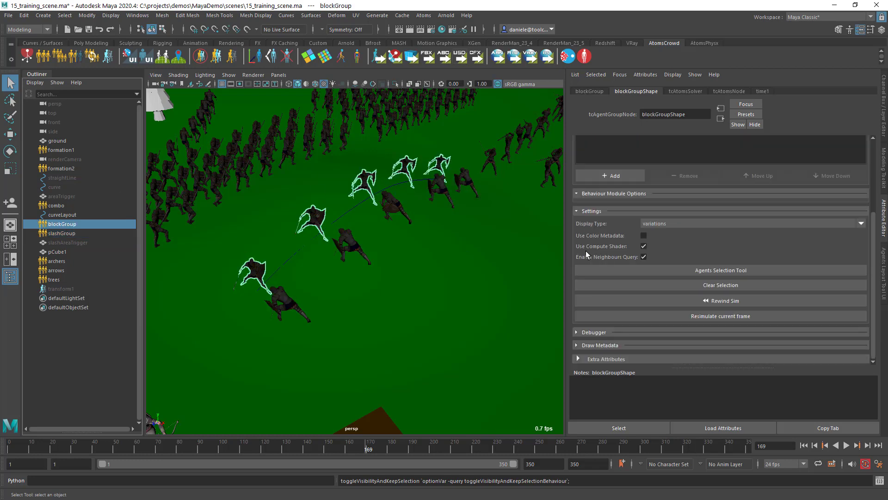
click(617, 201)
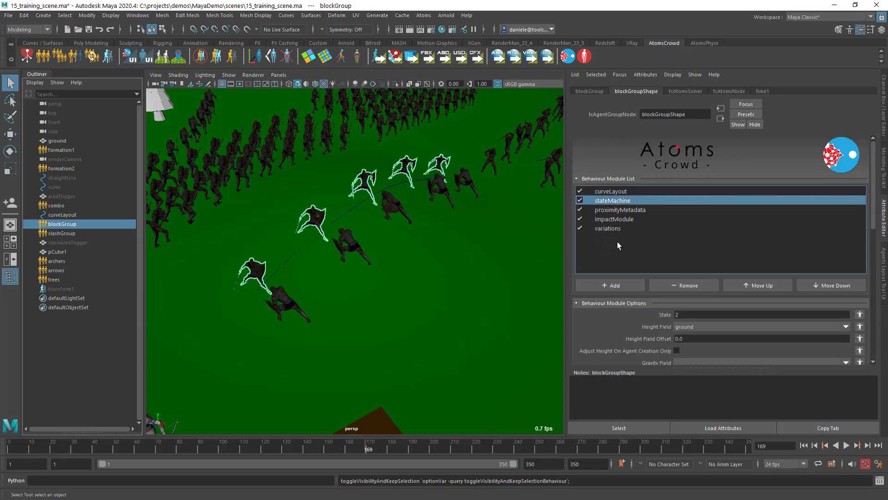
click(639, 210)
scroll(610, 333, down, 5)
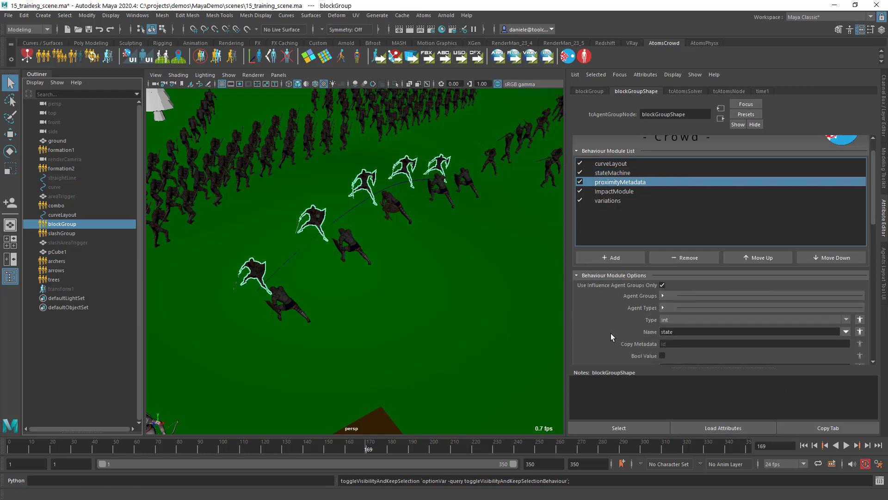
scroll(637, 320, down, 4)
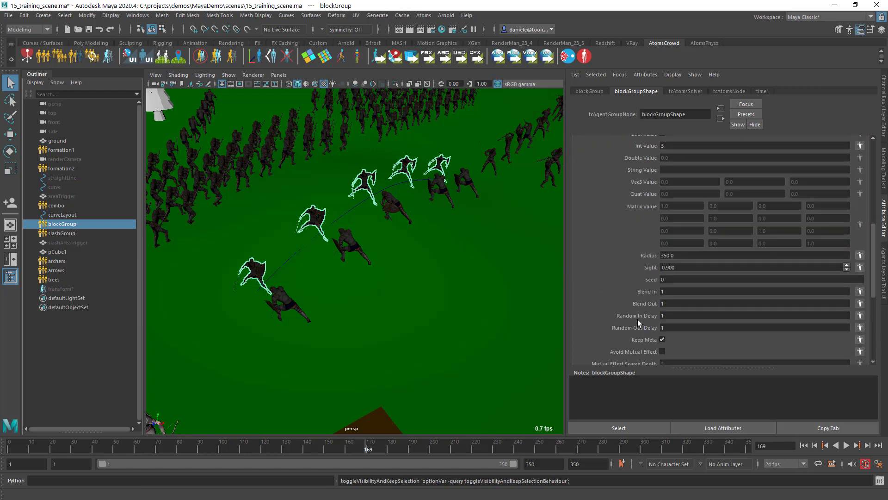
scroll(623, 258, up, 7)
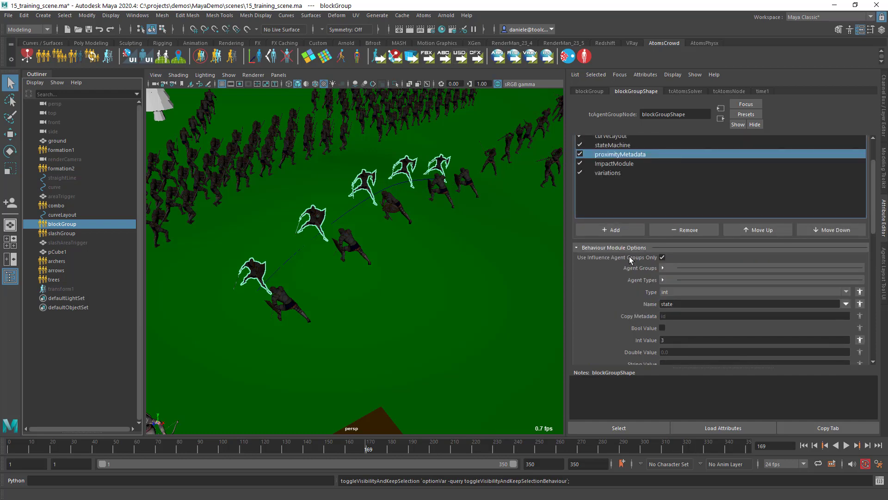
scroll(635, 313, down, 1)
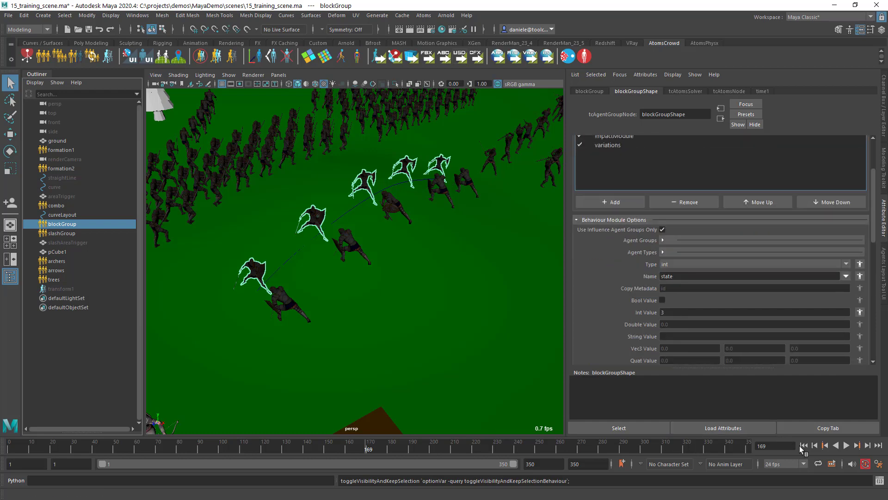
Replay the simulation from the first frame until the slashing soldiers strike the blocking ones, stopping around frame 167
click(802, 445)
click(846, 446)
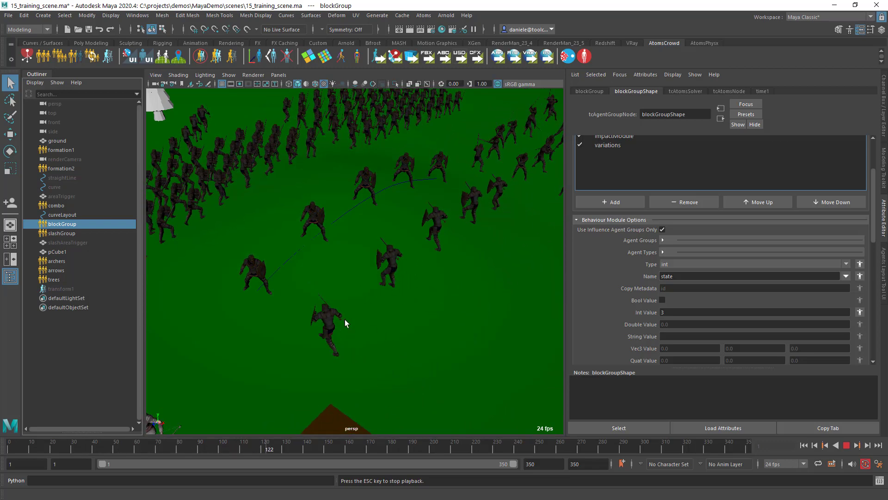
click(846, 445)
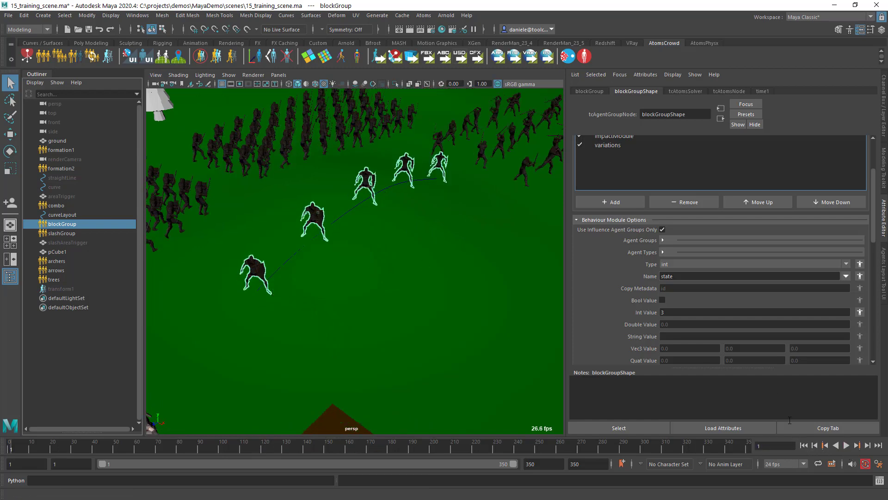
click(847, 446)
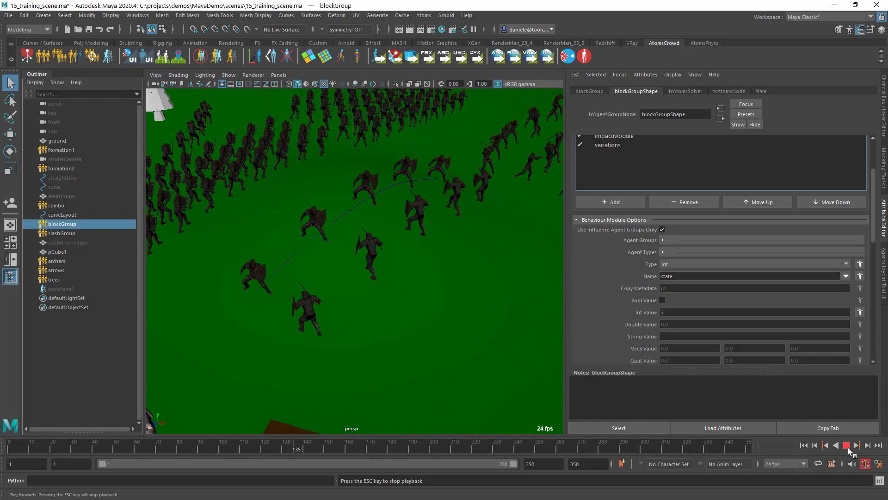
click(847, 445)
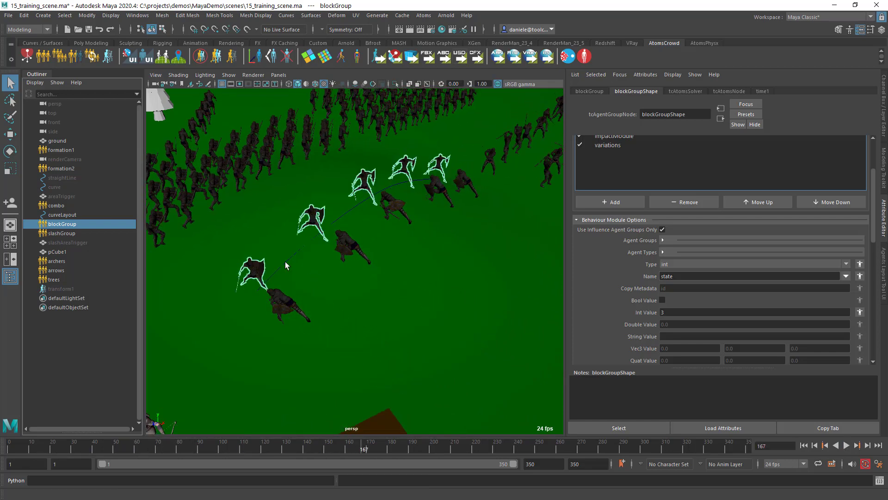
Show blockGroup's ImpactModule options and open the ImpactModule script in the Atoms UI, fitting its window beside the attributes
scroll(629, 185, up, 2)
click(626, 164)
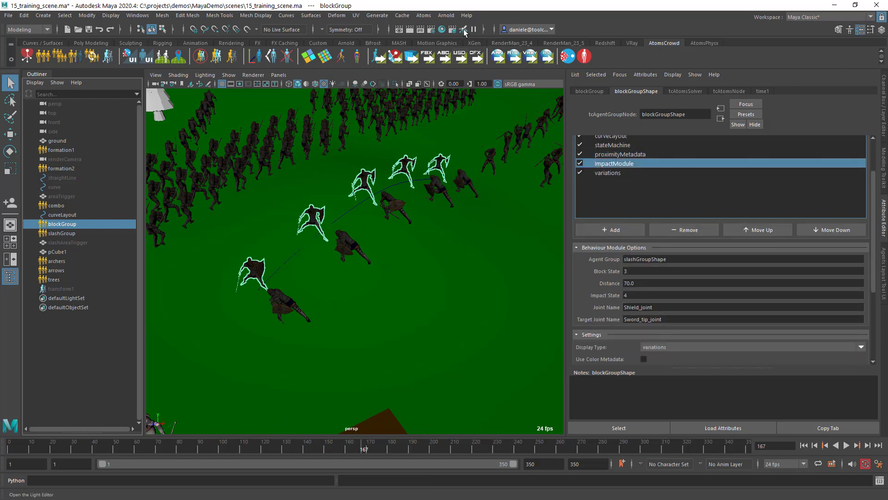
click(424, 15)
click(446, 134)
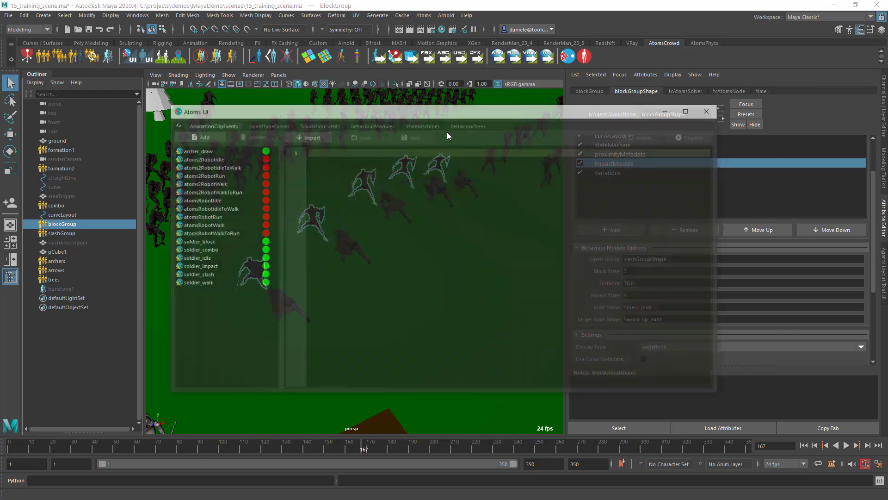
click(373, 125)
drag(384, 115, 345, 50)
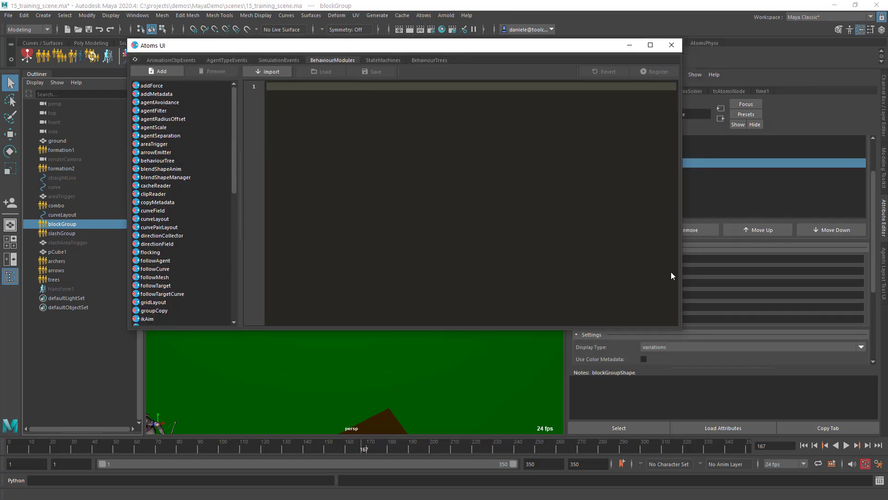
drag(683, 330, 793, 448)
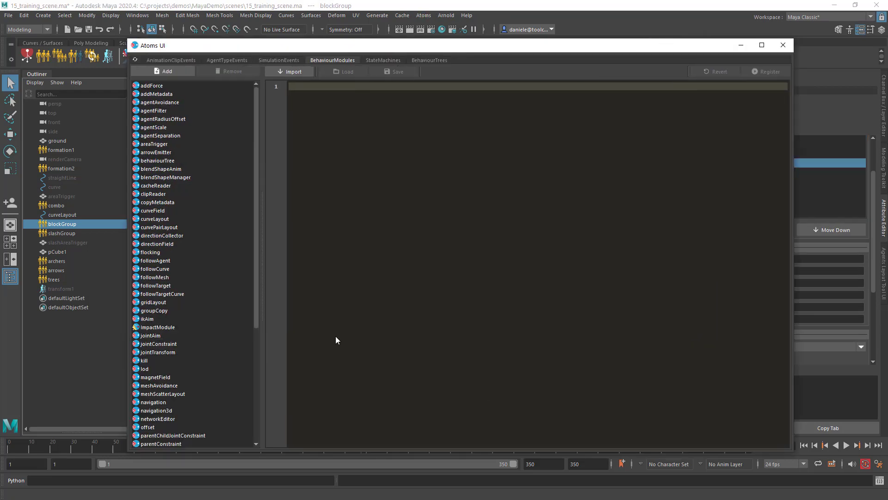
click(158, 327)
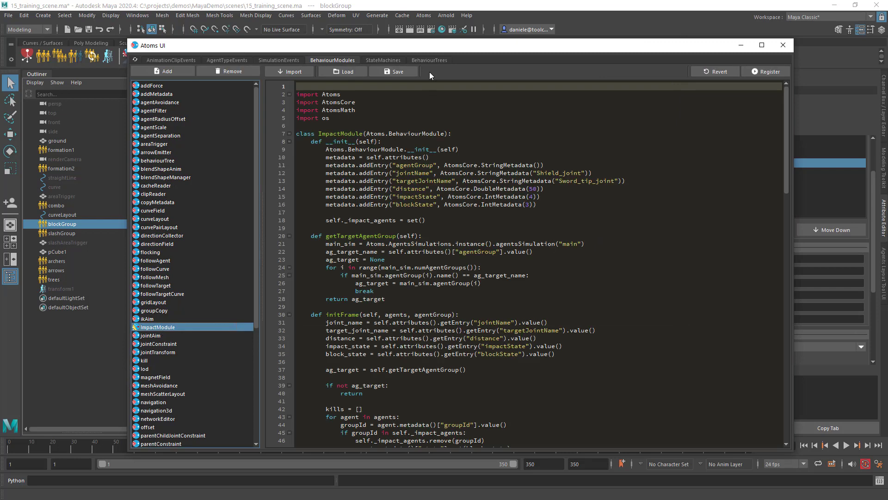
drag(432, 51, 335, 43)
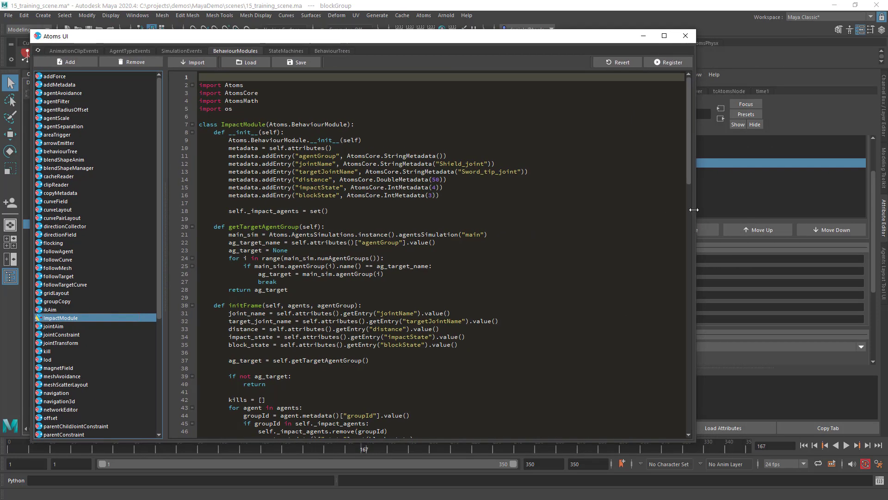
drag(696, 211, 563, 207)
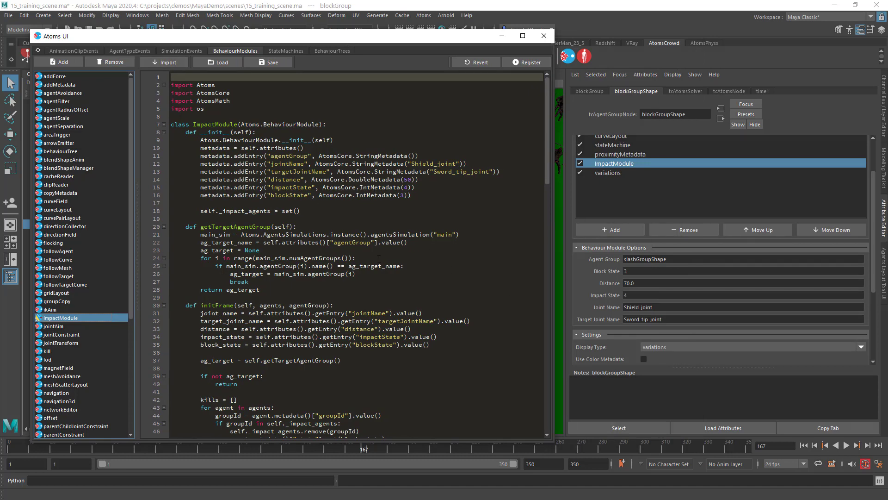
Check the list of behaviour modules that can be added to blockGroup, and highlight the metadata entries in the ImpactModule script
click(604, 228)
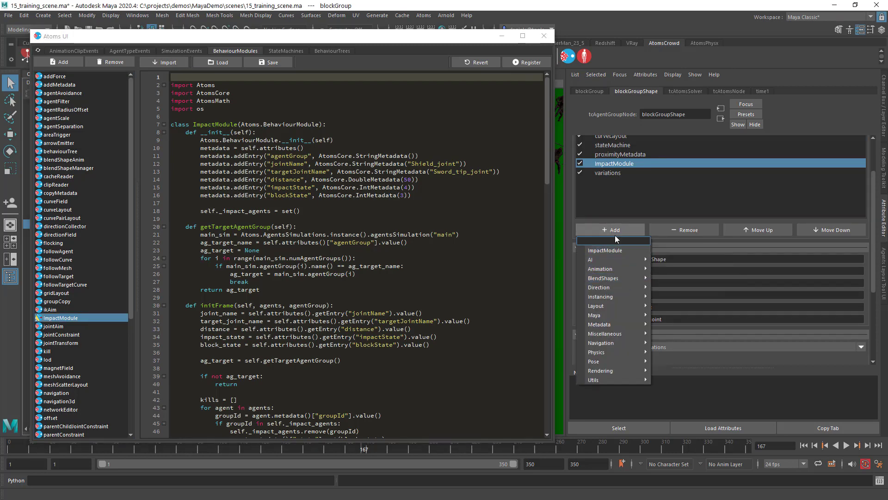
click(618, 219)
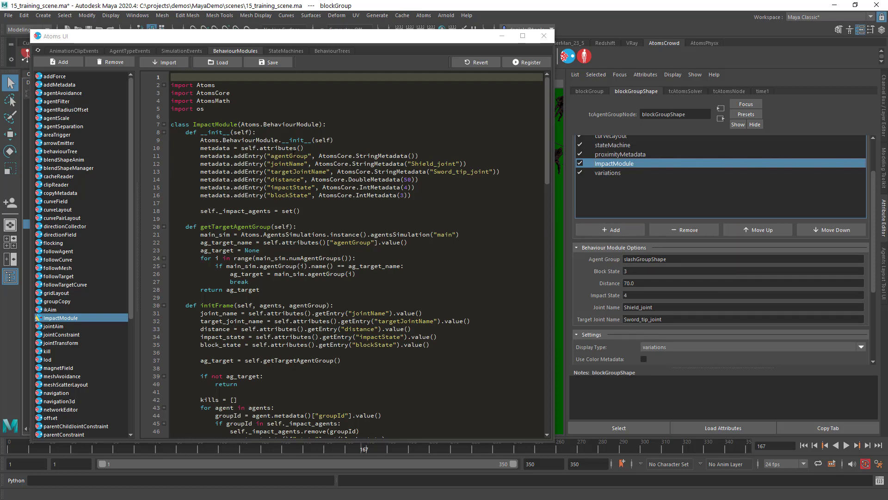
drag(202, 156, 420, 195)
click(420, 195)
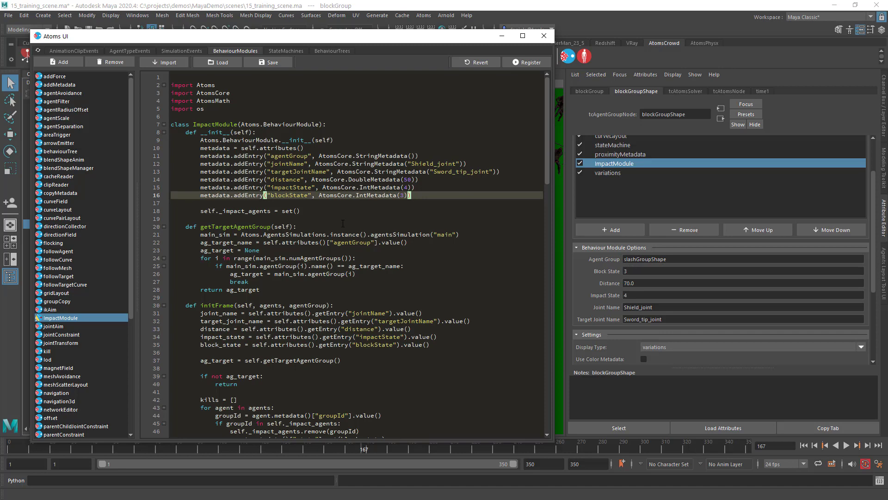
Examine the initFrame function in the ImpactModule script
scroll(352, 254, down, 7)
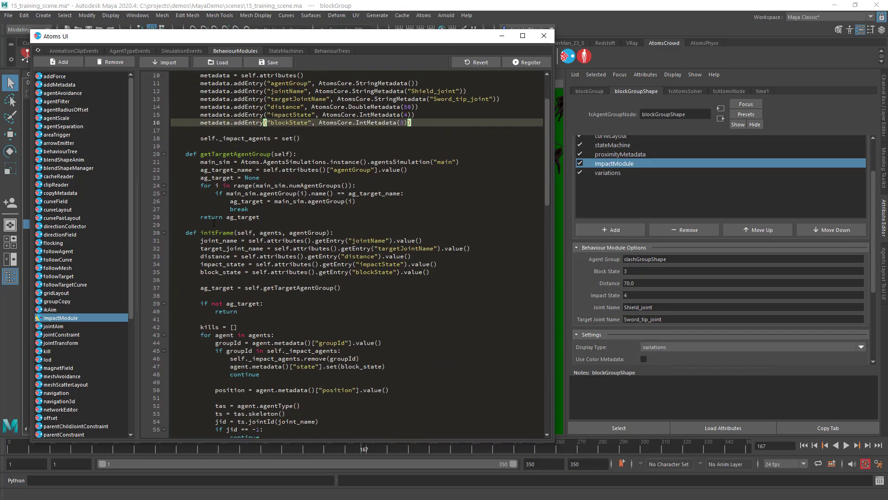
scroll(217, 216, up, 3)
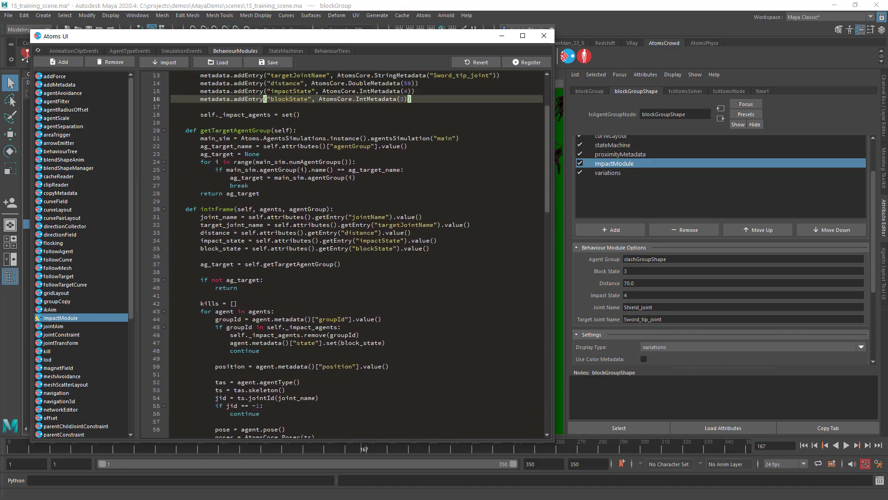
double_click(217, 209)
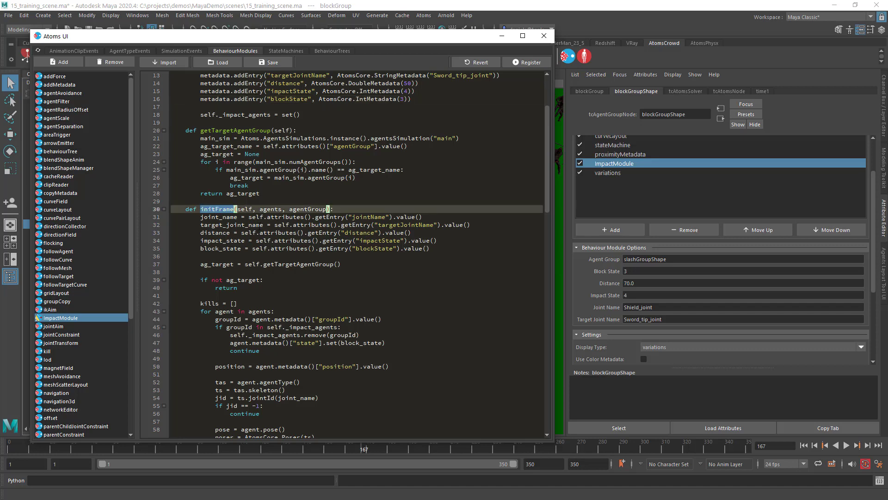
scroll(548, 272, down, 4)
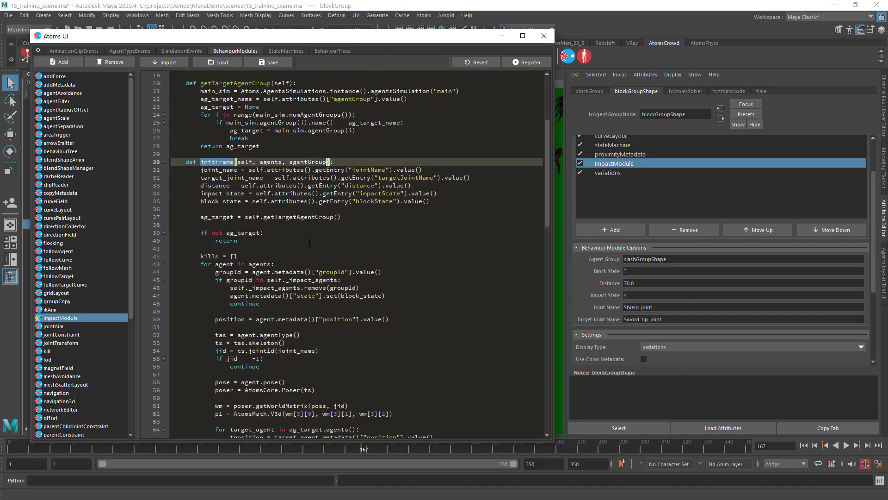
scroll(547, 272, up, 3)
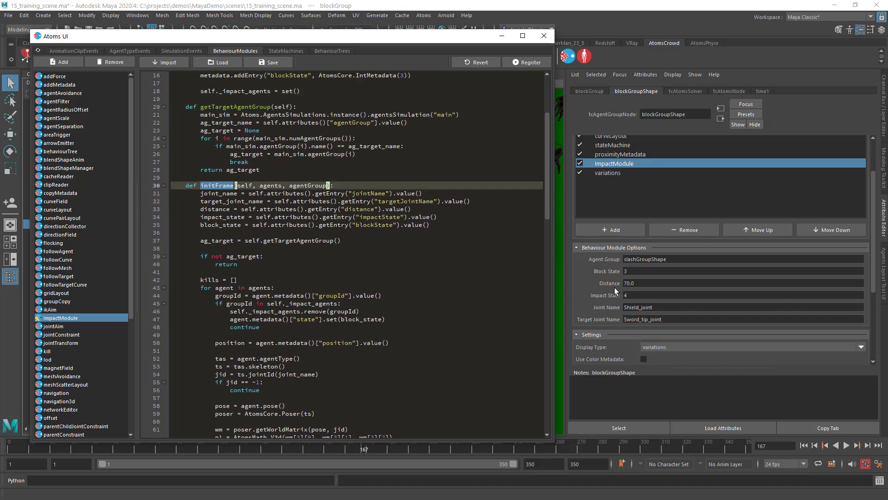
Review ImpactModule's Agent Group, Joint Name and Impact State options, briefly moving the script window aside to see the soldiers
drag(672, 260, 621, 260)
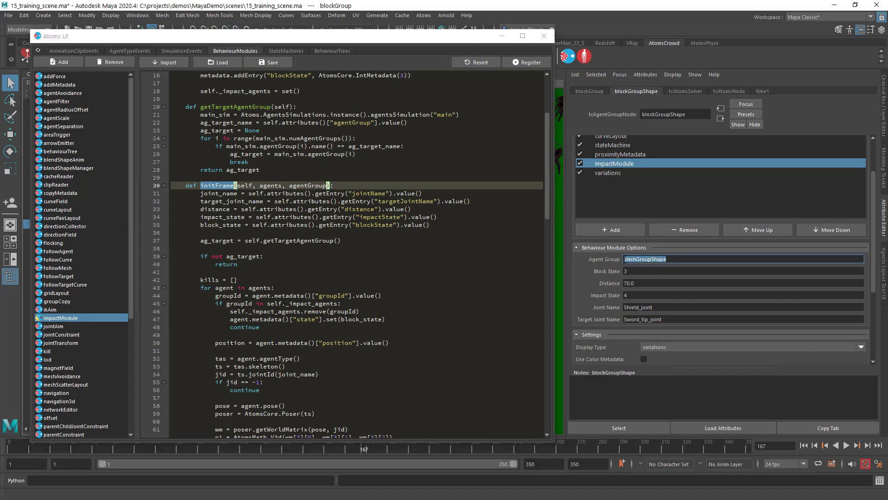
drag(442, 37, 0, 37)
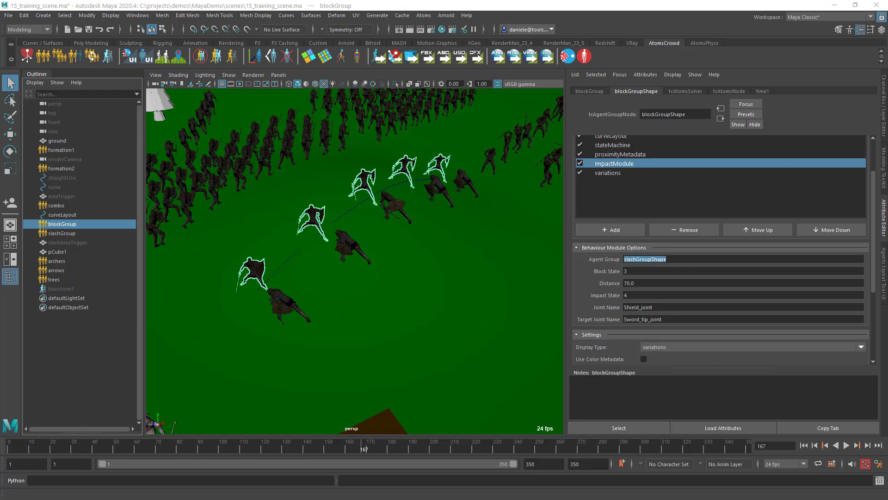
drag(0, 64, 455, 56)
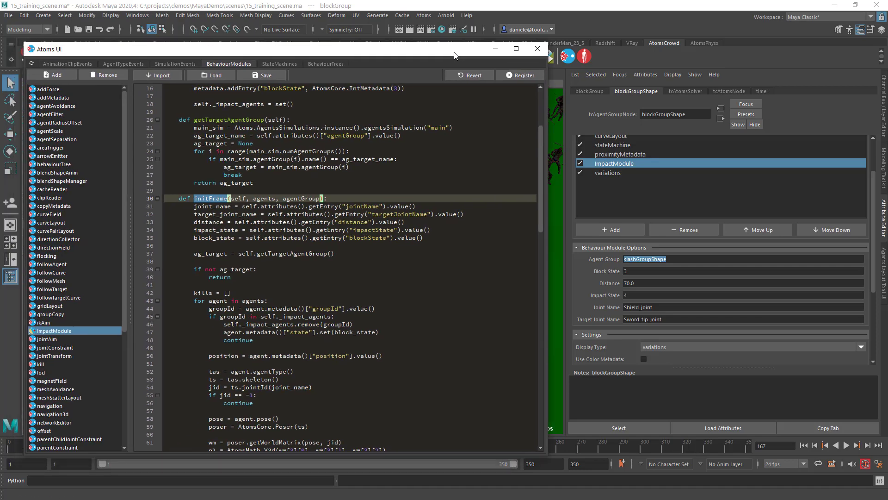
click(646, 308)
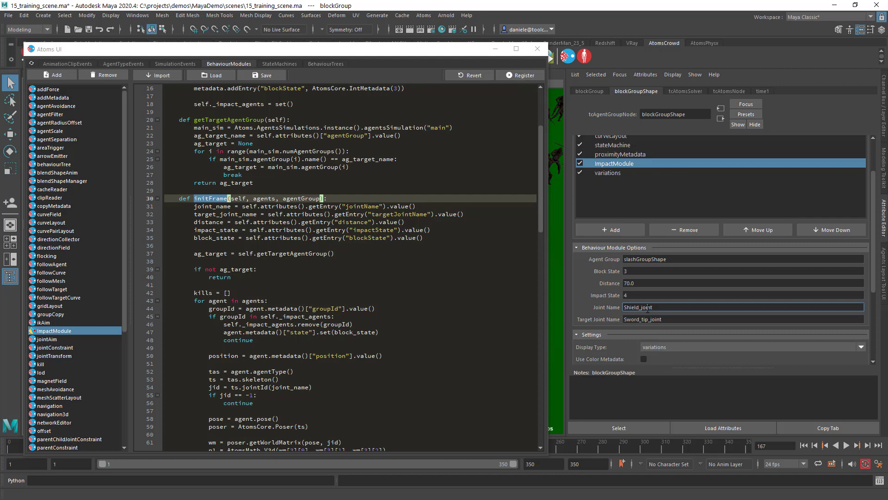
scroll(647, 191, up, 2)
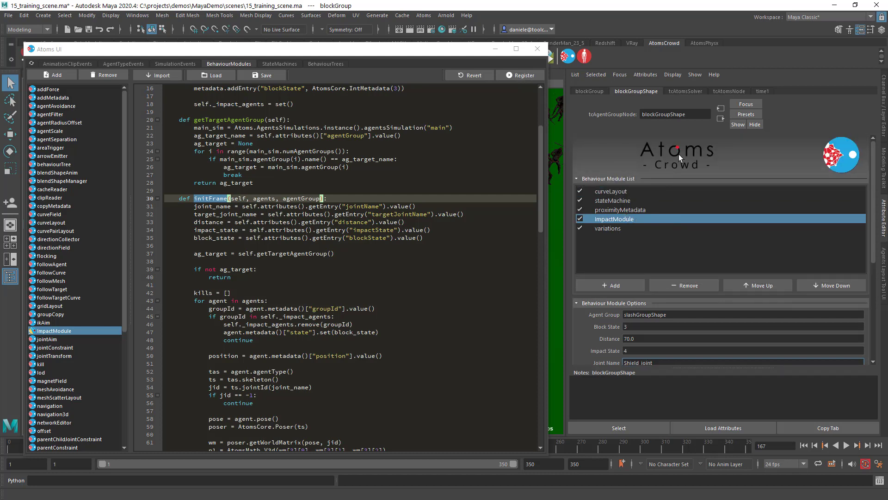
scroll(636, 268, down, 2)
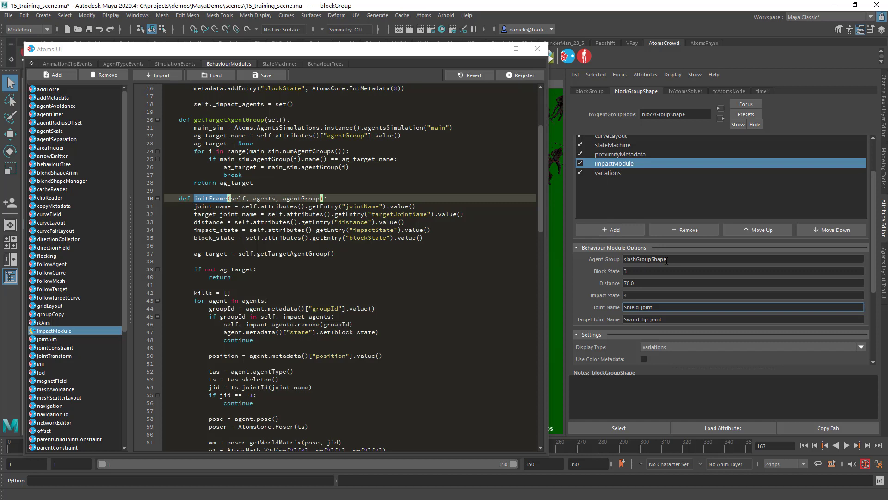
click(627, 296)
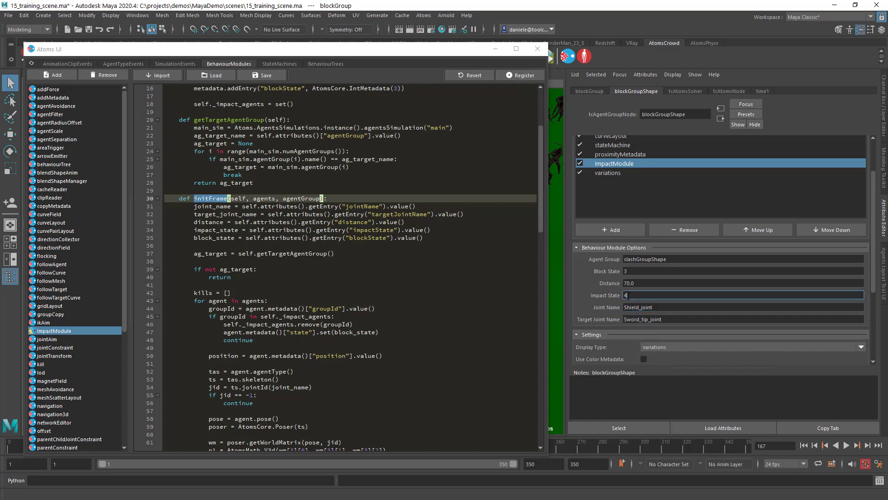
Review ImpactModule's Block State option and the rest of its initFrame function, and move the script window off the viewport
click(633, 272)
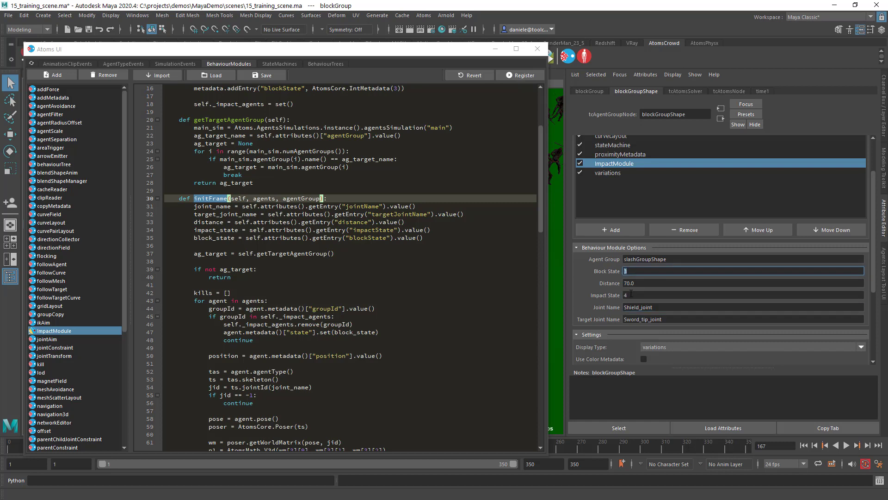
click(633, 270)
scroll(342, 309, down, 11)
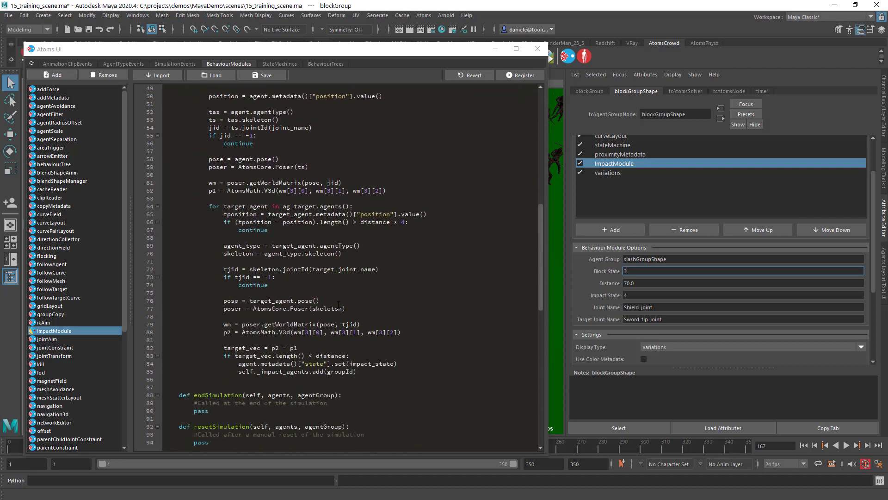
scroll(338, 305, up, 9)
scroll(315, 289, down, 9)
drag(386, 51, 0, 83)
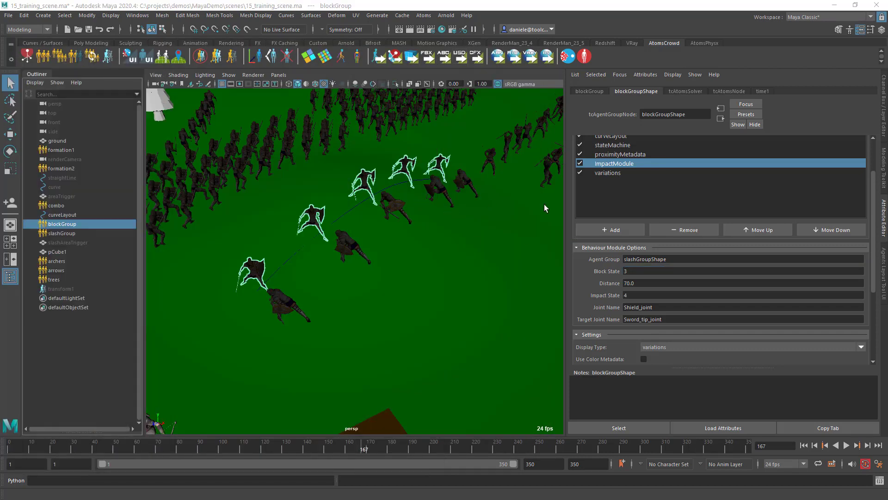
Replay the training simulation from the first frame to watch the blocking soldiers react, pointing out the Block State option, and rewind it
scroll(623, 197, up, 2)
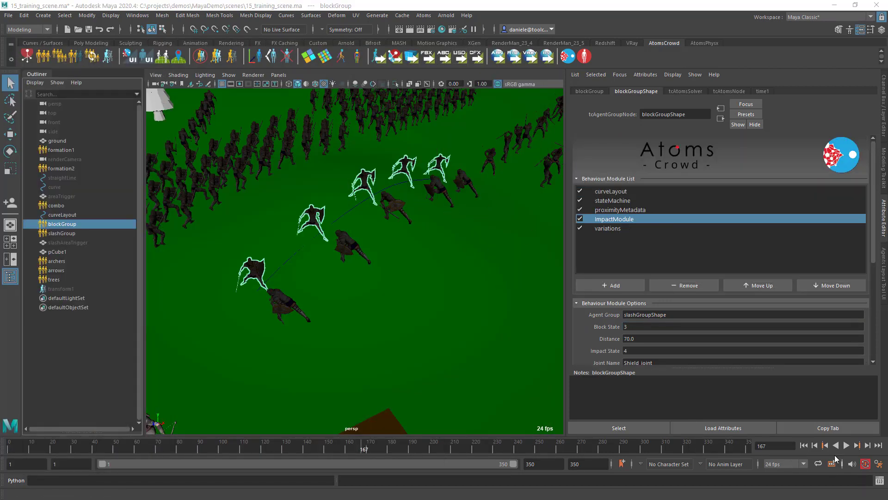
click(805, 445)
click(846, 445)
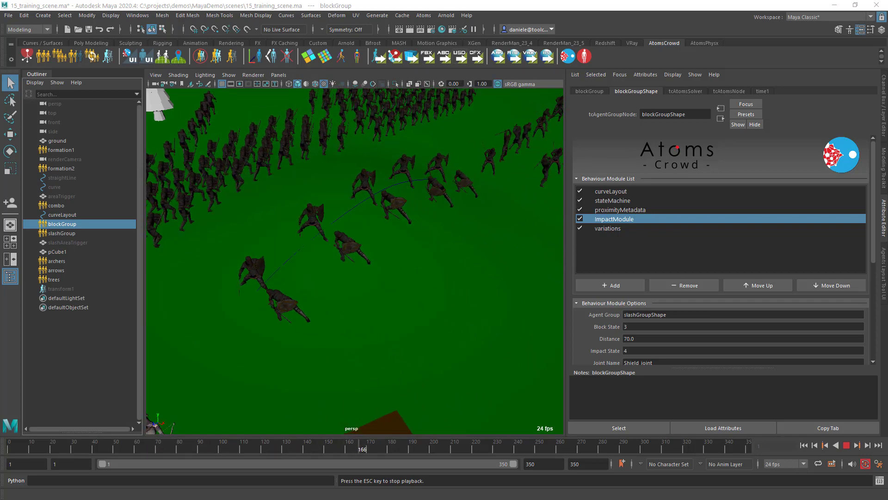
click(628, 327)
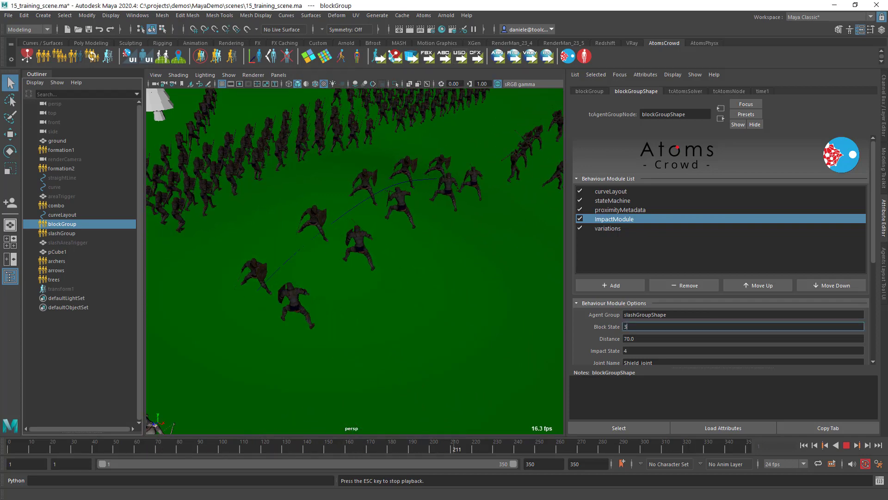
click(847, 446)
click(805, 446)
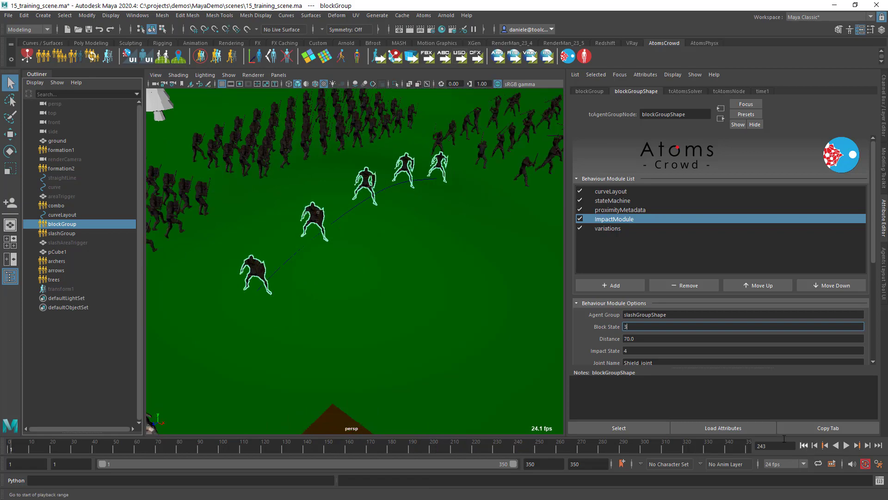
Open the scene 16_large_vignettes_scene without saving the changes to the training scene
scroll(376, 248, down, 10)
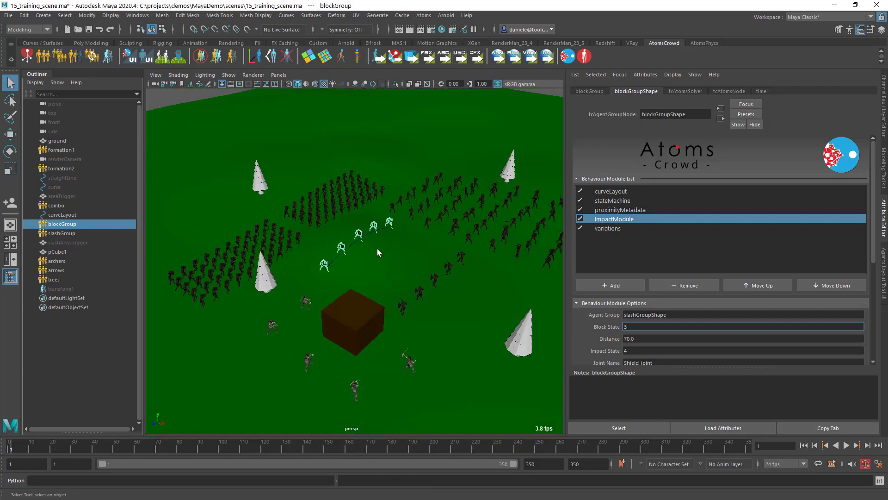
click(377, 248)
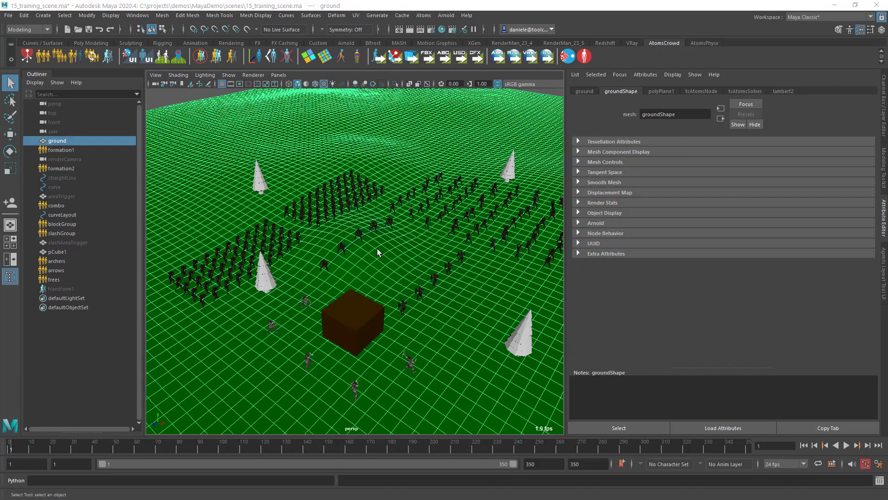
key(ctrl+o)
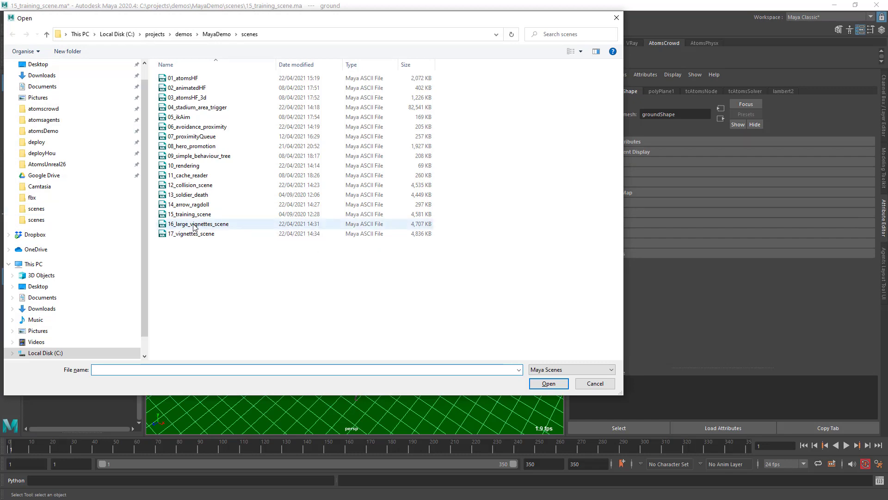
double_click(193, 224)
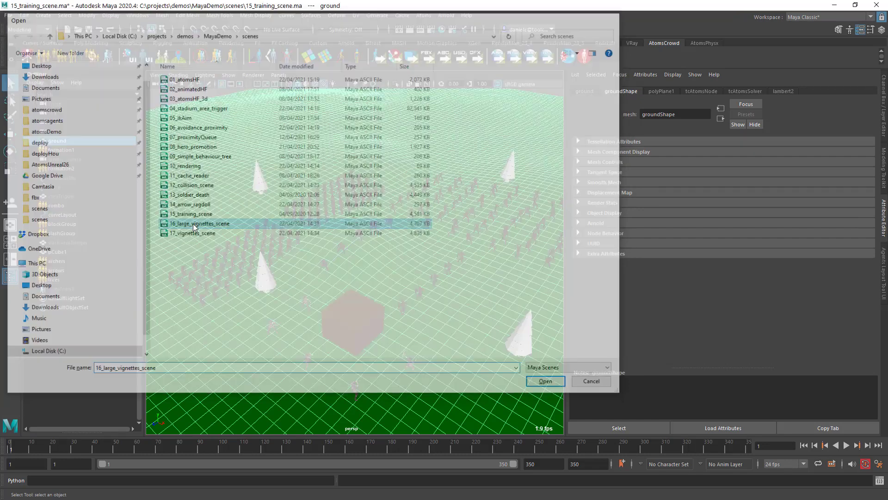
click(437, 257)
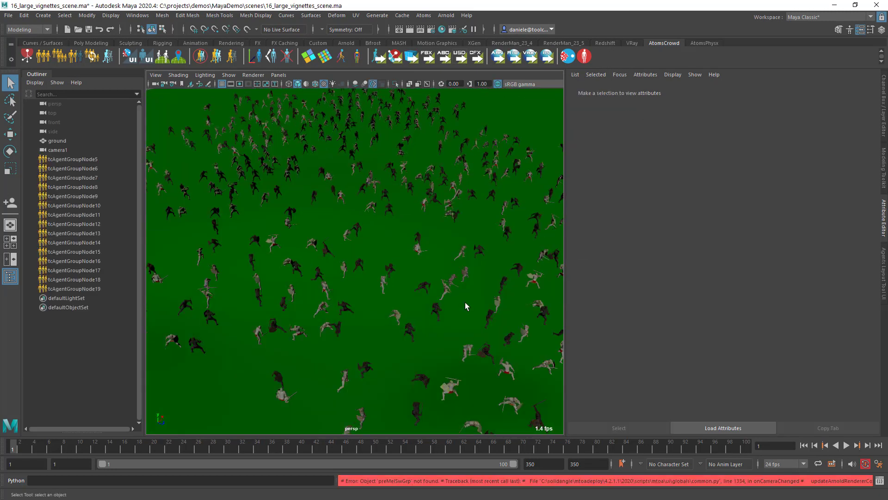
Inspect the cacheReader module and its cache options on several agent groups between tcAgentGroupNode5 and tcAgentGroupNode17
click(92, 159)
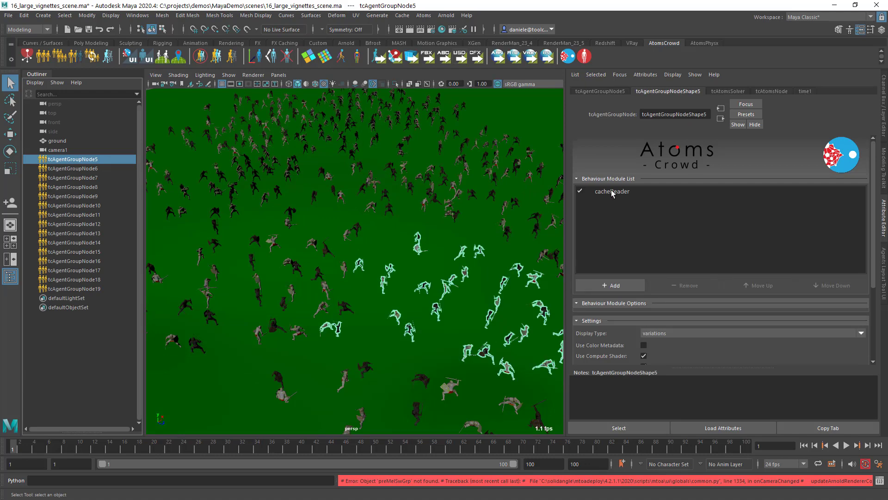
click(79, 170)
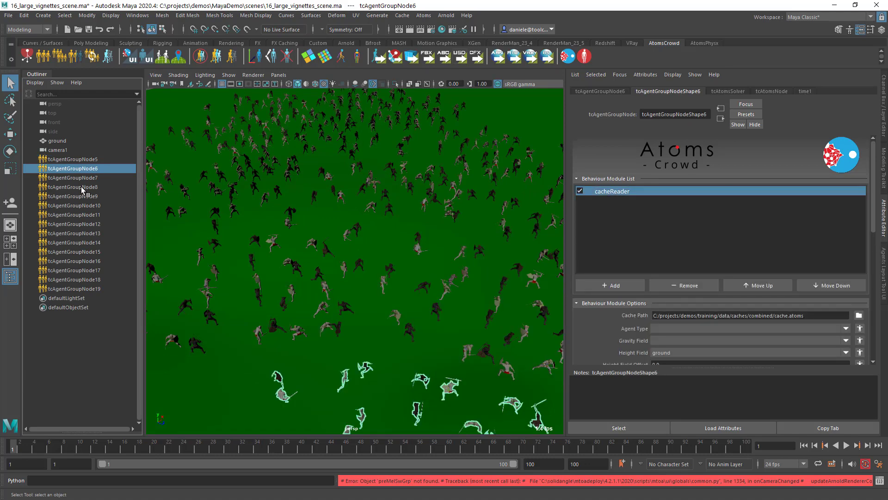
click(81, 187)
click(104, 205)
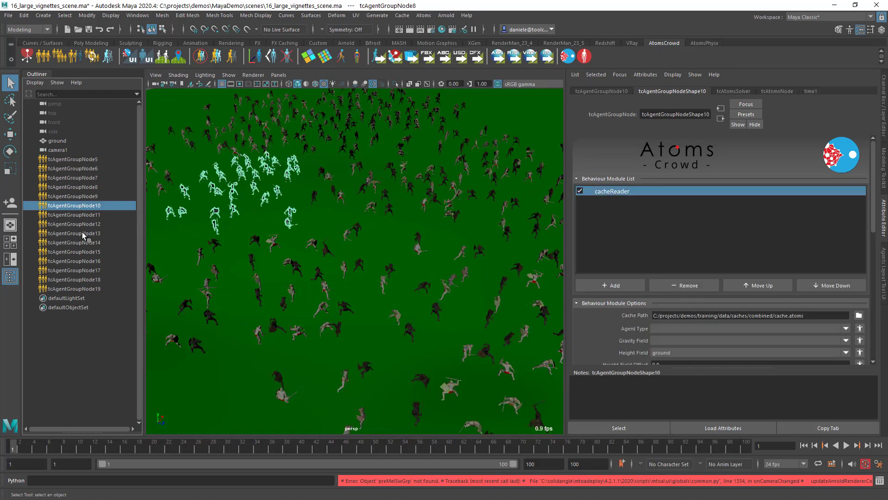
click(100, 242)
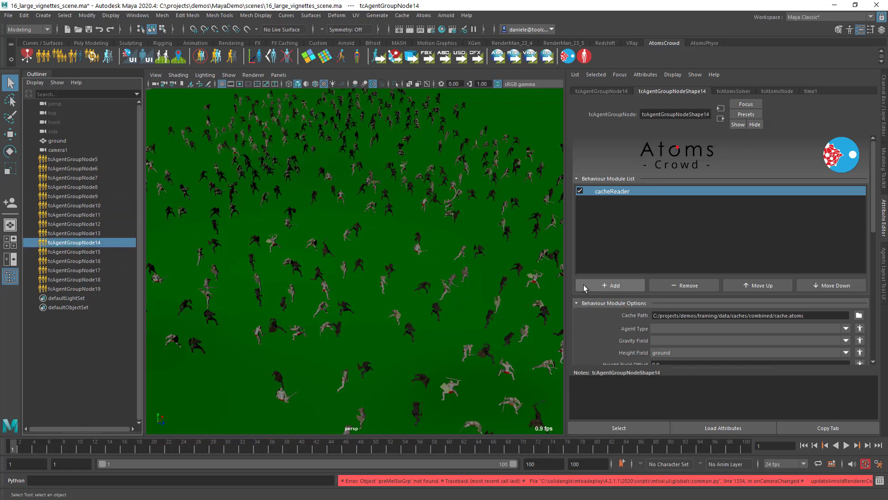
scroll(584, 285, down, 3)
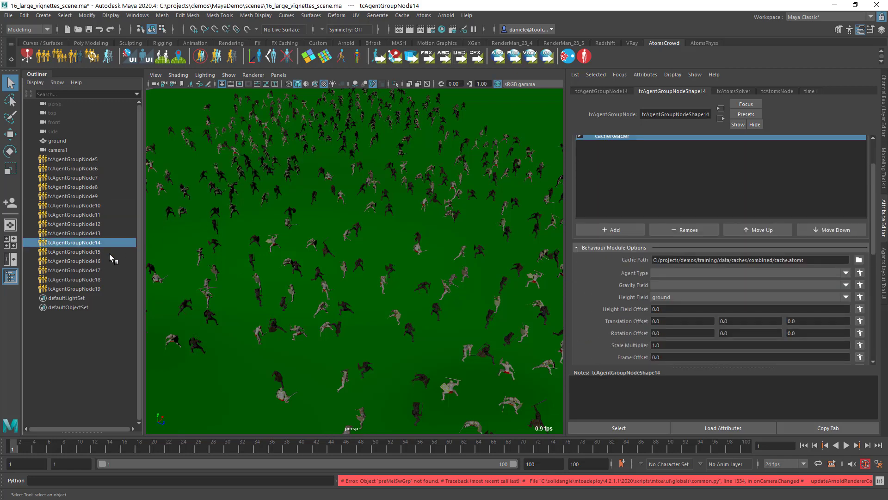
click(109, 252)
click(97, 270)
click(92, 160)
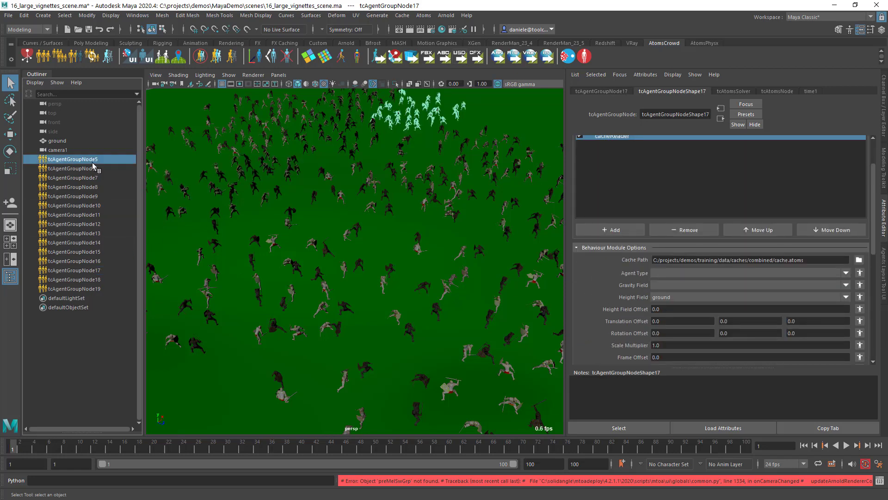
Play the large vignettes crowd, view it from a wider angle, and return to the first frame
click(845, 448)
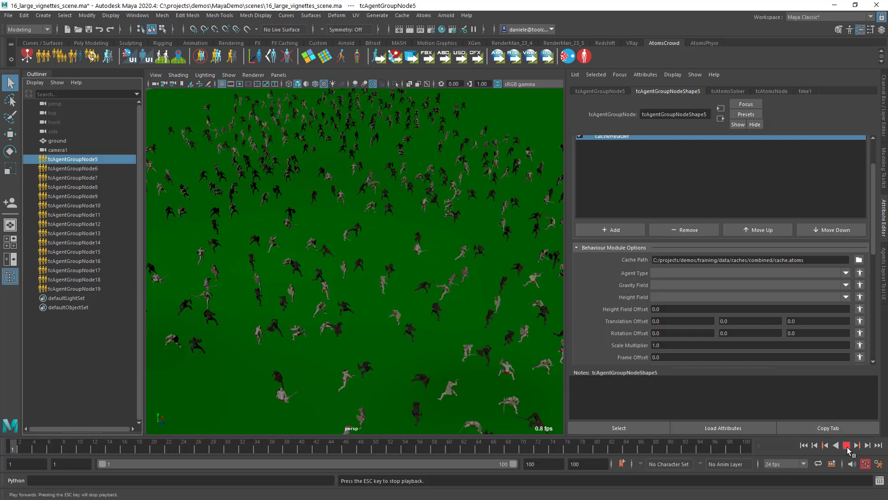
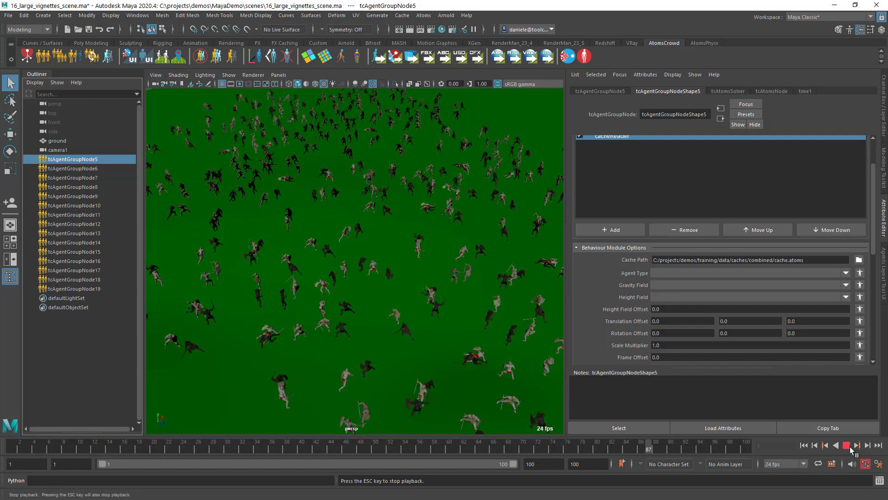
key(Escape)
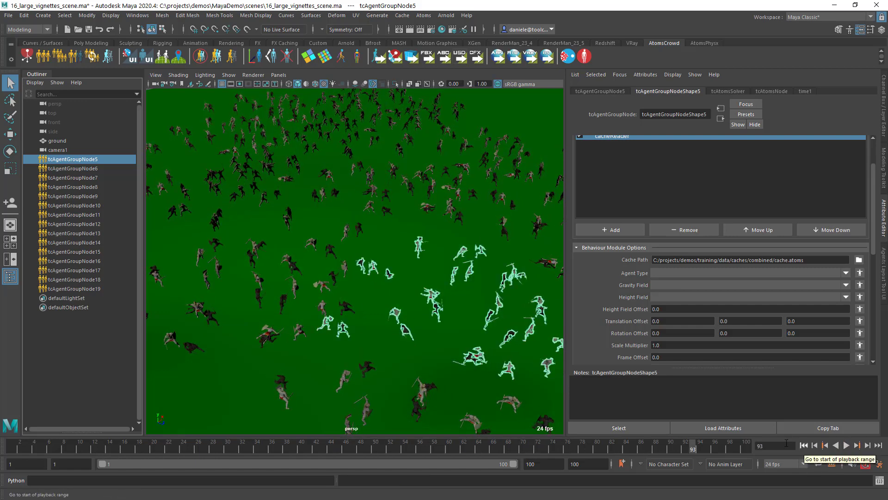
alt+drag(490, 301, 493, 321)
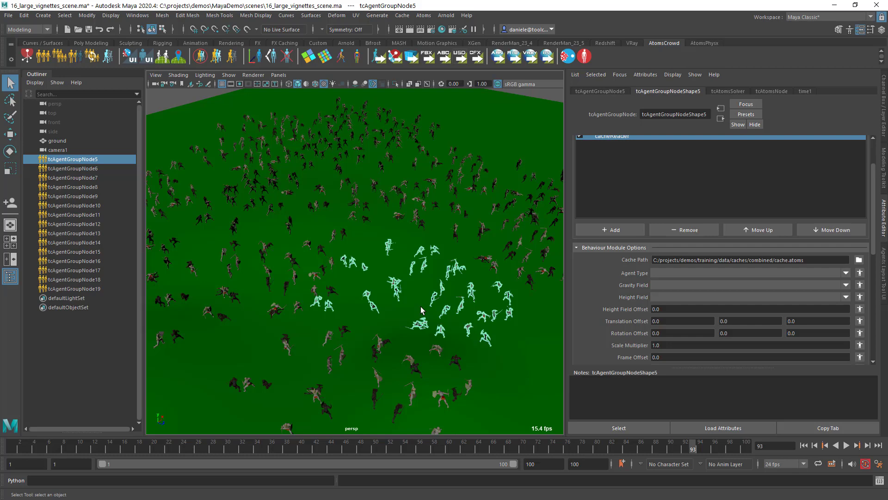
alt+middle_drag(362, 239, 388, 255)
scroll(414, 226, up, 1)
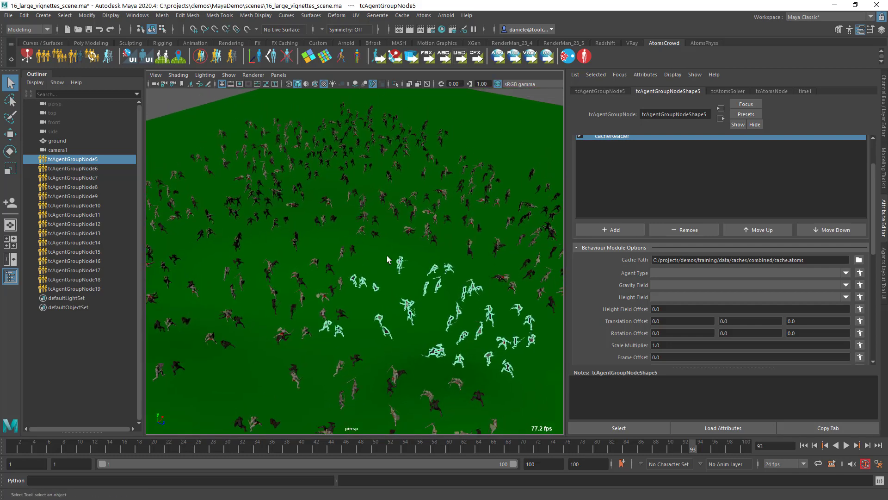
click(804, 445)
Open the scene 17_vignettes_scene, discarding the changes to the large vignettes scene
click(216, 111)
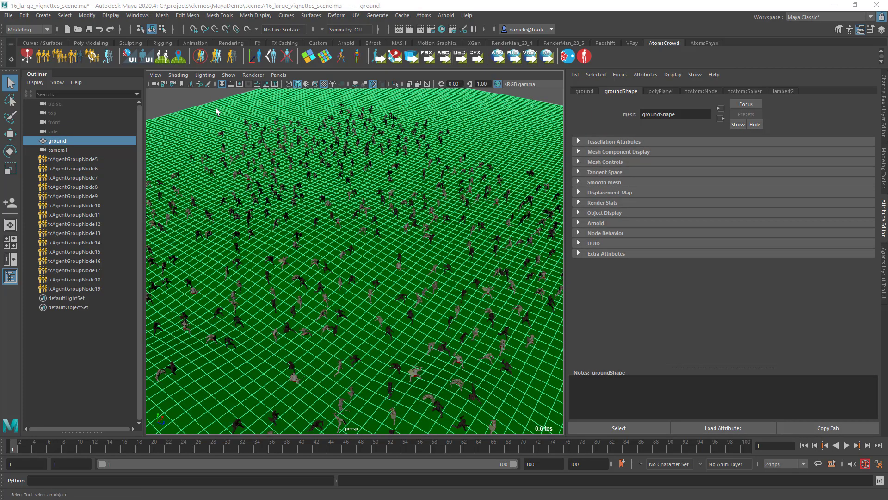
key(ctrl+o)
click(200, 234)
double_click(201, 235)
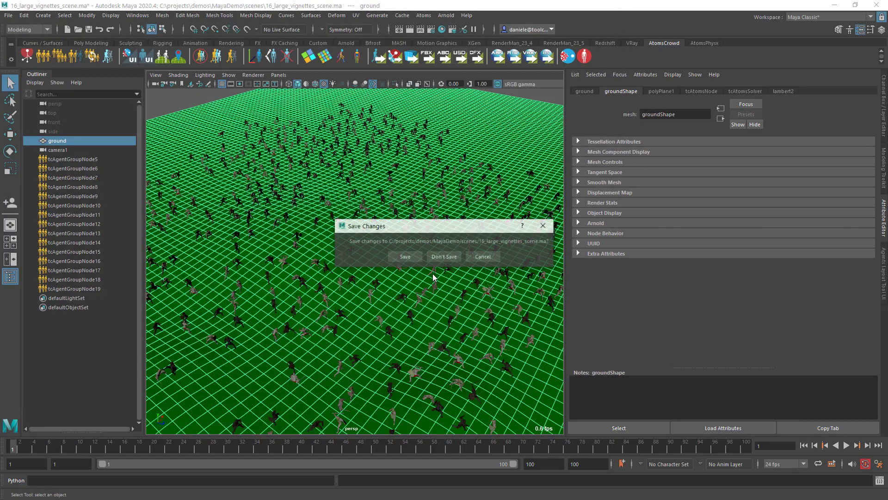
click(441, 261)
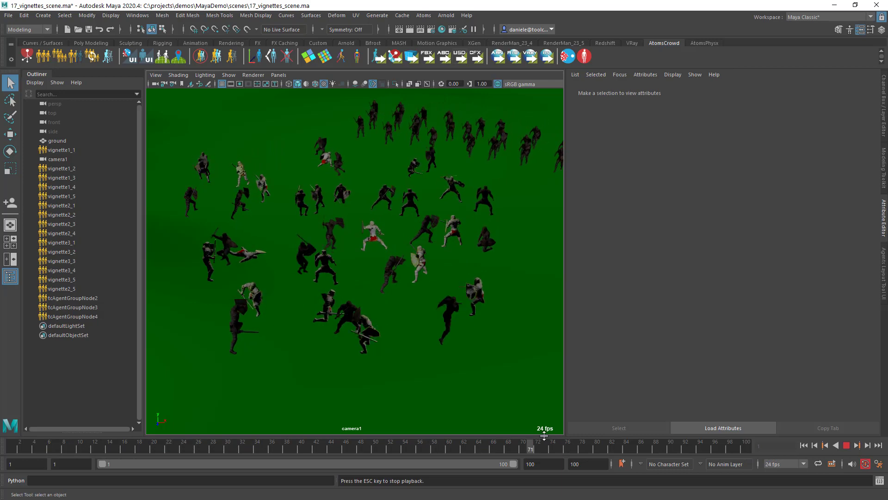
Stop the running playback, replay the vignette fights from the first frame, and rewind them
key(Escape)
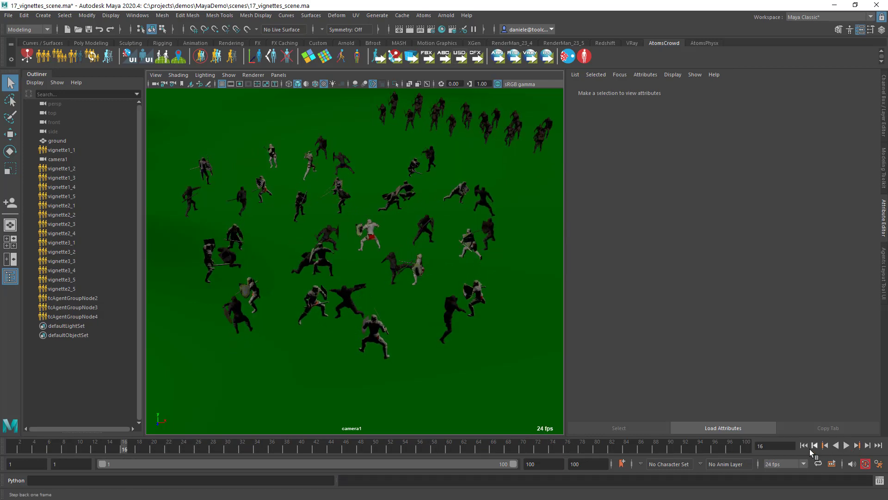
click(803, 445)
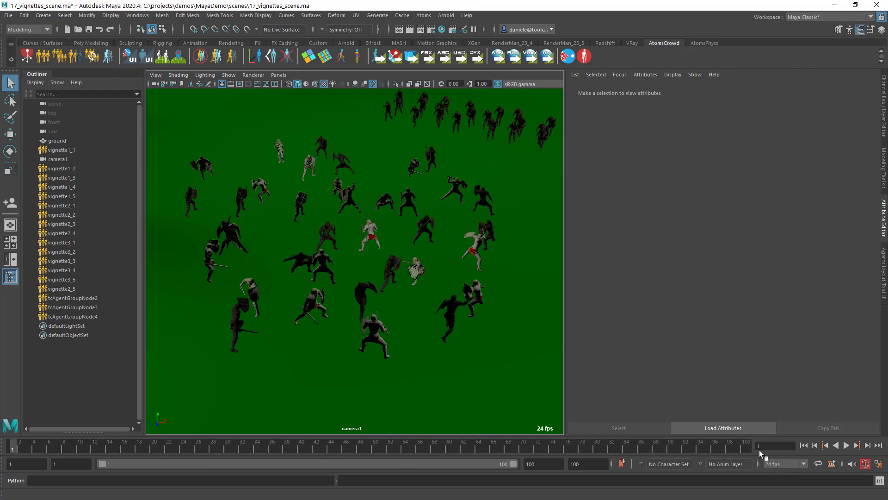
click(846, 445)
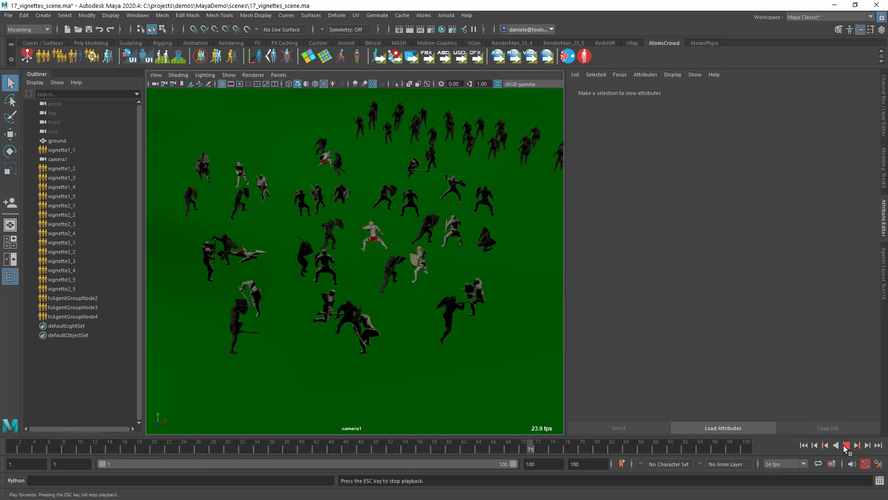
click(846, 445)
click(803, 445)
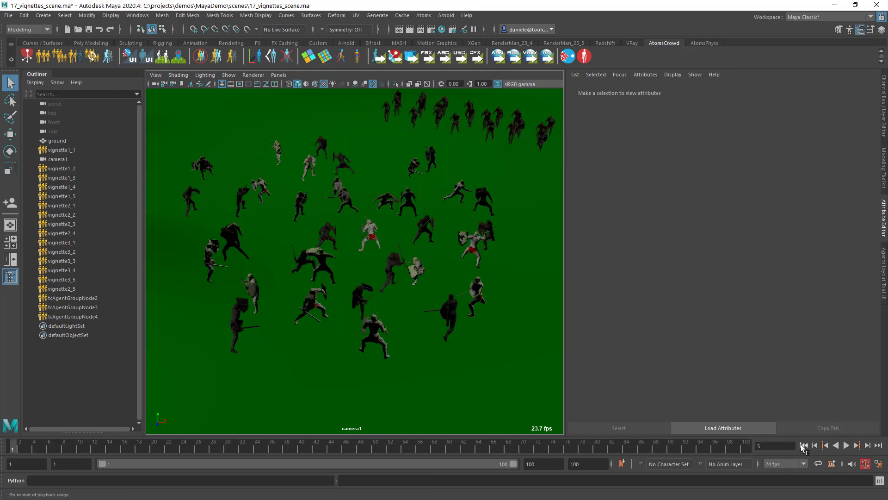
Check the loaded vignette caches in the Cache Manager, clear them all, and close the manager
click(424, 15)
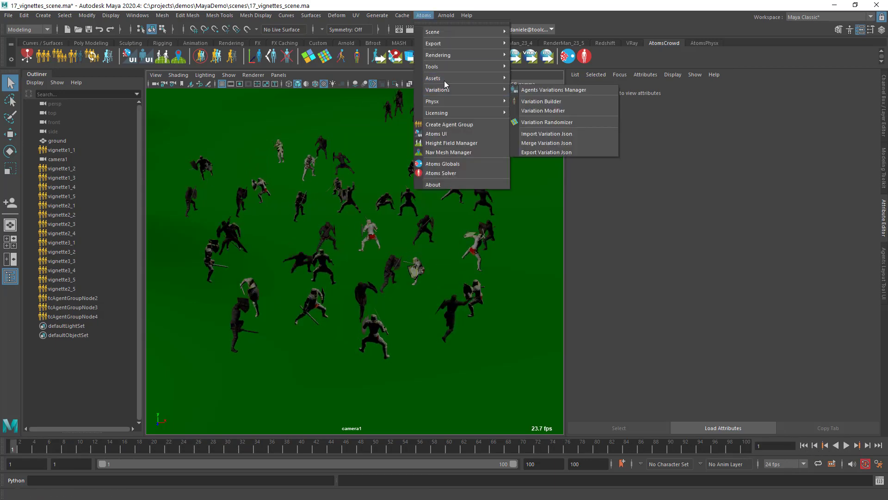
mouse_move(484, 69)
click(560, 119)
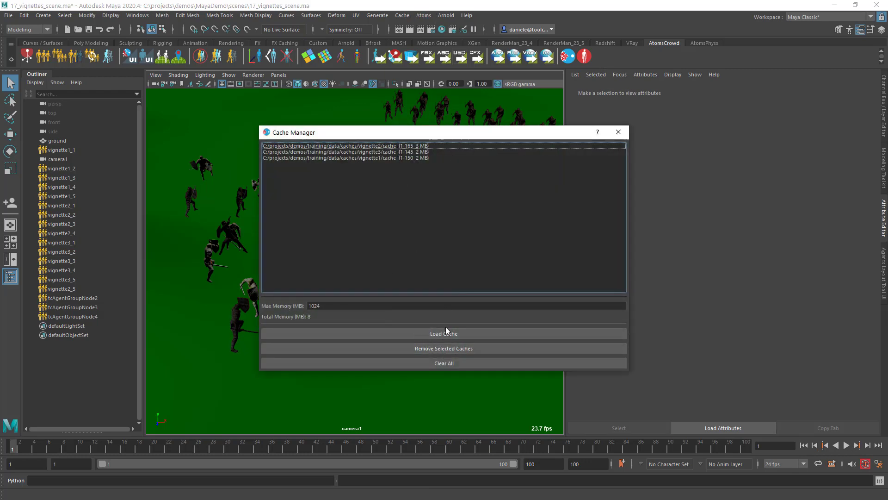
click(407, 158)
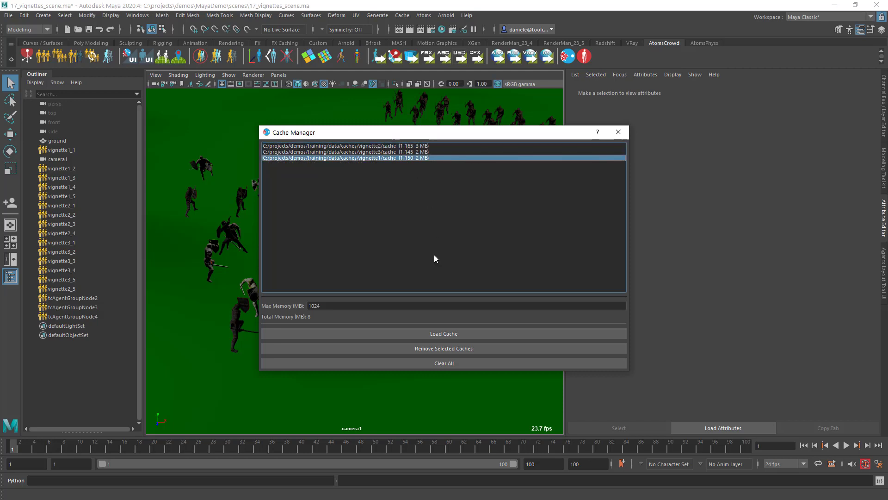
click(406, 146)
click(430, 365)
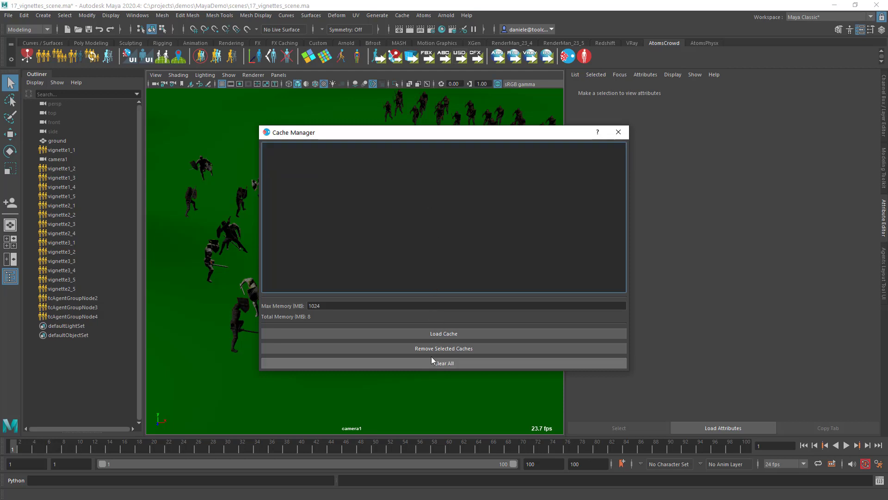
click(618, 132)
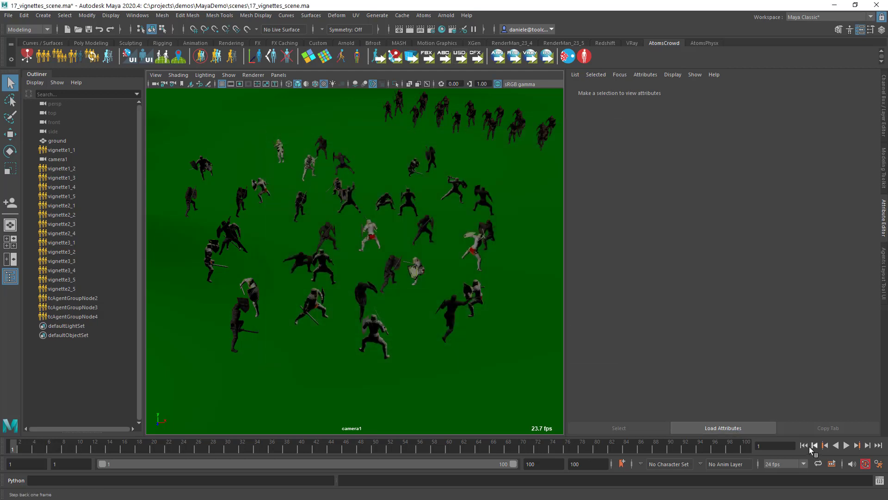
Play the vignette fights twice from the first frame, stopping and rewinding to the start each time
click(847, 446)
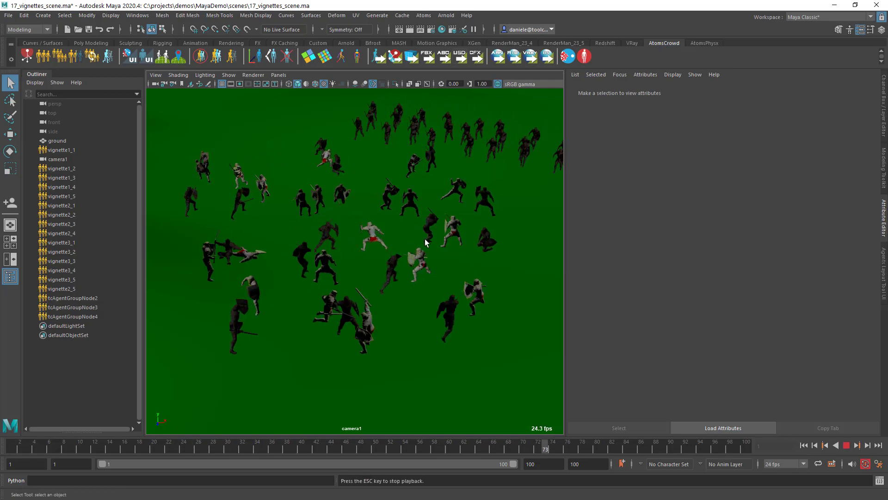
click(847, 445)
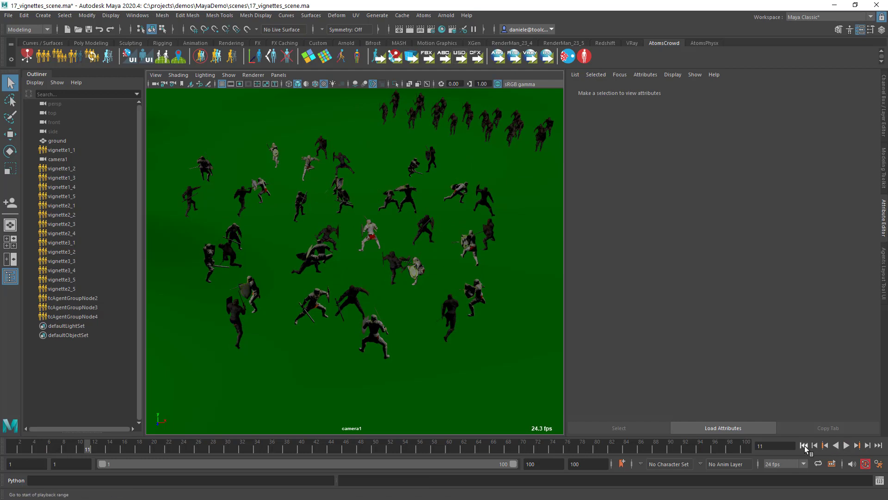
click(803, 445)
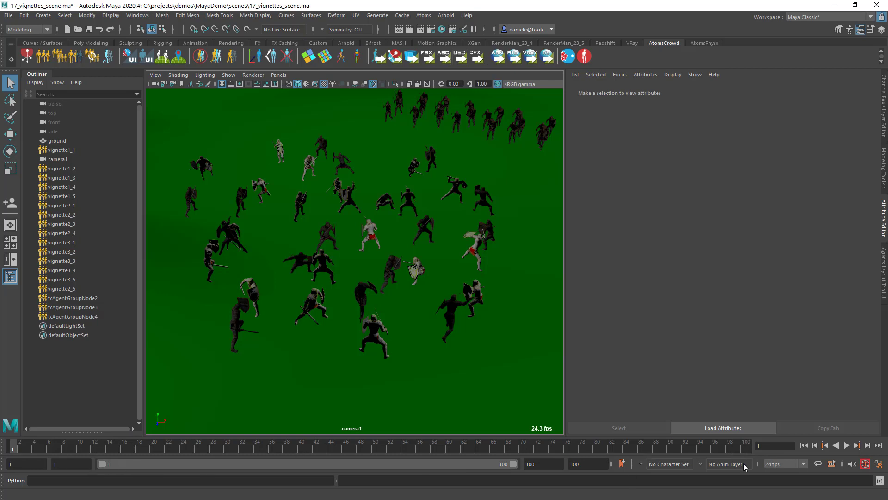
click(846, 445)
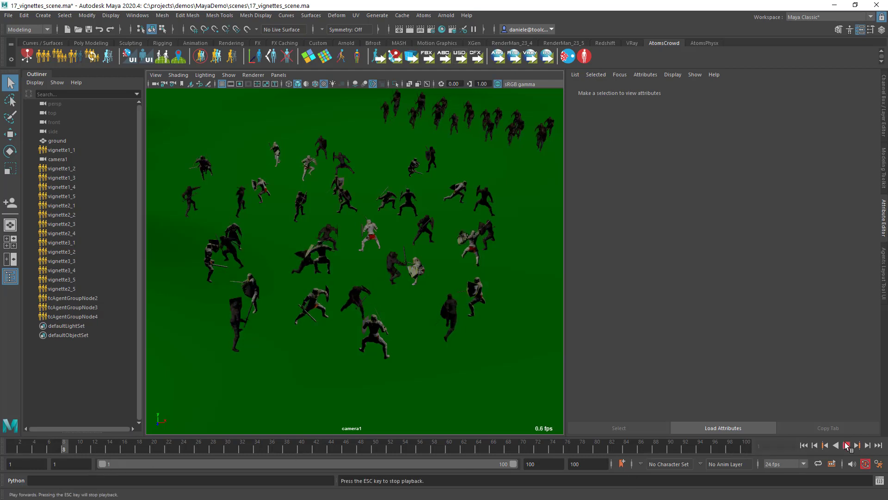
click(847, 446)
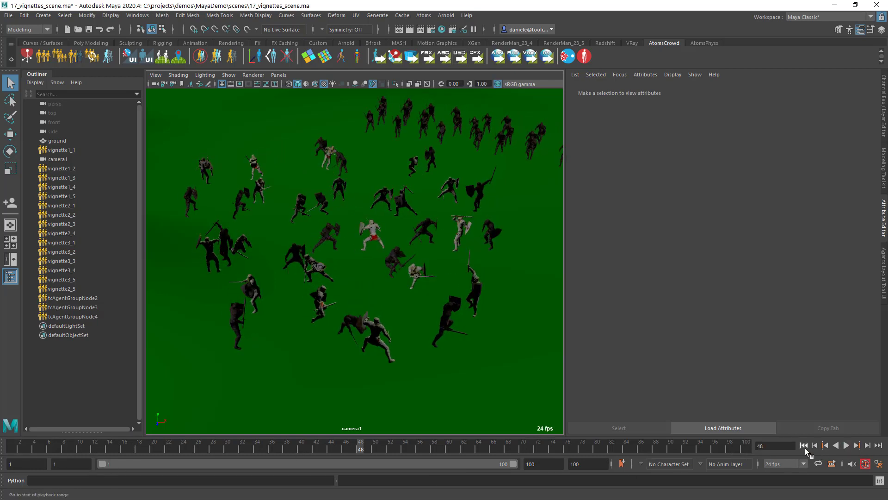
click(804, 445)
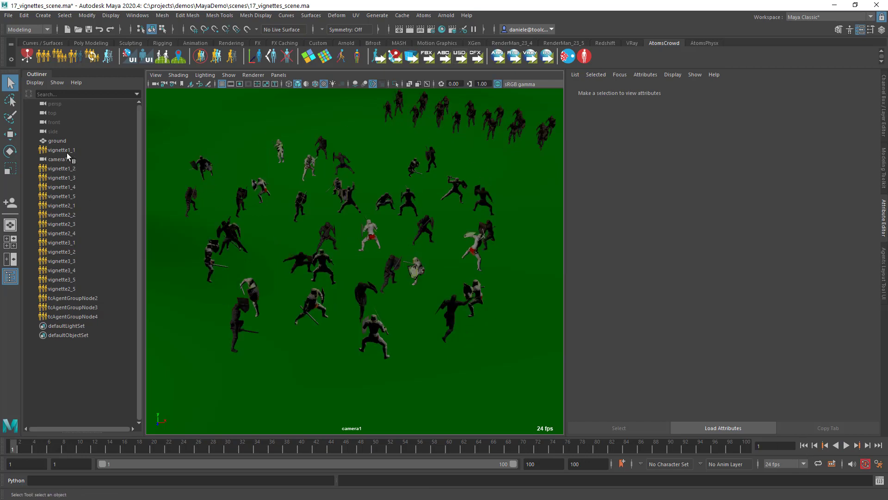
Select tcAgentGroupNode2, tcAgentGroupNode3 and tcAgentGroupNode4 one at a time to identify each group's agents in the viewport
click(81, 298)
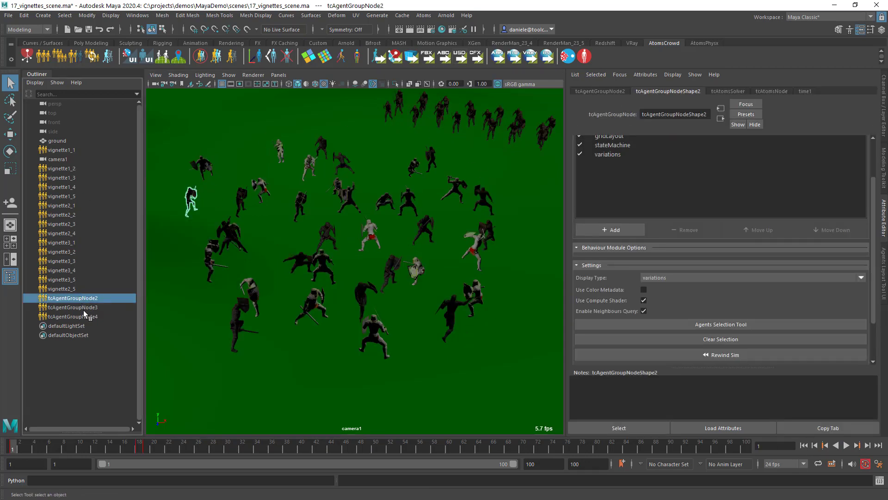
click(83, 307)
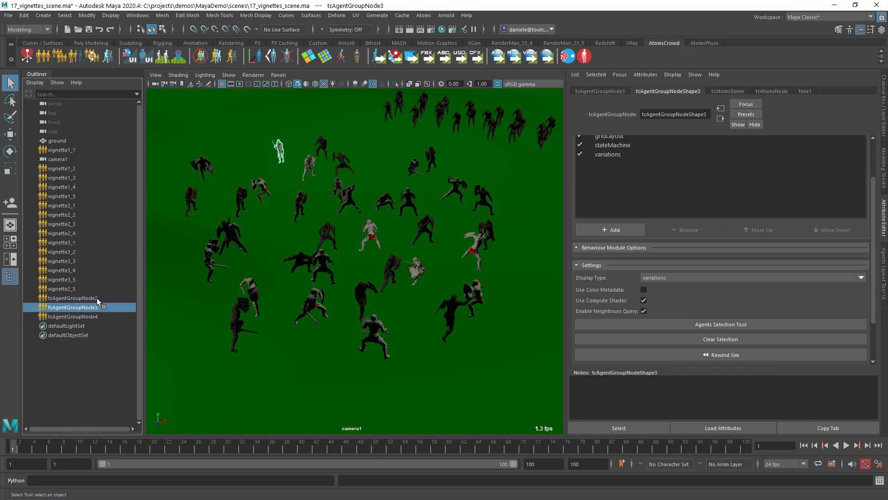
click(98, 298)
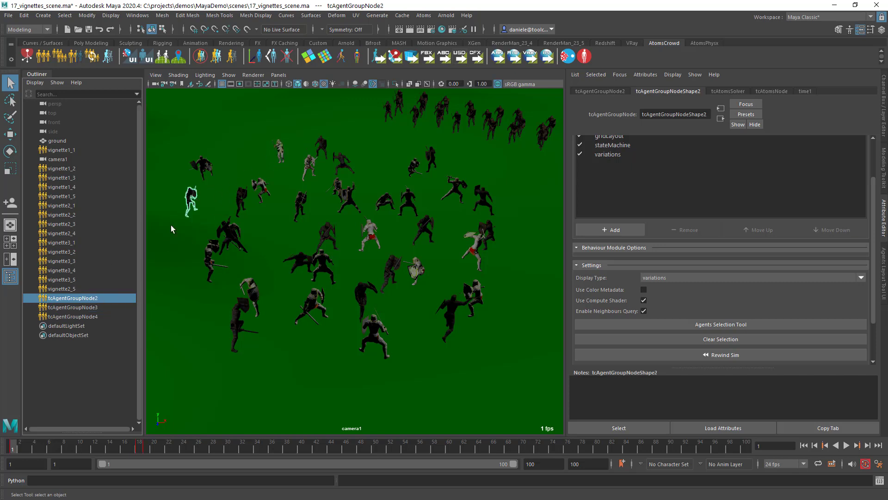
click(90, 316)
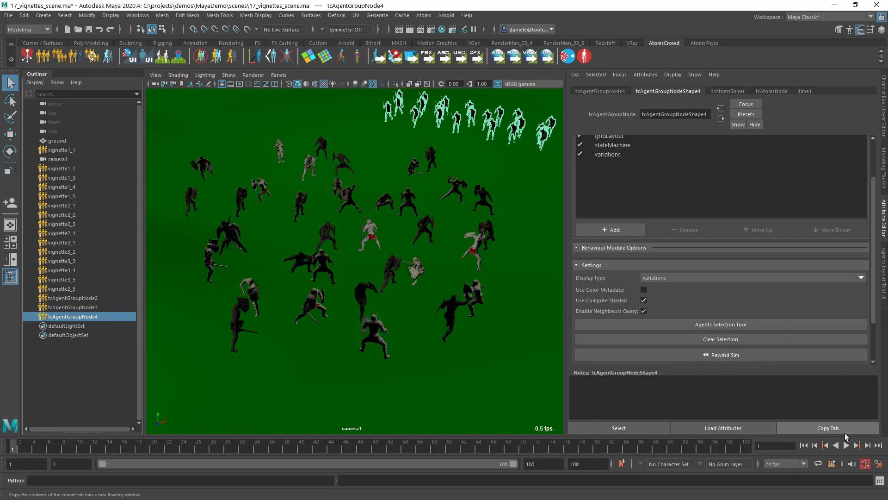
Play the crowd with tcAgentGroupNode4 selected, stop it, and return to the first frame
click(847, 445)
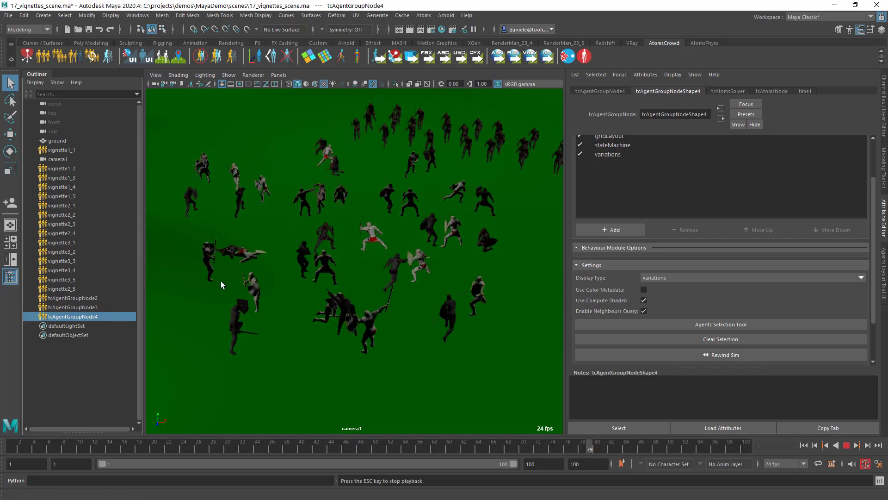
click(846, 446)
click(804, 446)
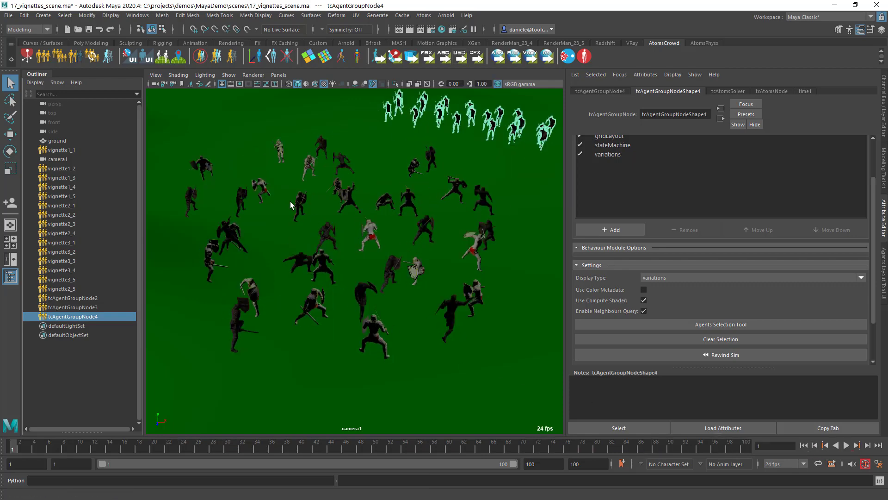